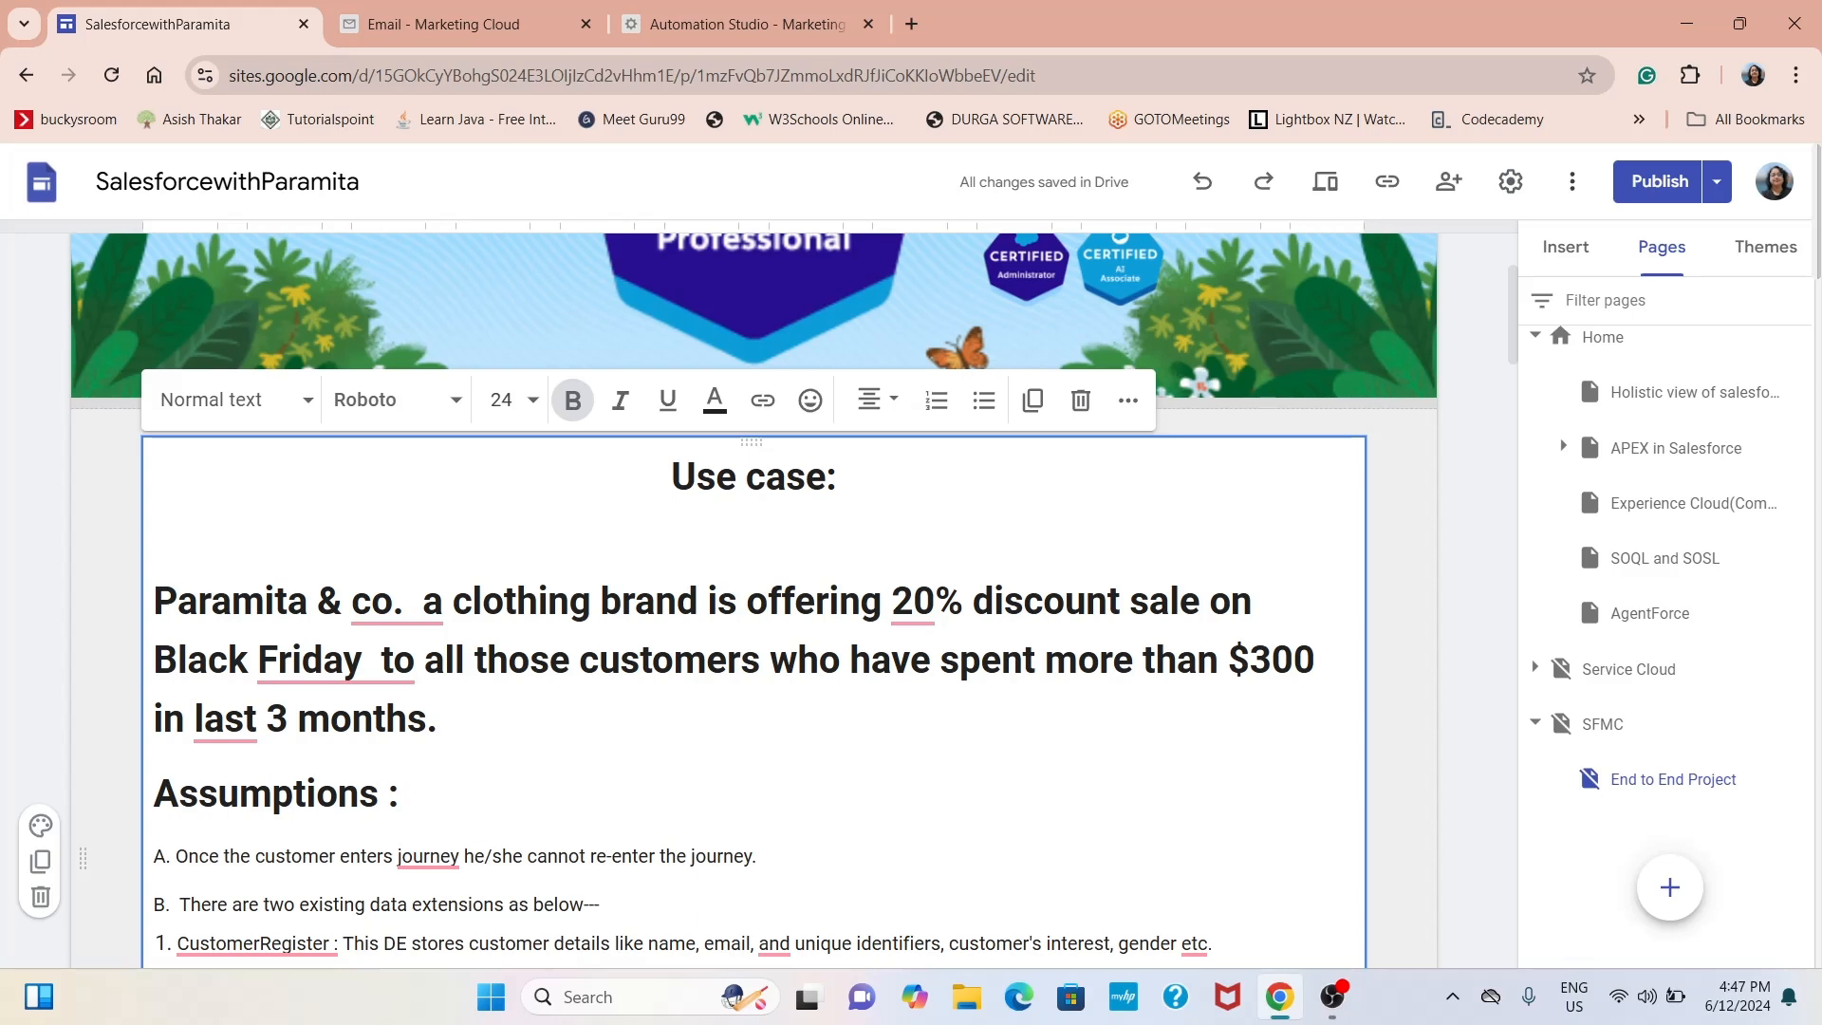
Add an indented line under the relationship line: "Target Data Extension: This is going to be the entry source for my BlackFriday Journey campaign"
scroll(754, 598, "down", 1)
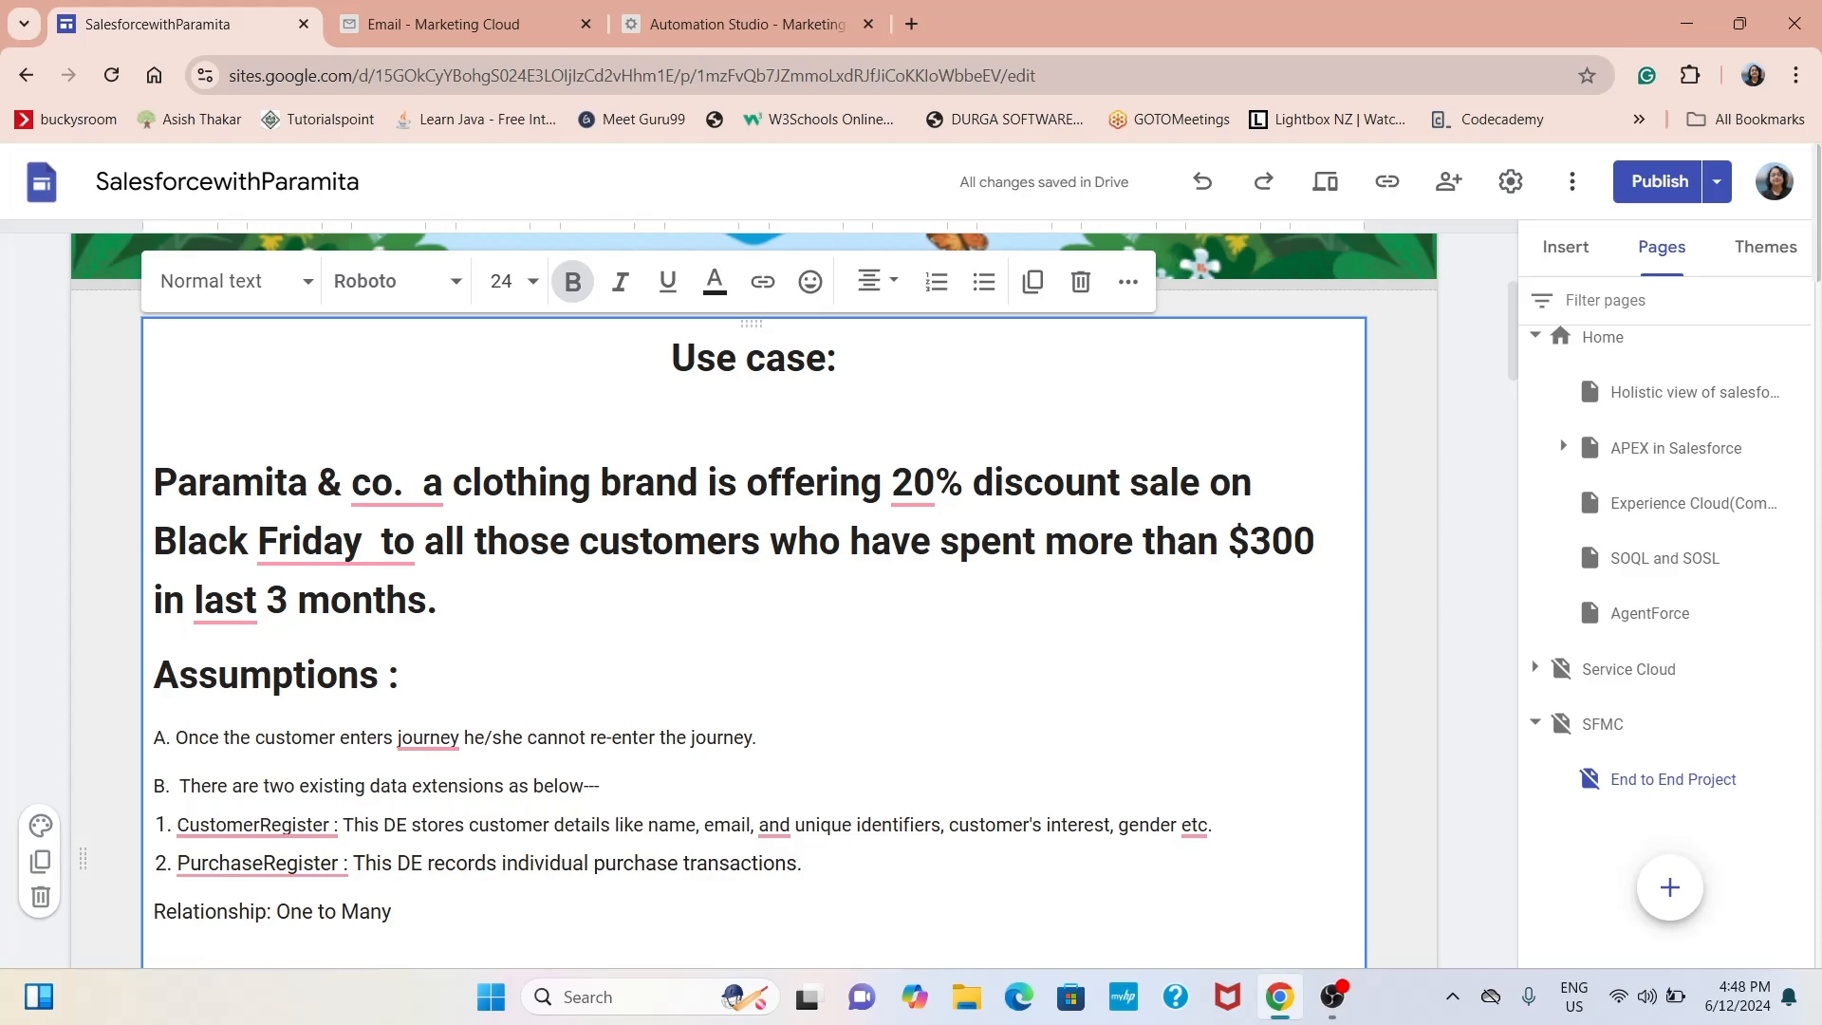
scroll(754, 598, "down", 1)
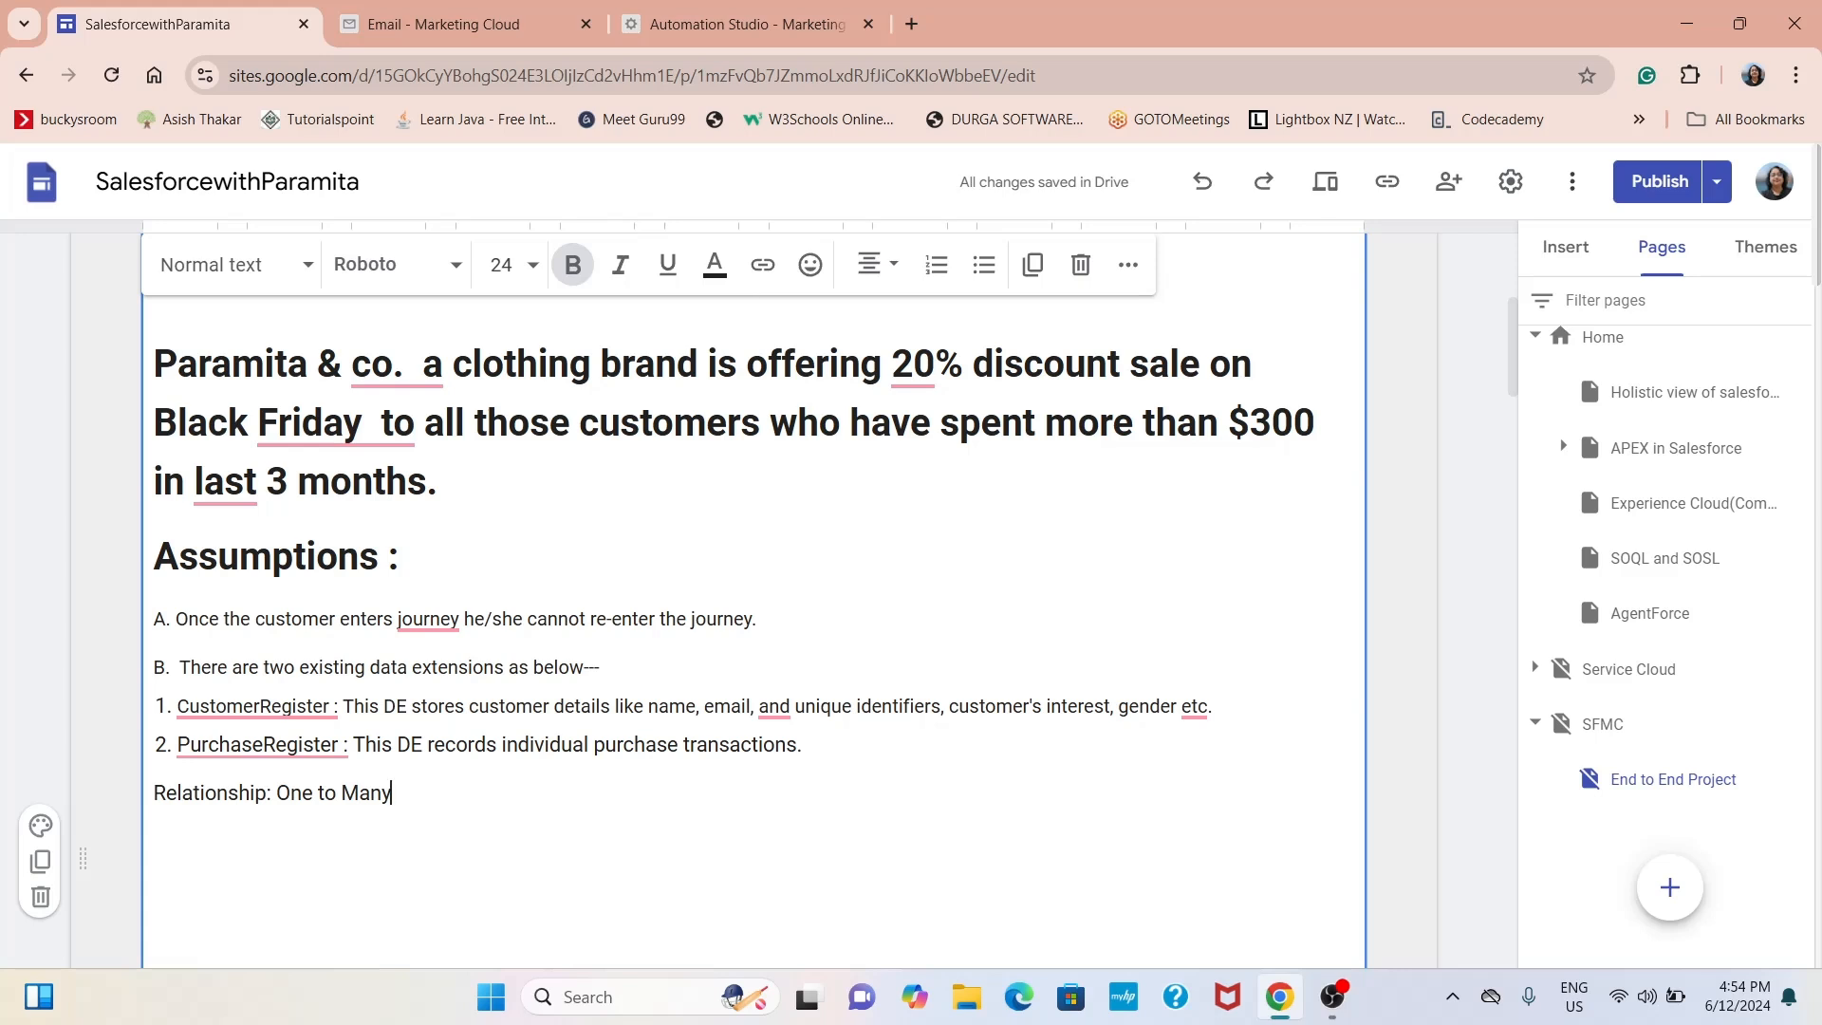
key("Return")
key("Tab")
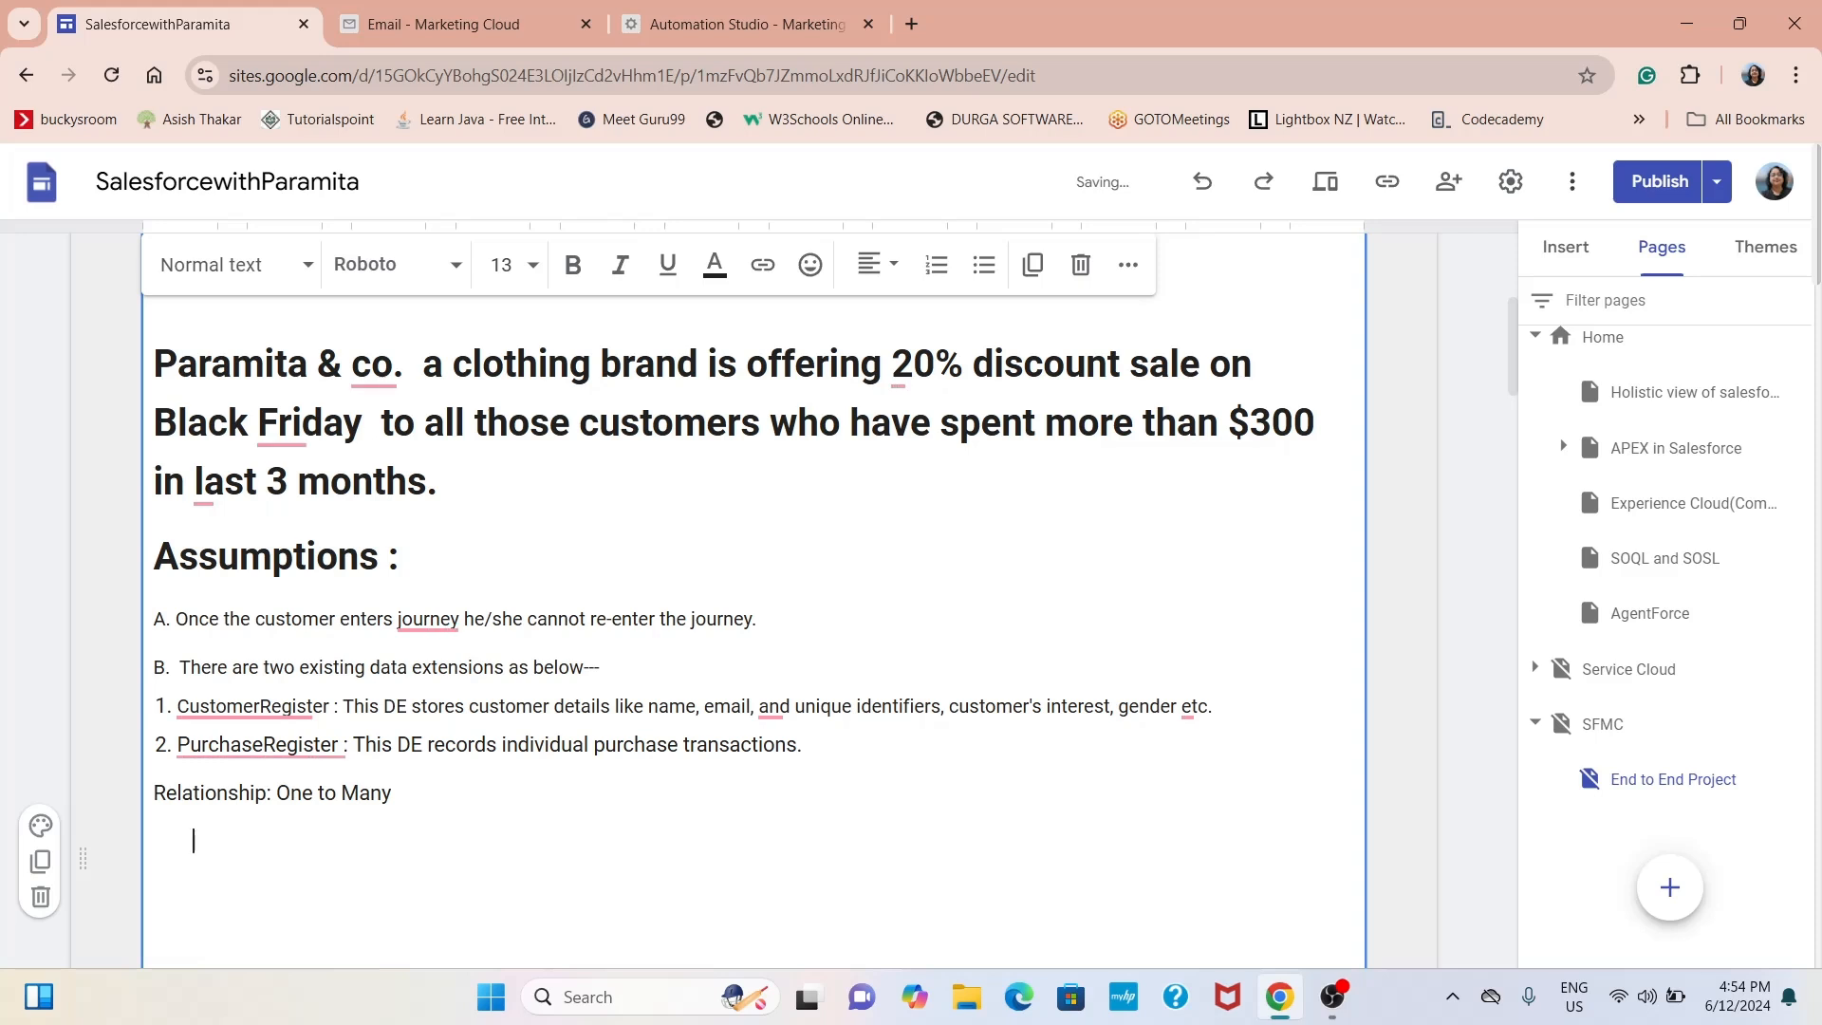
type("Target Da")
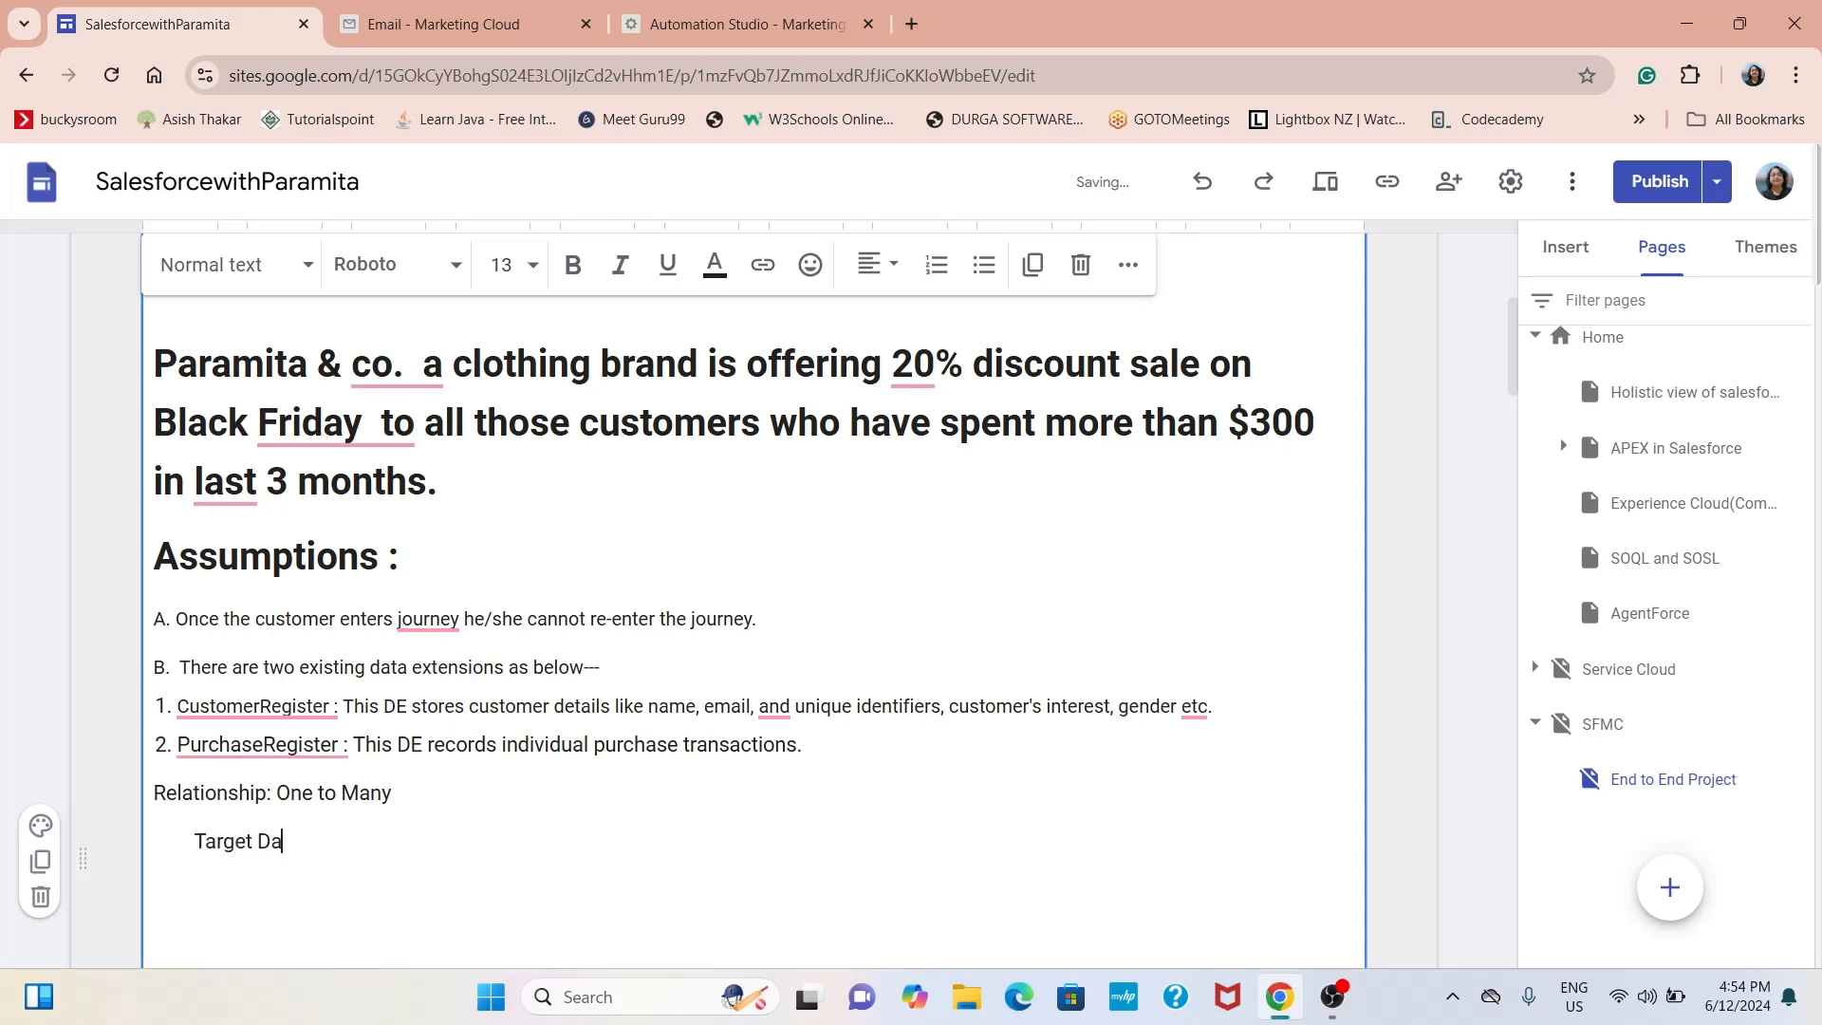
type("ta Extension: This is ")
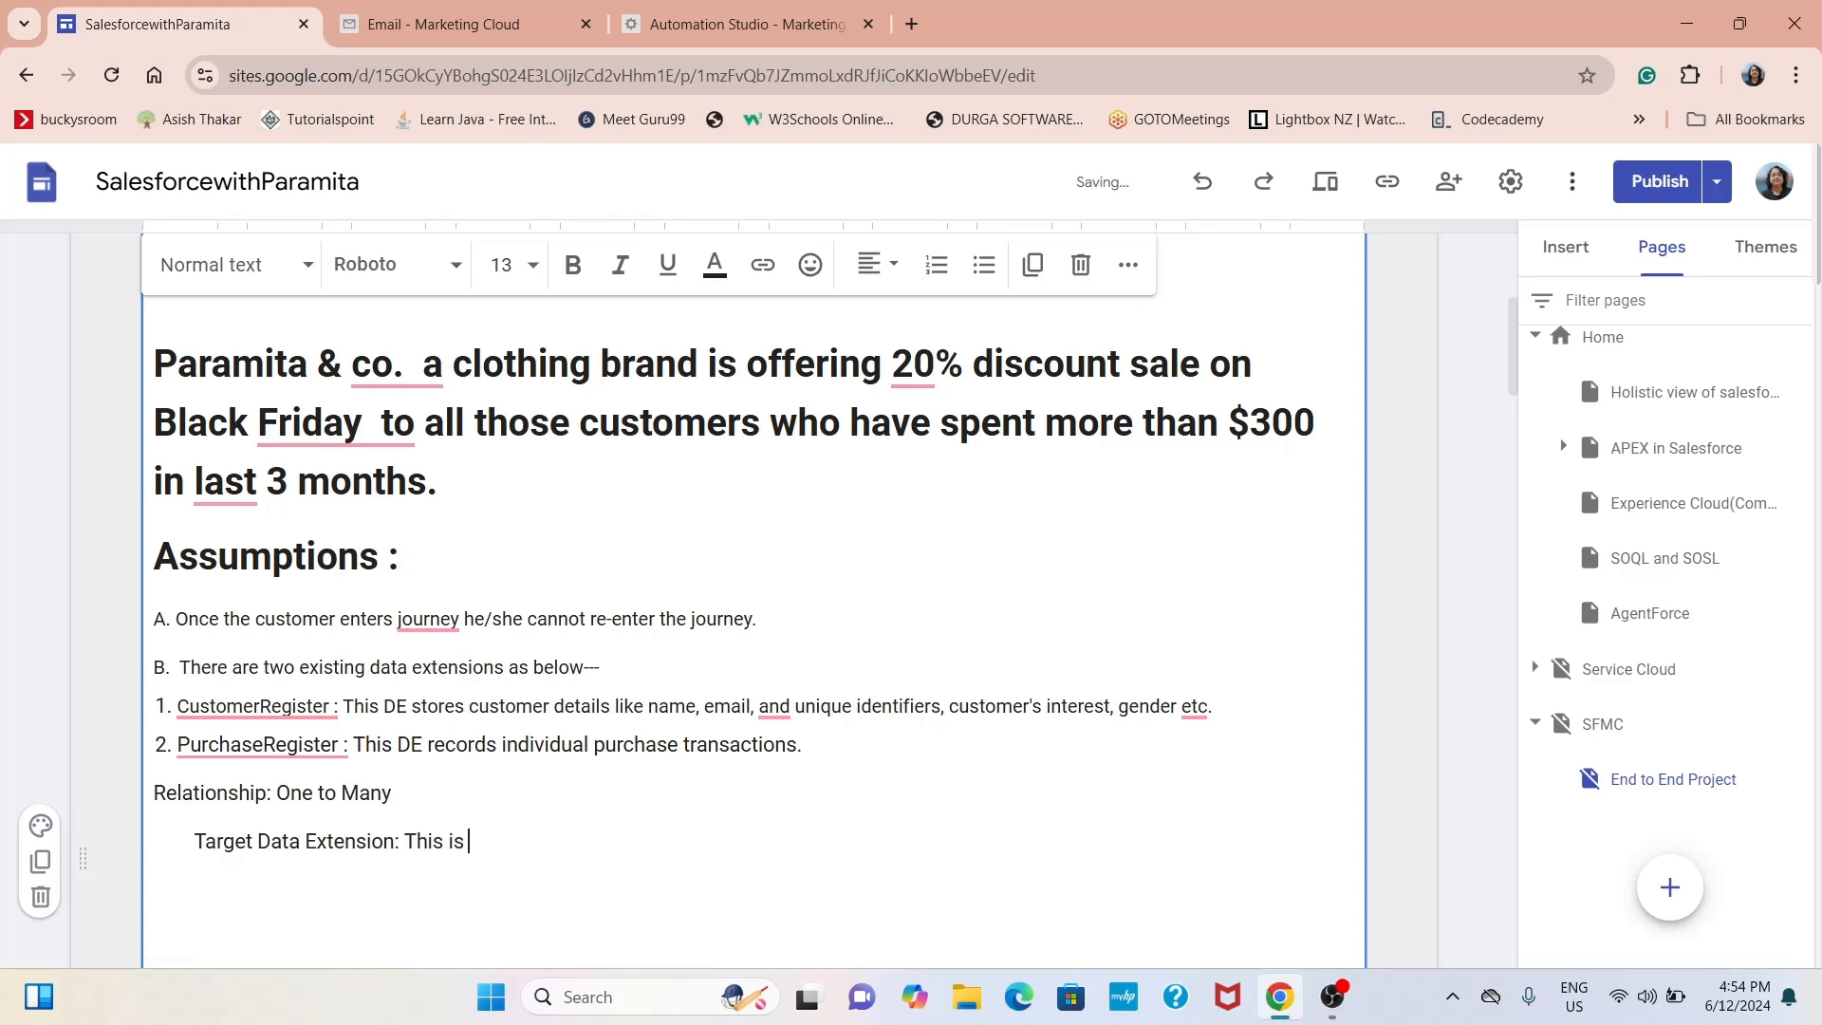
type("going to be the entry s")
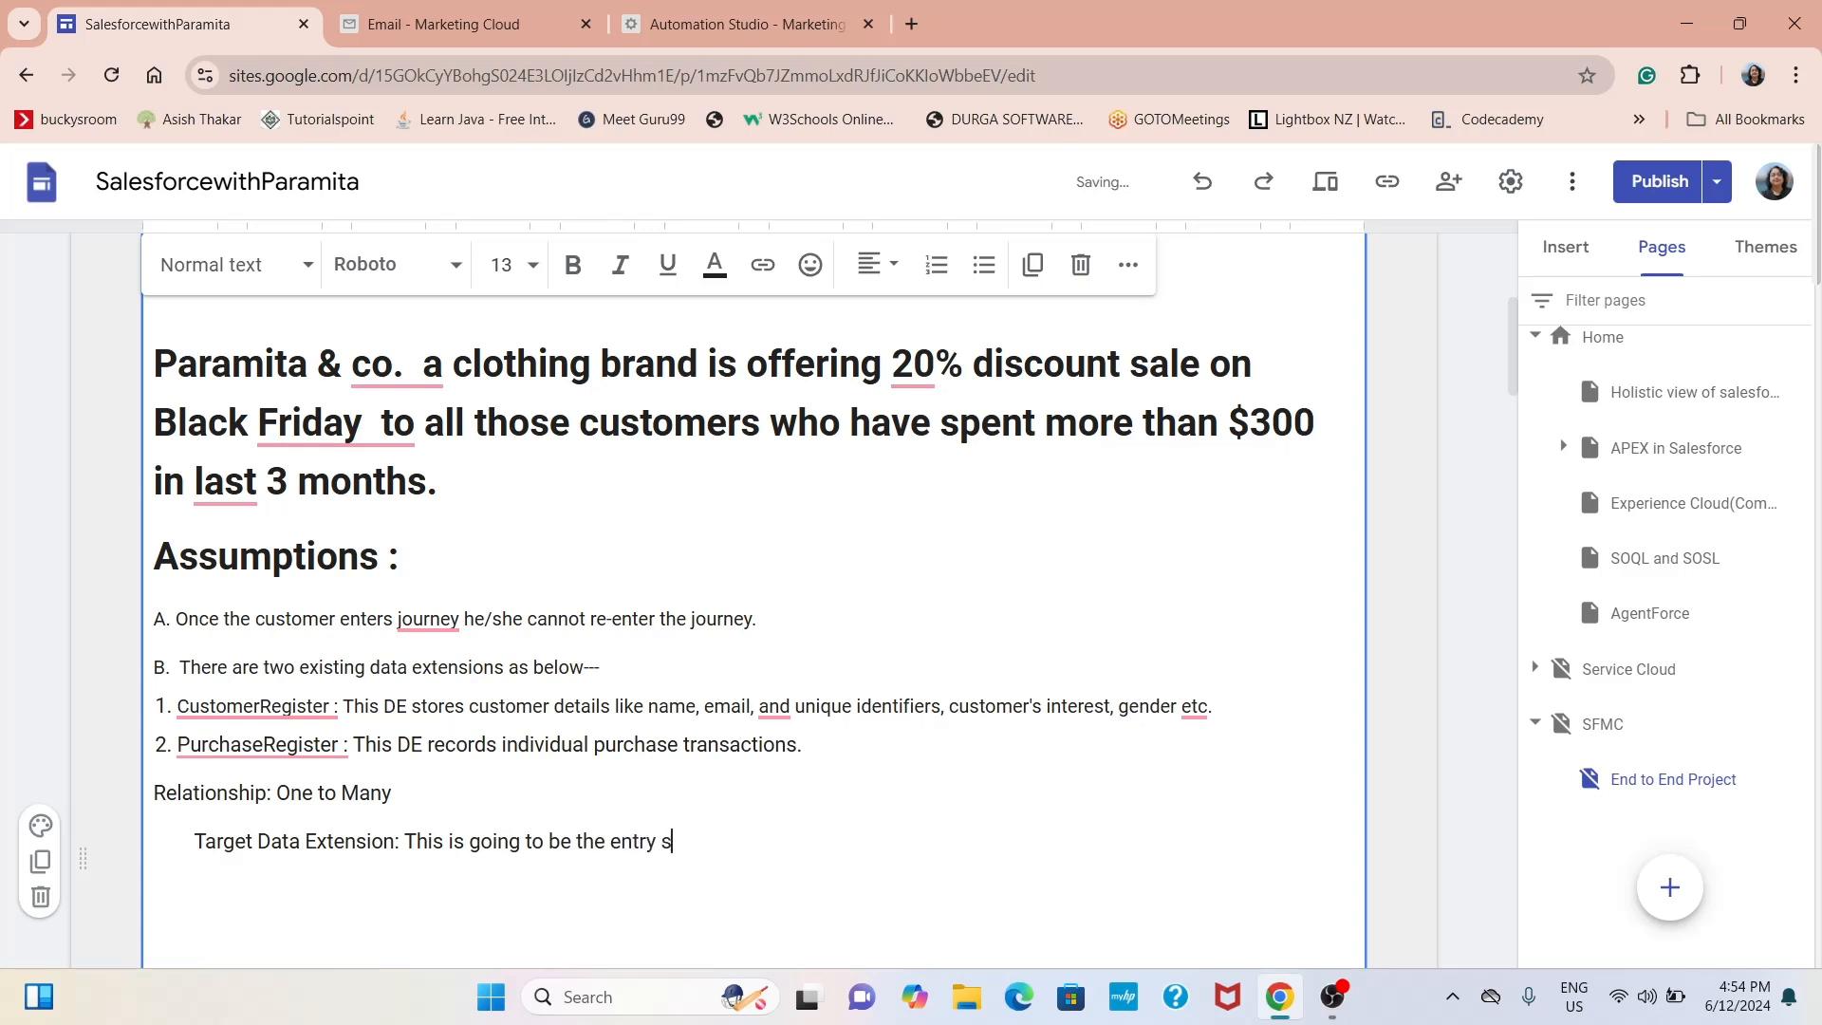
type("ource for my BlackFriday Journey campaign")
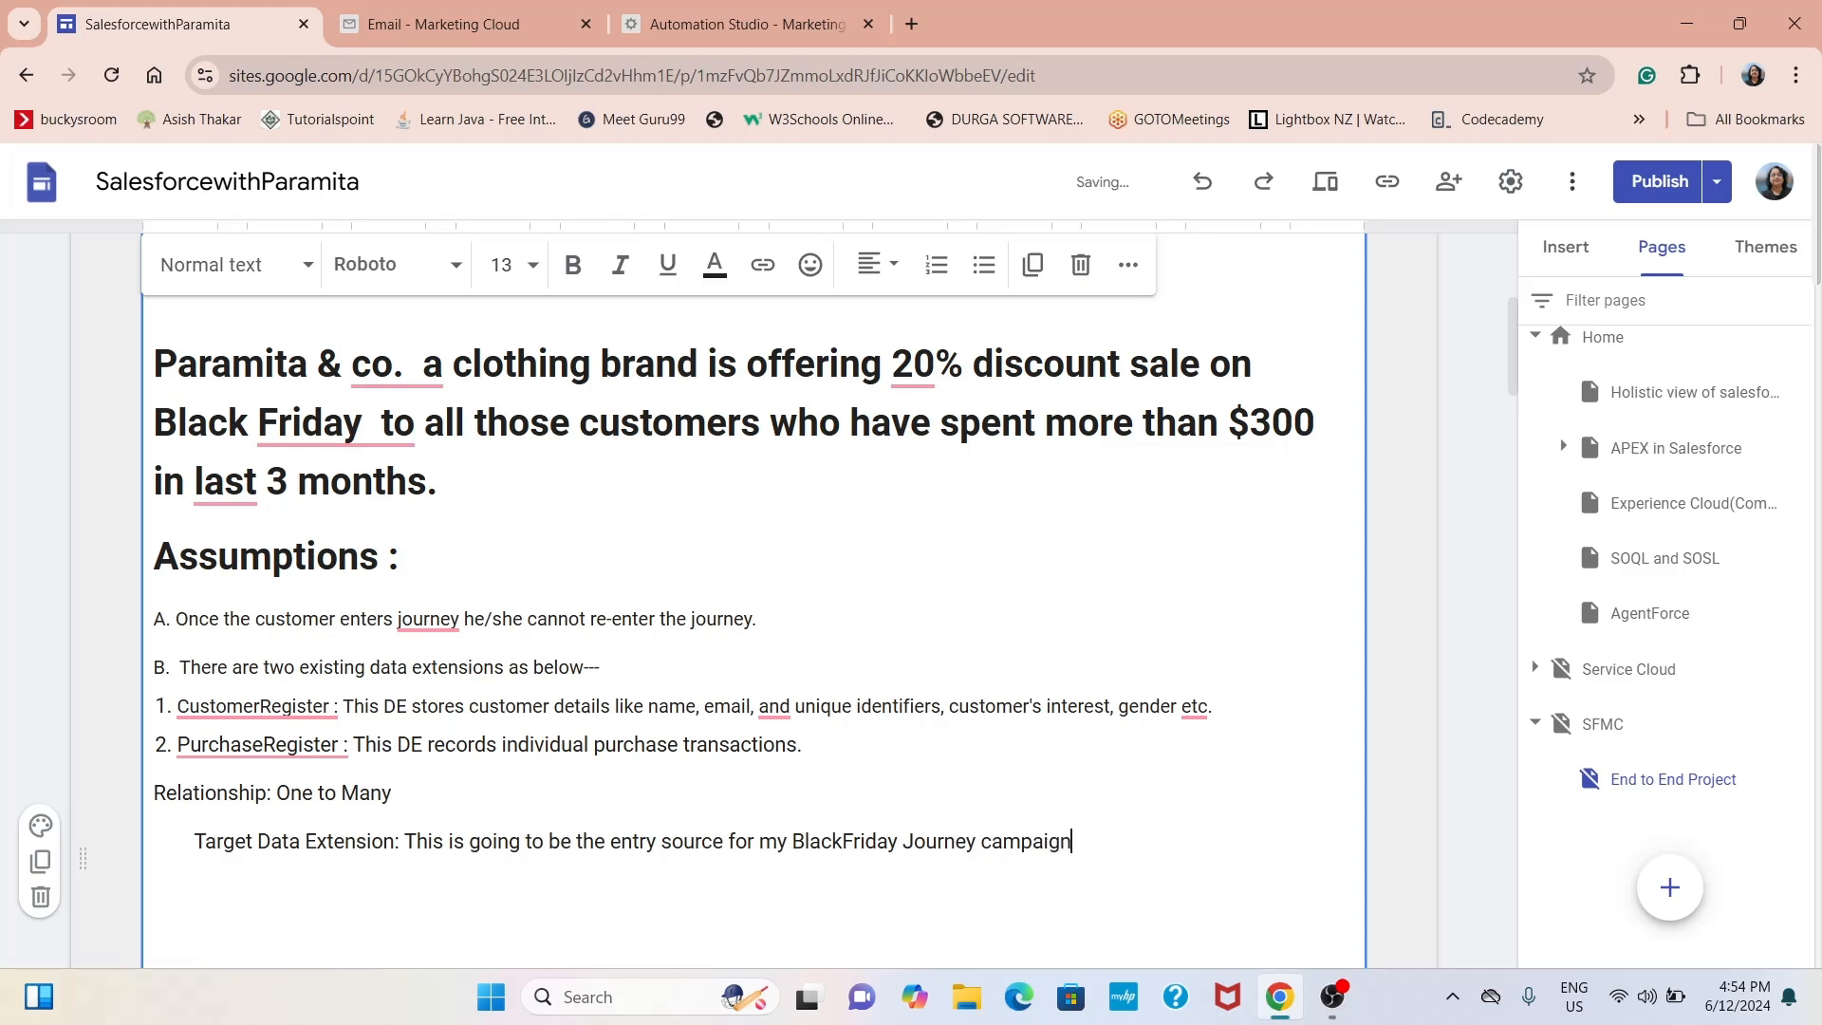
Add a new line below the target data extension line reading "Name: BlackFridayCampaign2024"
key("Return")
type("Name: BlackFridayCa")
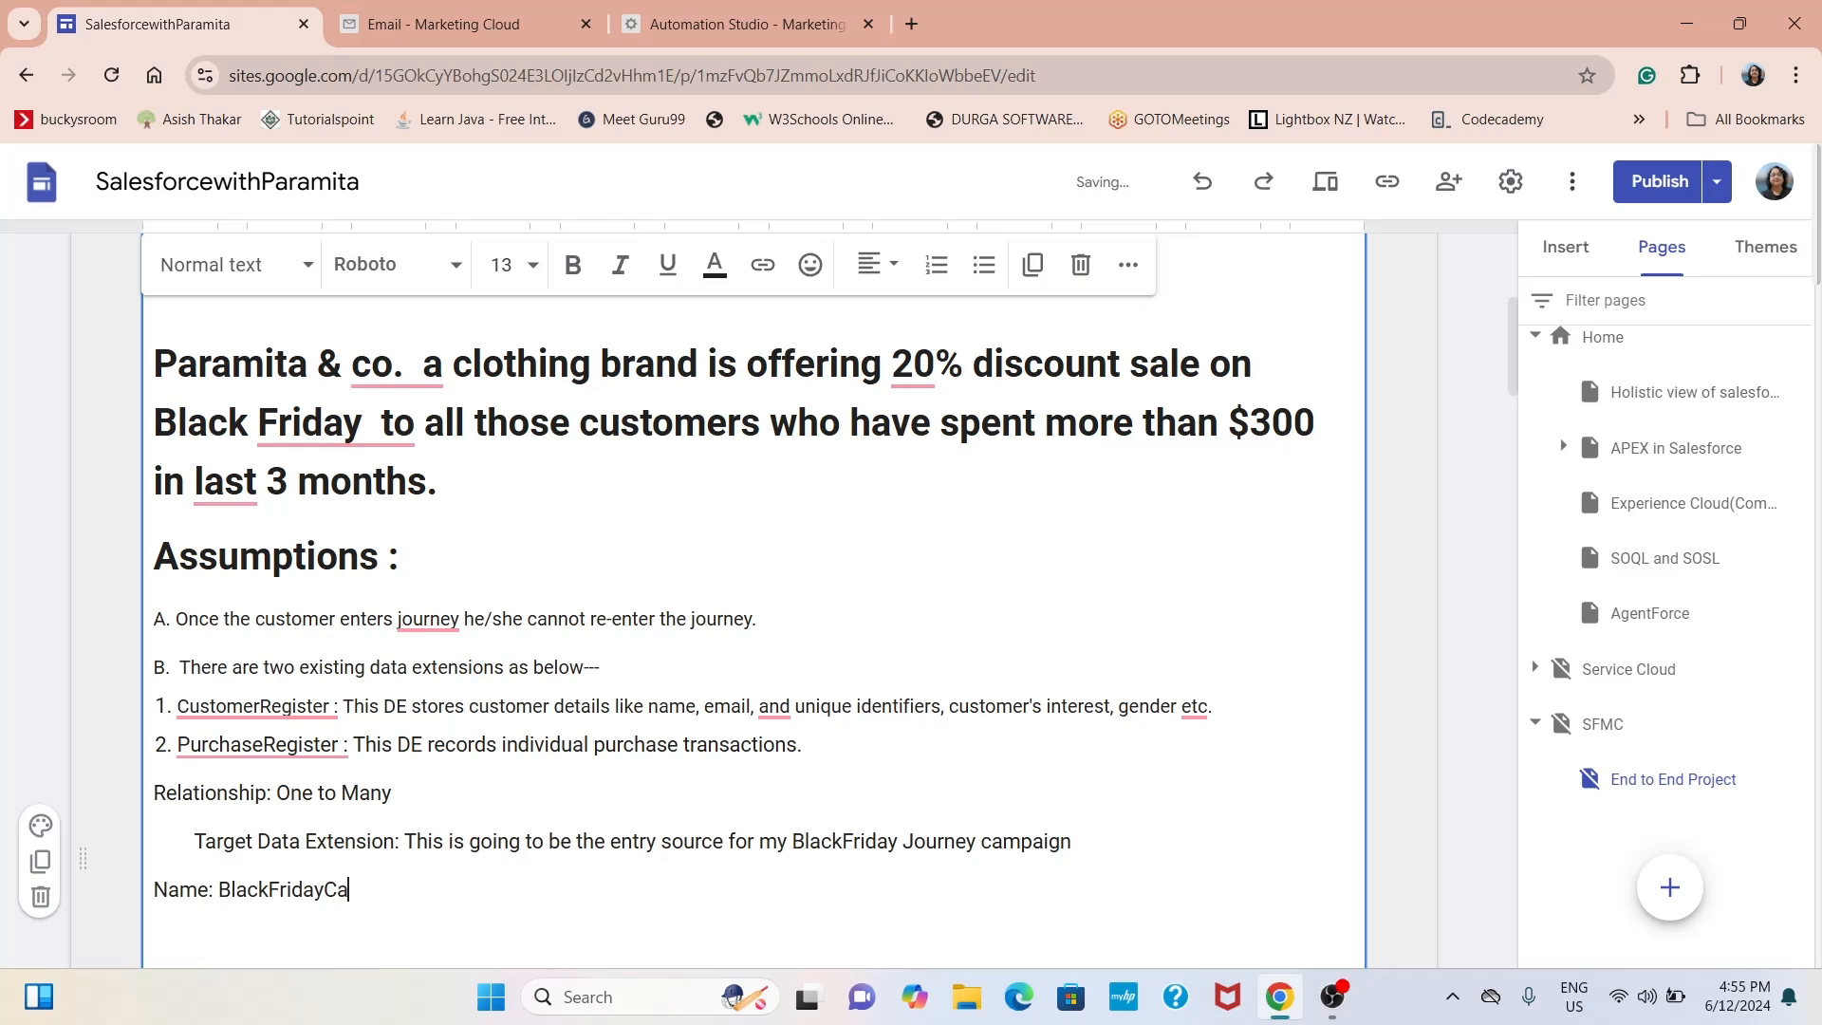
type("mpaign2024")
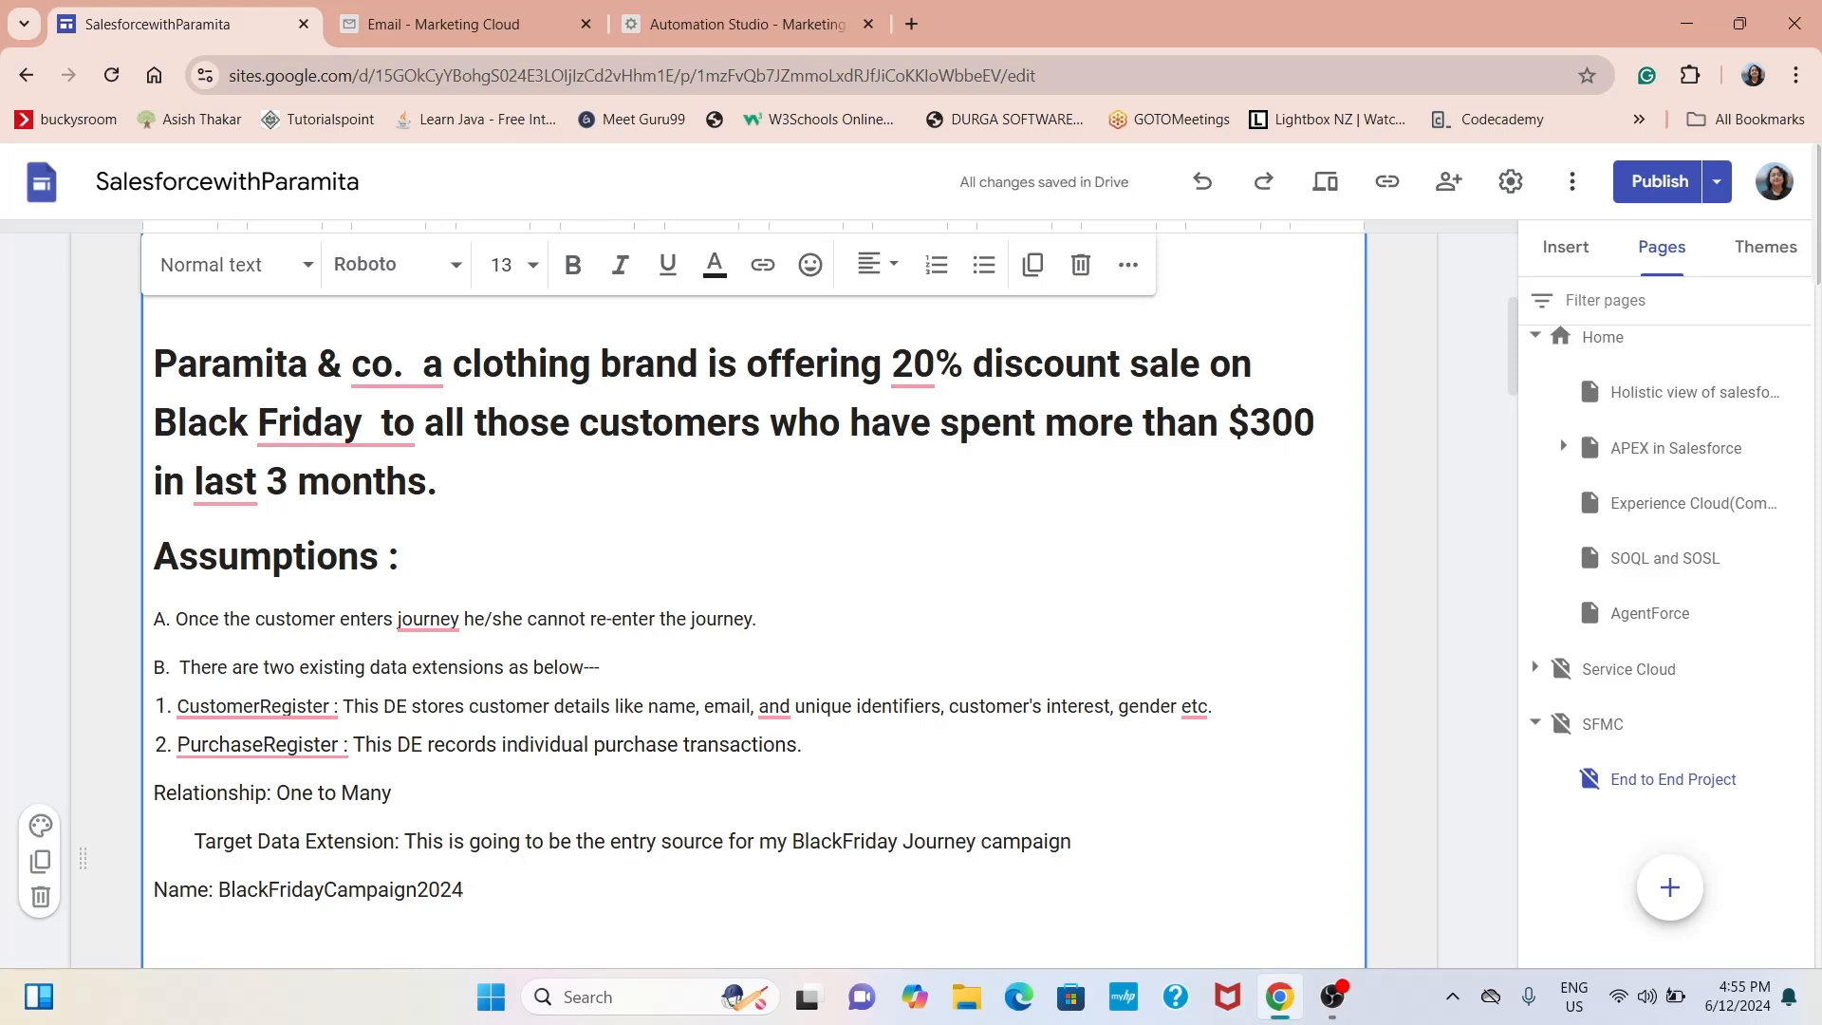
Make the "Name:" label in front of BlackFridayCampaign2024 bold
key("Home")
key("shift+Right")
key("shift+Right")
key("shift+Right")
key("shift+Right")
key("shift+Right")
key("shift+Right")
key("ctrl+b")
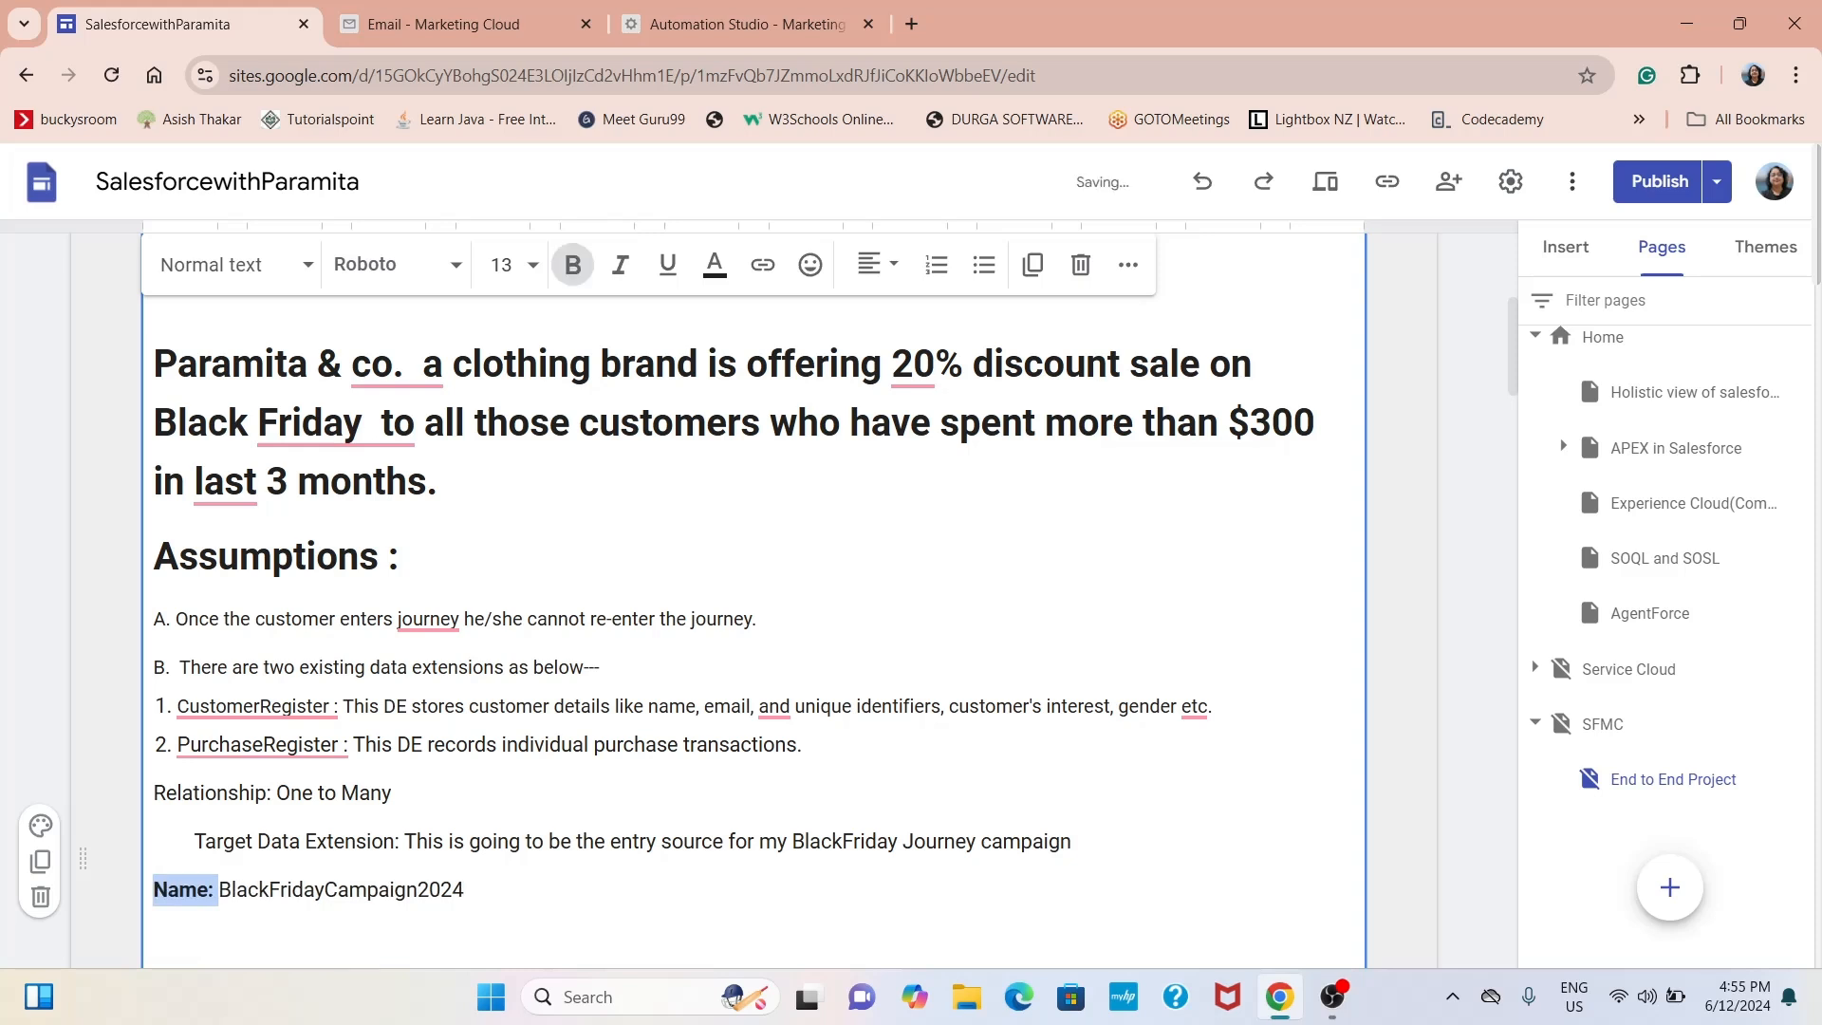
key("End")
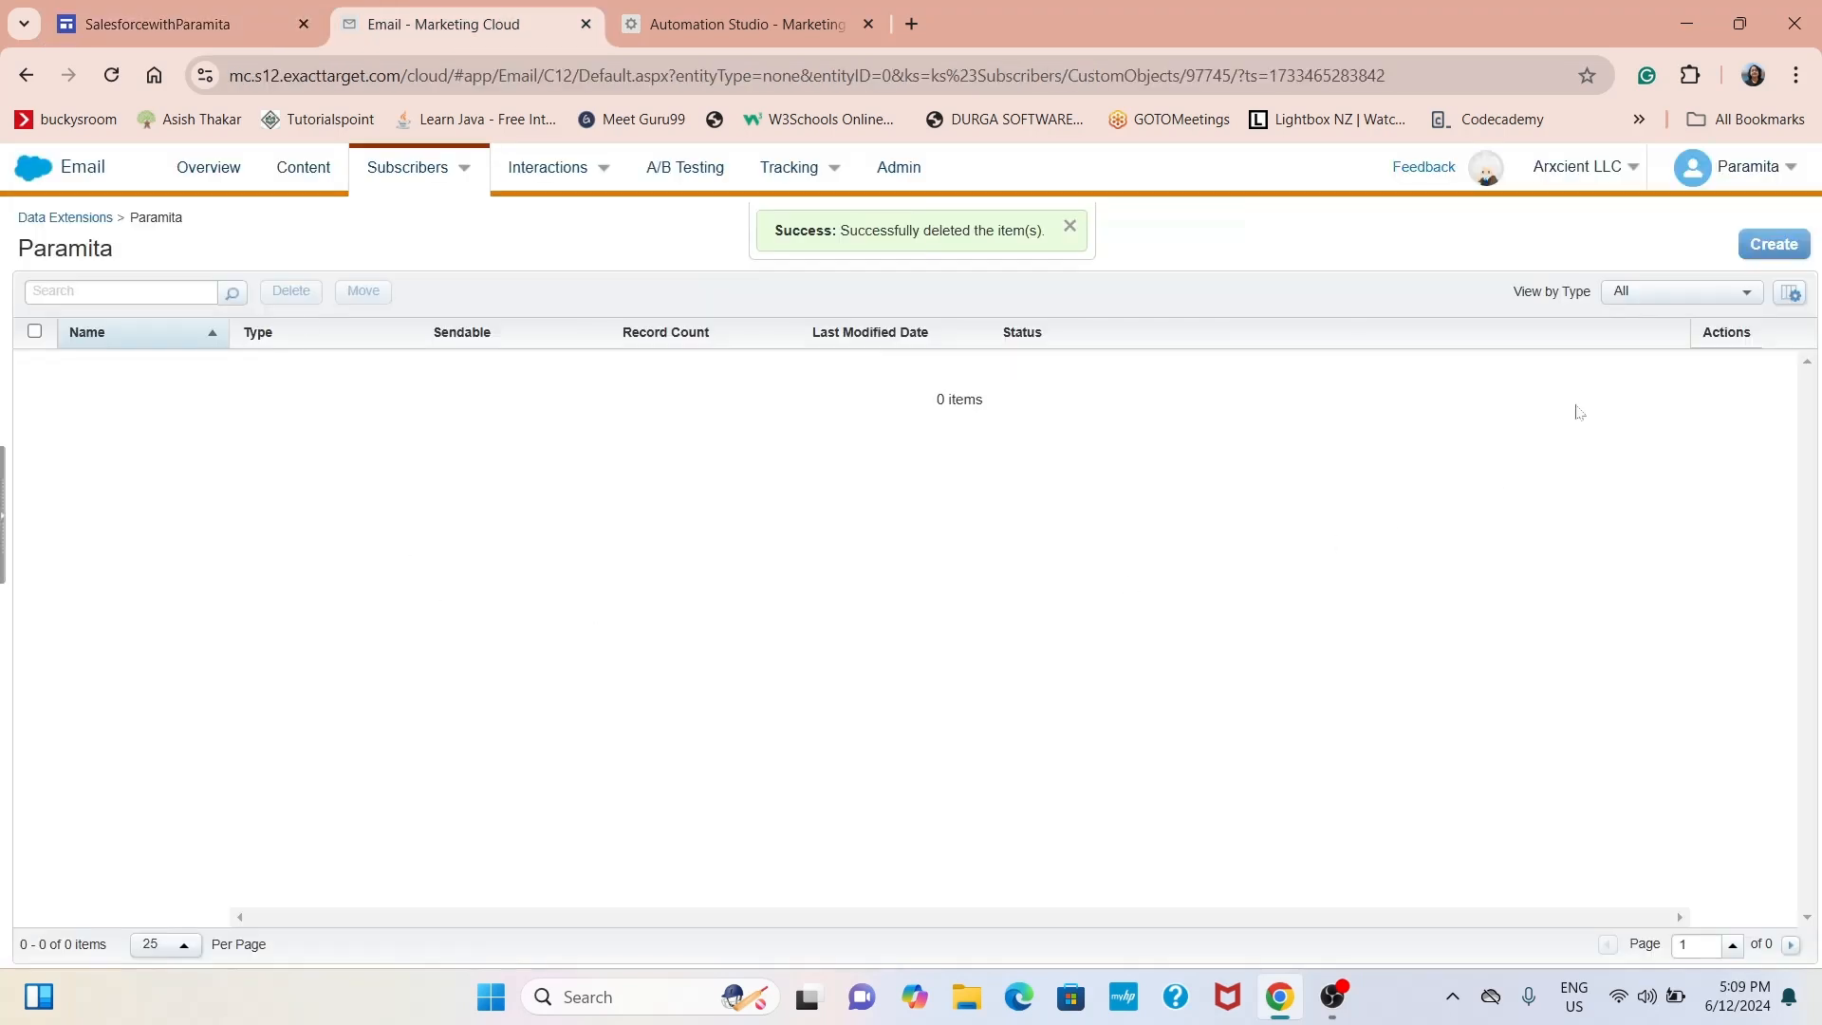
In Marketing Cloud Email Studio, start a new standard data extension with BlackFridayCampaign2024 as both its name and external key
left_click(1775, 249)
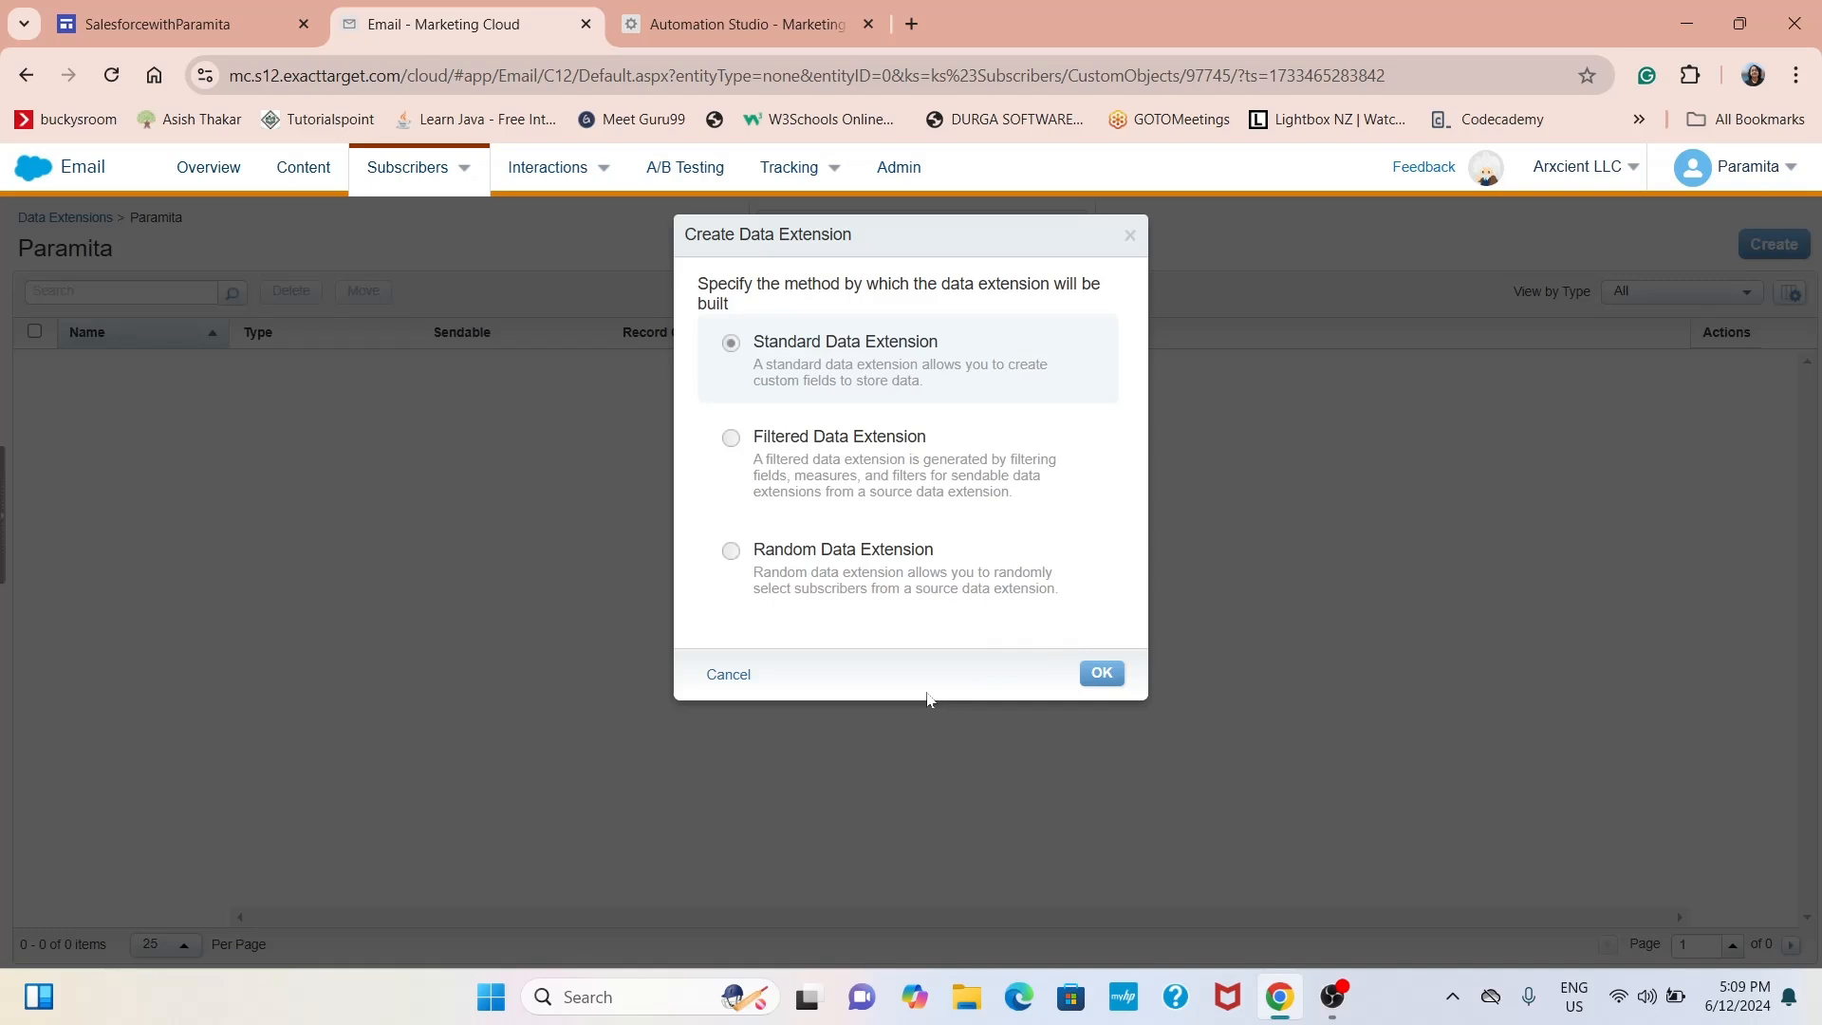
left_click(1103, 677)
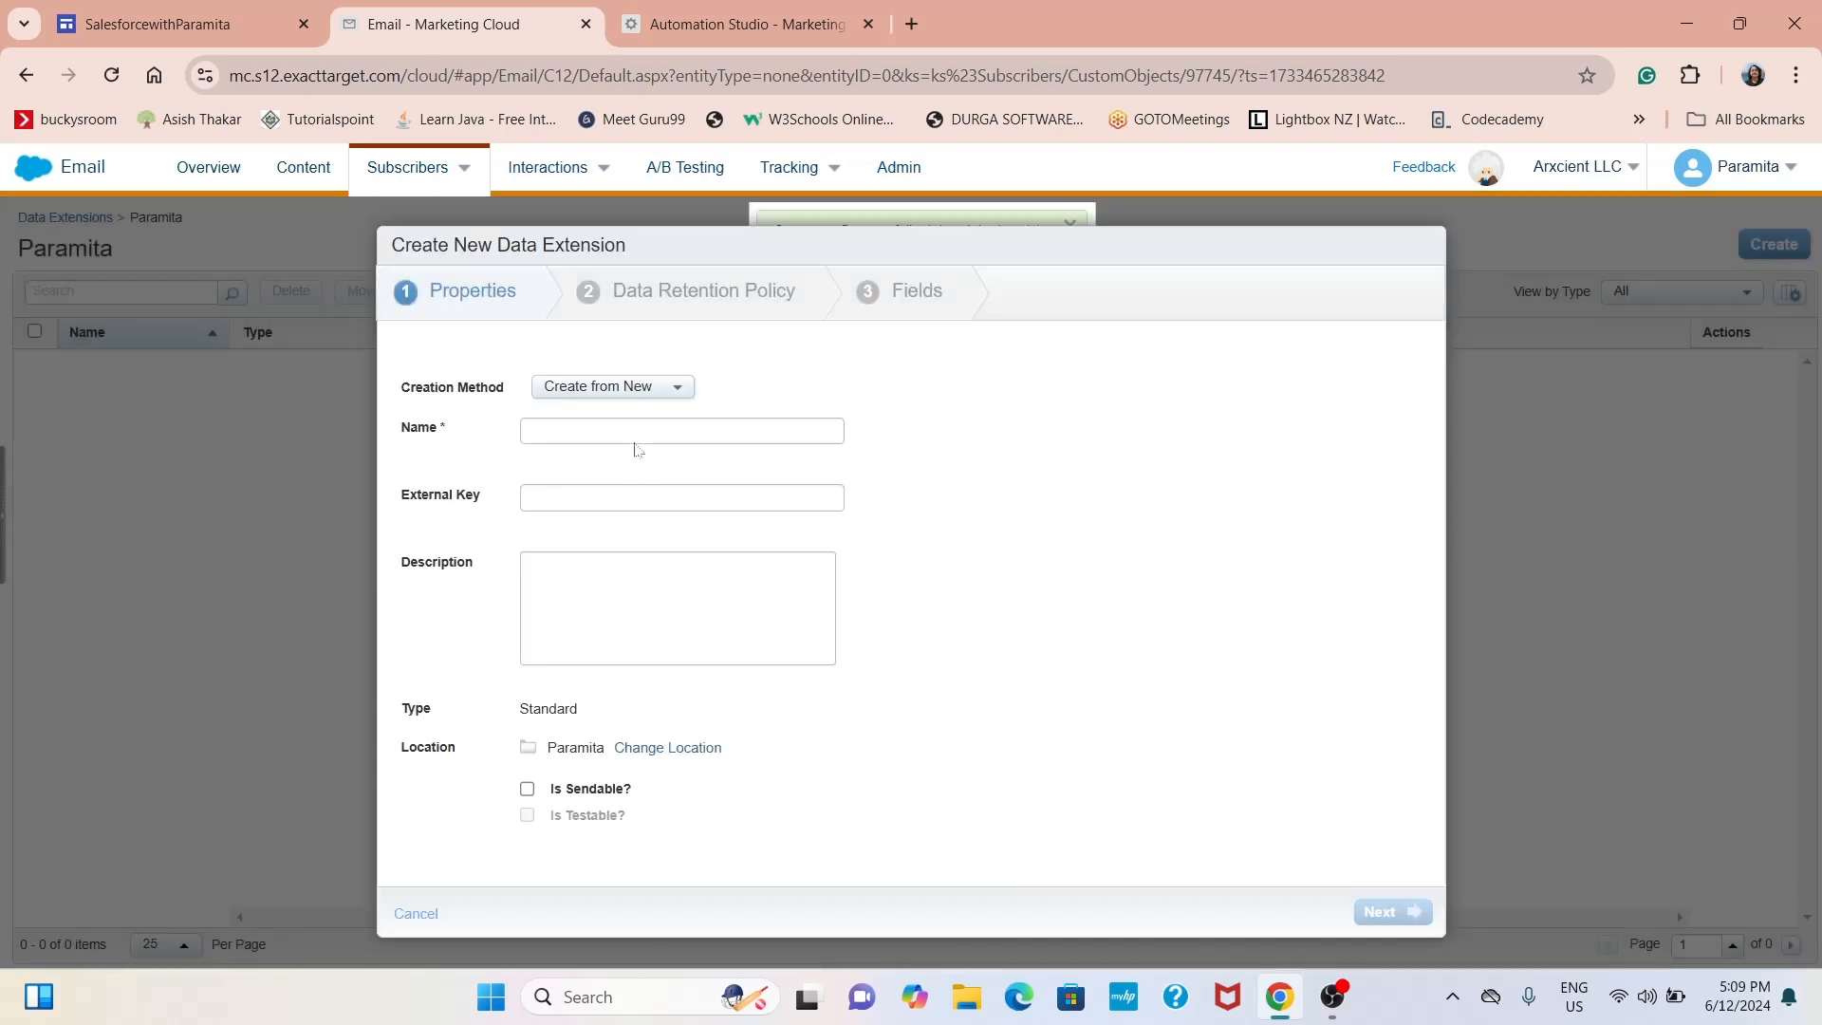
left_click(676, 426)
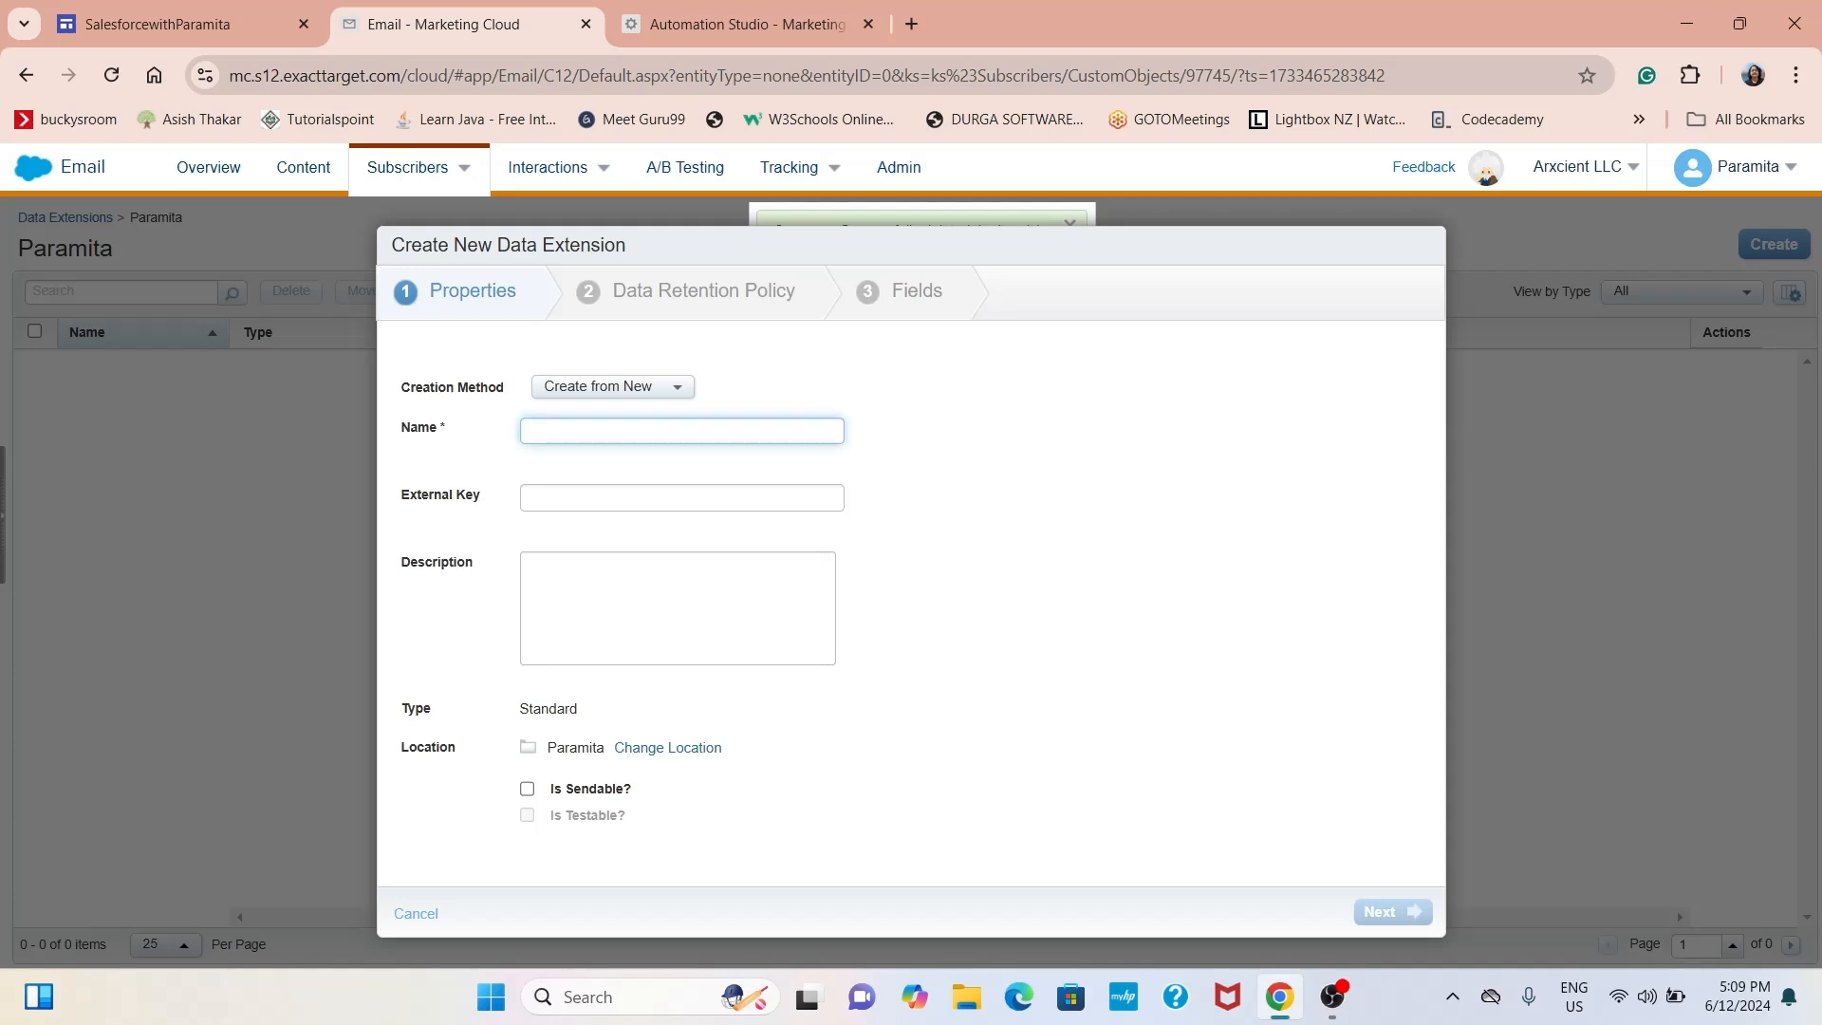
type("BlackFridayCampaign2024")
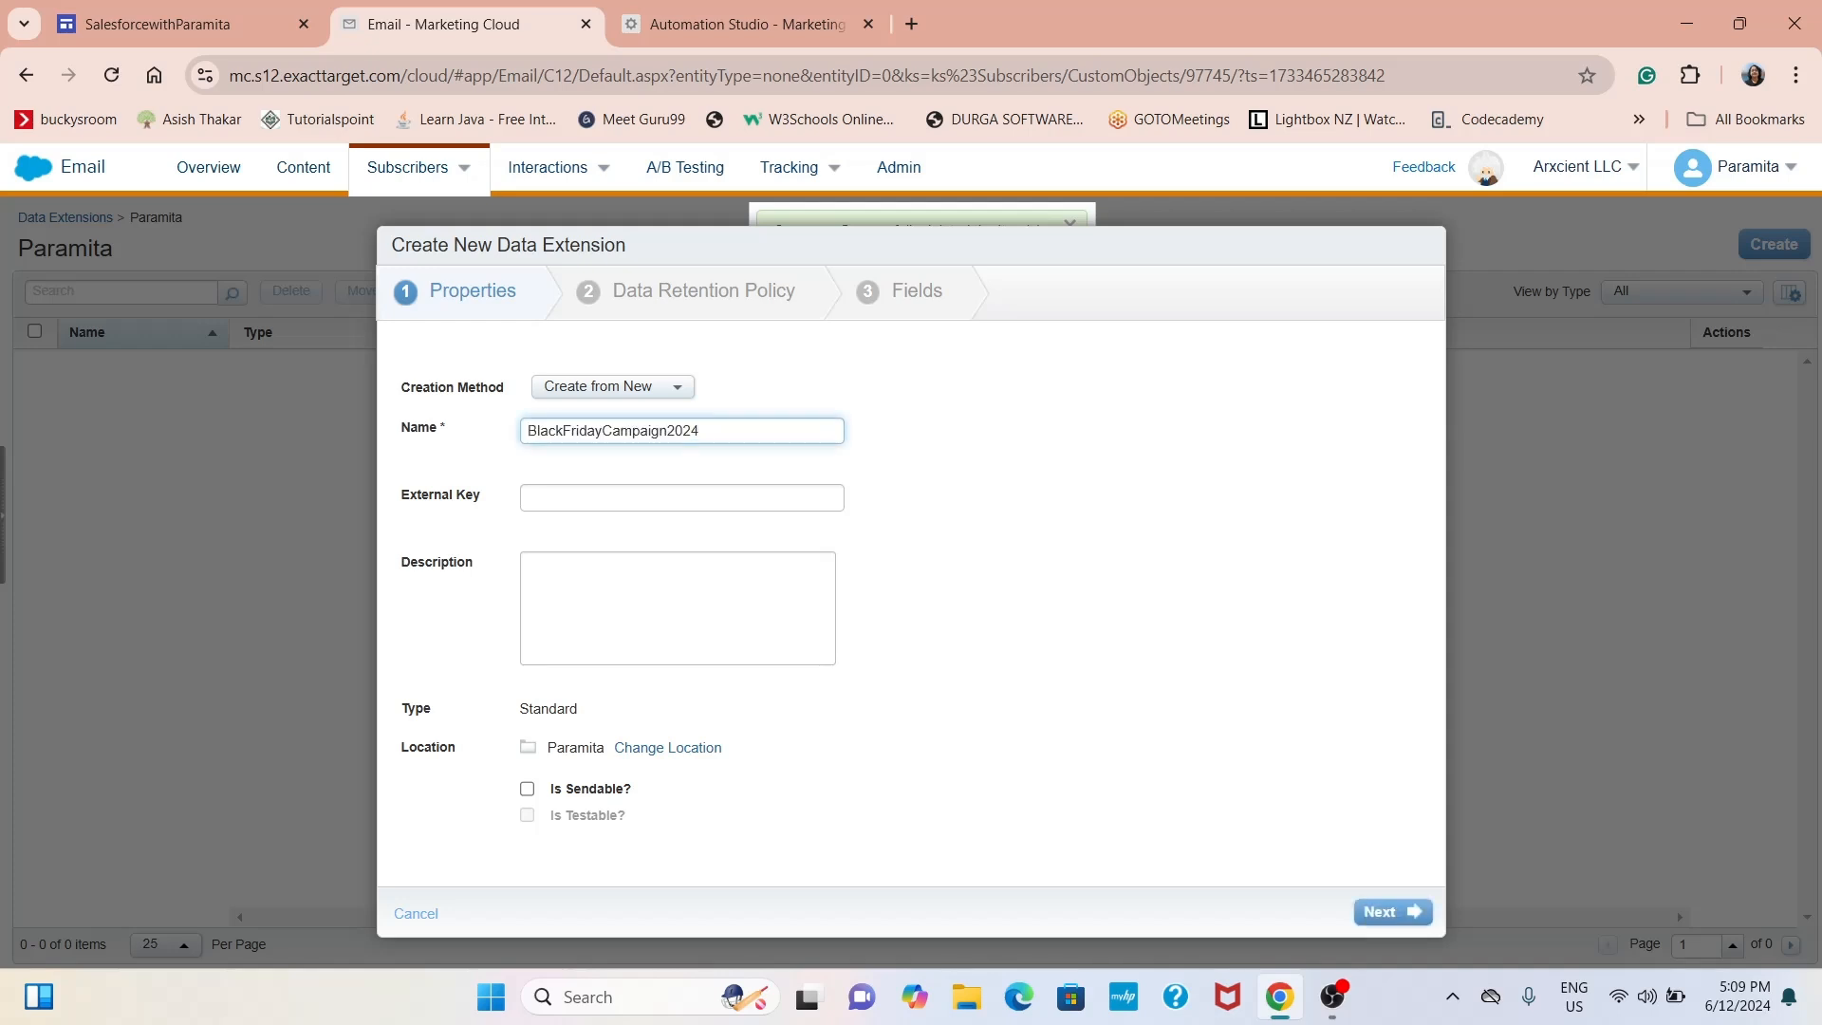
key("Tab")
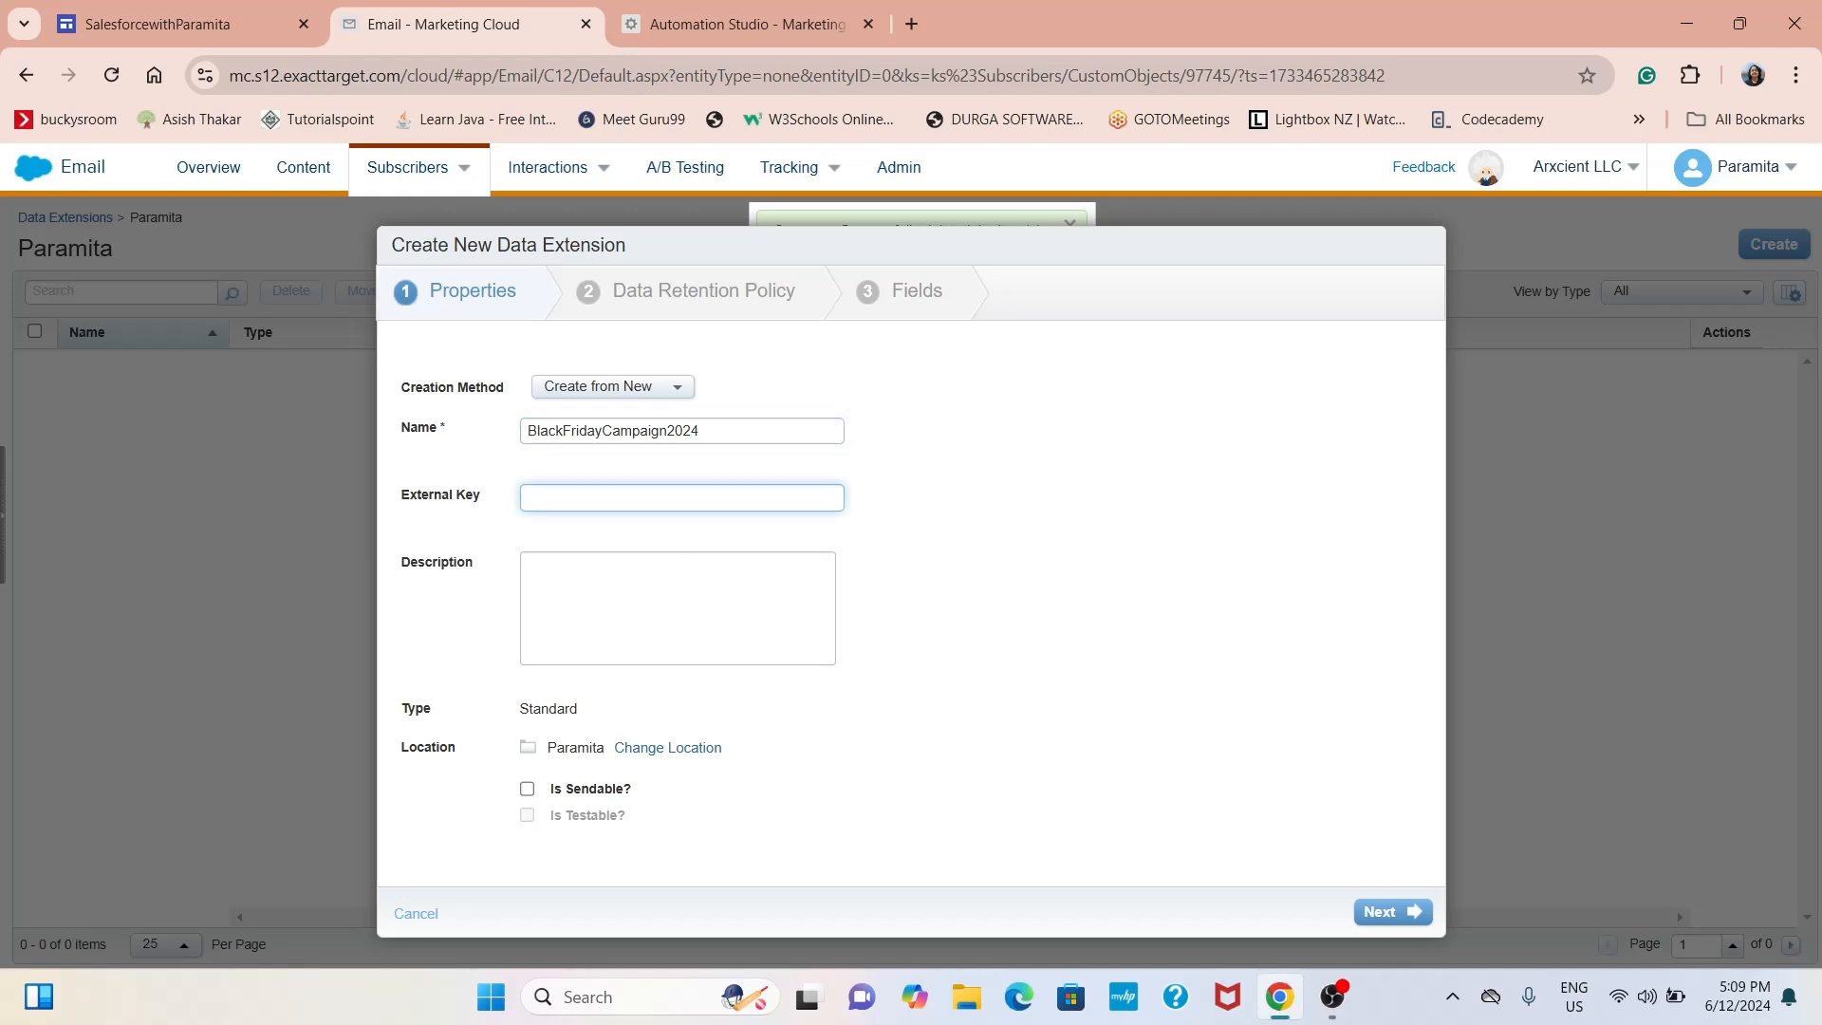
type("BlackFridayCampaign2024")
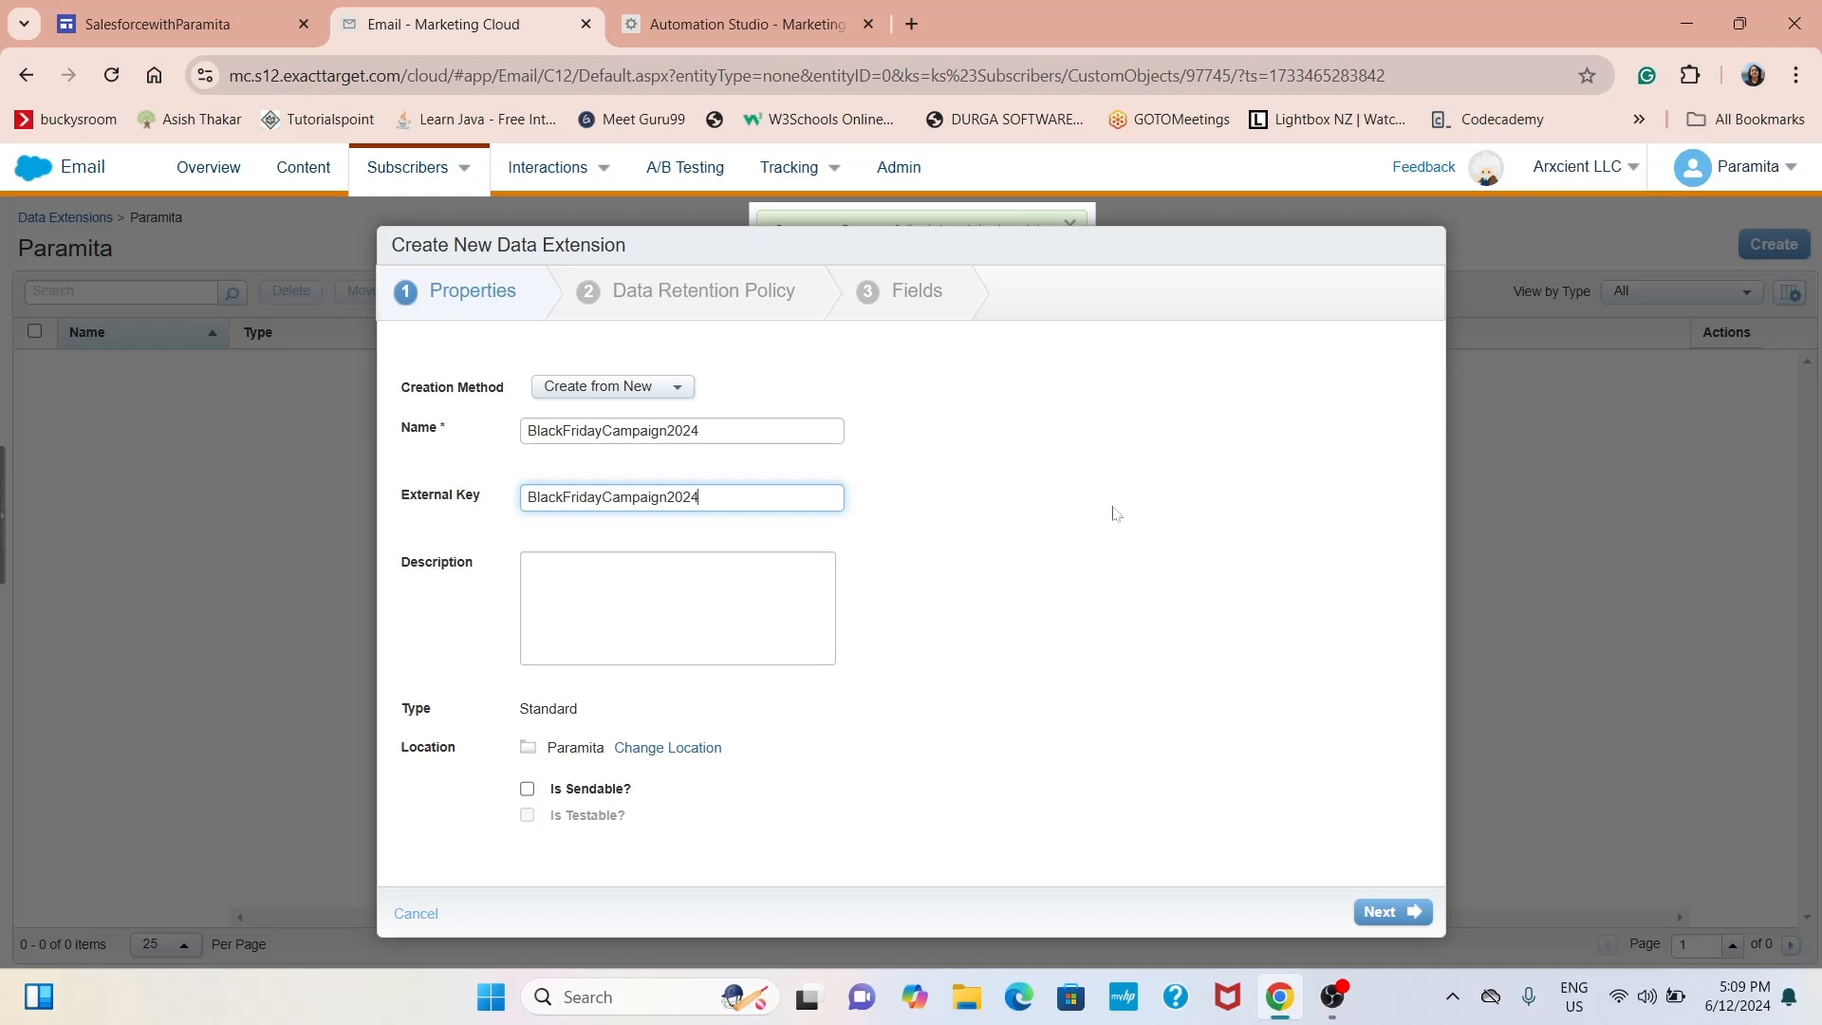
Make the data extension sendable and testable, leave data retention off, and proceed to defining its fields
left_click(664, 598)
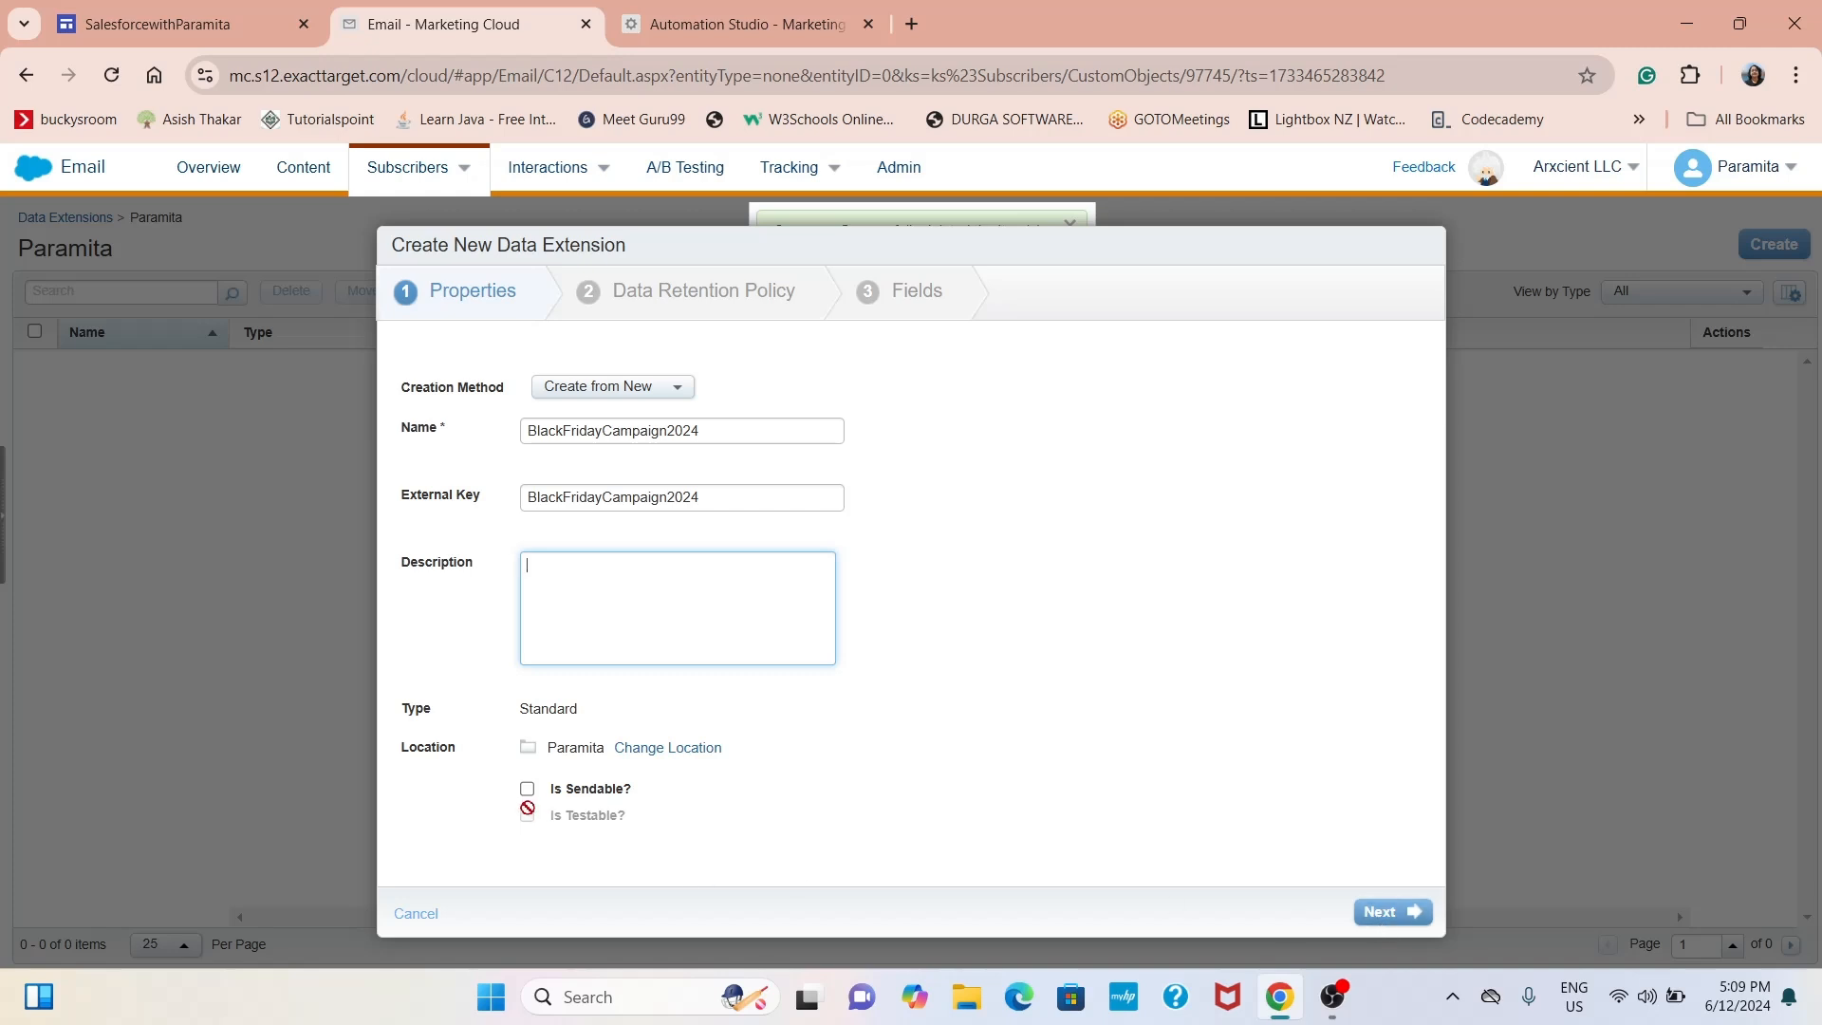
left_click(527, 788)
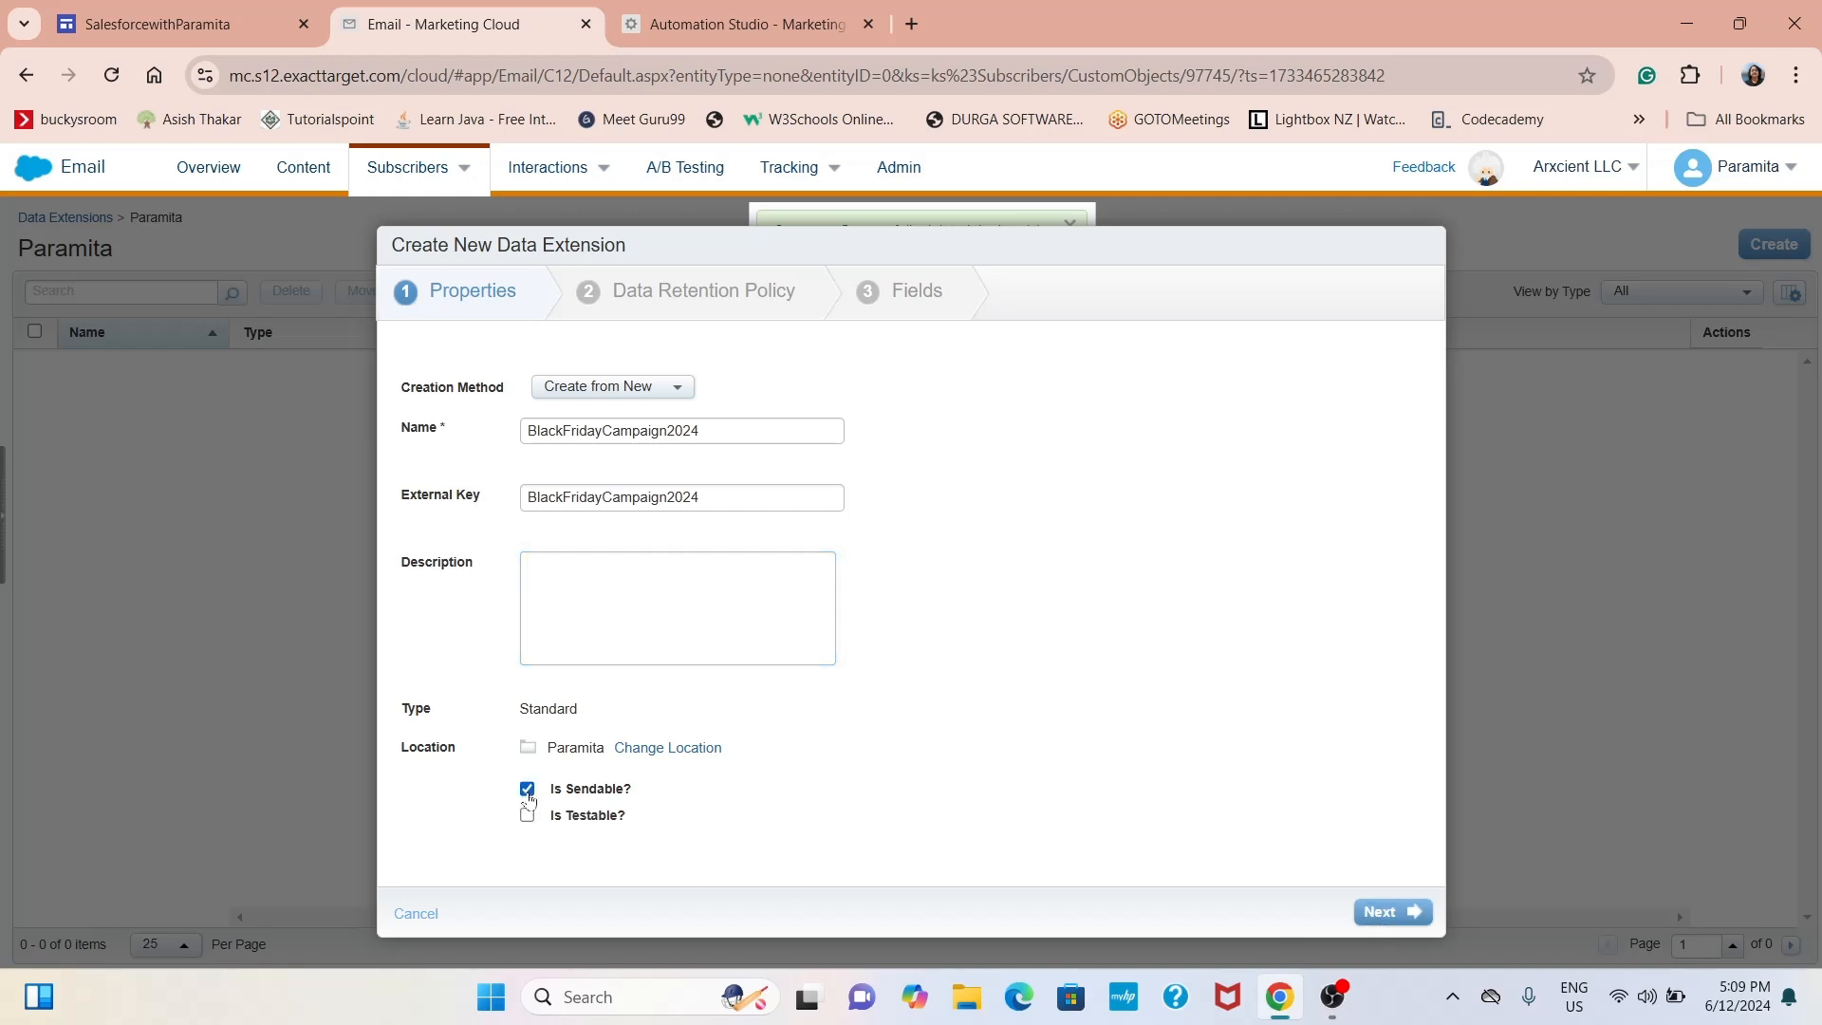
left_click(527, 816)
left_click(1398, 917)
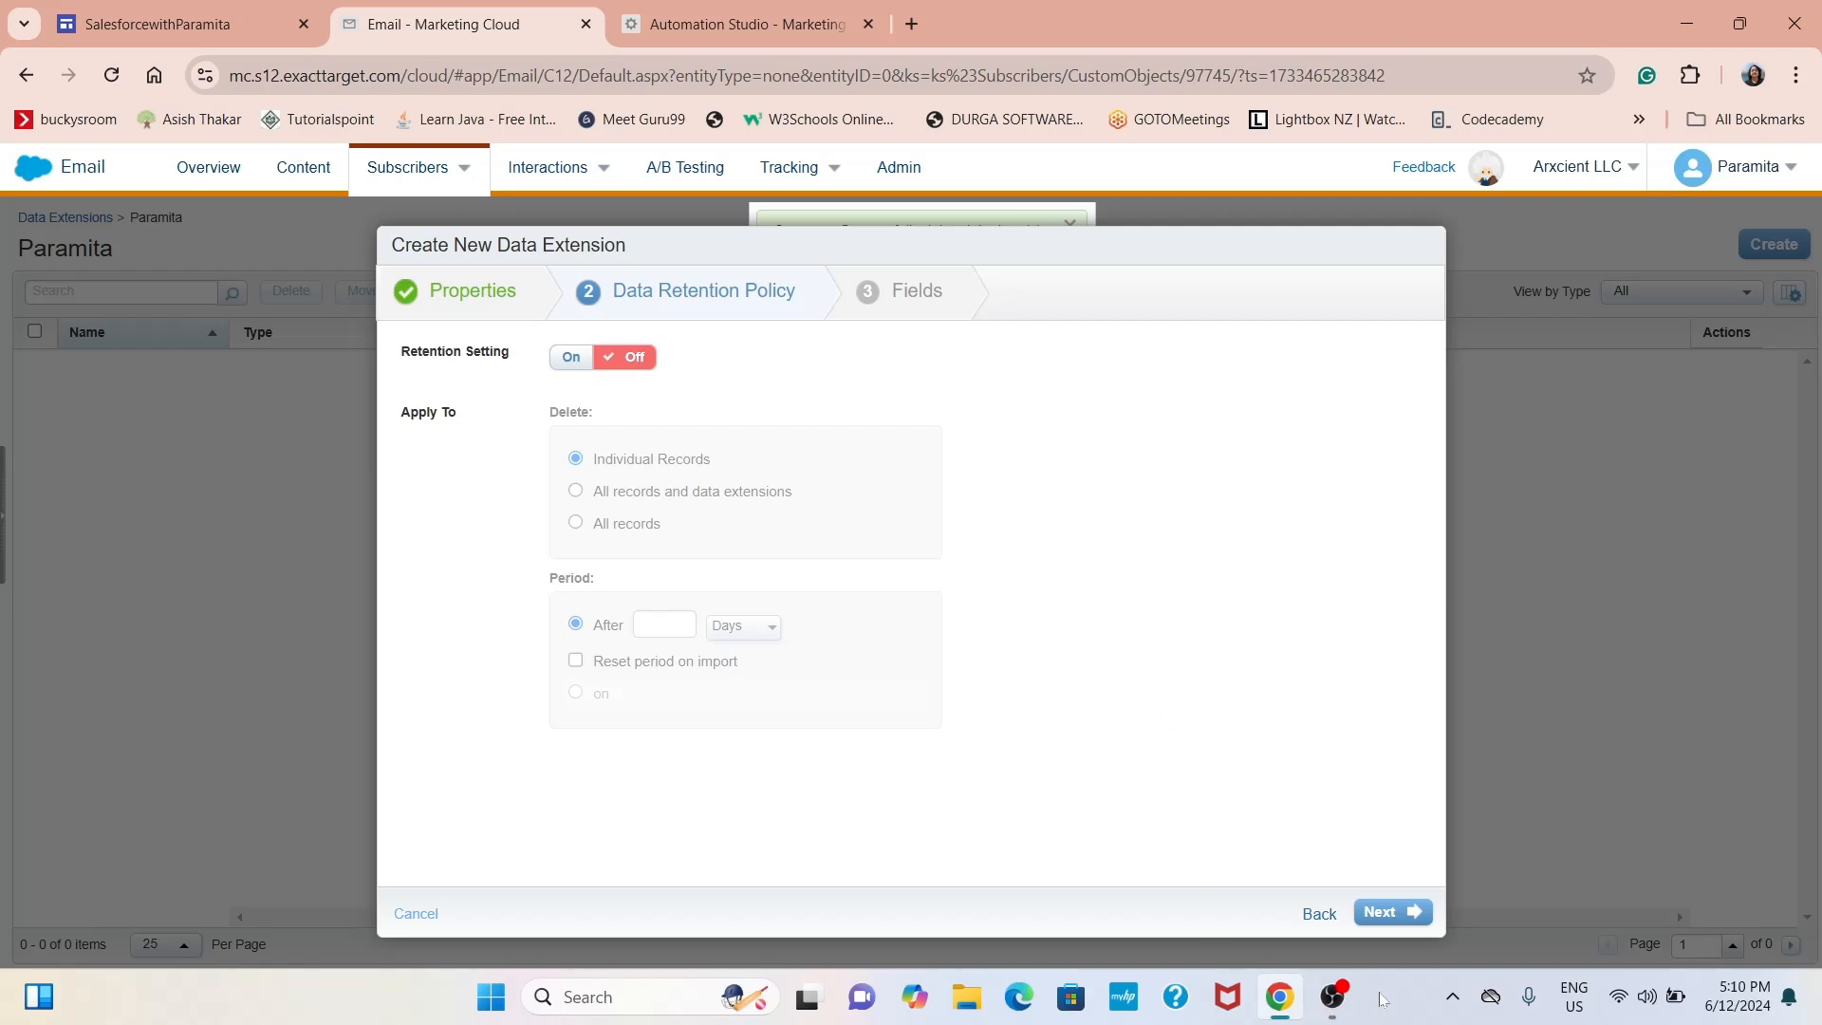
left_click(1391, 915)
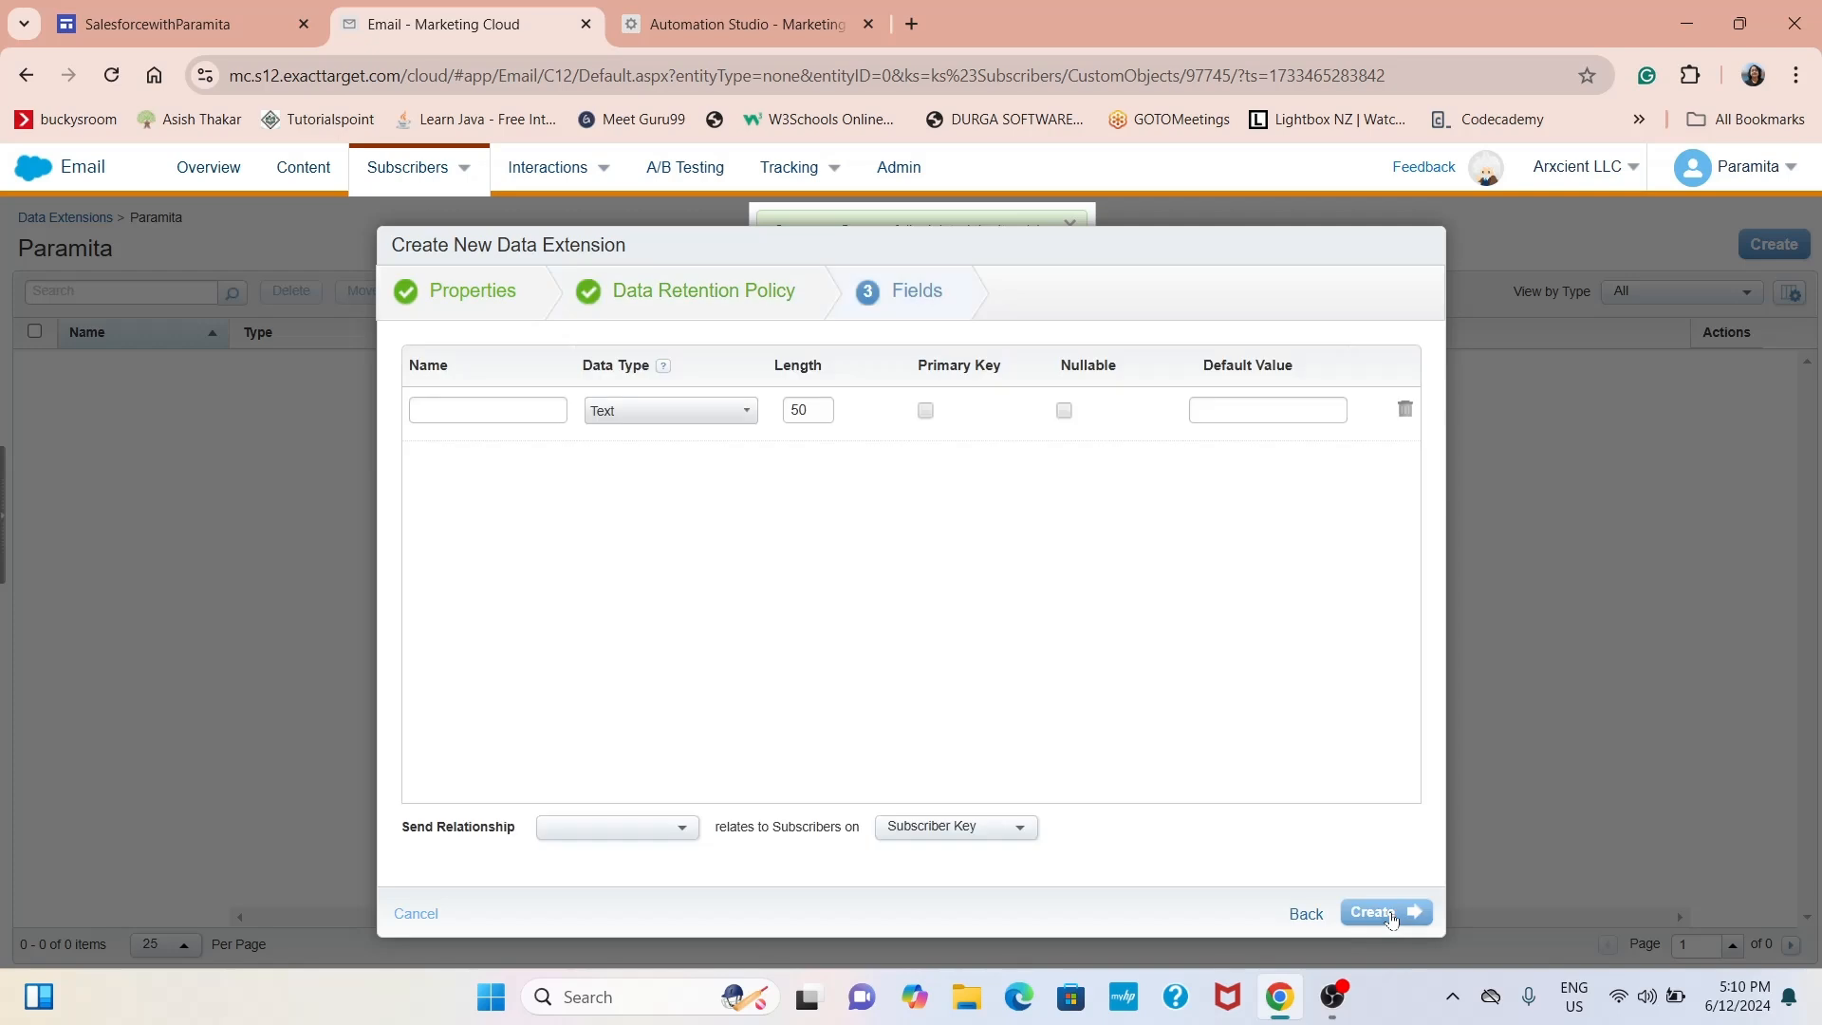
Define the first field as CustomerId with data type Number and make it the primary key
left_click(479, 411)
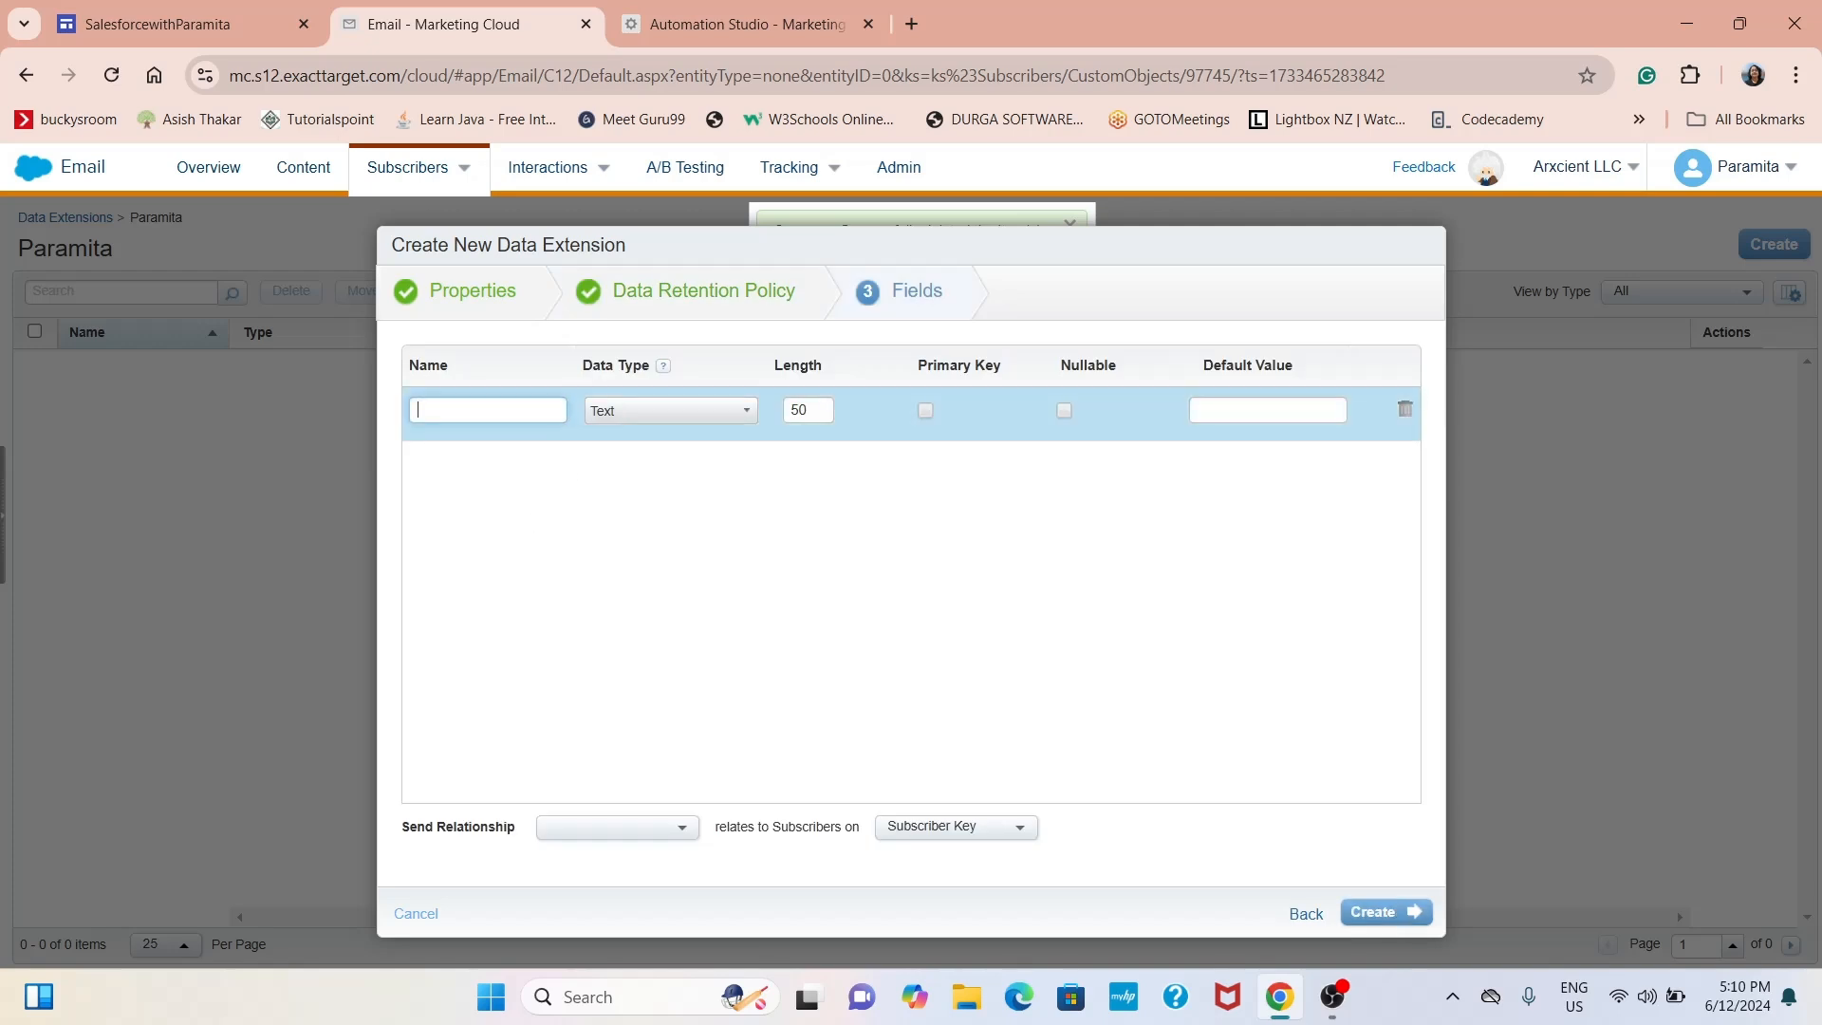
type("C")
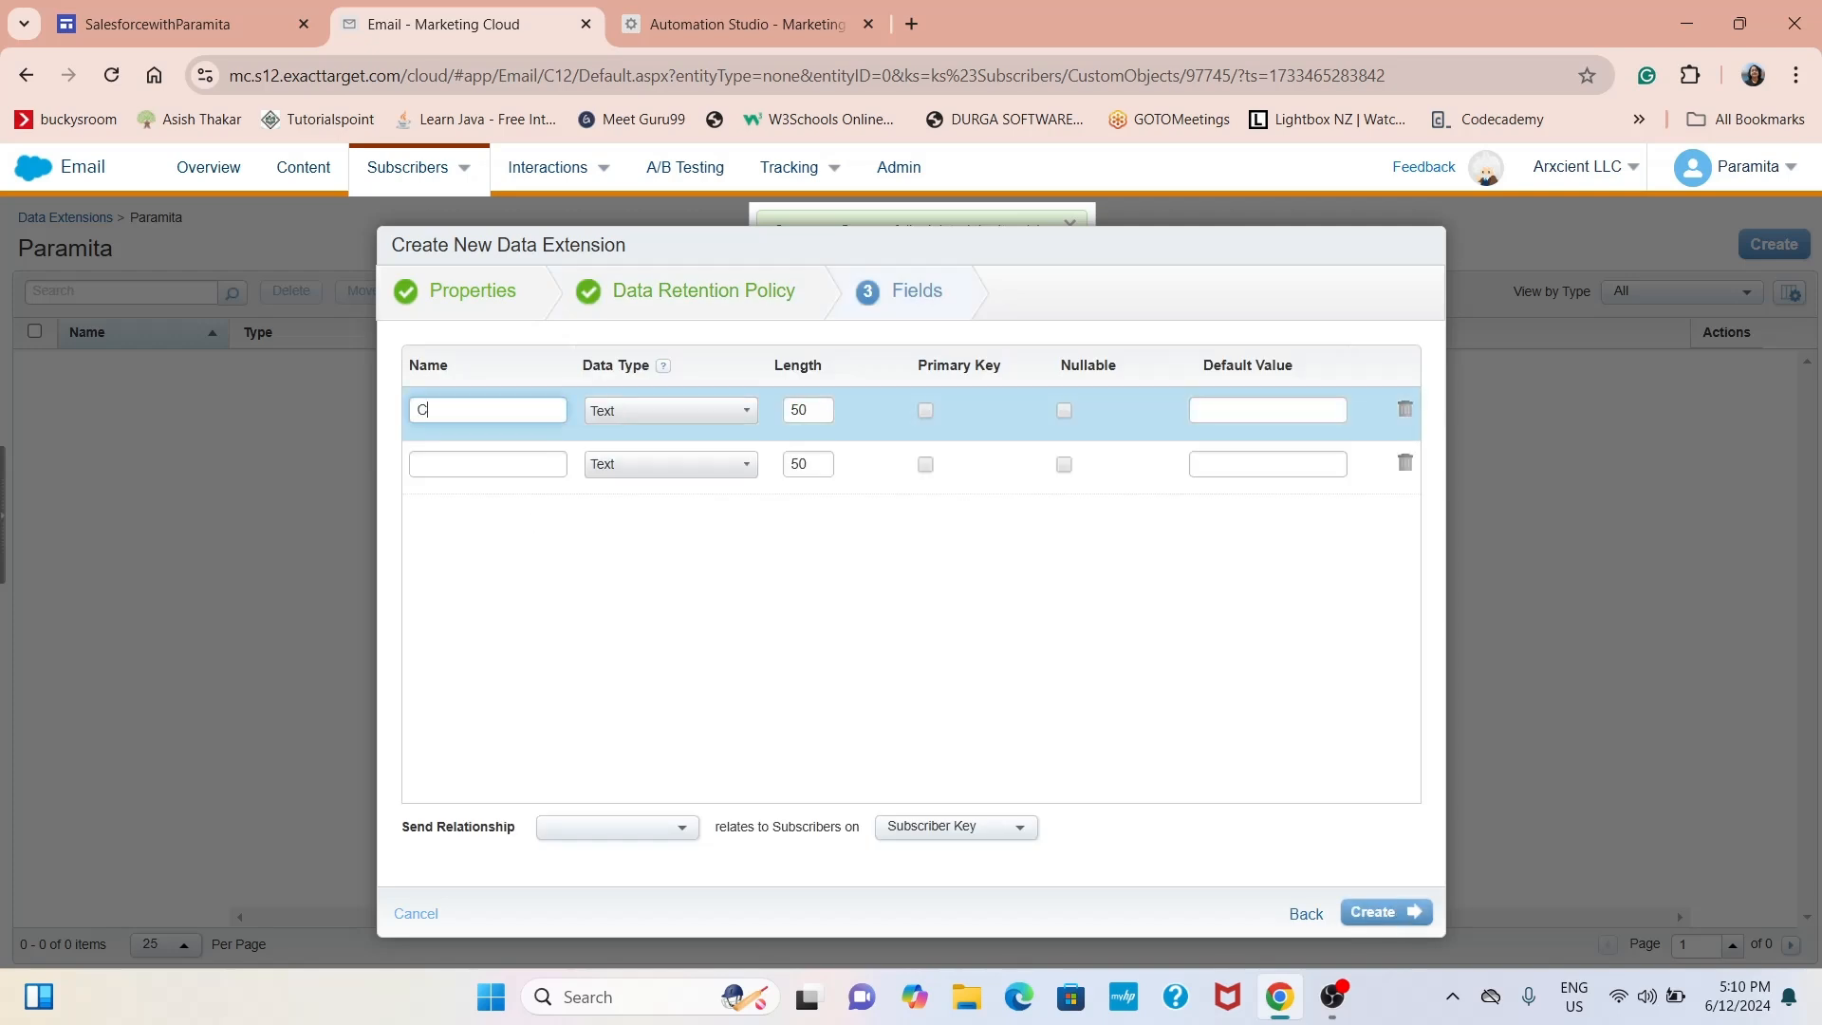
type("ustomerId")
left_click(748, 412)
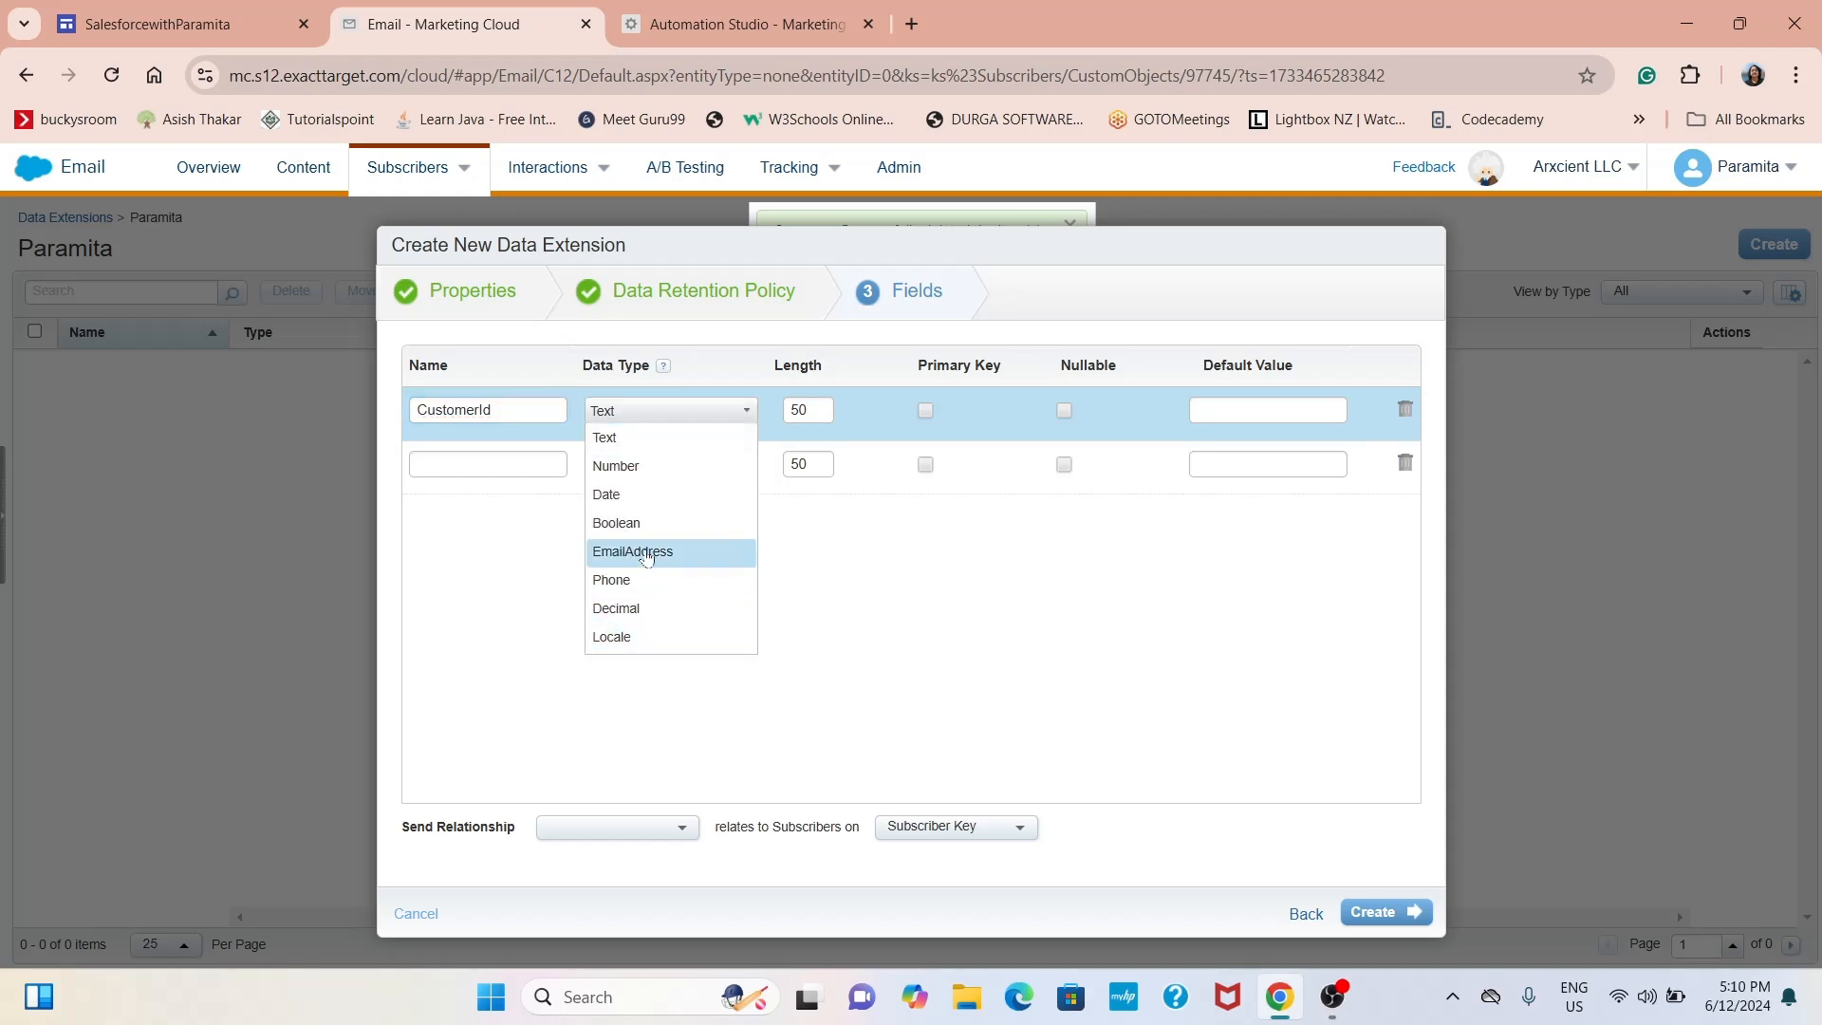
left_click(745, 411)
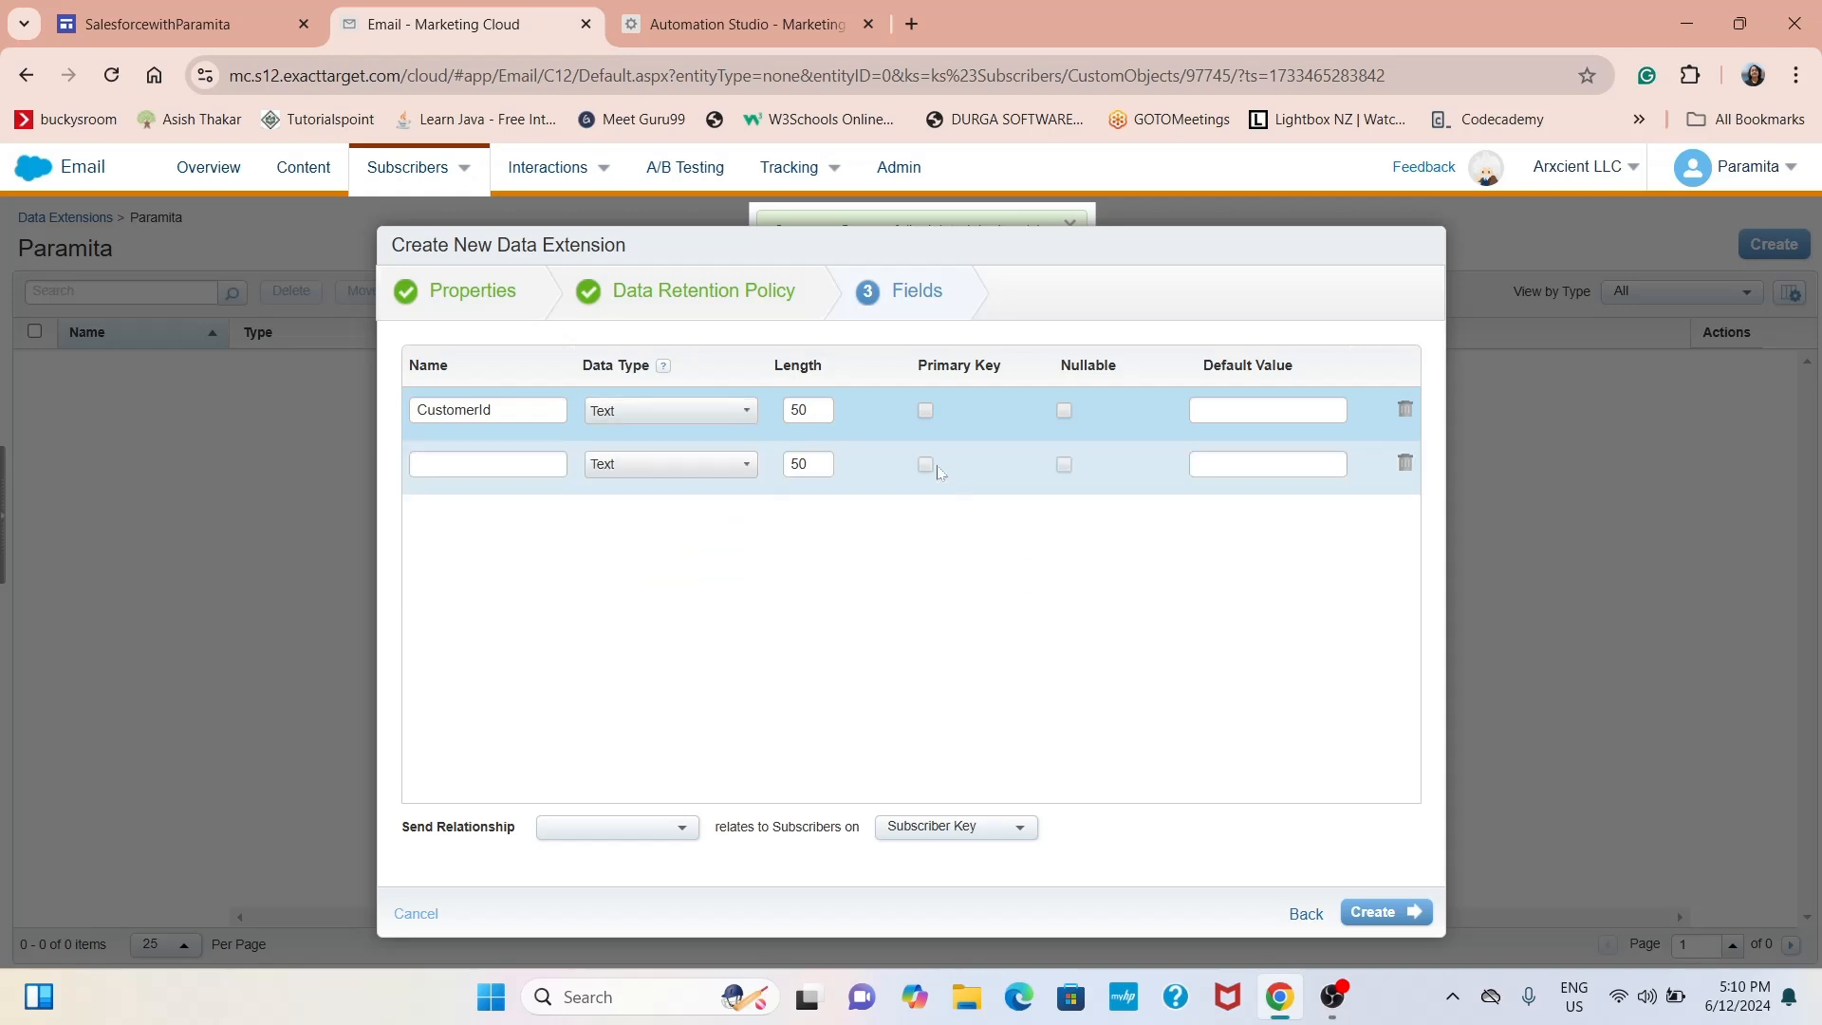
left_click(748, 412)
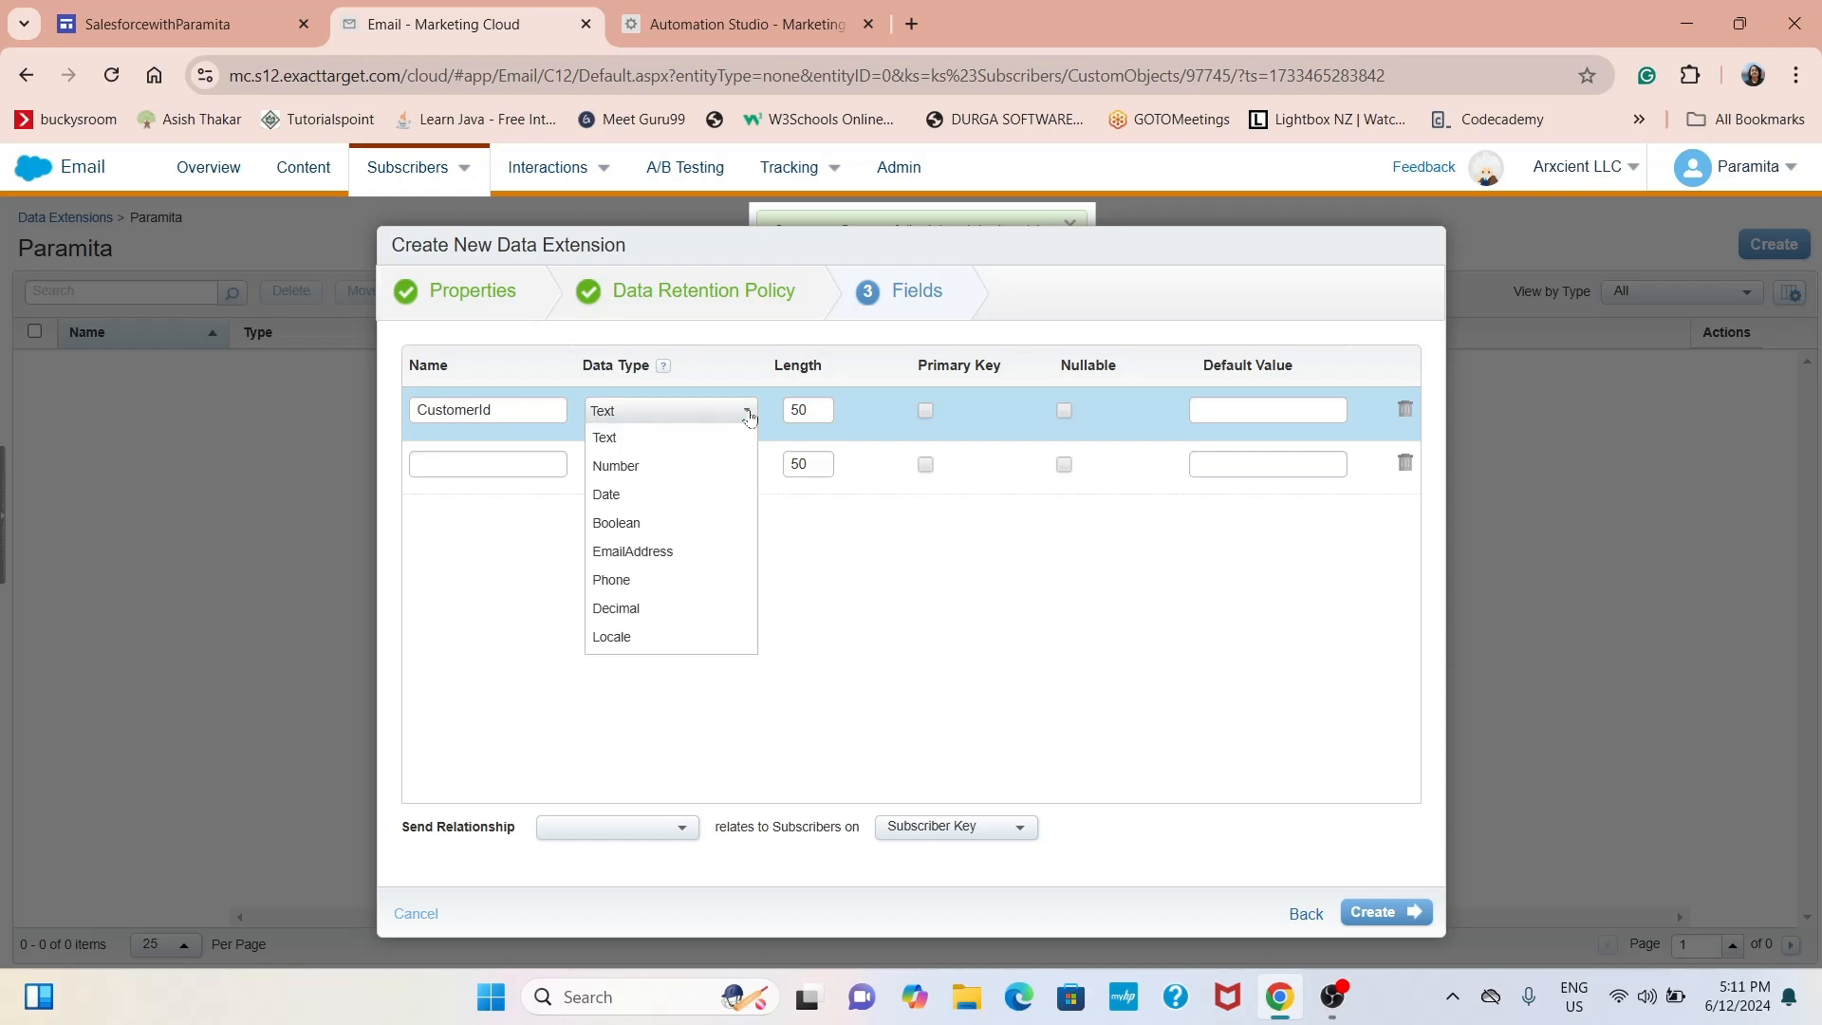
left_click(630, 467)
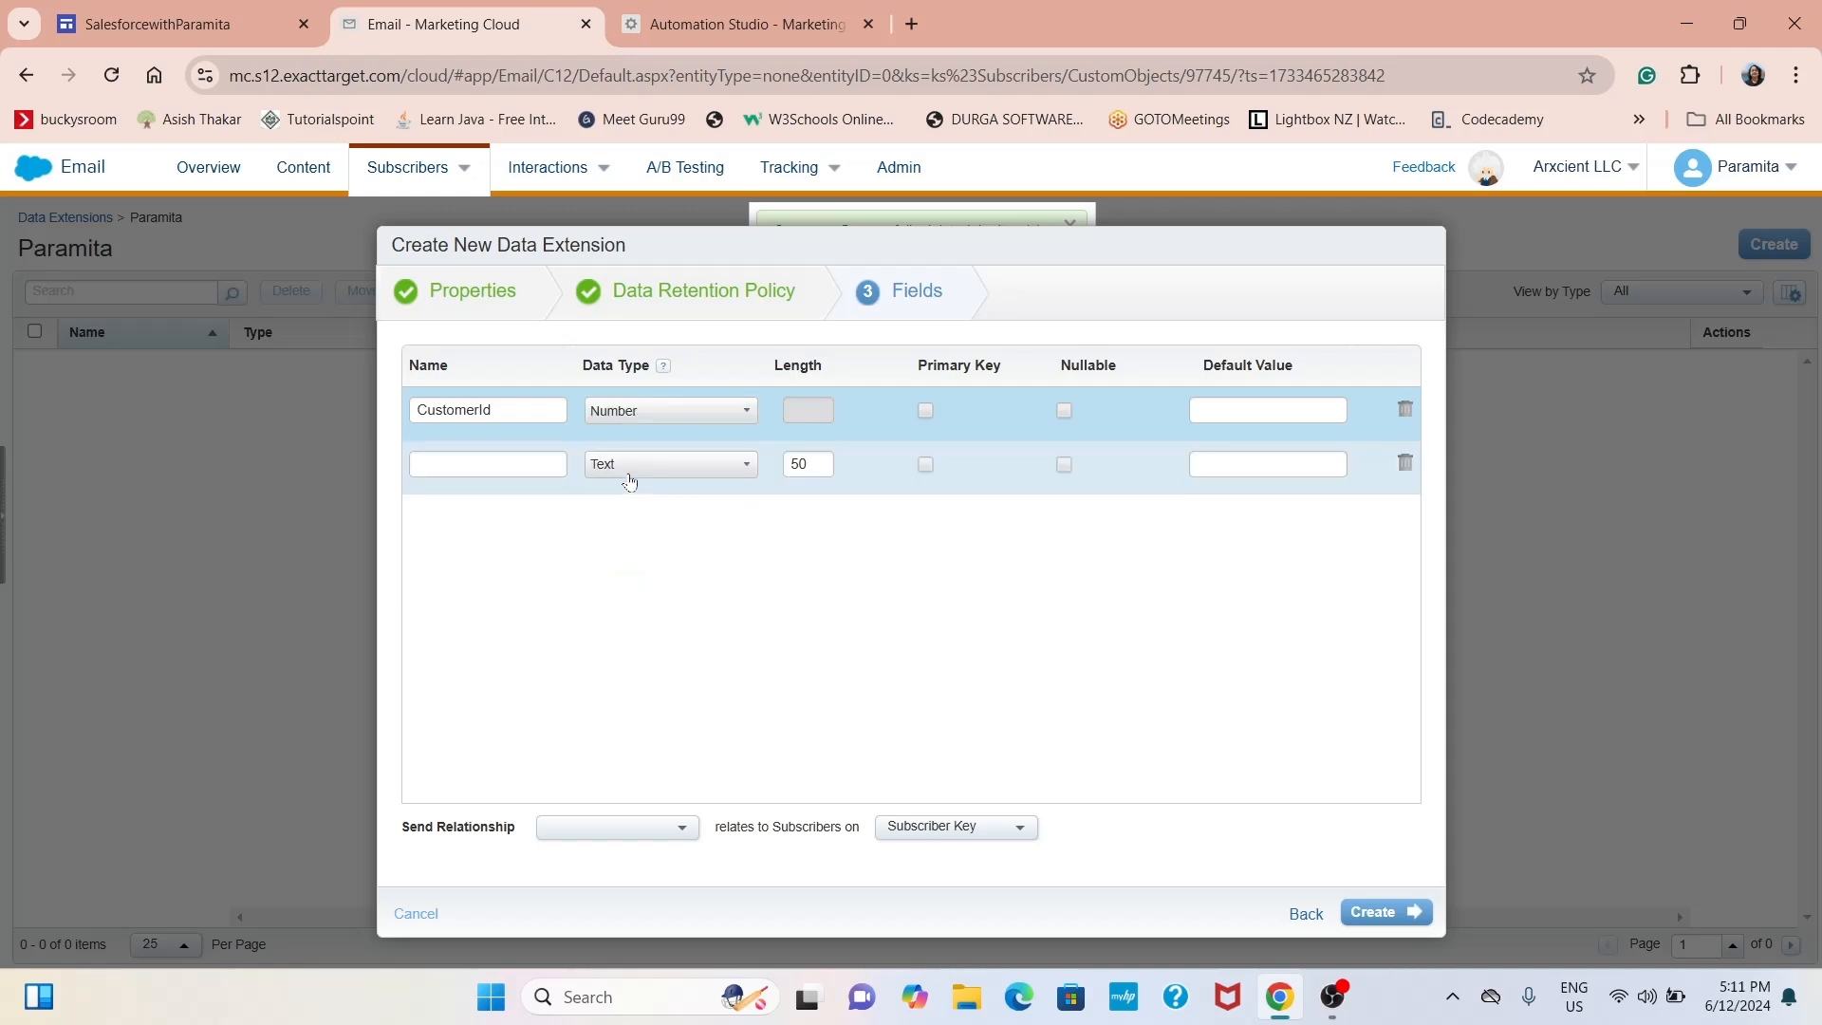
left_click(929, 420)
Add a second field named FullName as Text with a length of 150
left_click(488, 464)
type("Name")
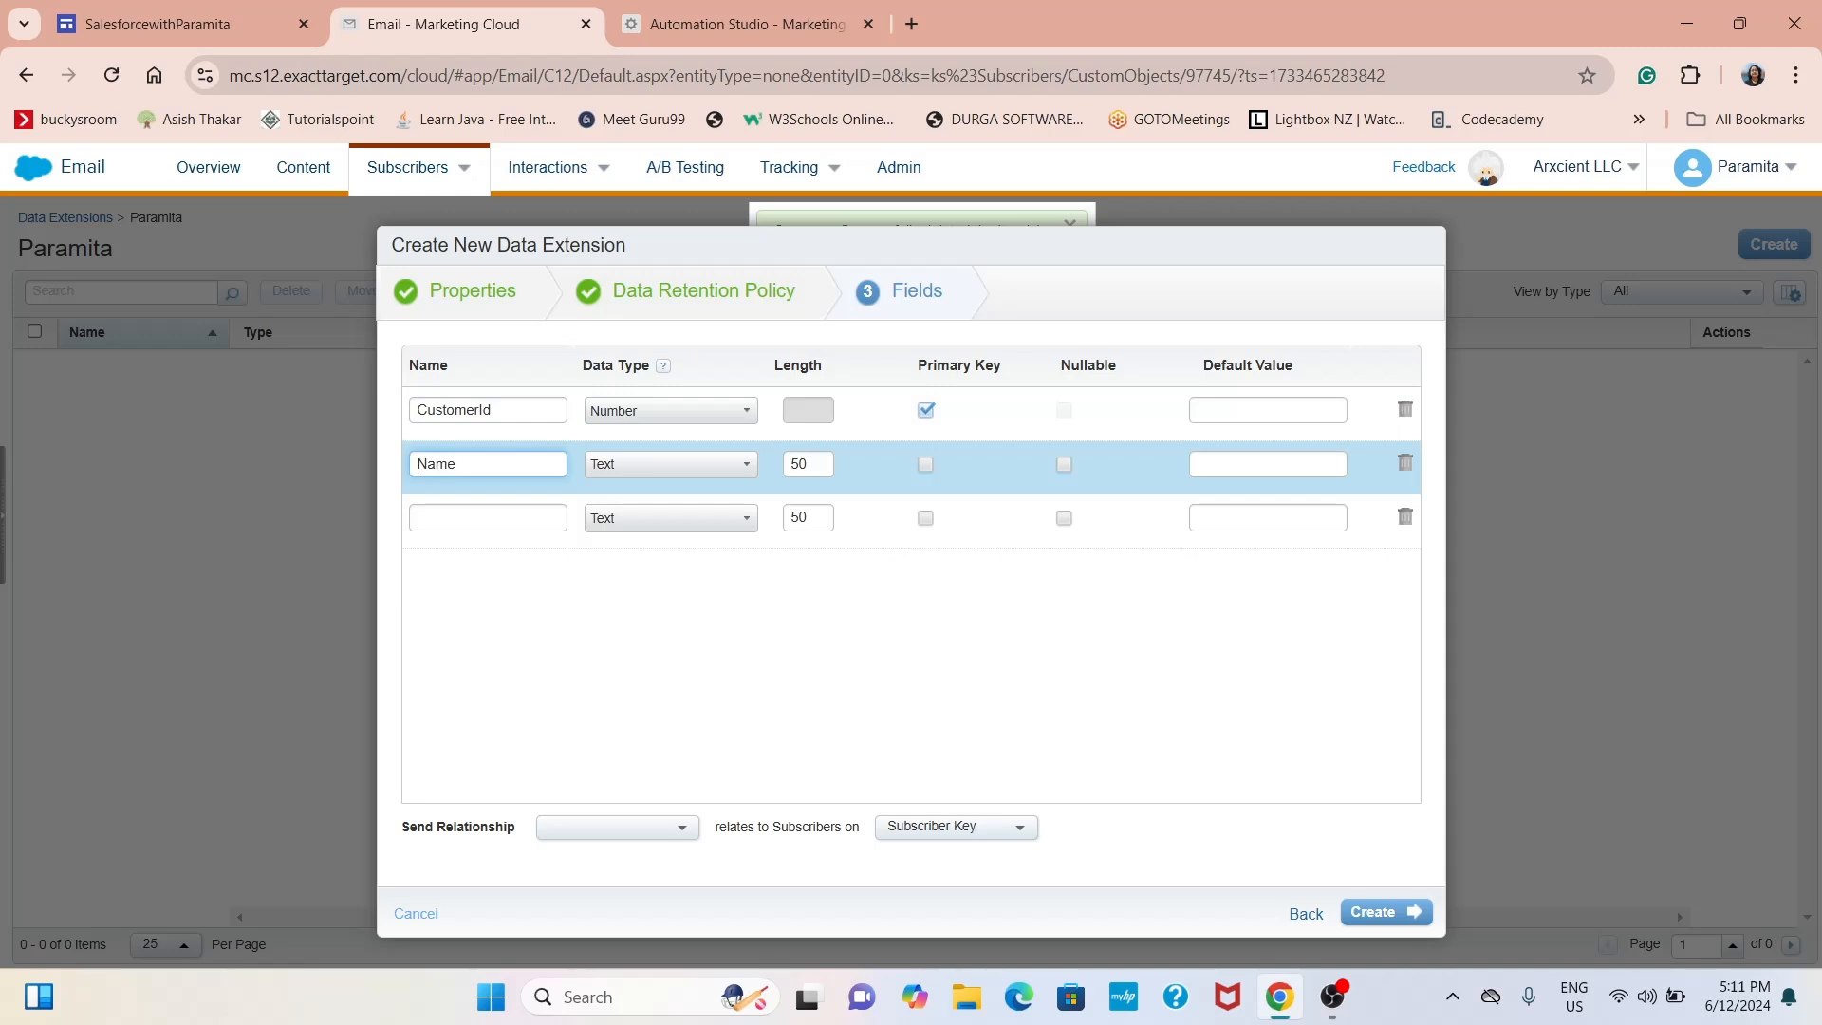
type("Full")
left_click(807, 465)
key("BackSpace")
key("BackSpace")
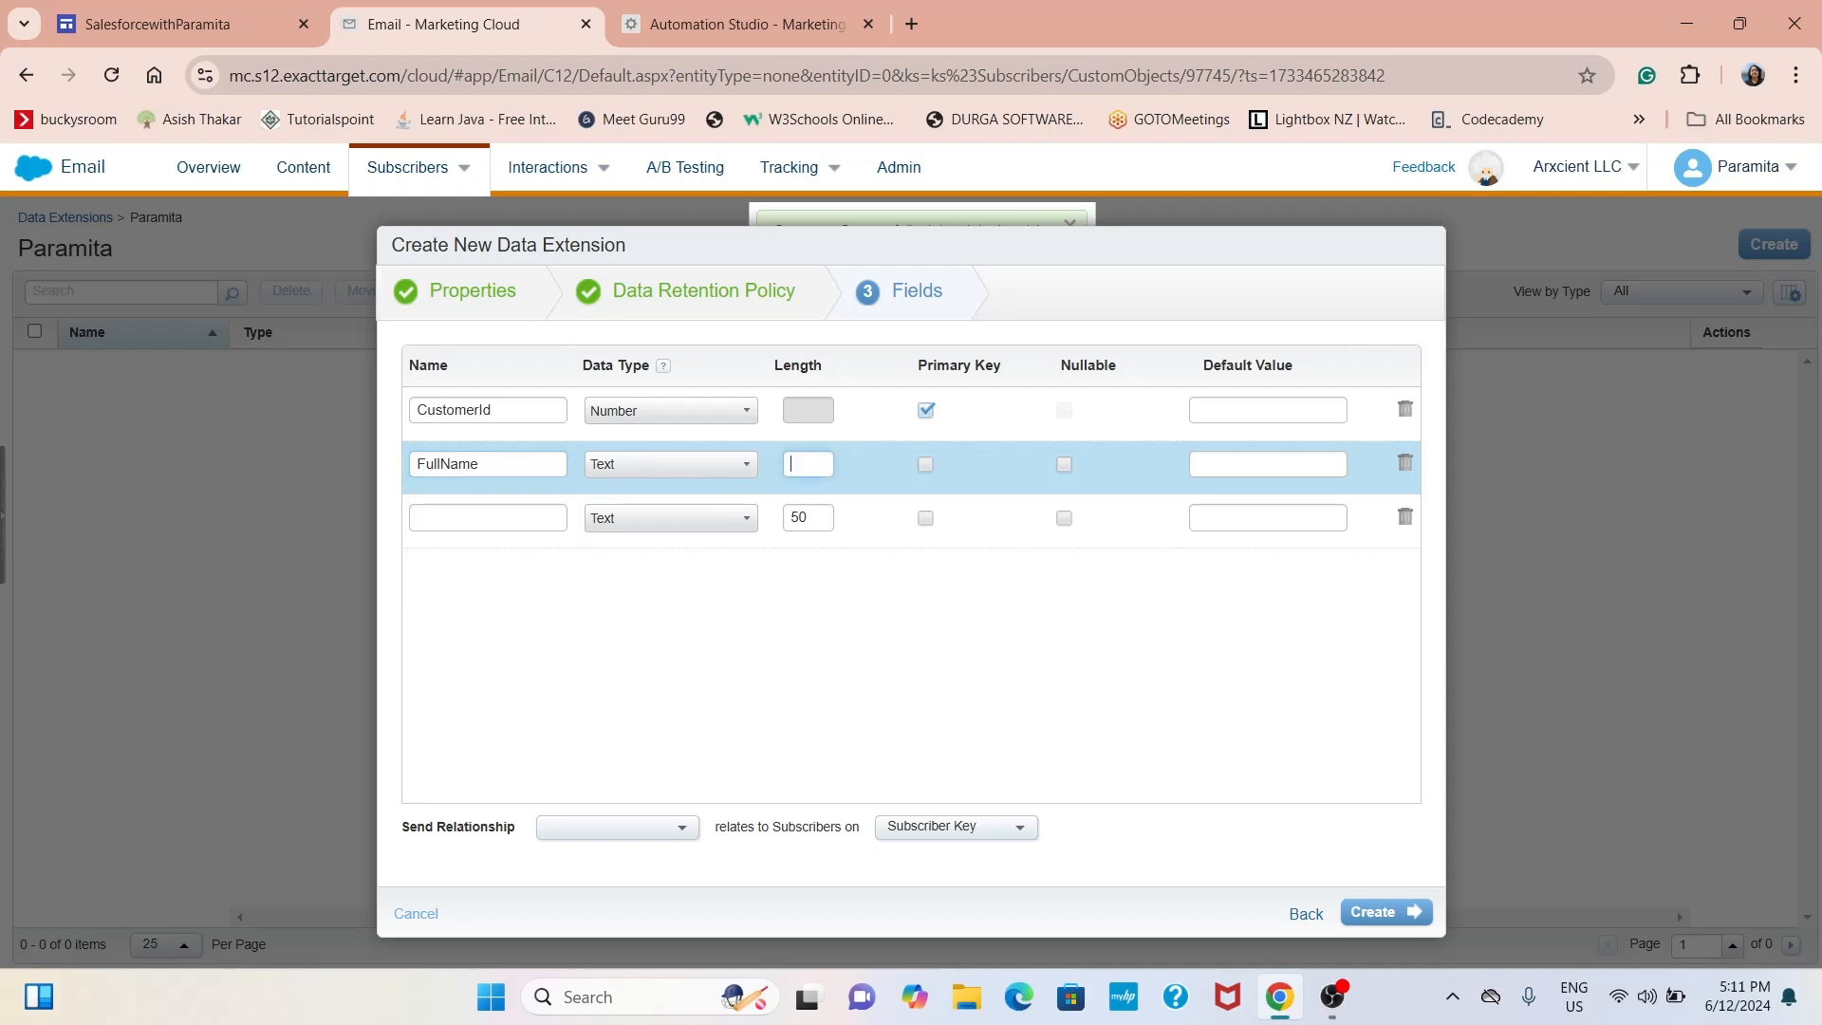
type("150")
Add a third field named Email with the EmailAddress data type
left_click(446, 518)
type("Email")
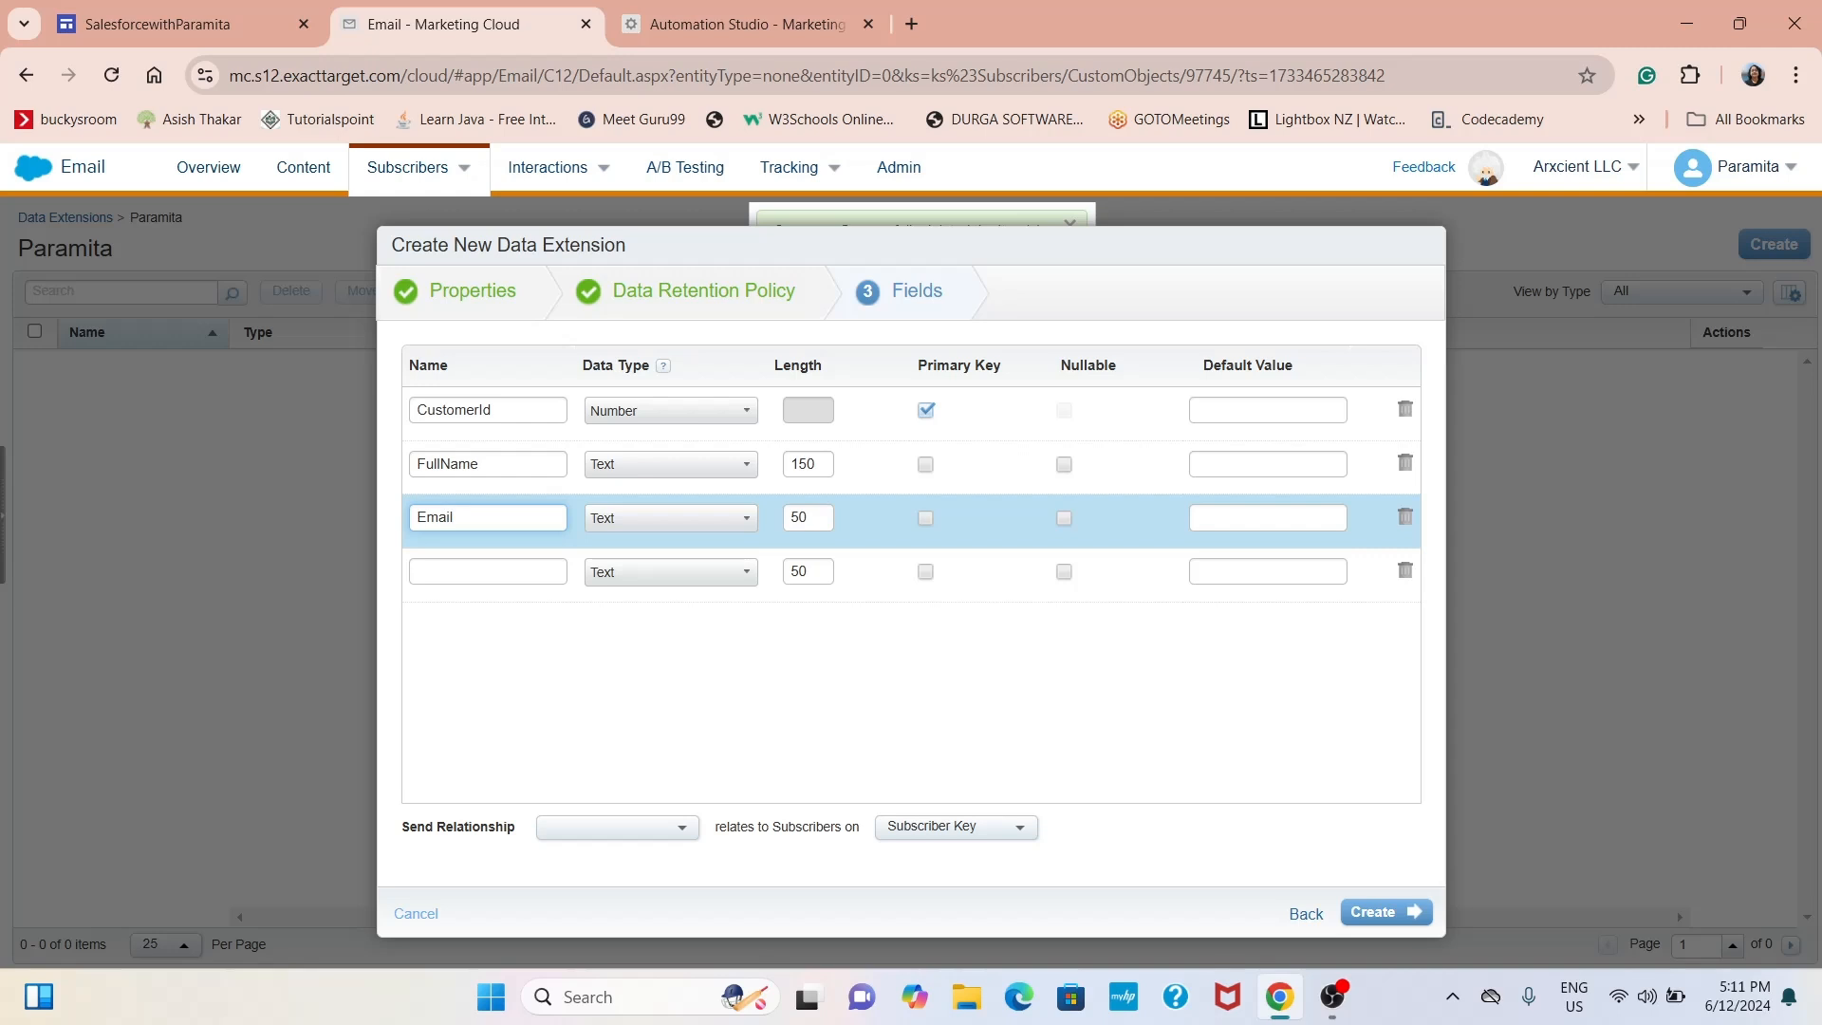
left_click(745, 518)
scroll(662, 568, "down", 2)
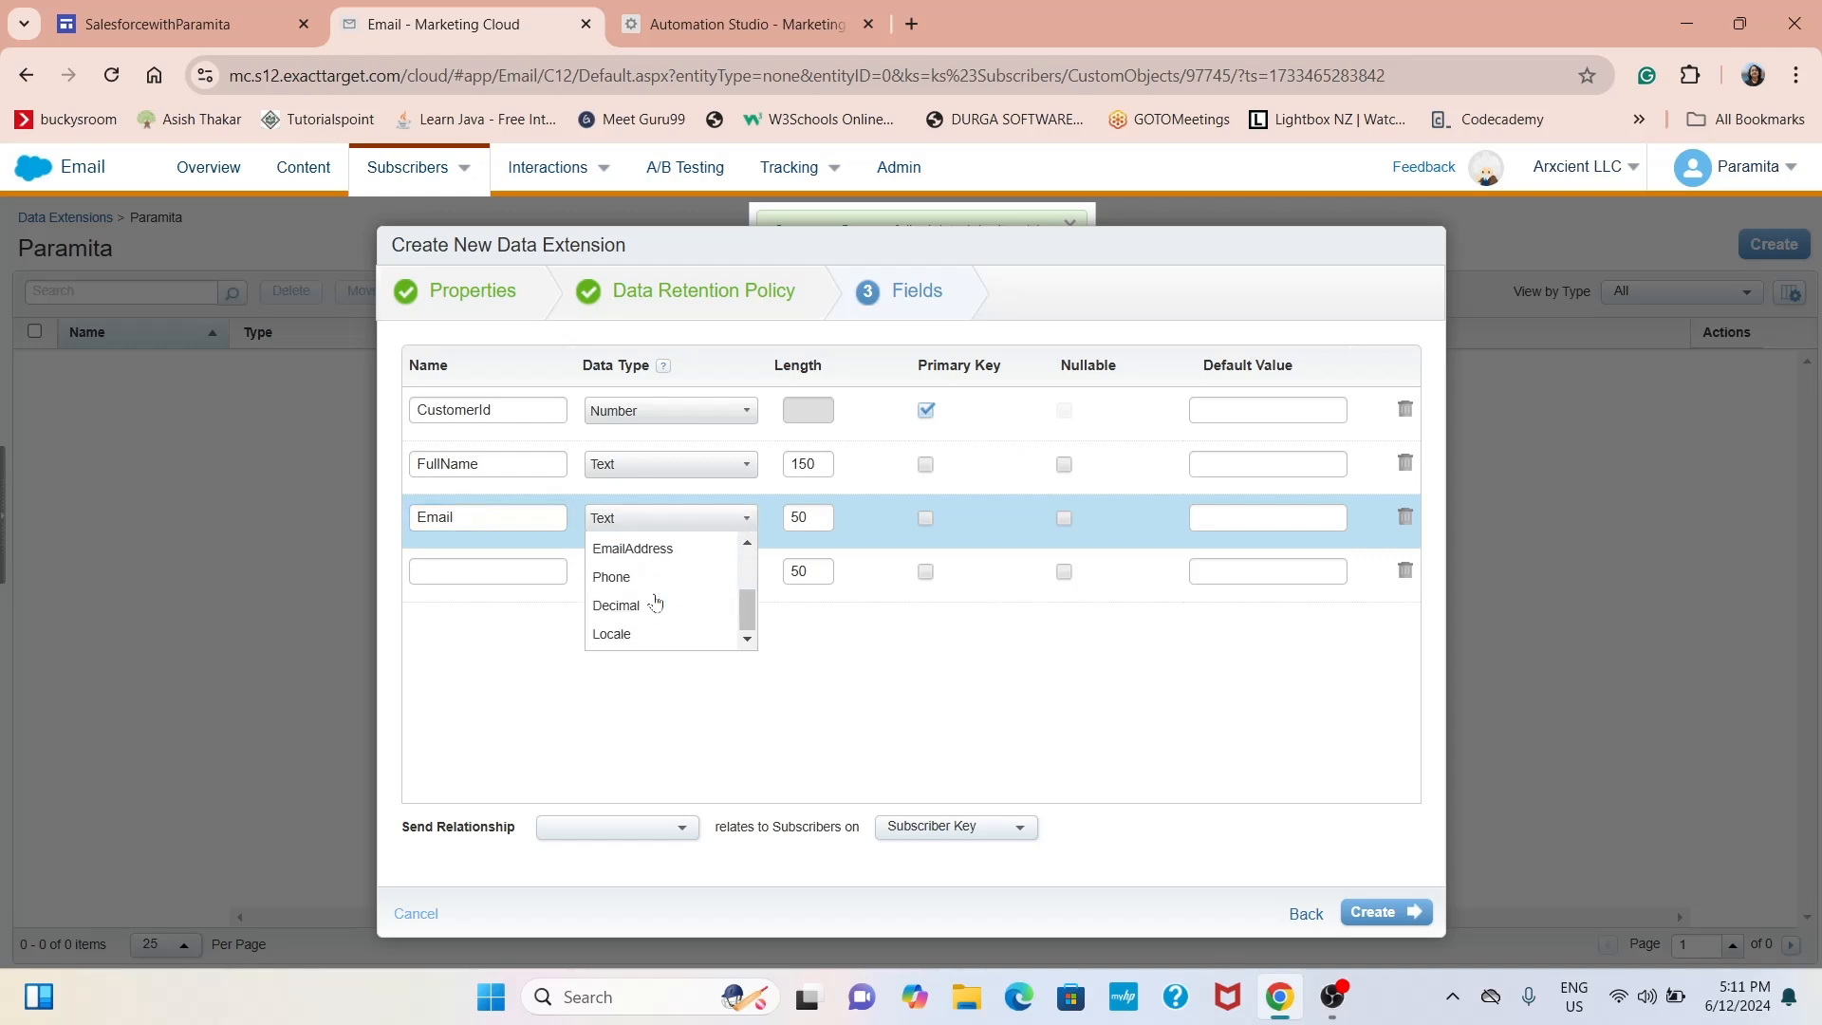
left_click(641, 543)
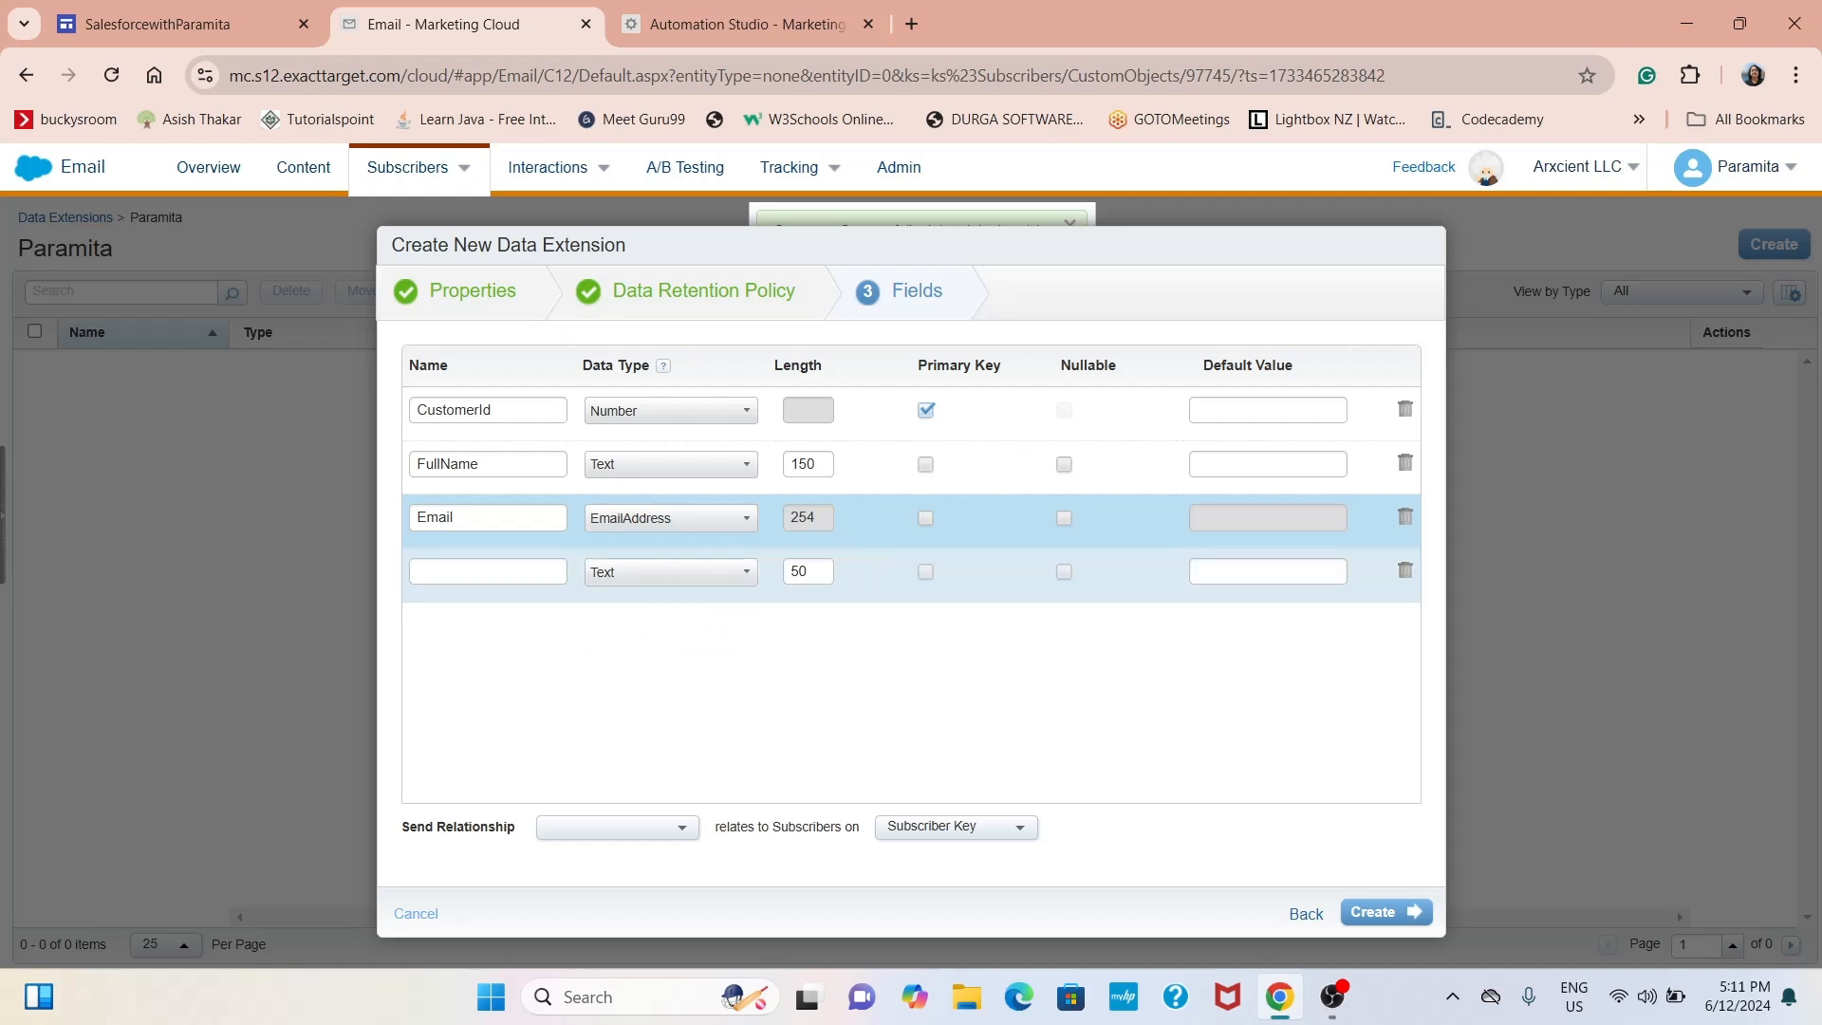
Add a fourth field named Mobile with the Number data type
left_click(419, 571)
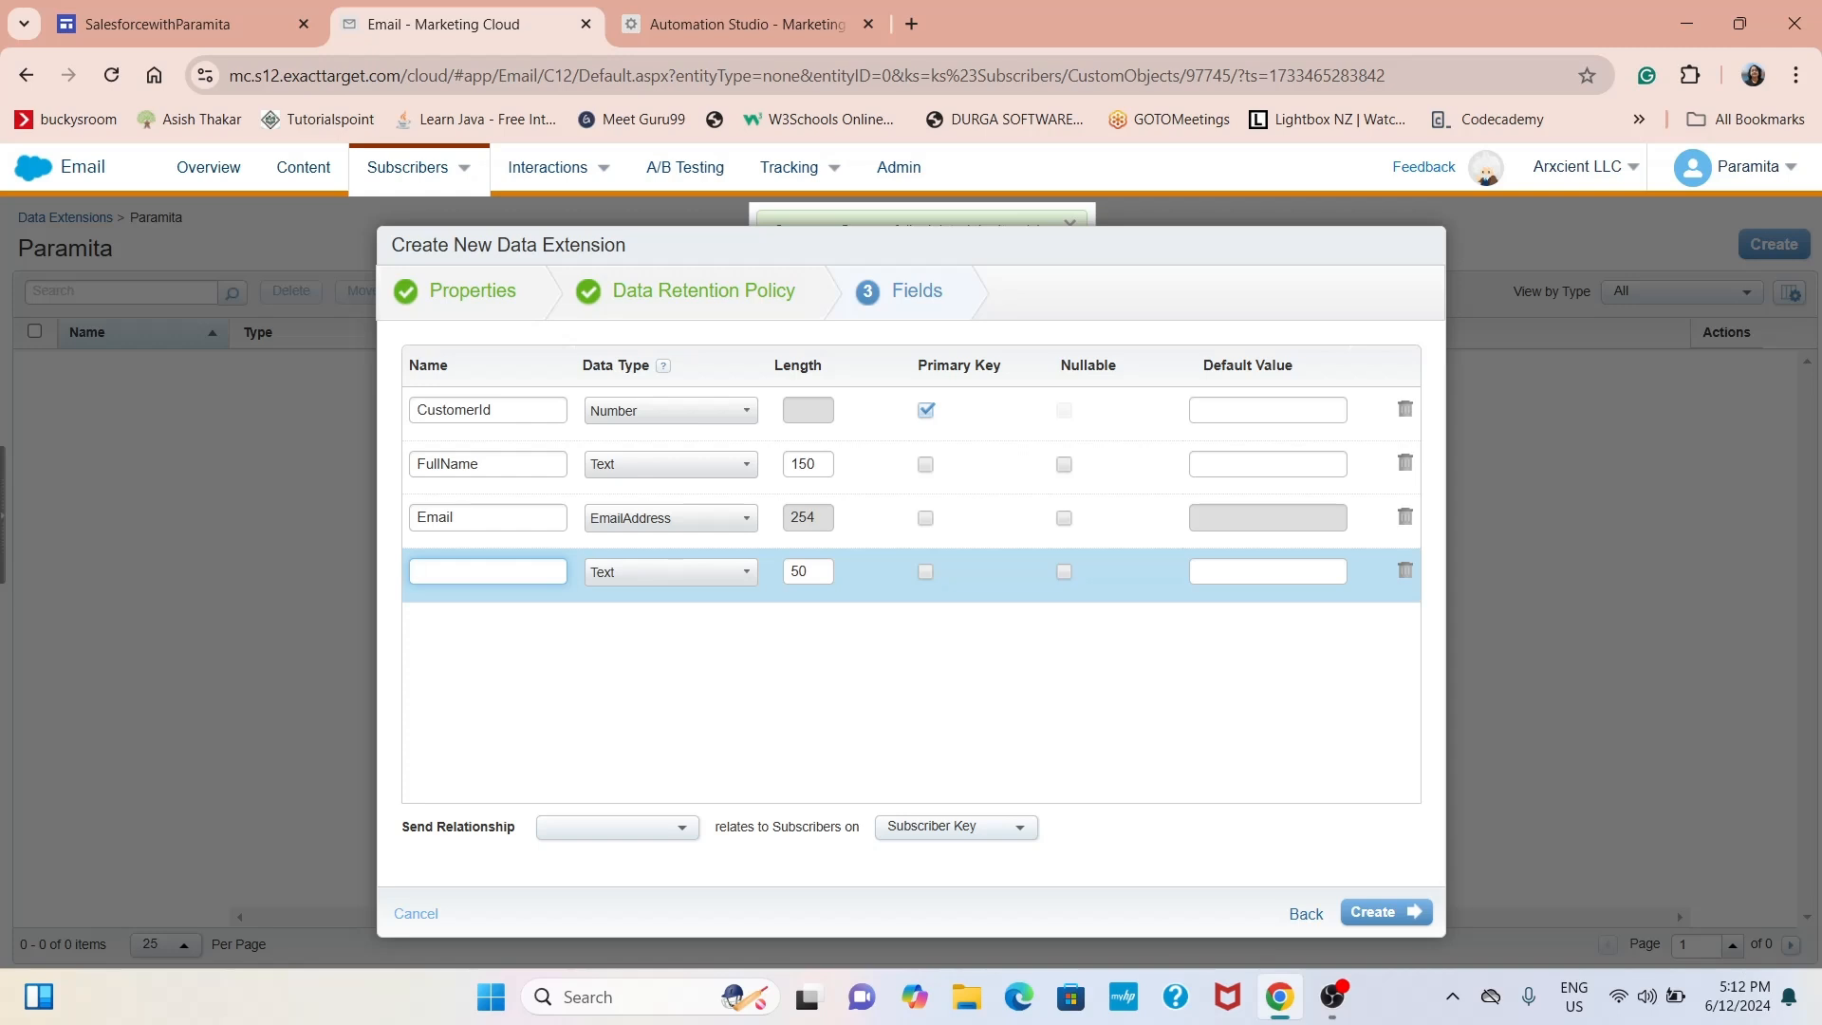
type("Mo")
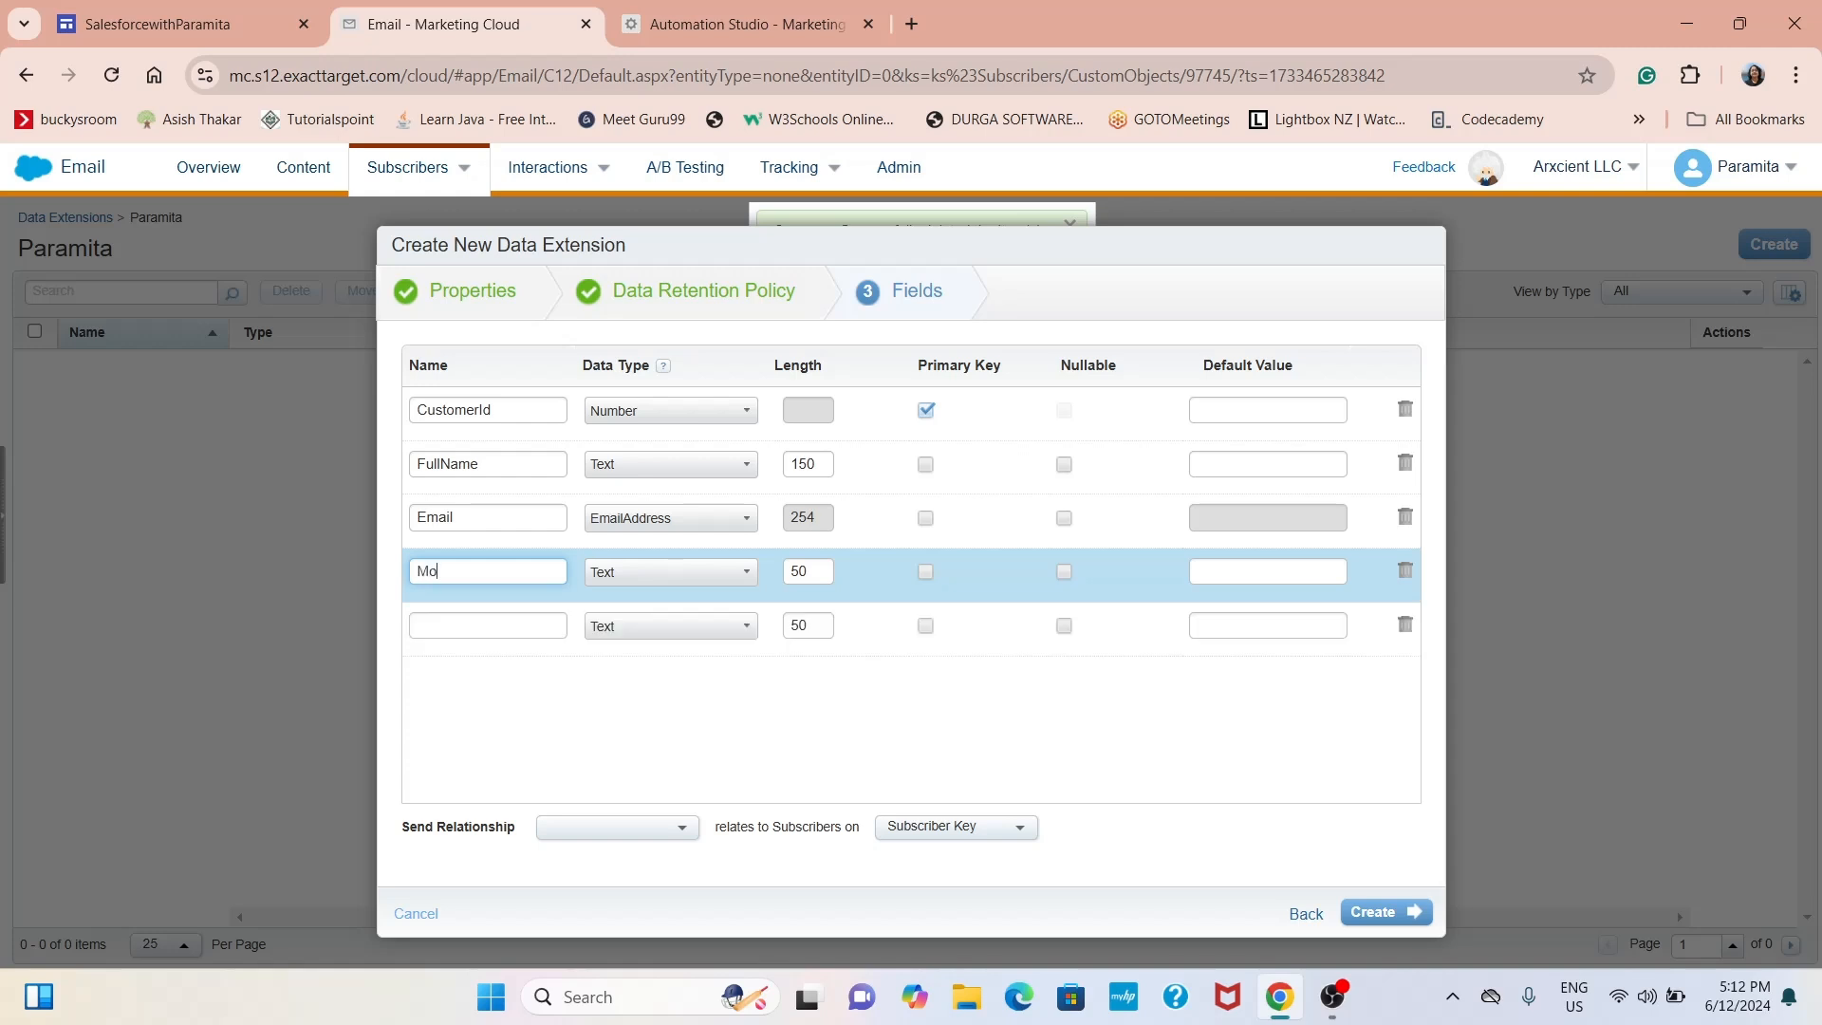
type("bil")
type("e")
left_click(617, 572)
left_click(616, 628)
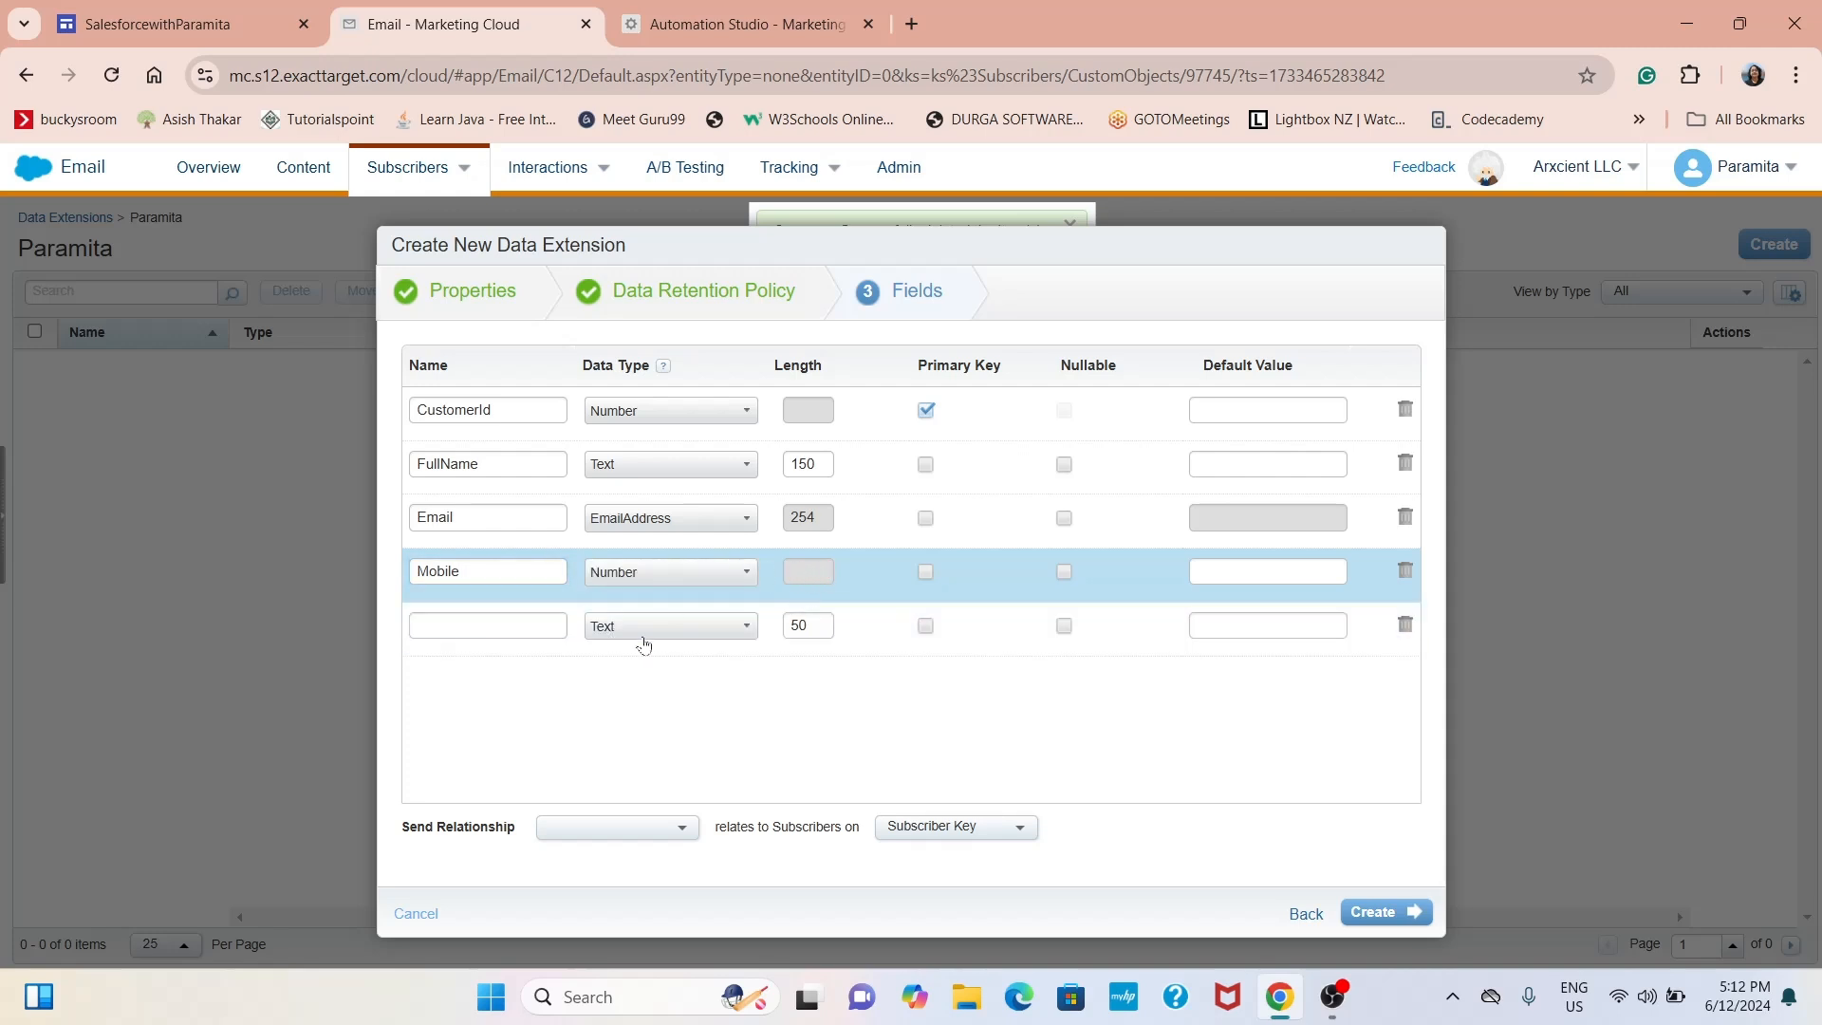
Add a fifth field named Interest, keeping the Text data type and a length of 50
left_click(456, 626)
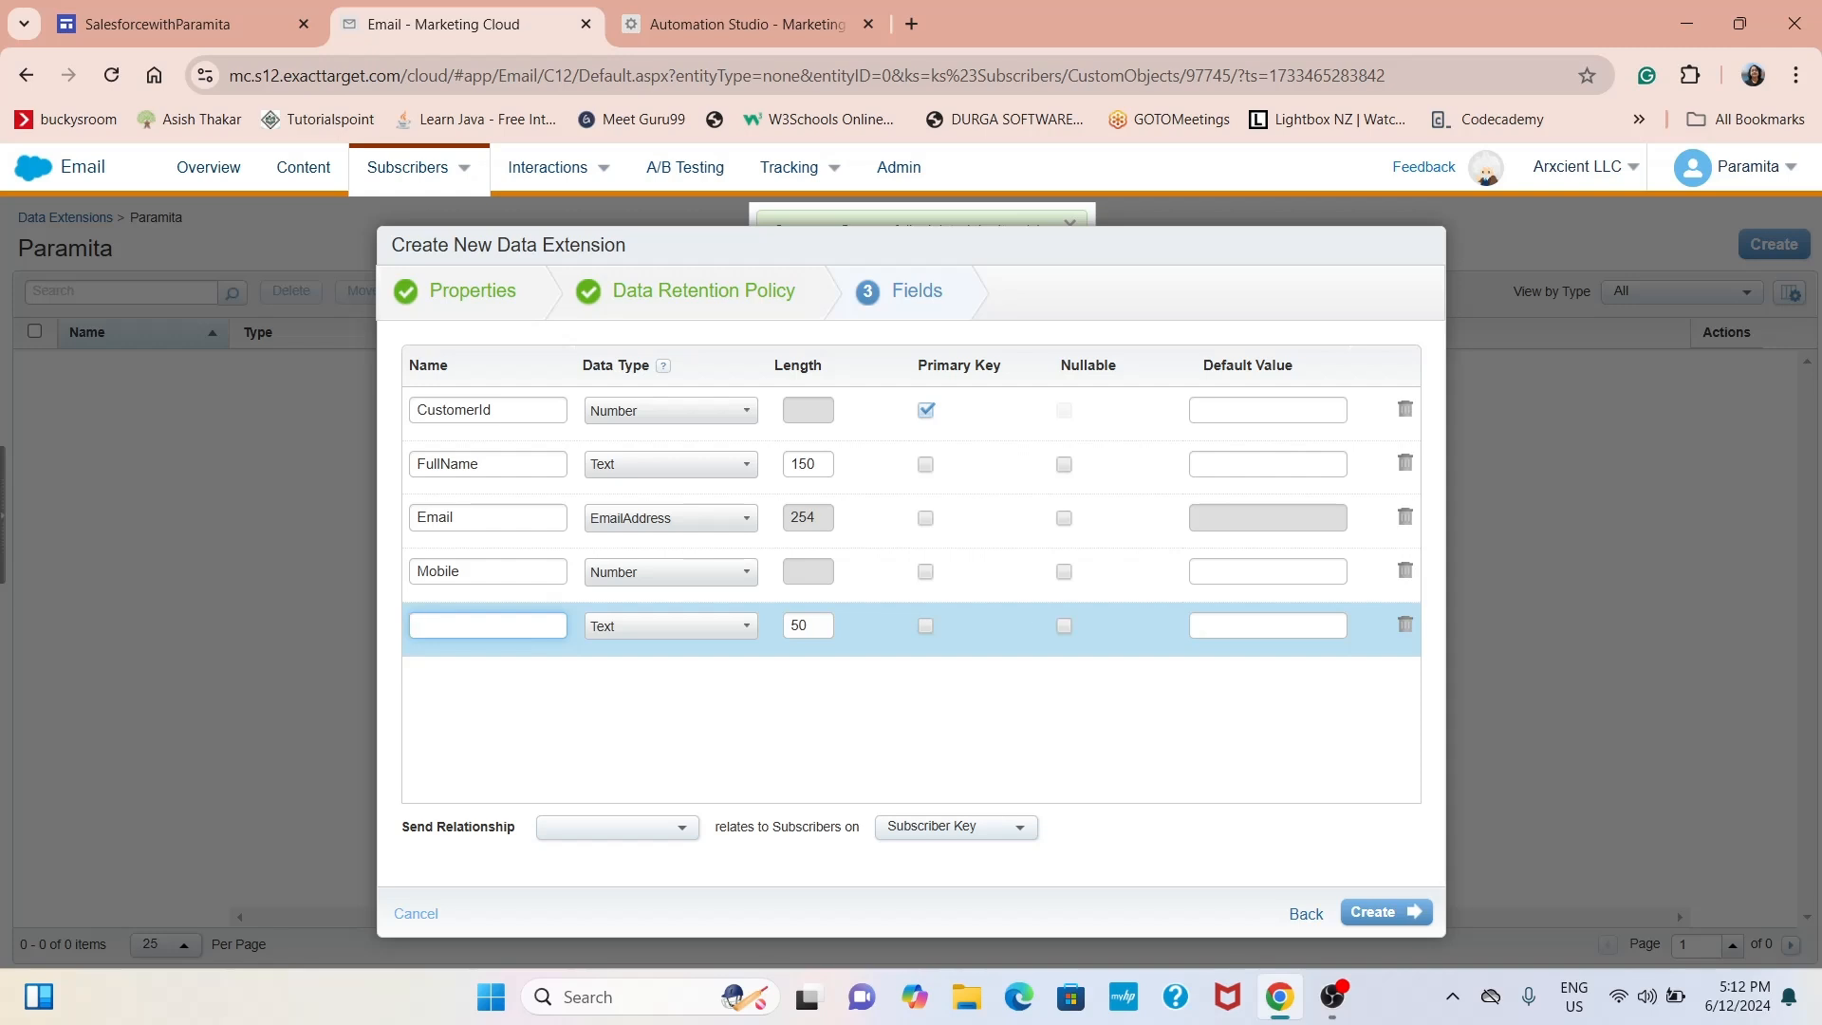
type("Int")
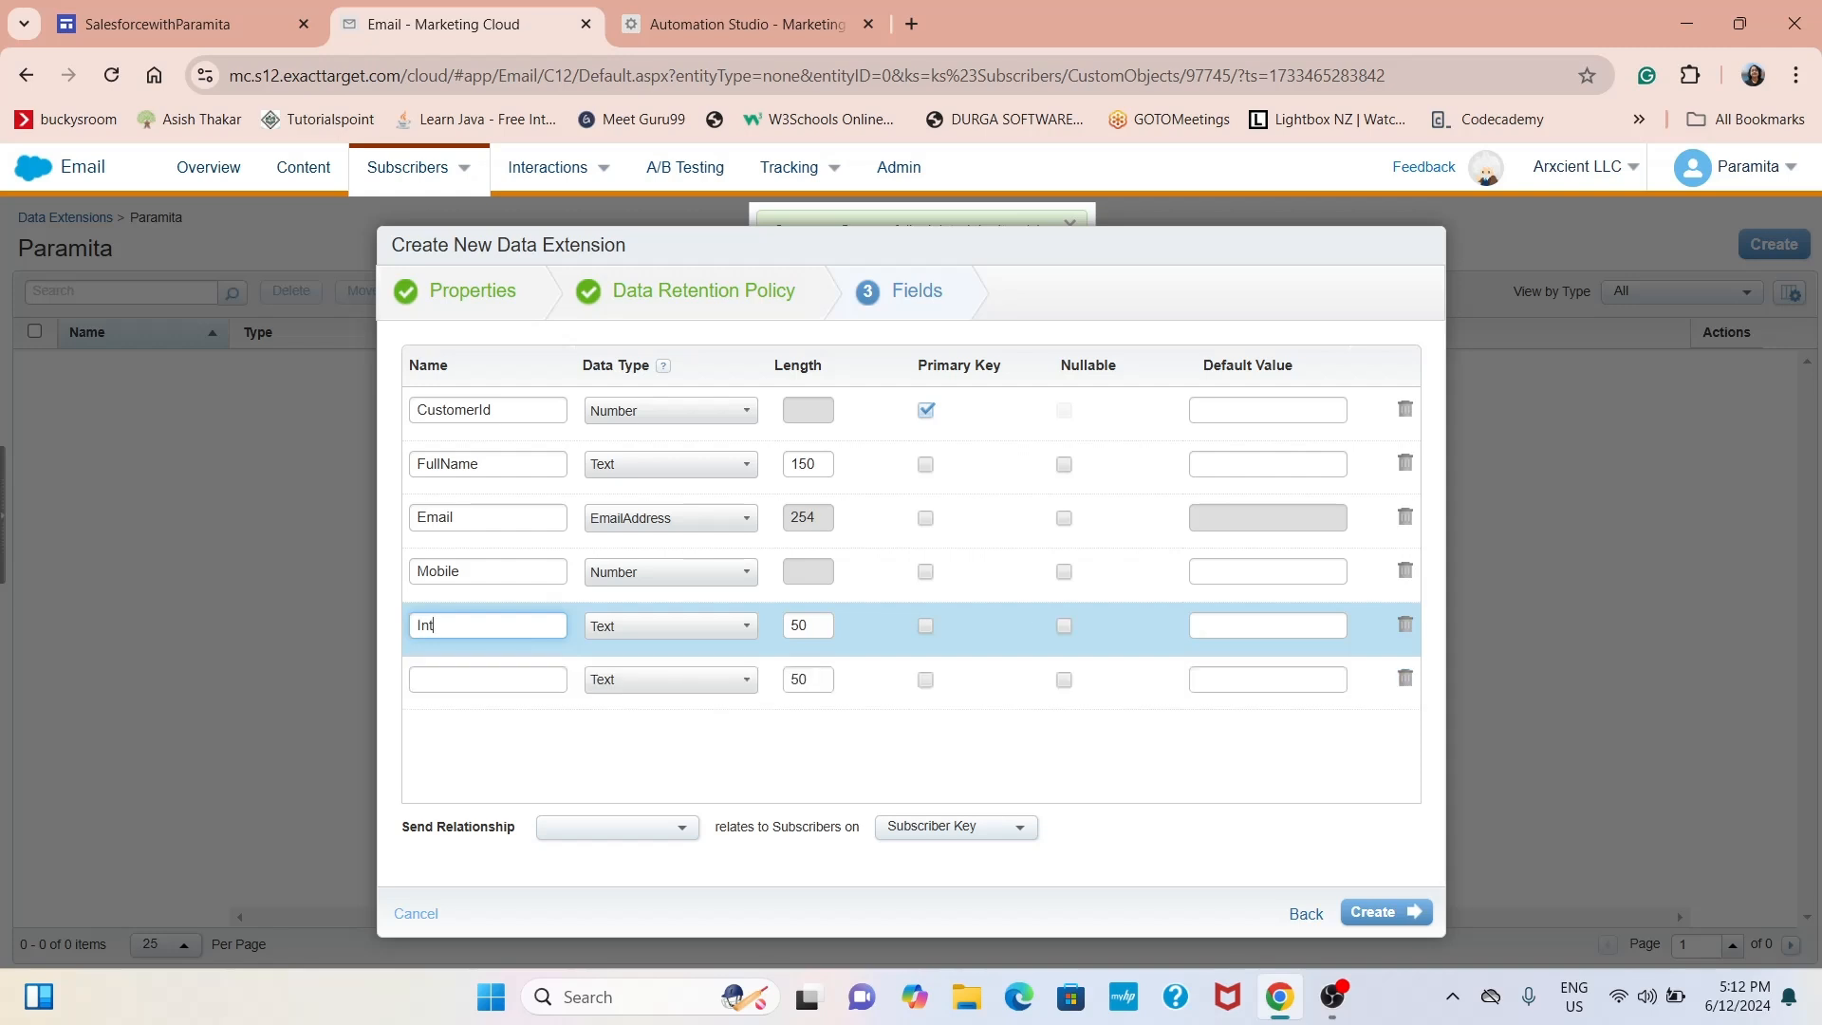
type("erest")
key("BackSpace")
key("BackSpace")
key("BackSpace")
key("BackSpace")
key("BackSpace")
key("BackSpace")
type("Interee")
key("BackSpace")
type("st")
Add a sixth field named EnteredJourney with the Boolean data type and a default value of False
left_click(517, 680)
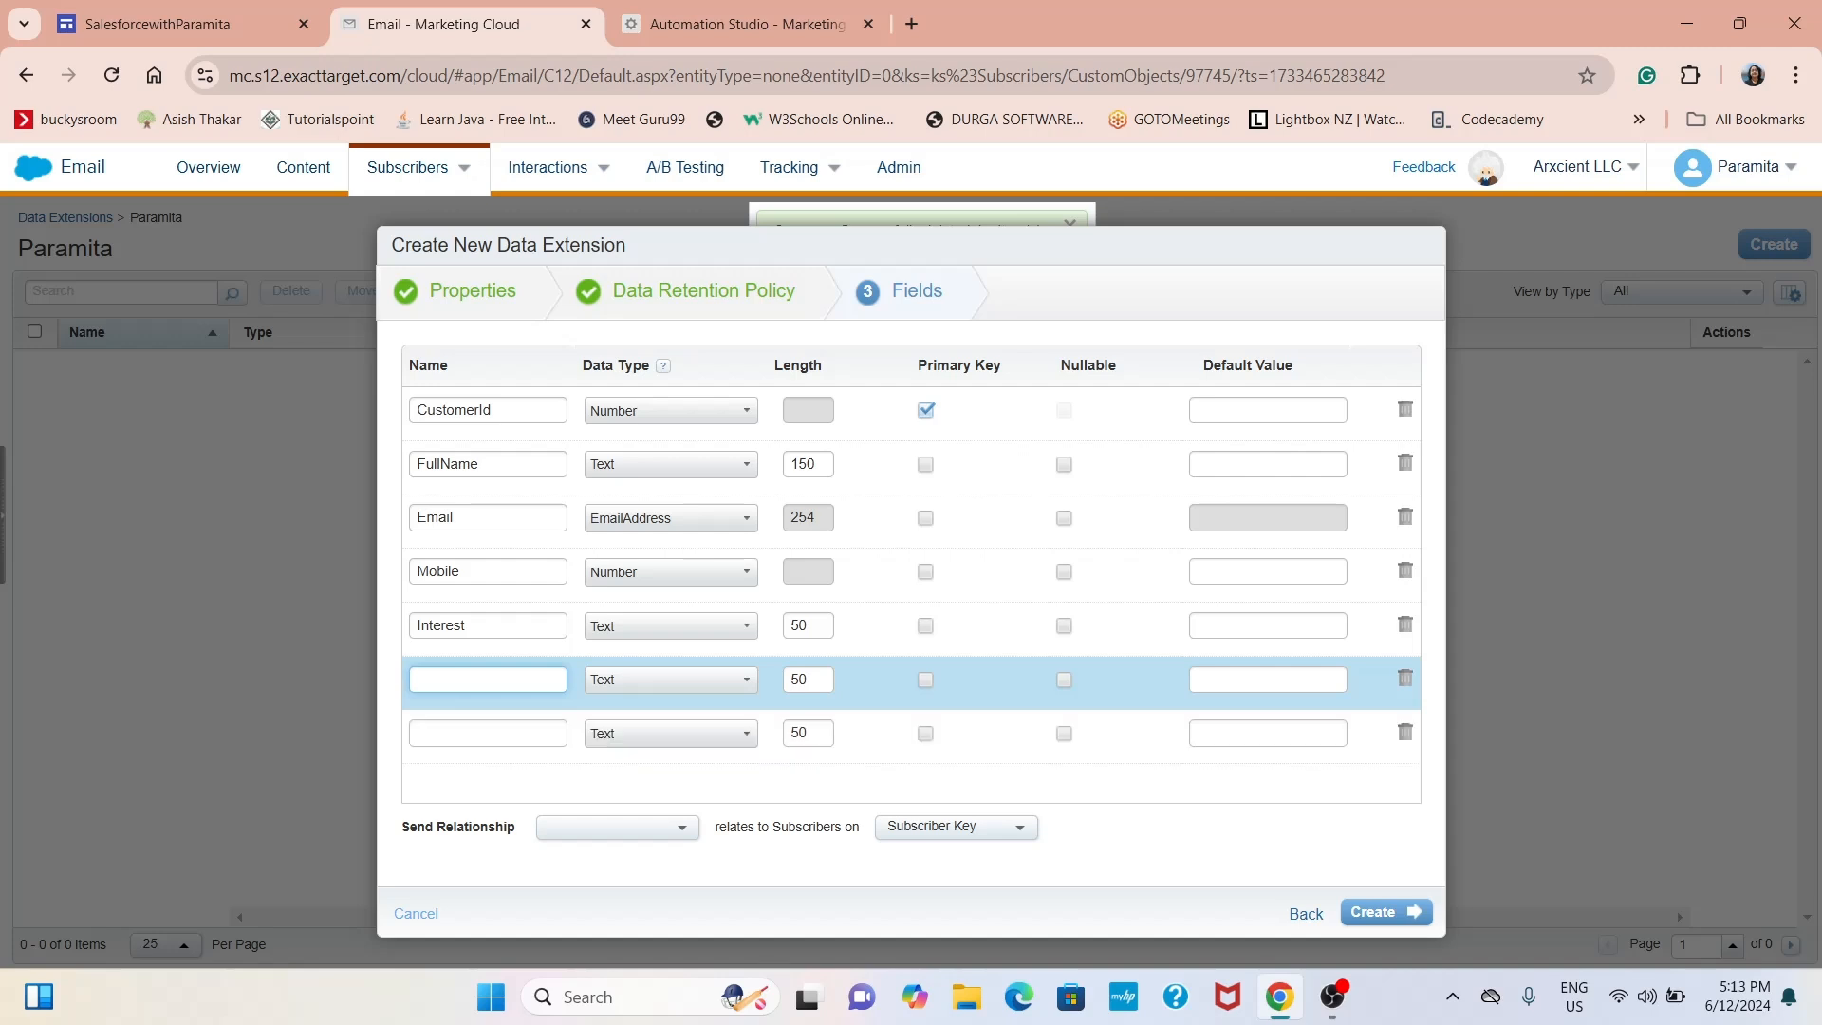
type("Entered")
type("Journey")
left_click(746, 680)
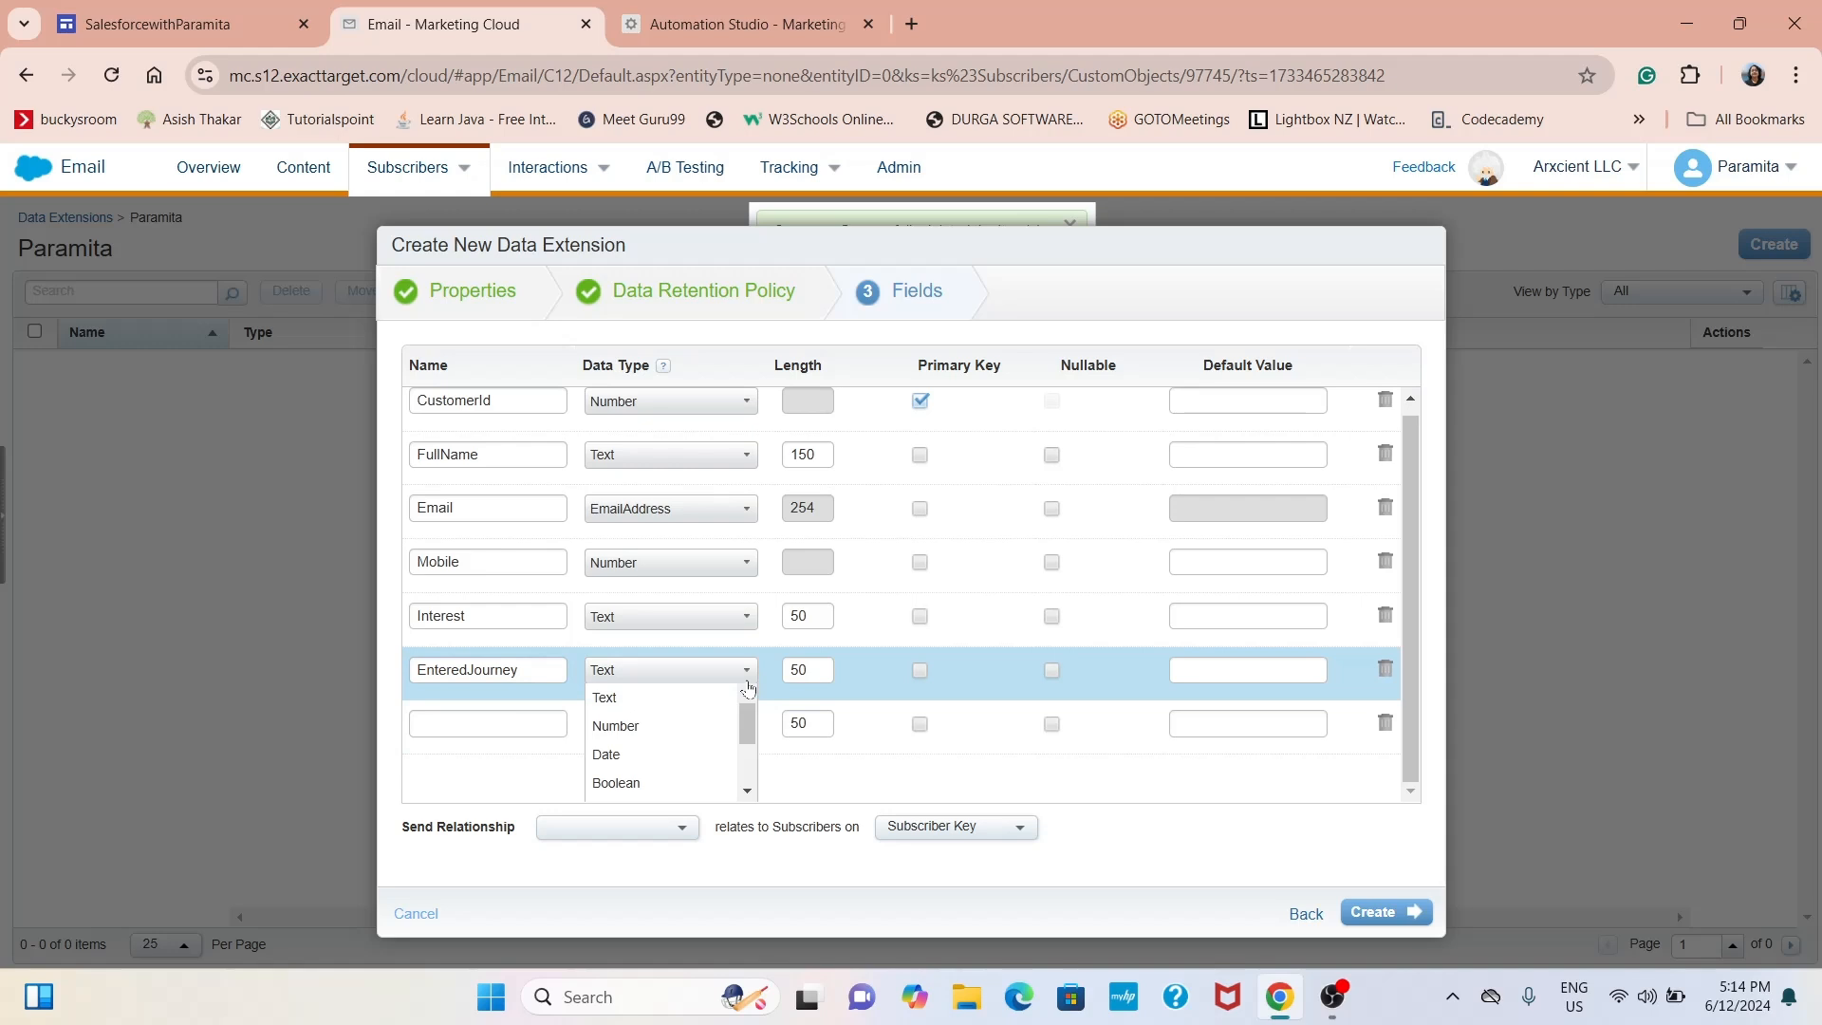
left_click(634, 786)
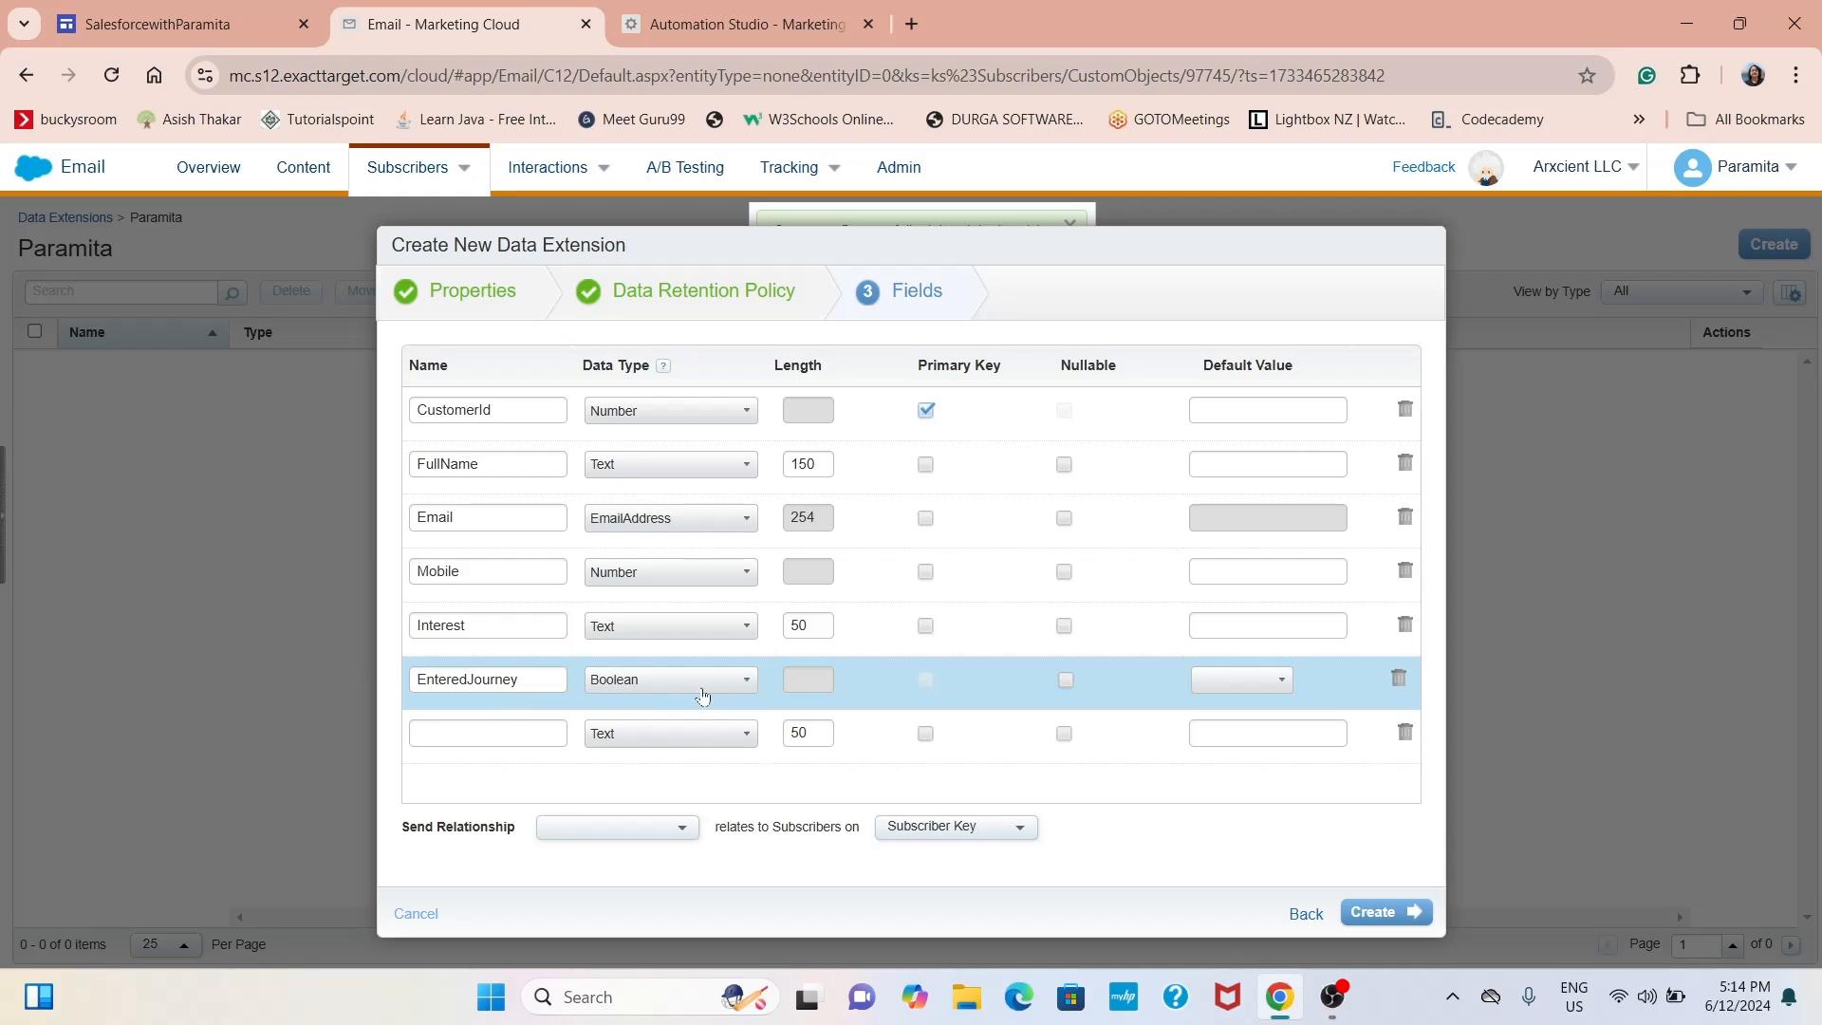
left_click(1282, 684)
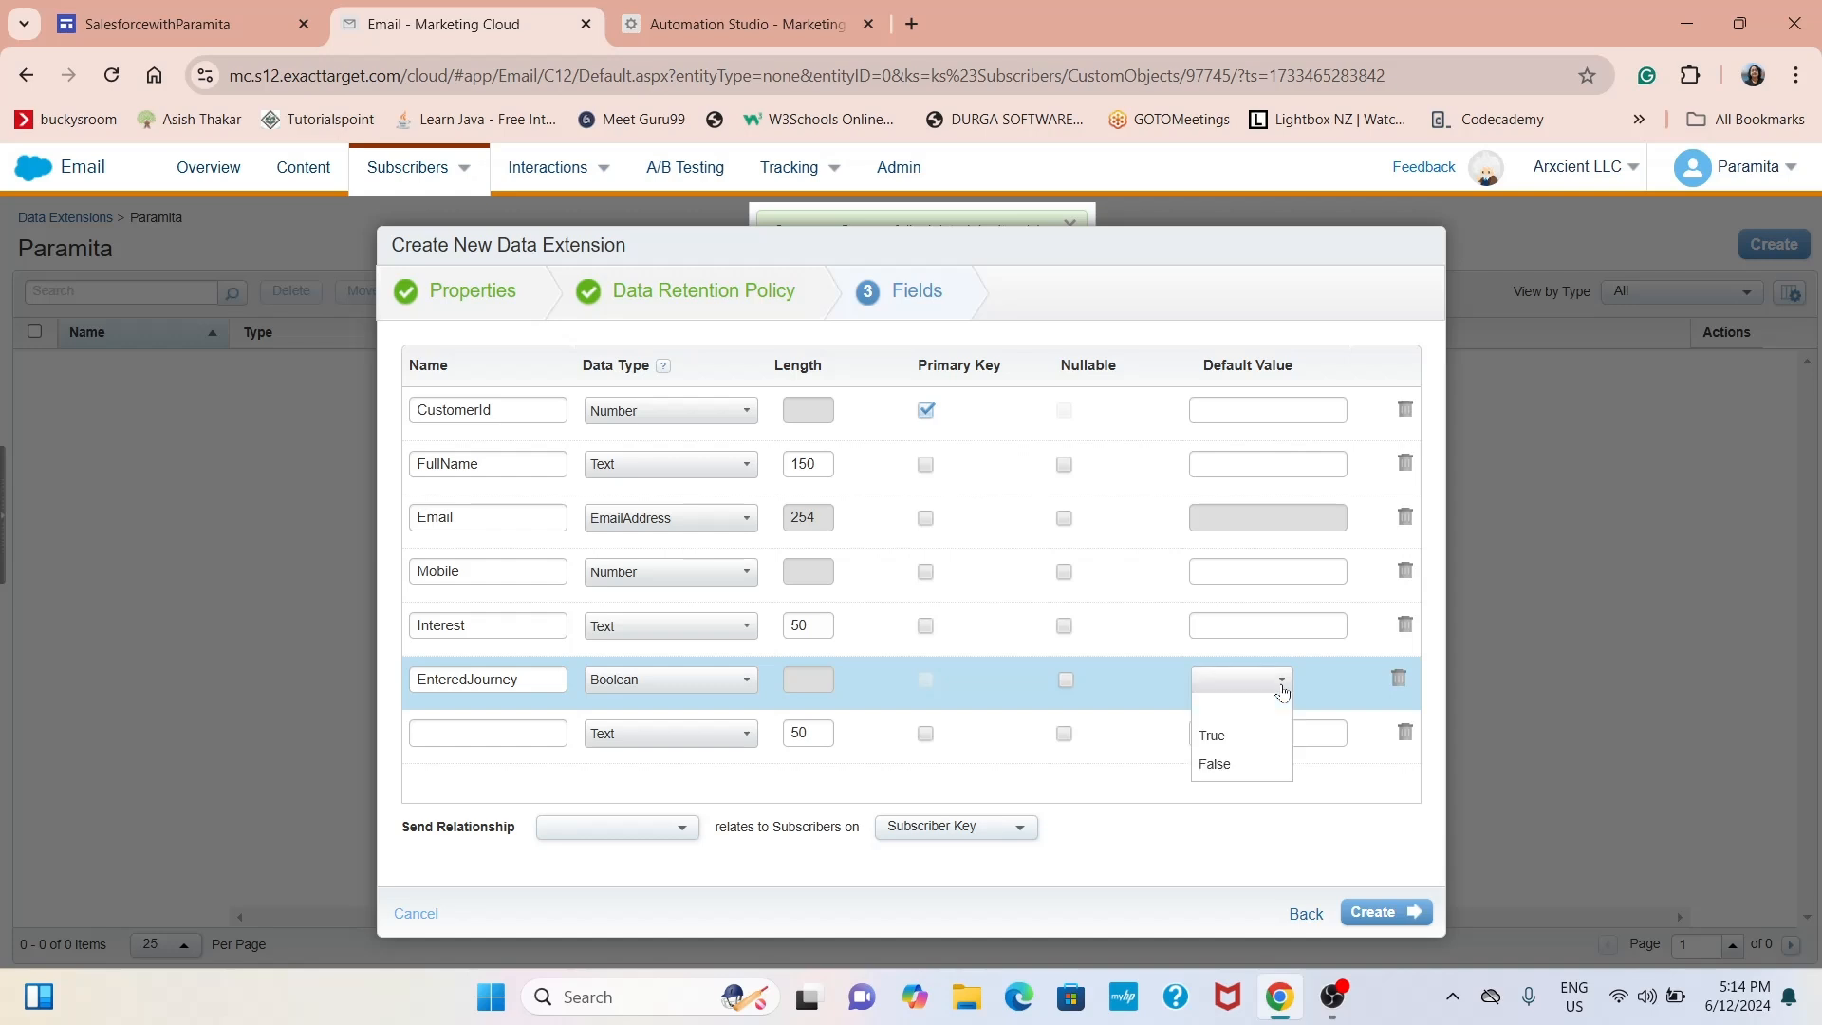
left_click(1212, 765)
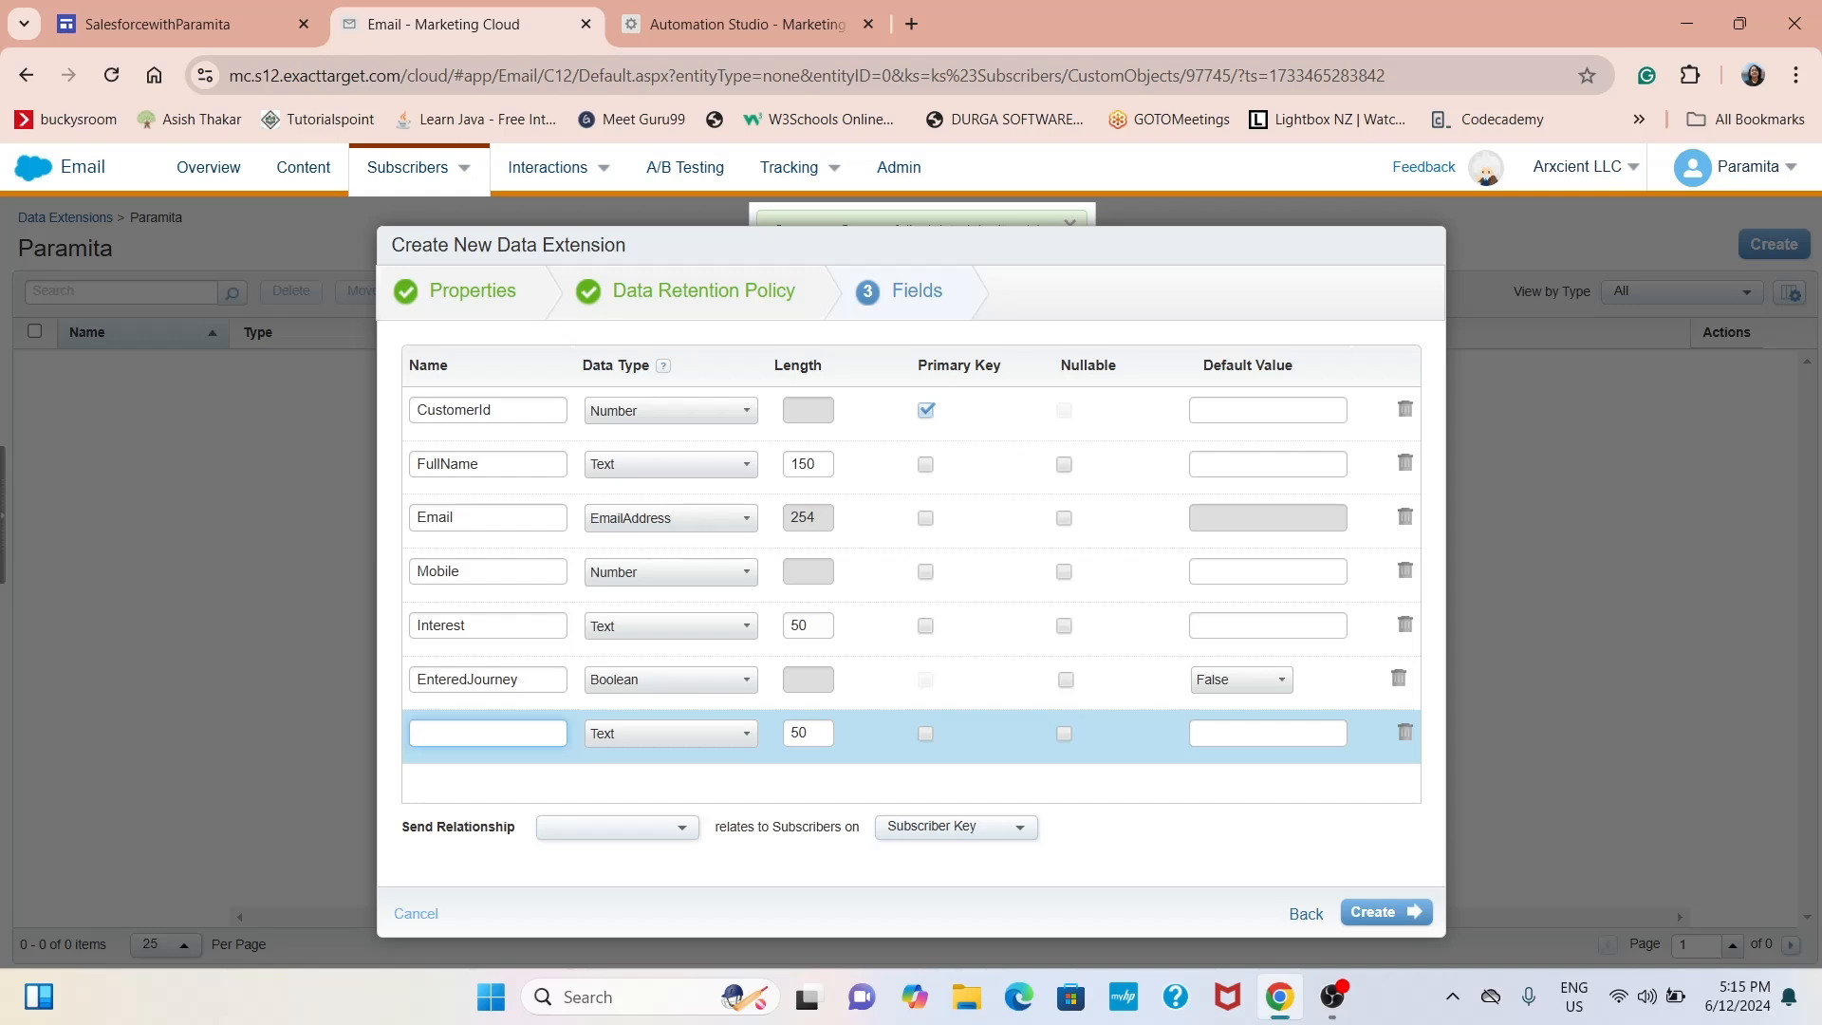
Add a seventh field named LogDate with the Date data type
type("LogDate")
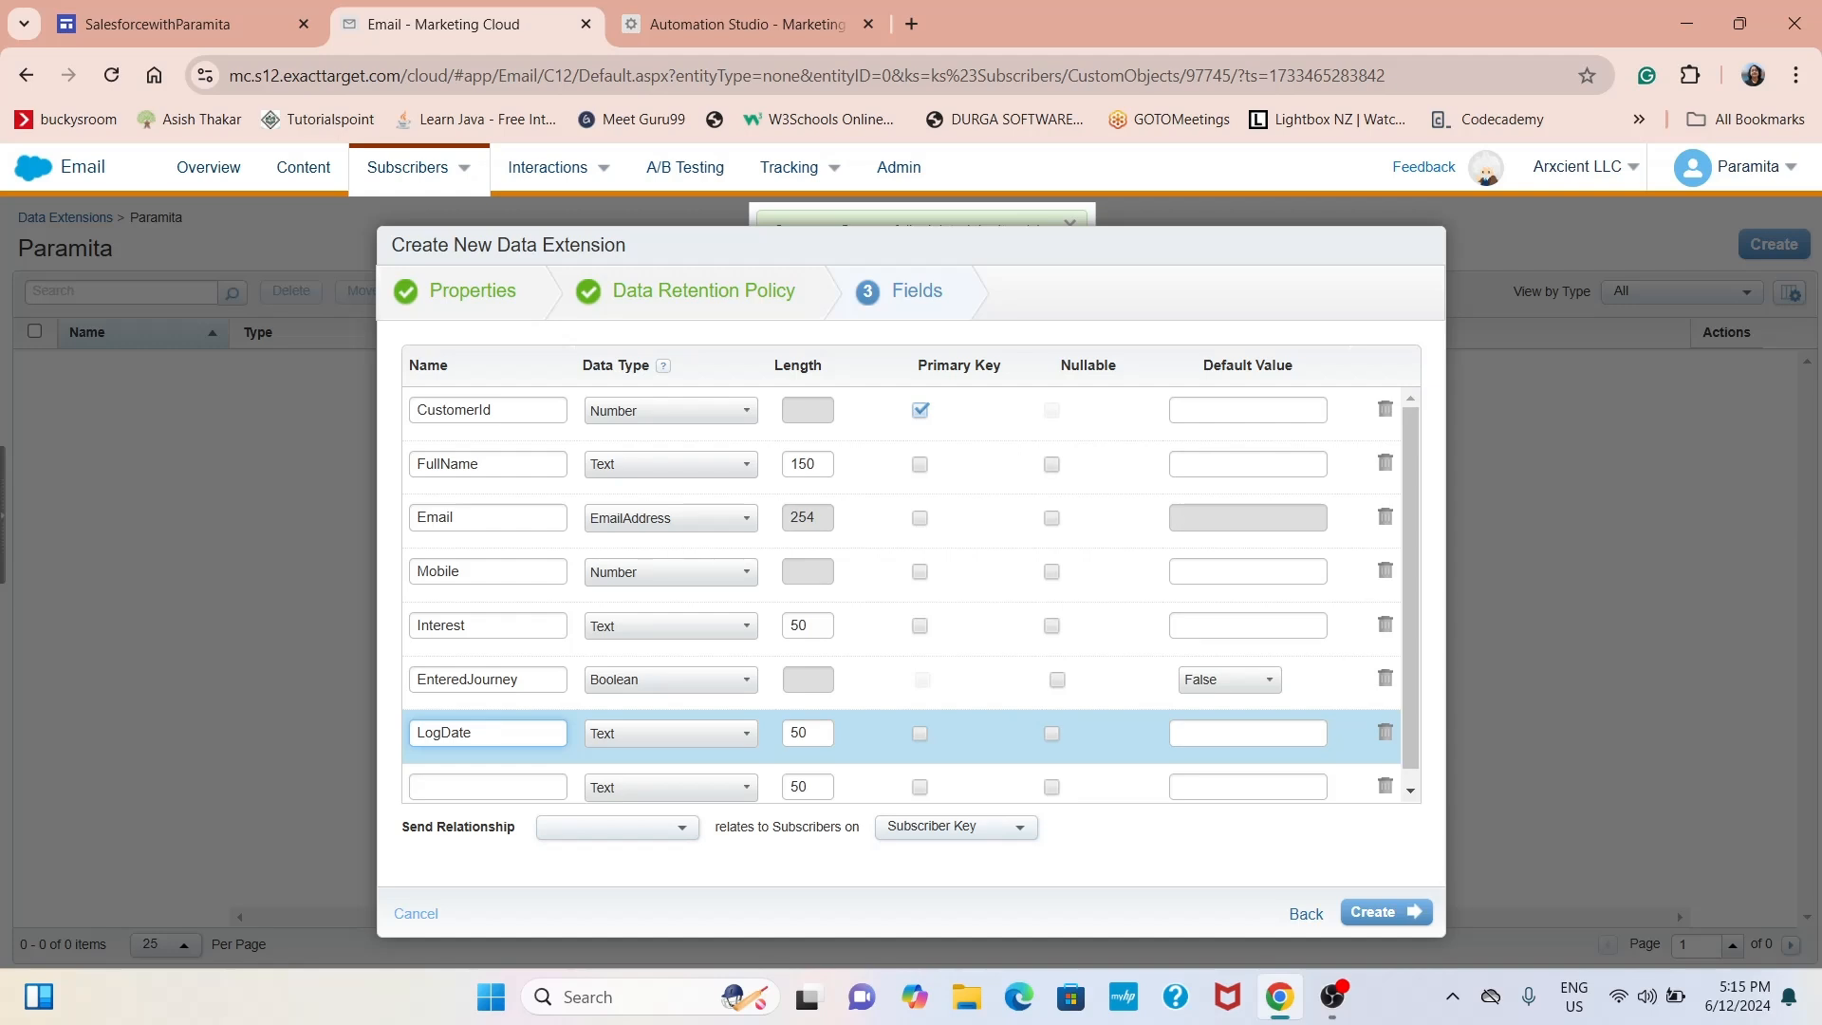
left_click(746, 738)
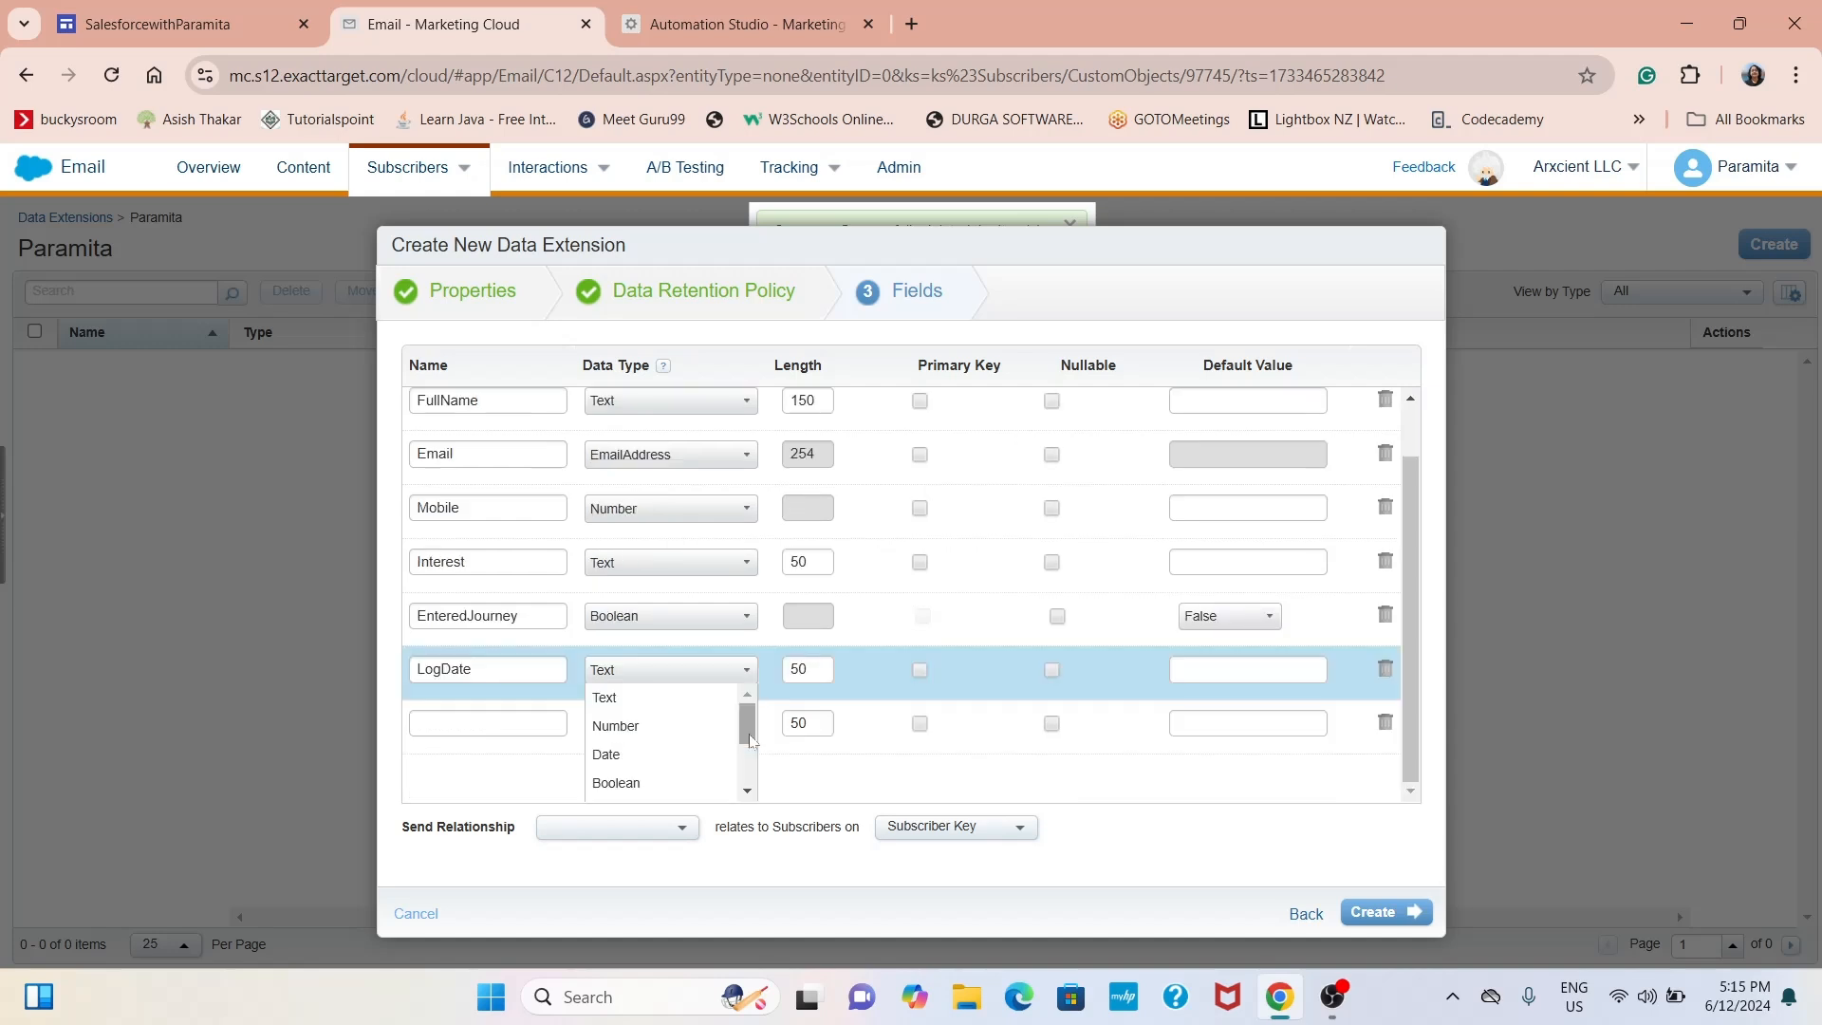
left_click(613, 755)
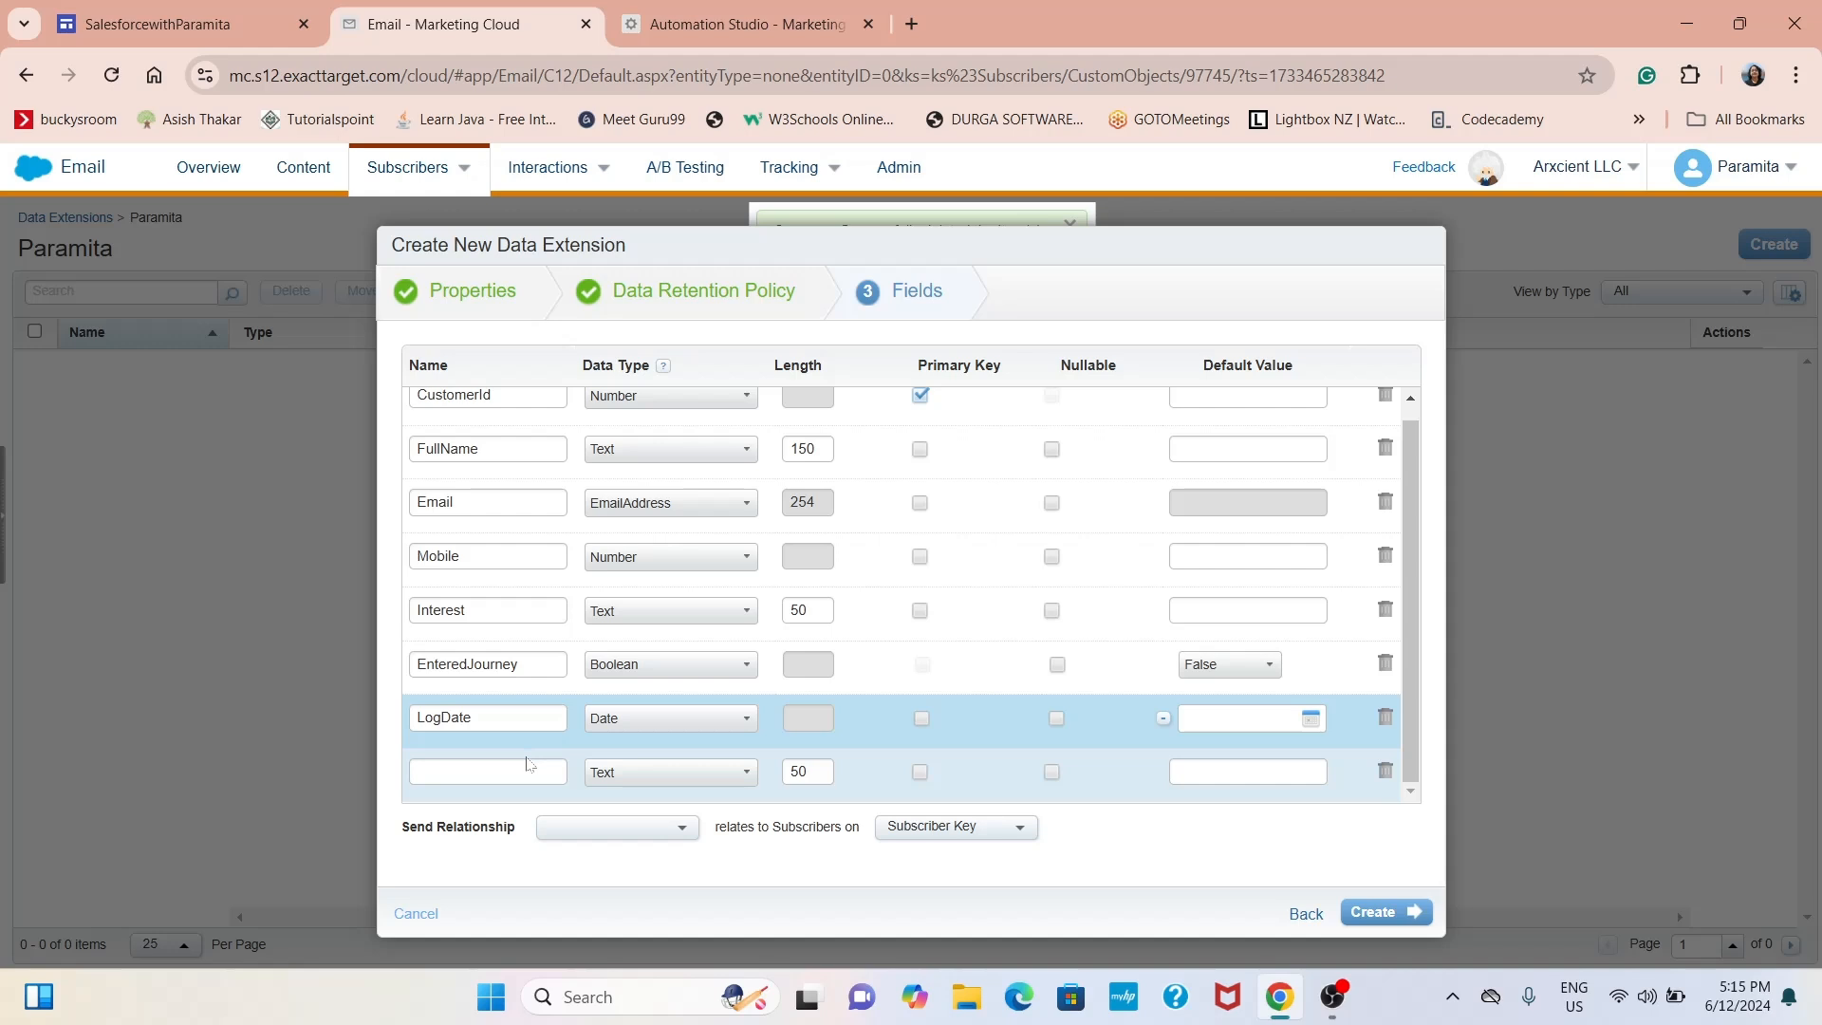
scroll(537, 741, "up", 1)
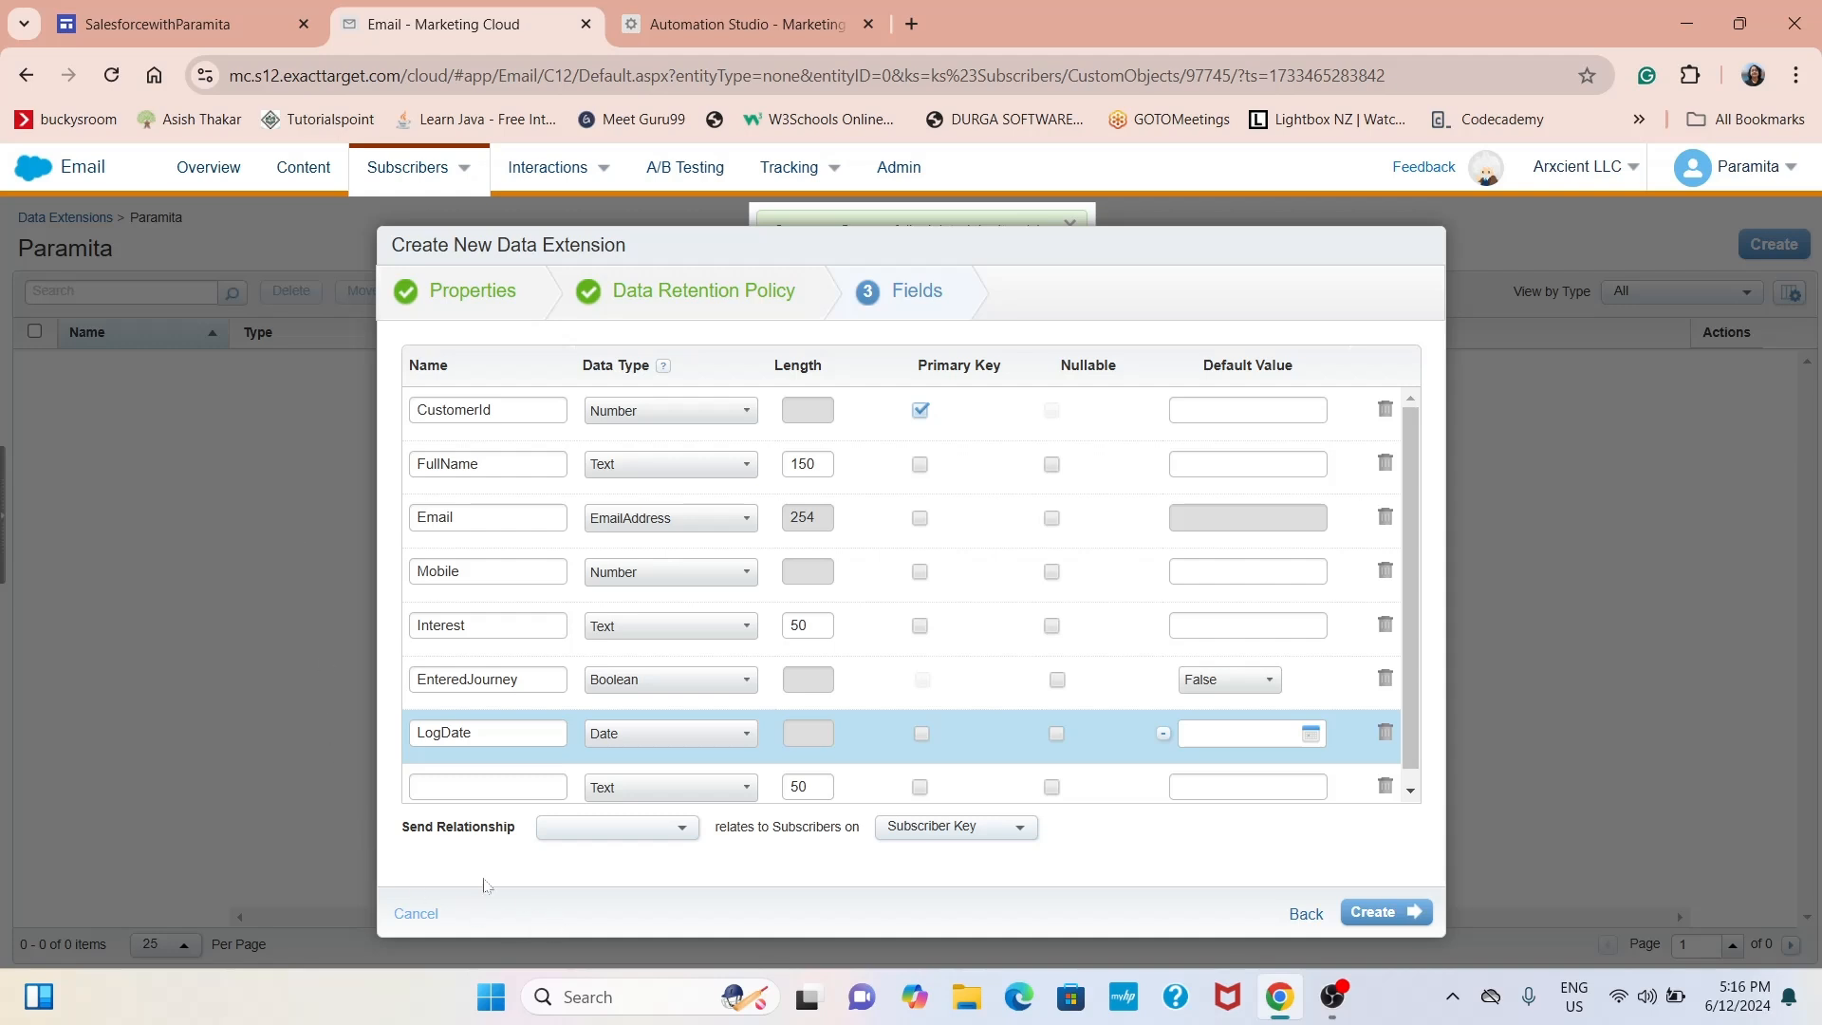
Set the send relationship so CustomerId relates to Subscribers on Subscriber Key, and create the data extension
left_click(683, 834)
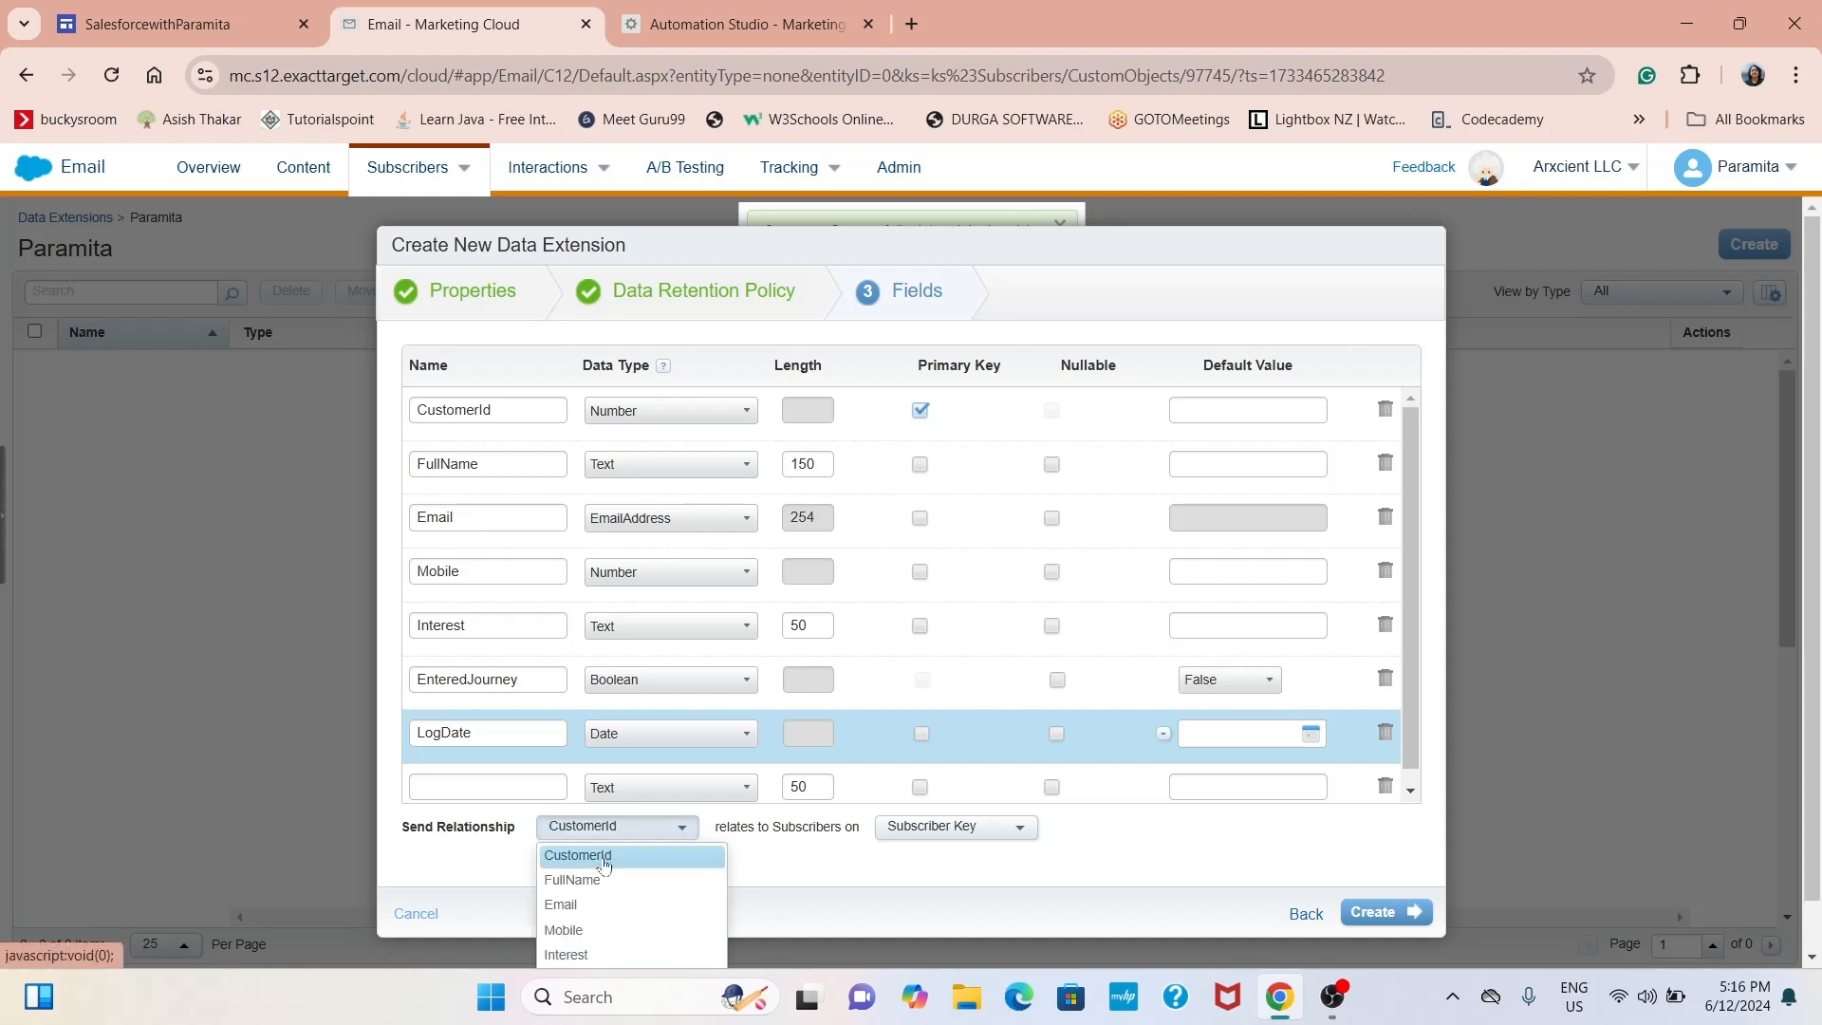
left_click(605, 860)
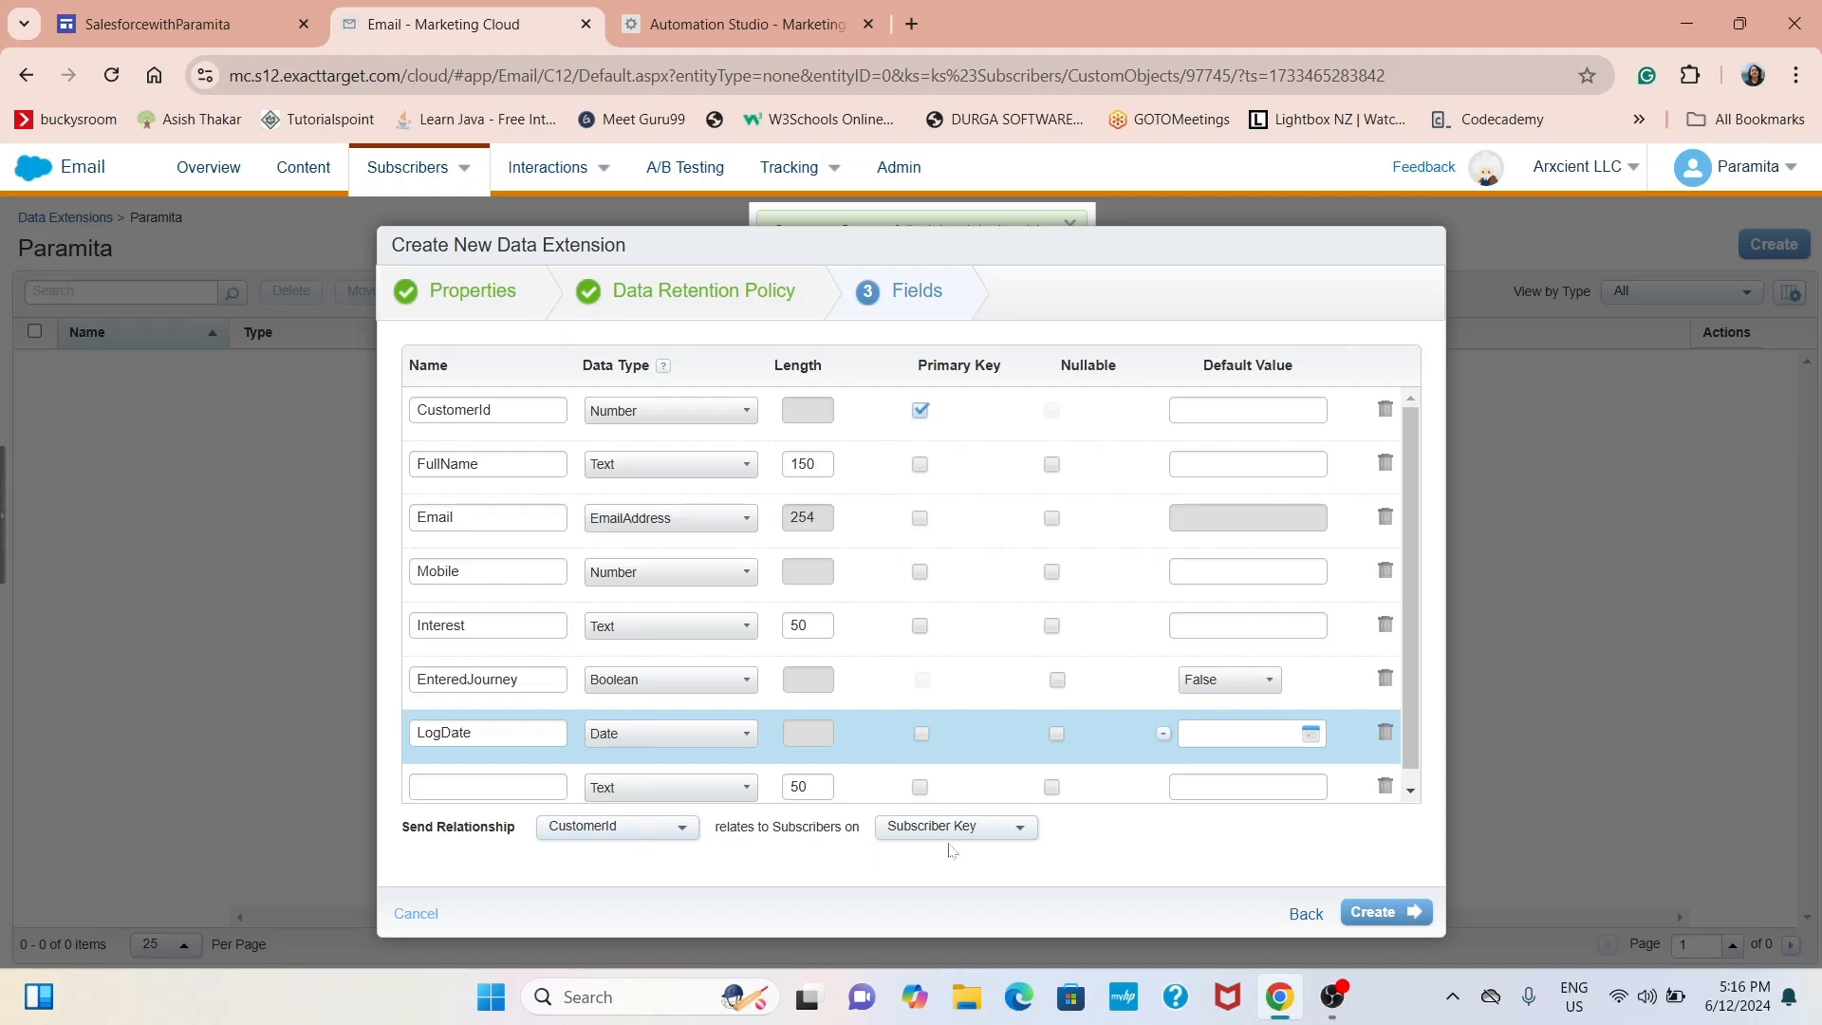
left_click(1389, 922)
Check the use case page, and examine the CustomerRegister and PurchaseRegister data extensions for their fields and records
left_click(180, 25)
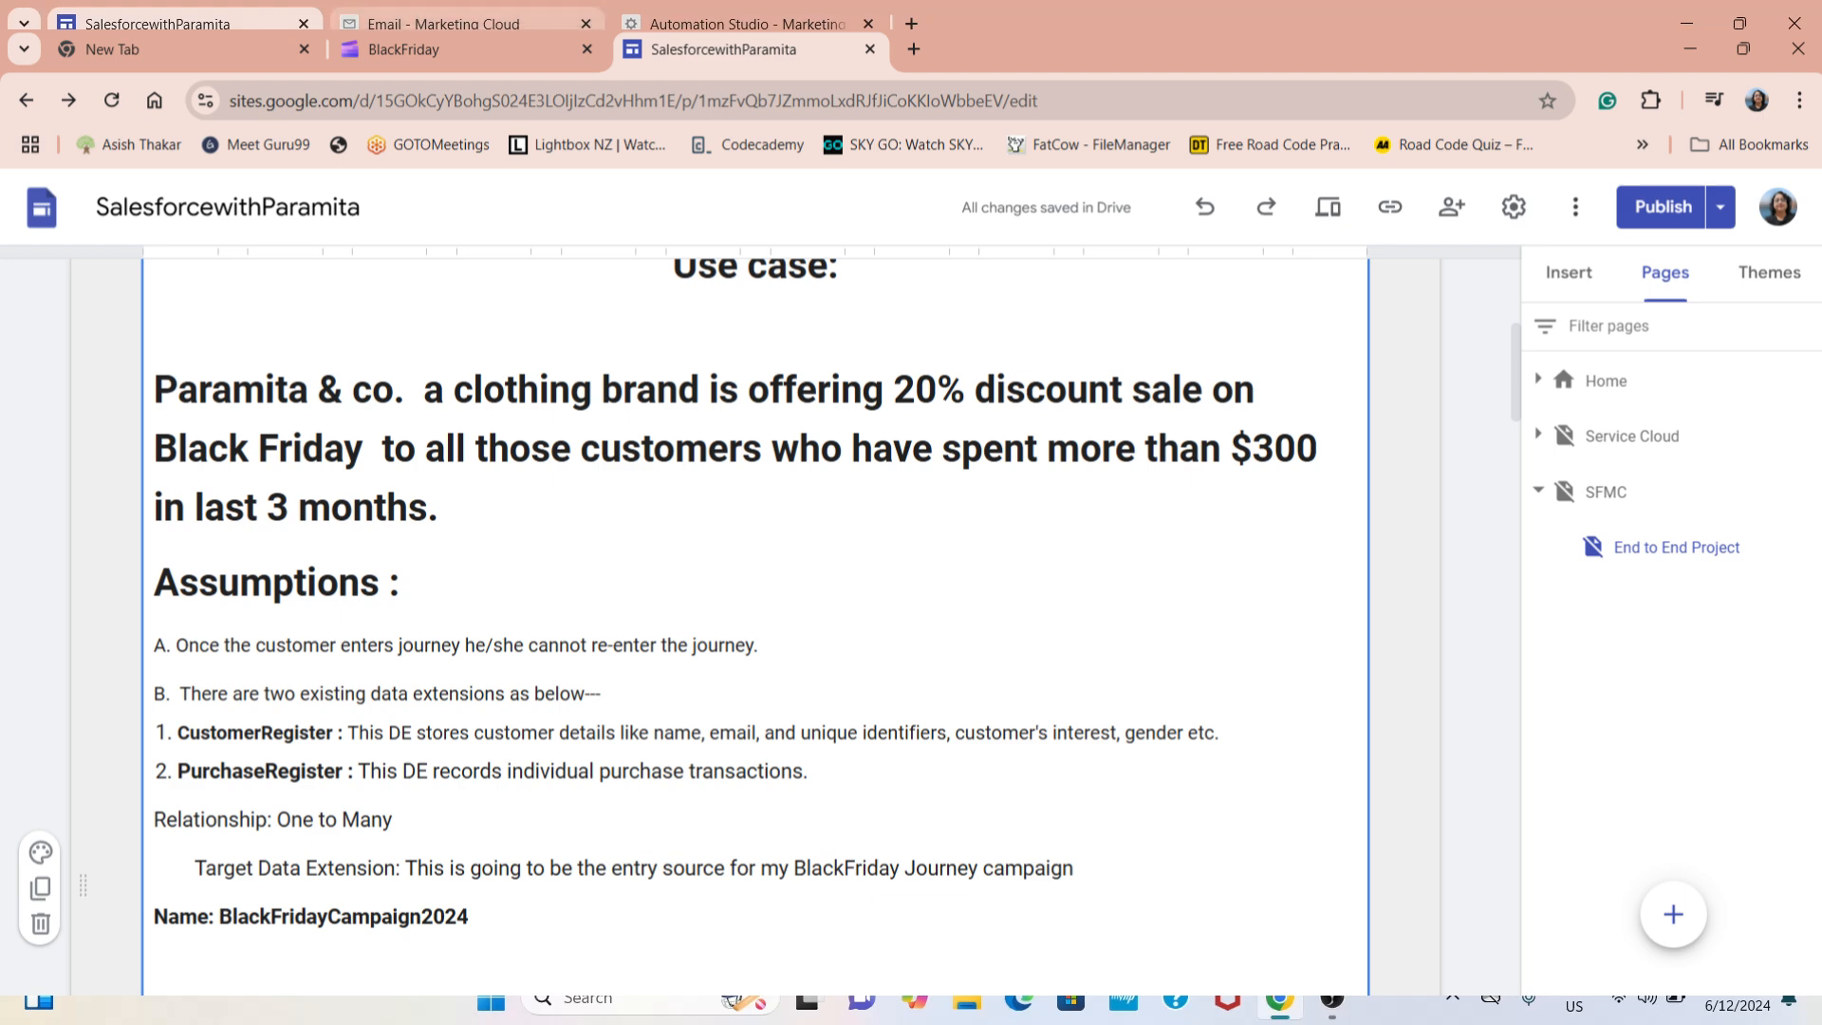
left_click(455, 33)
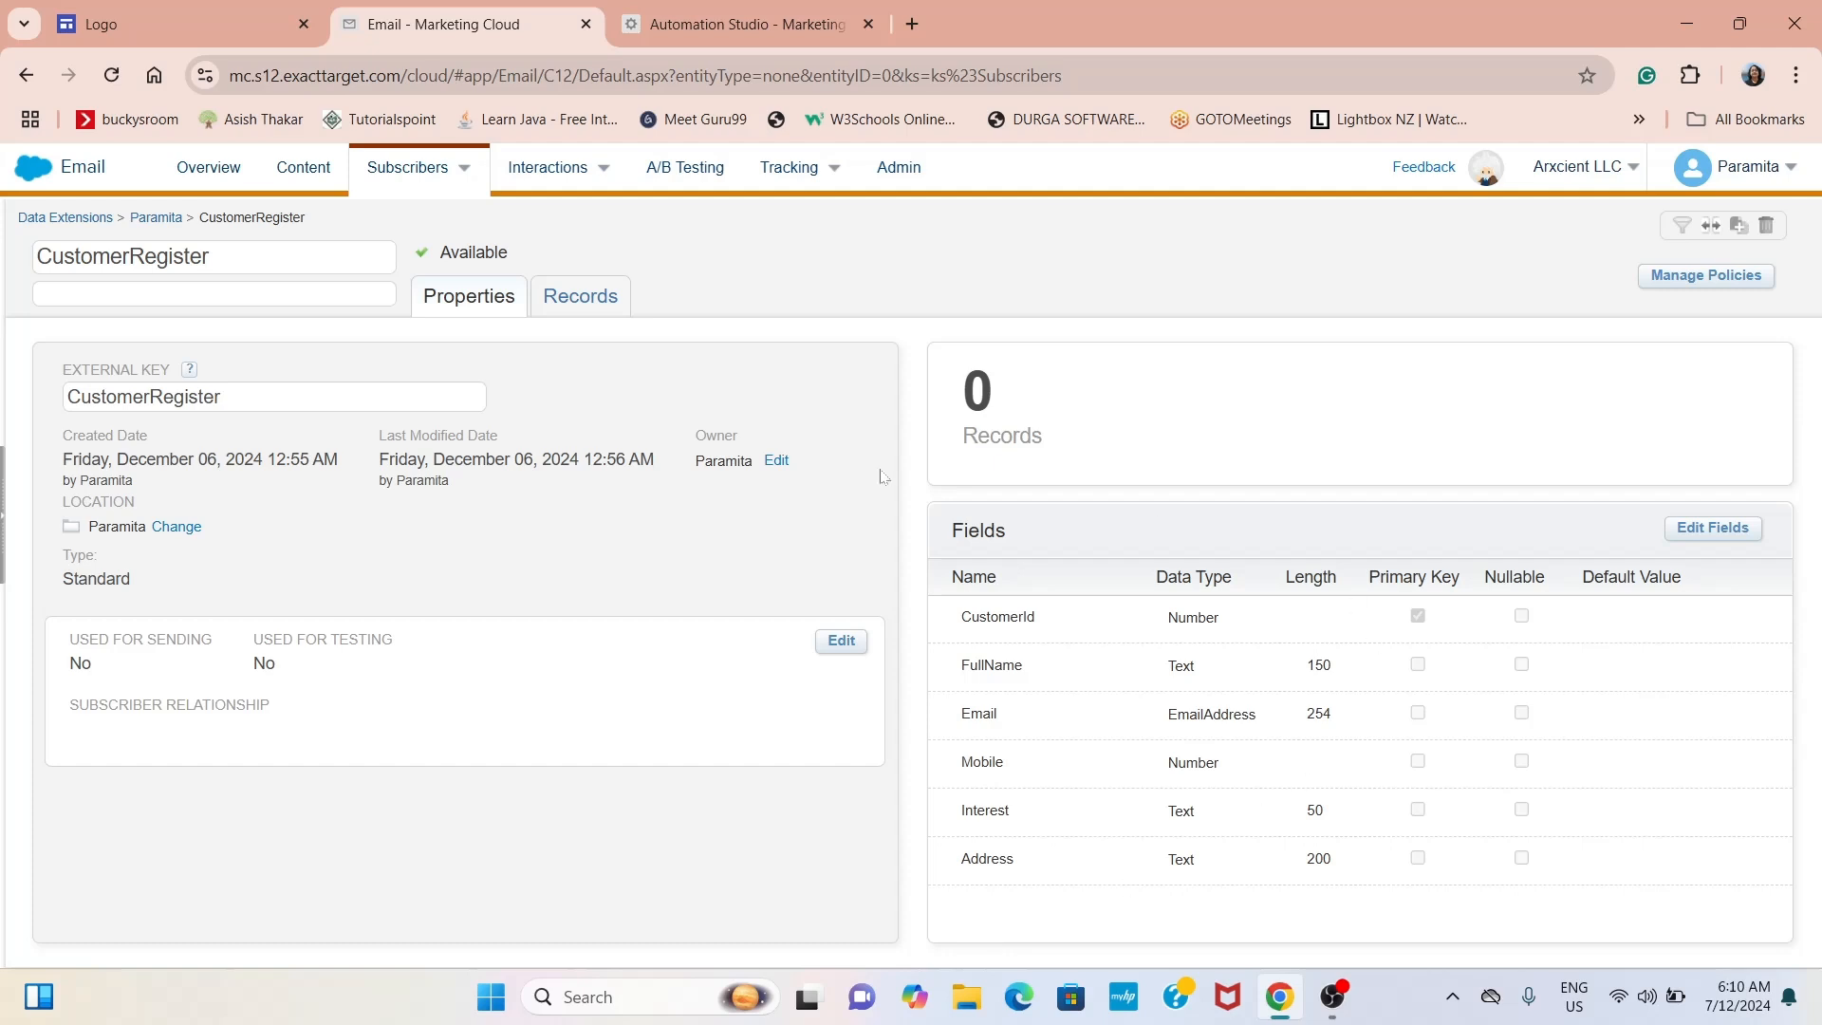
left_click(577, 302)
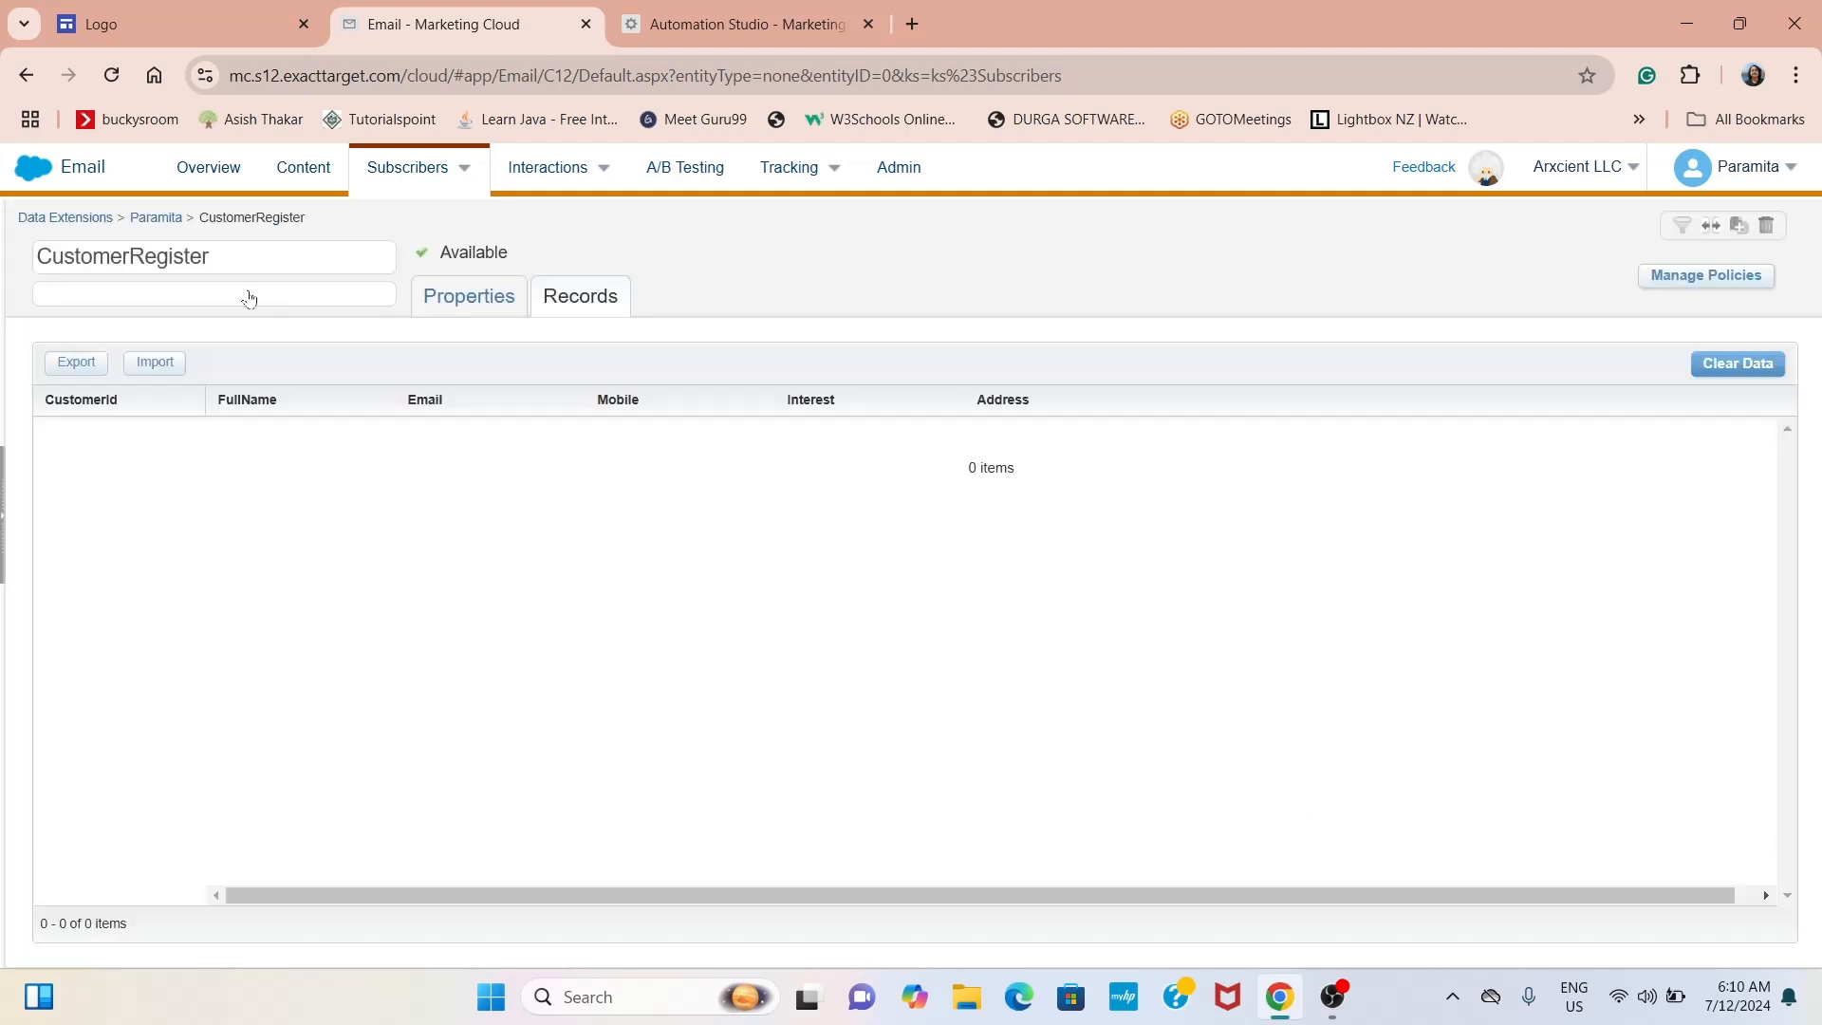
left_click(157, 222)
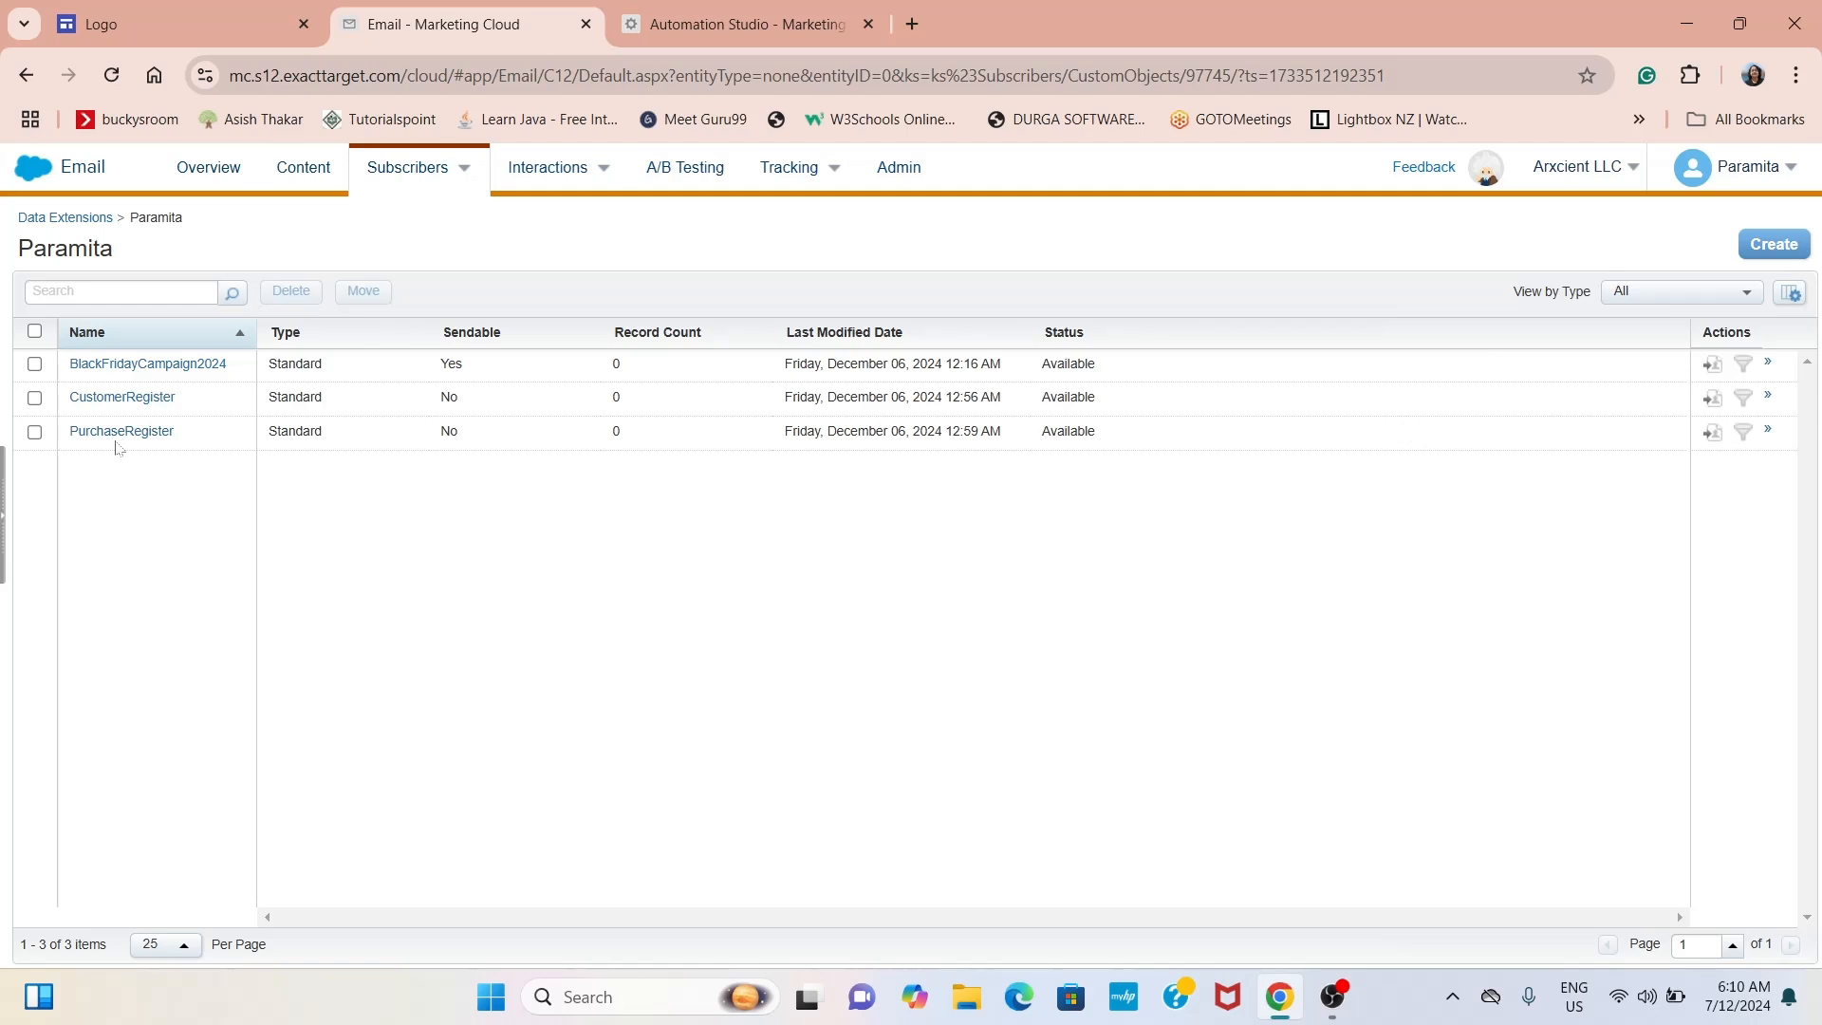
left_click(111, 433)
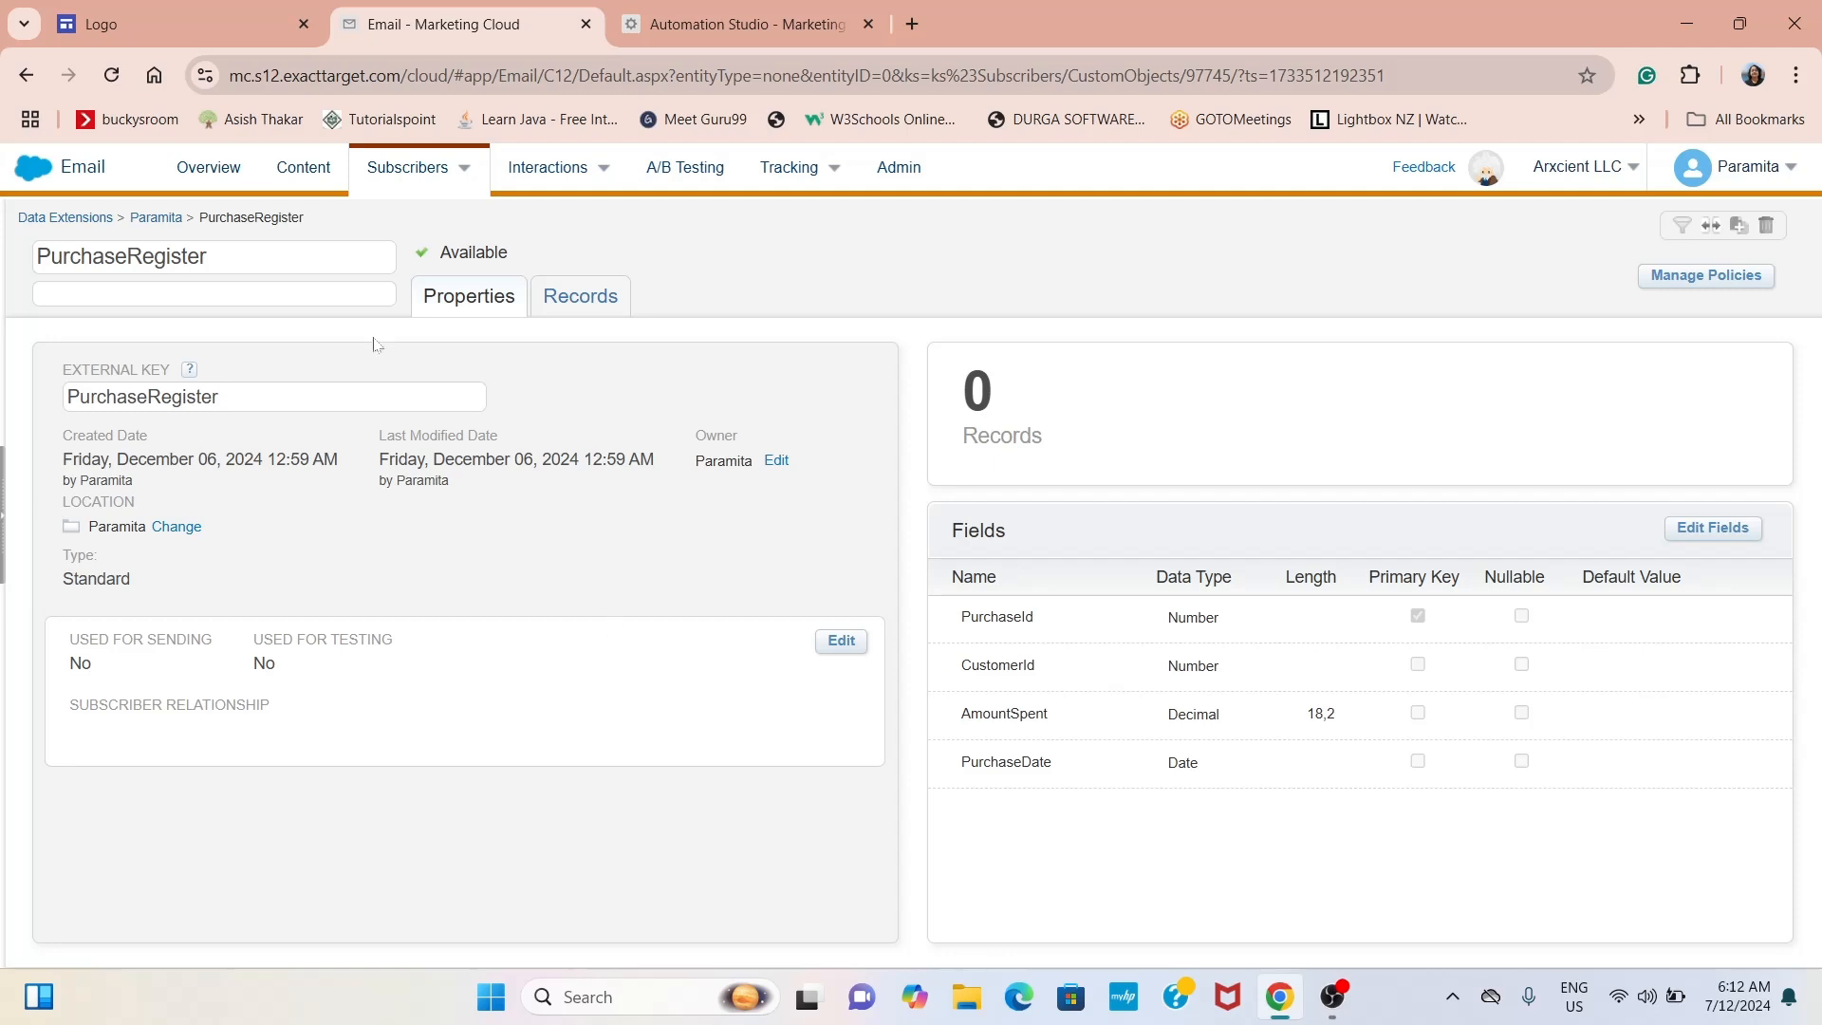
left_click(160, 220)
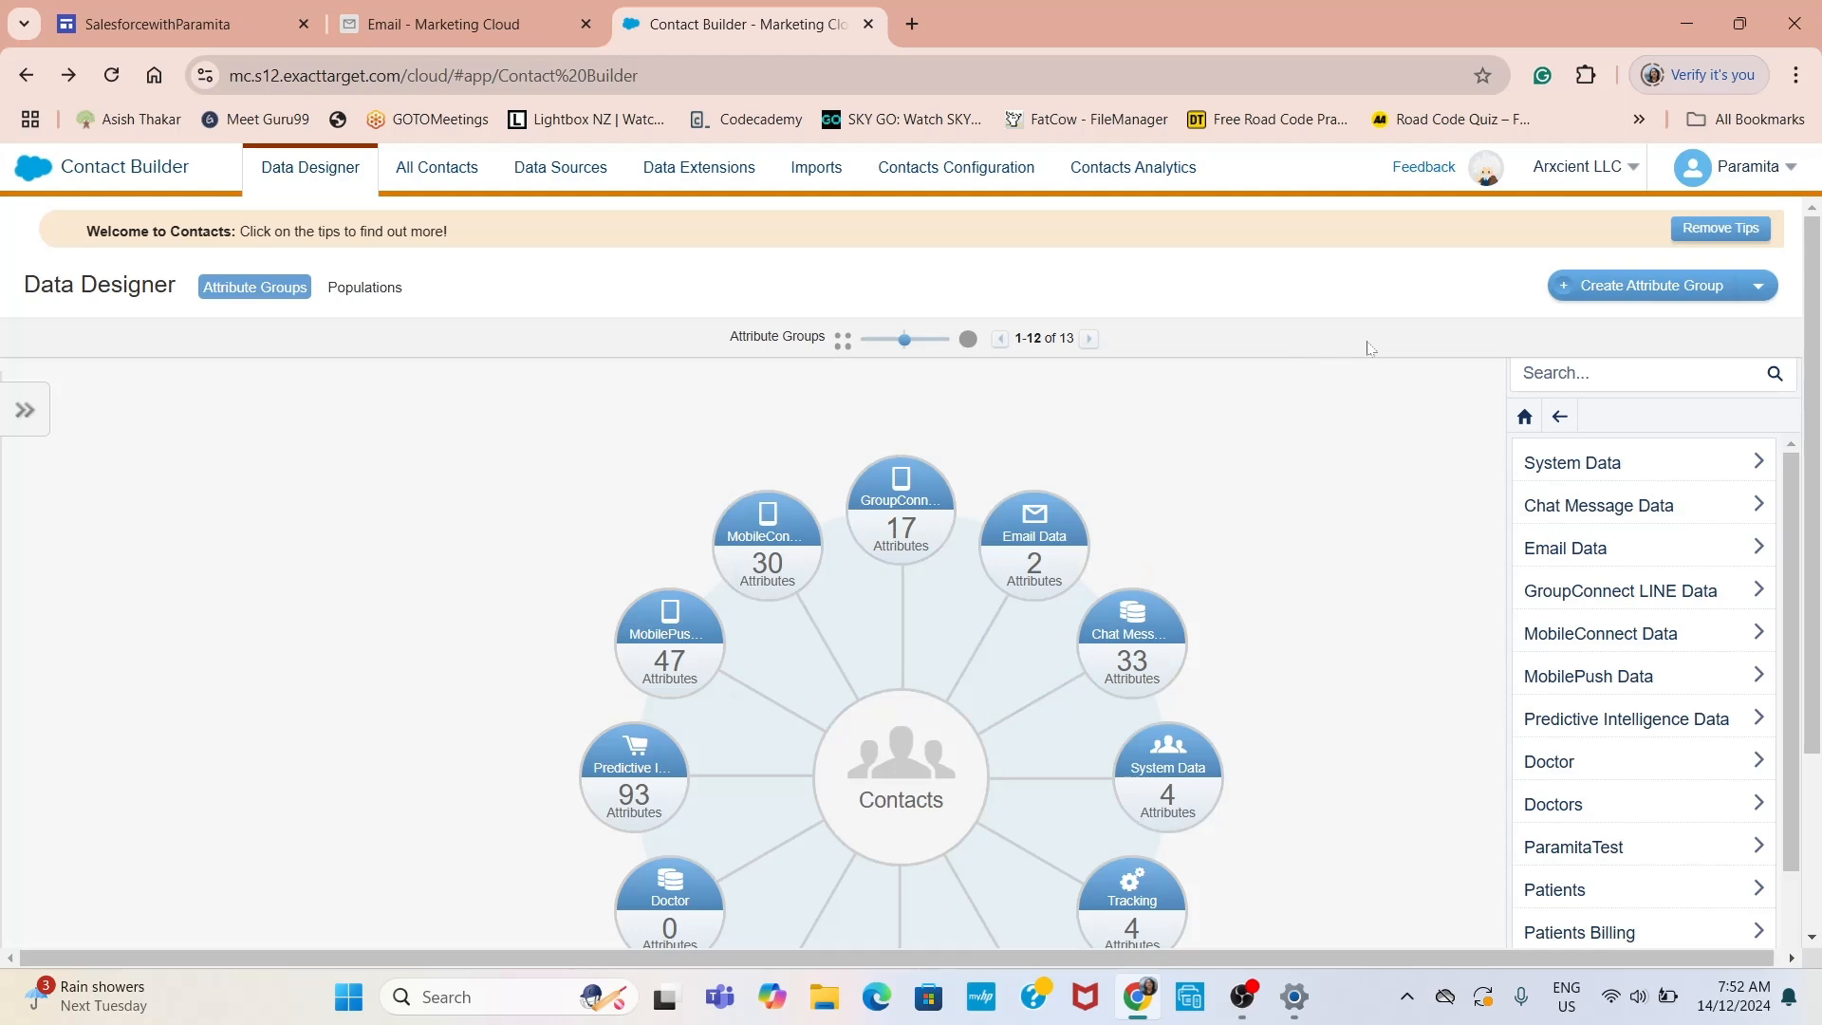
left_click(1634, 285)
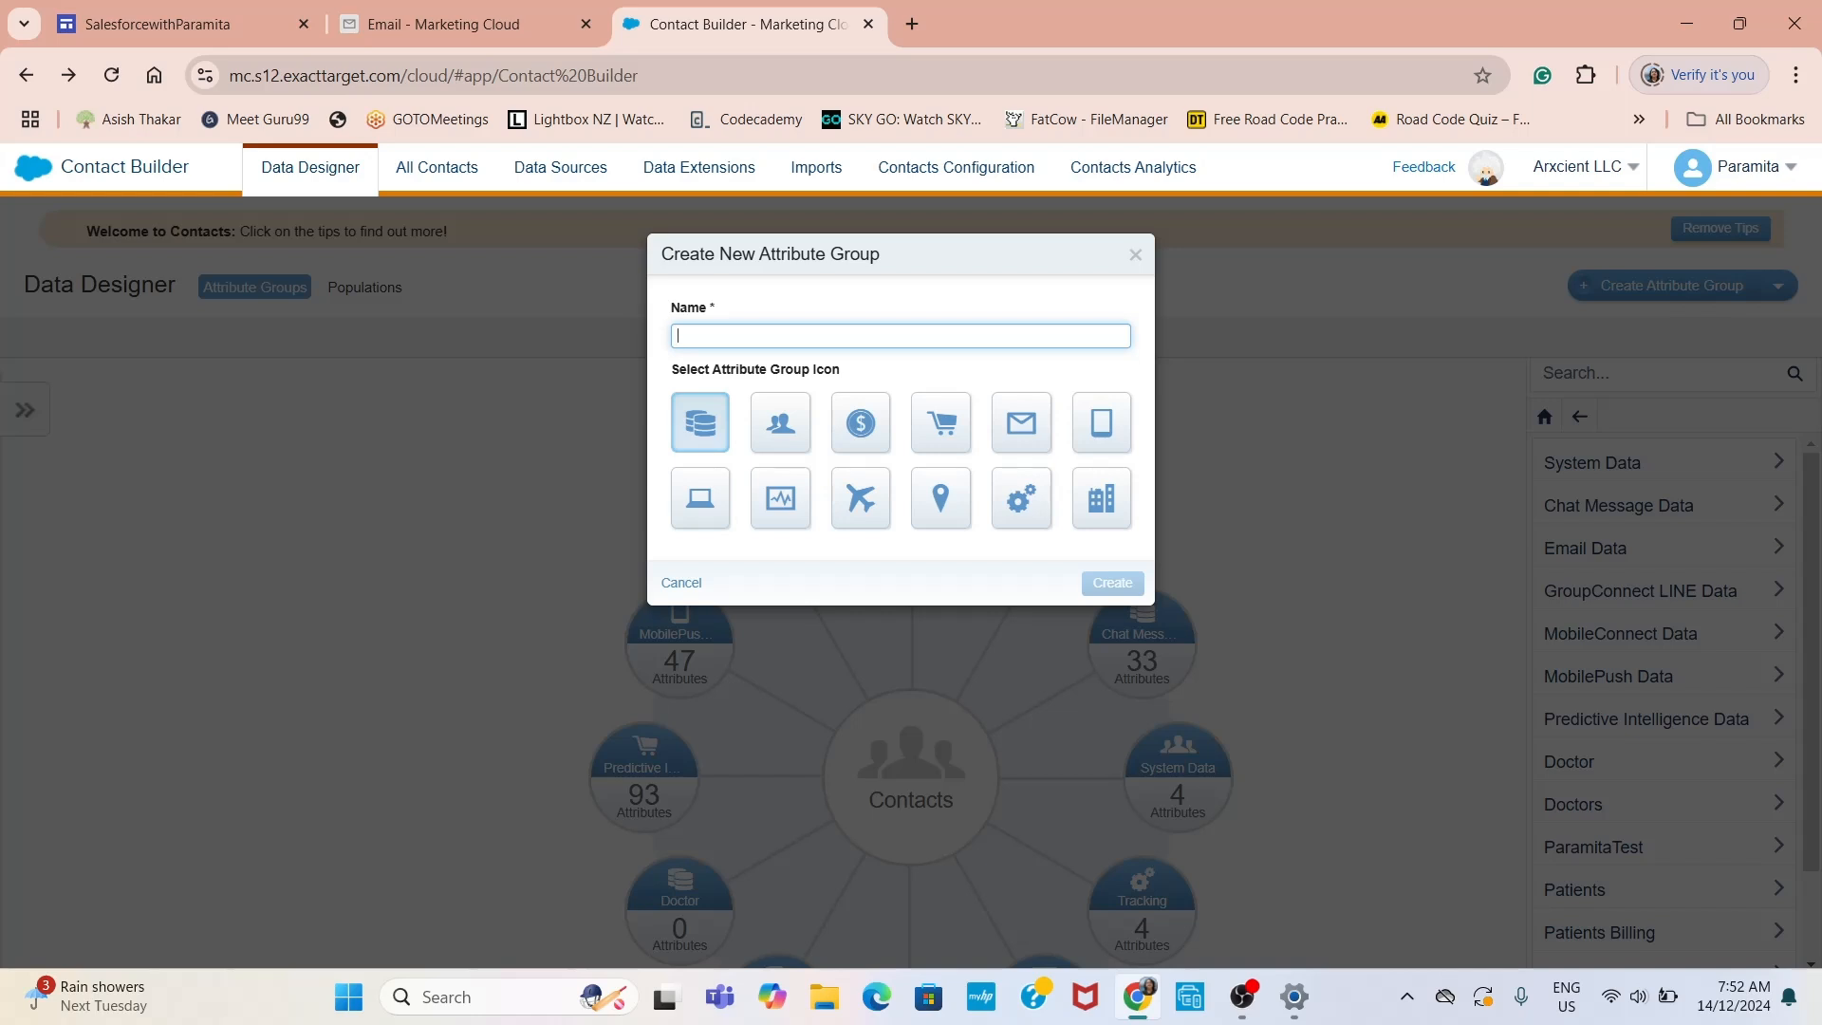
type("Para")
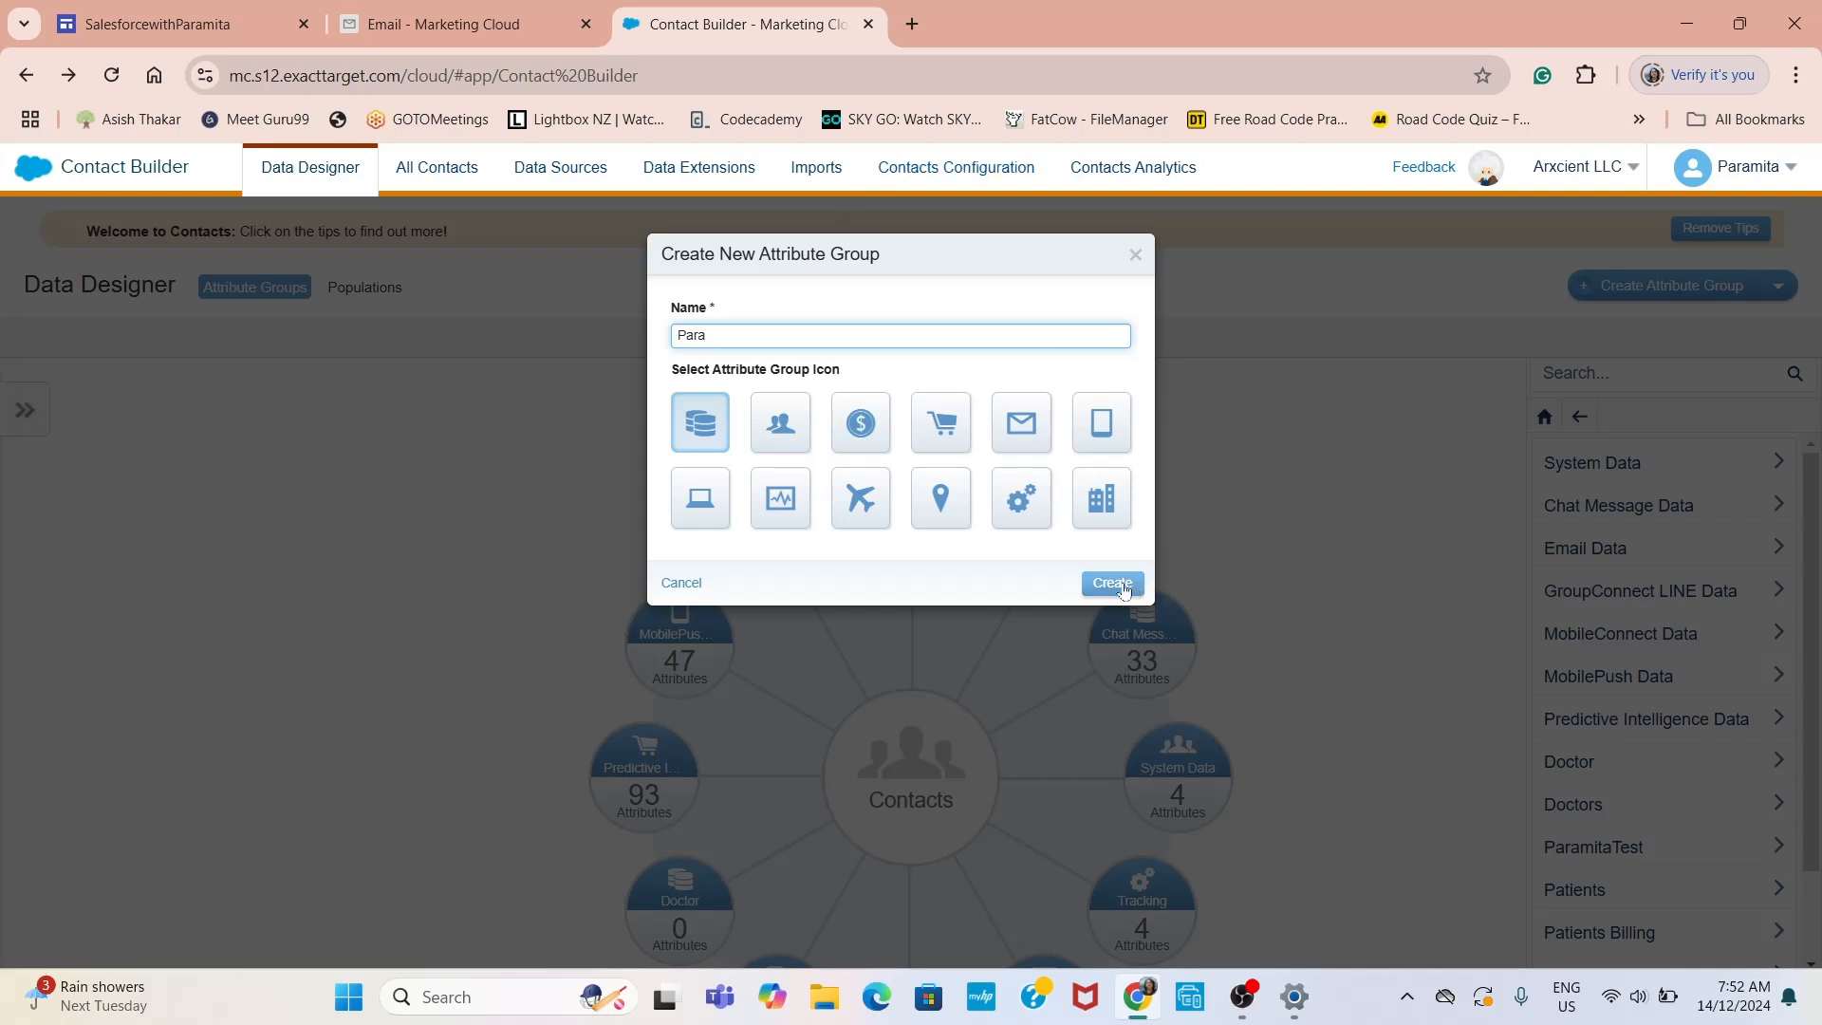
left_click(1136, 254)
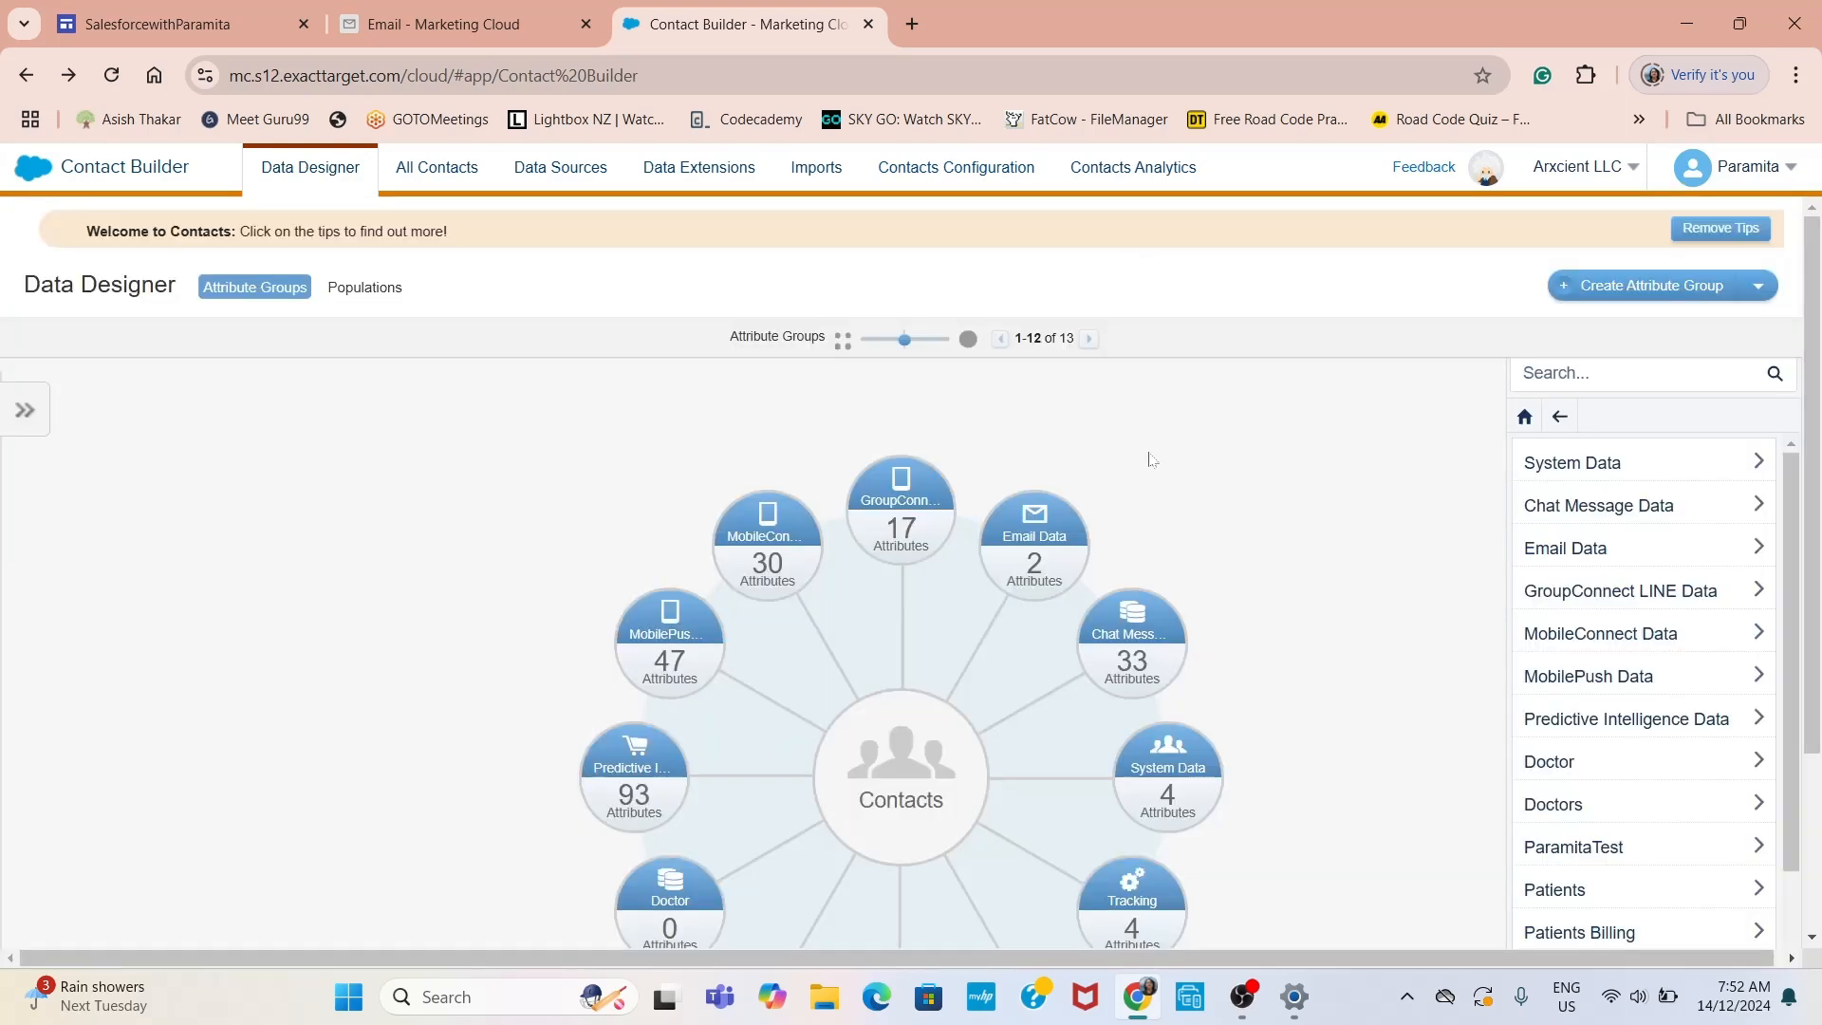
Open the existing test attribute group next to Patients Billing for editing, accepting the contact data change warning
scroll(1176, 594, "down", 1)
scroll(1175, 593, "down", 2)
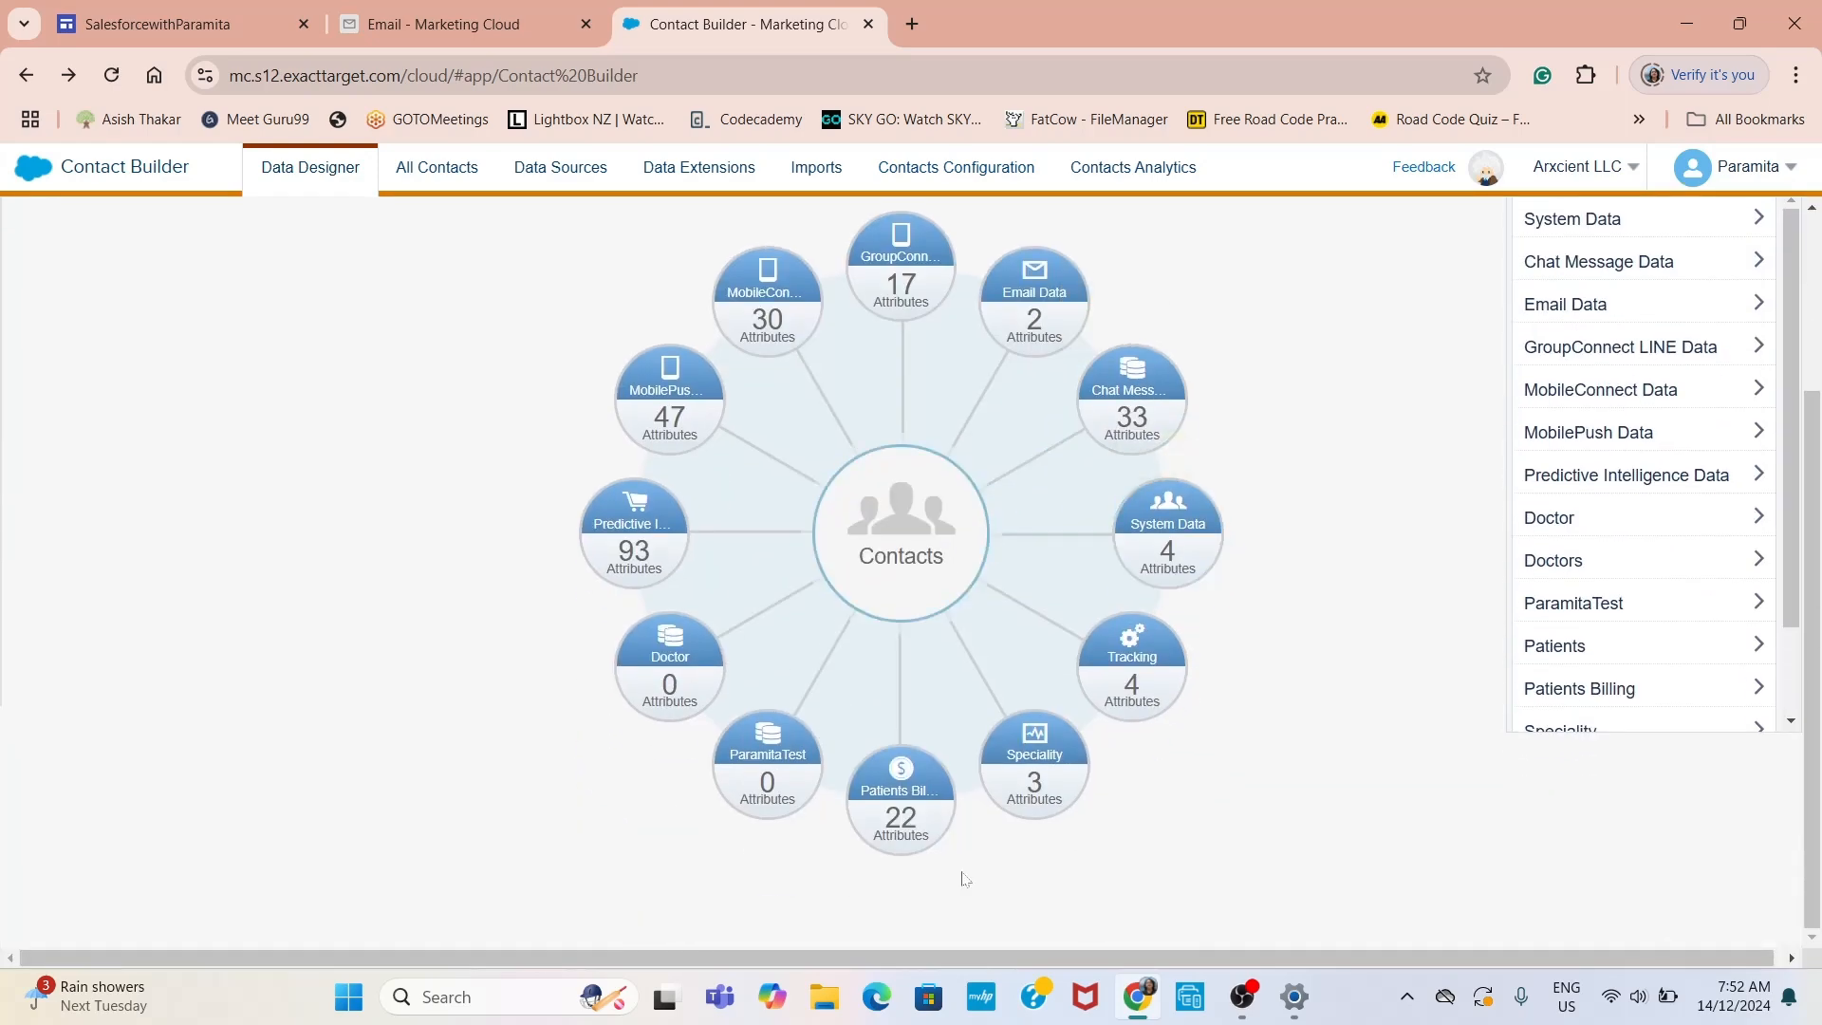
left_click(778, 802)
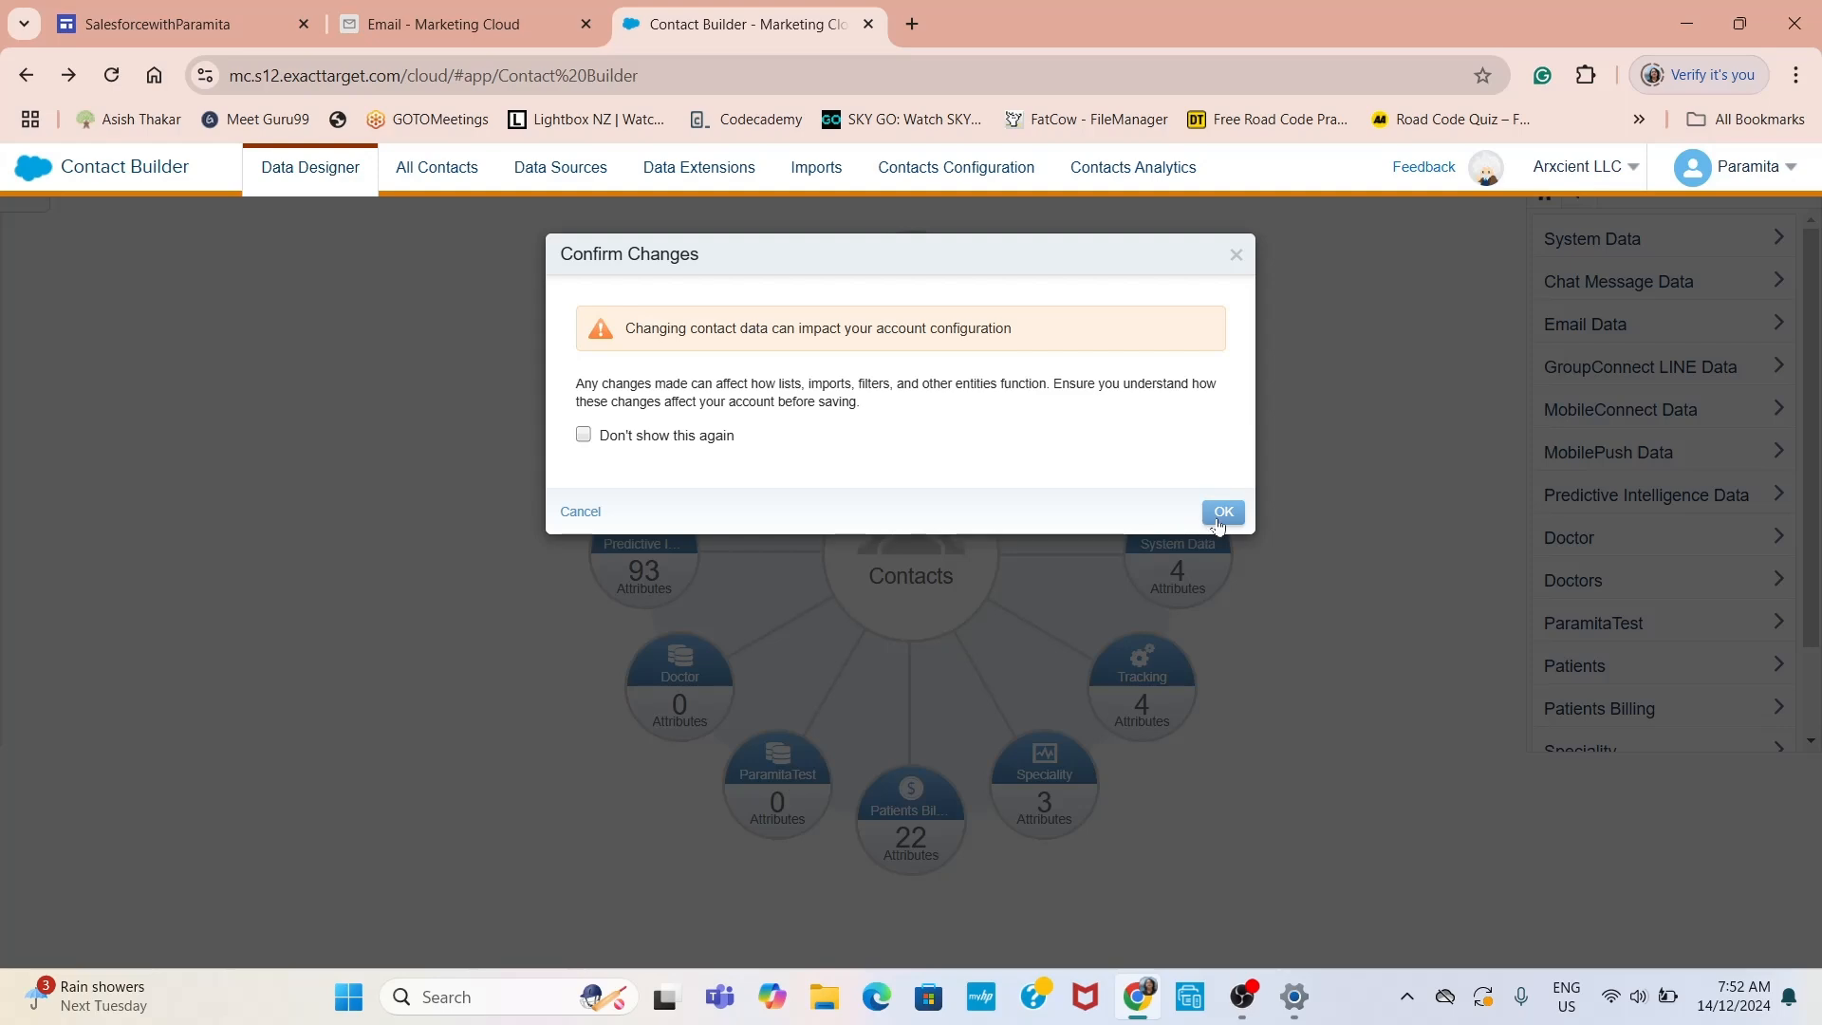
left_click(1243, 507)
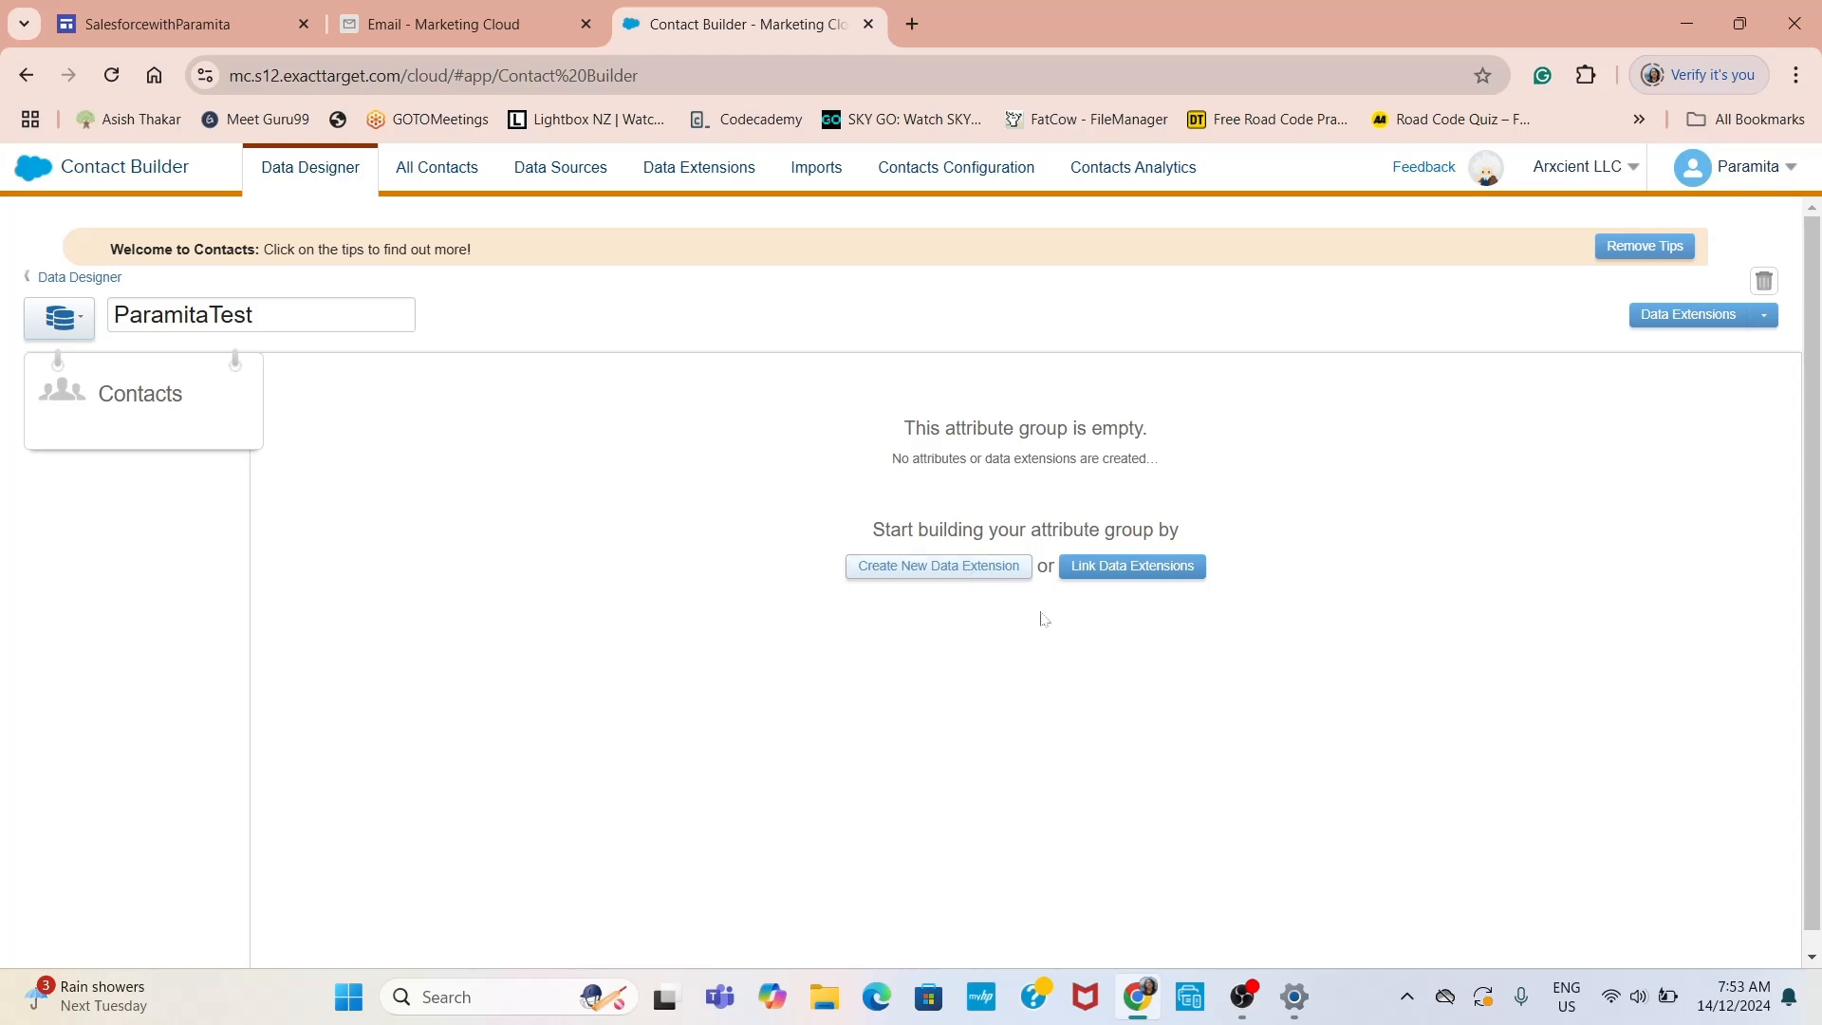
Start linking the BlackFridayCampaign2024 data extension to the attribute group, choosing Contact Key as the customer data attribute
left_click(1168, 578)
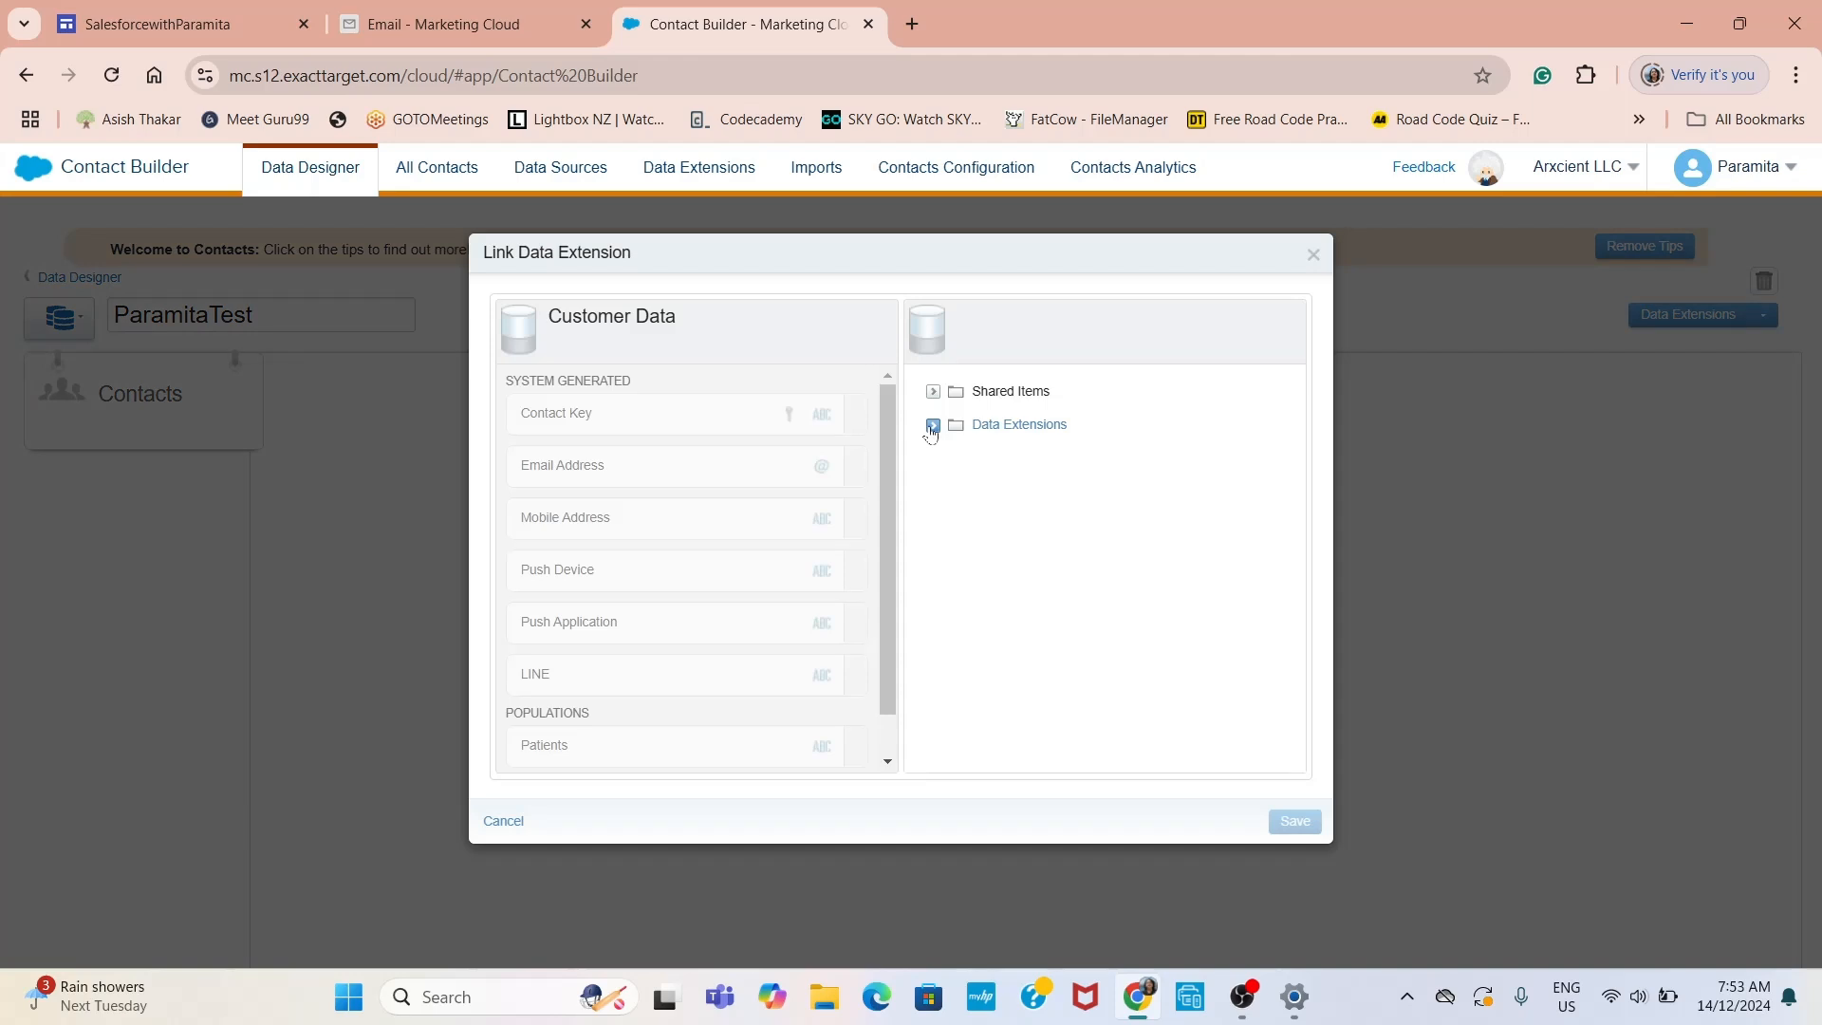
left_click(932, 426)
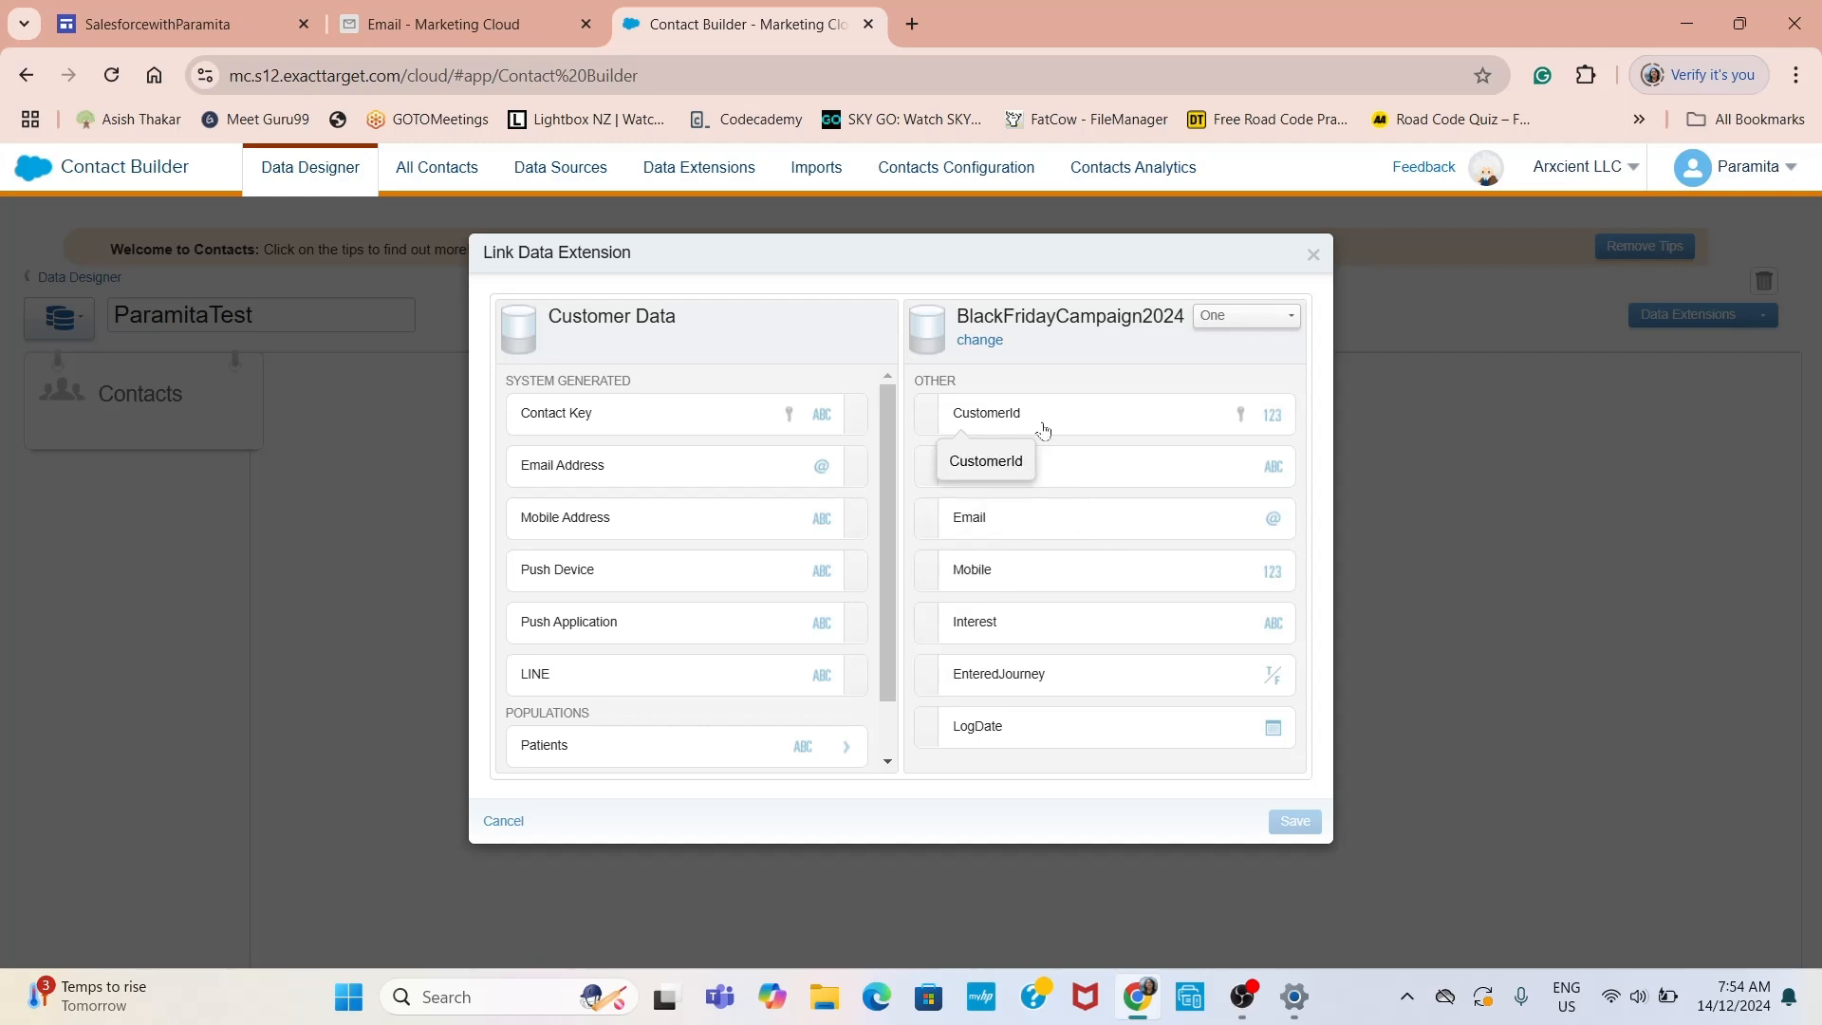
left_click(657, 432)
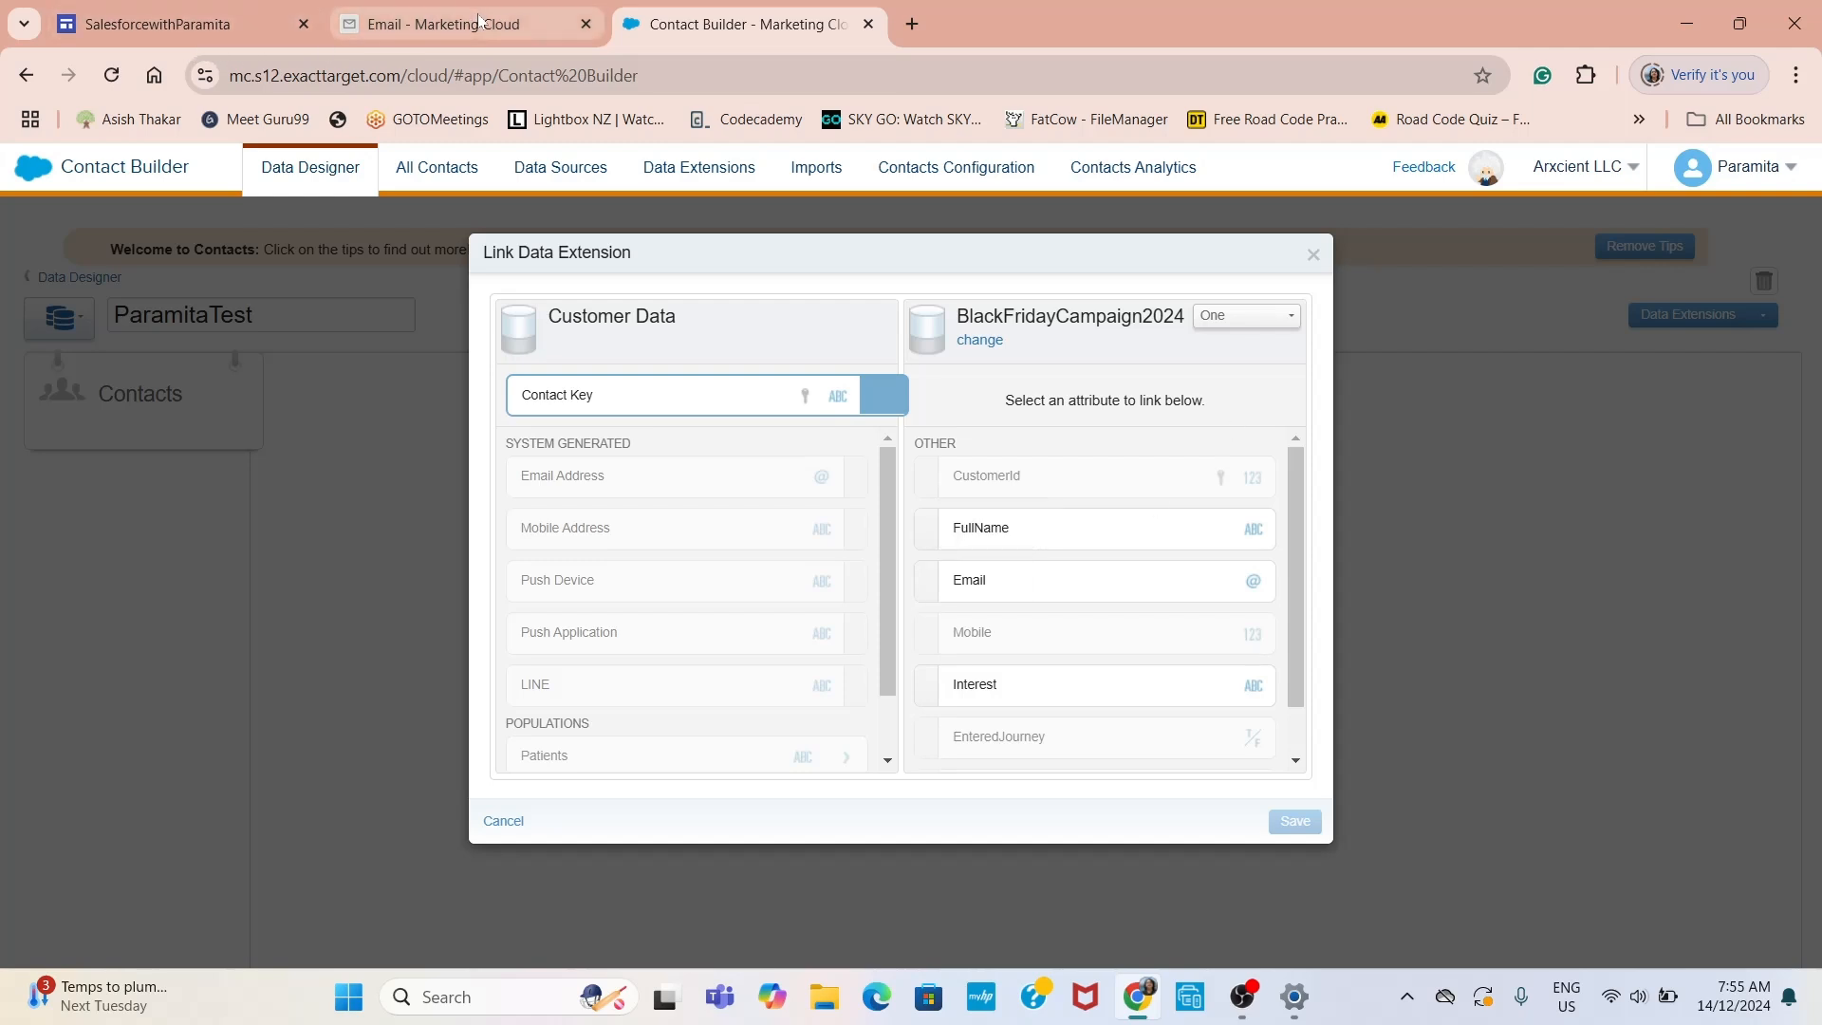
Switch to the Email Studio tab and examine the field data types of the BlackFridayCampaign2024 data extension
mouse_move(481, 25)
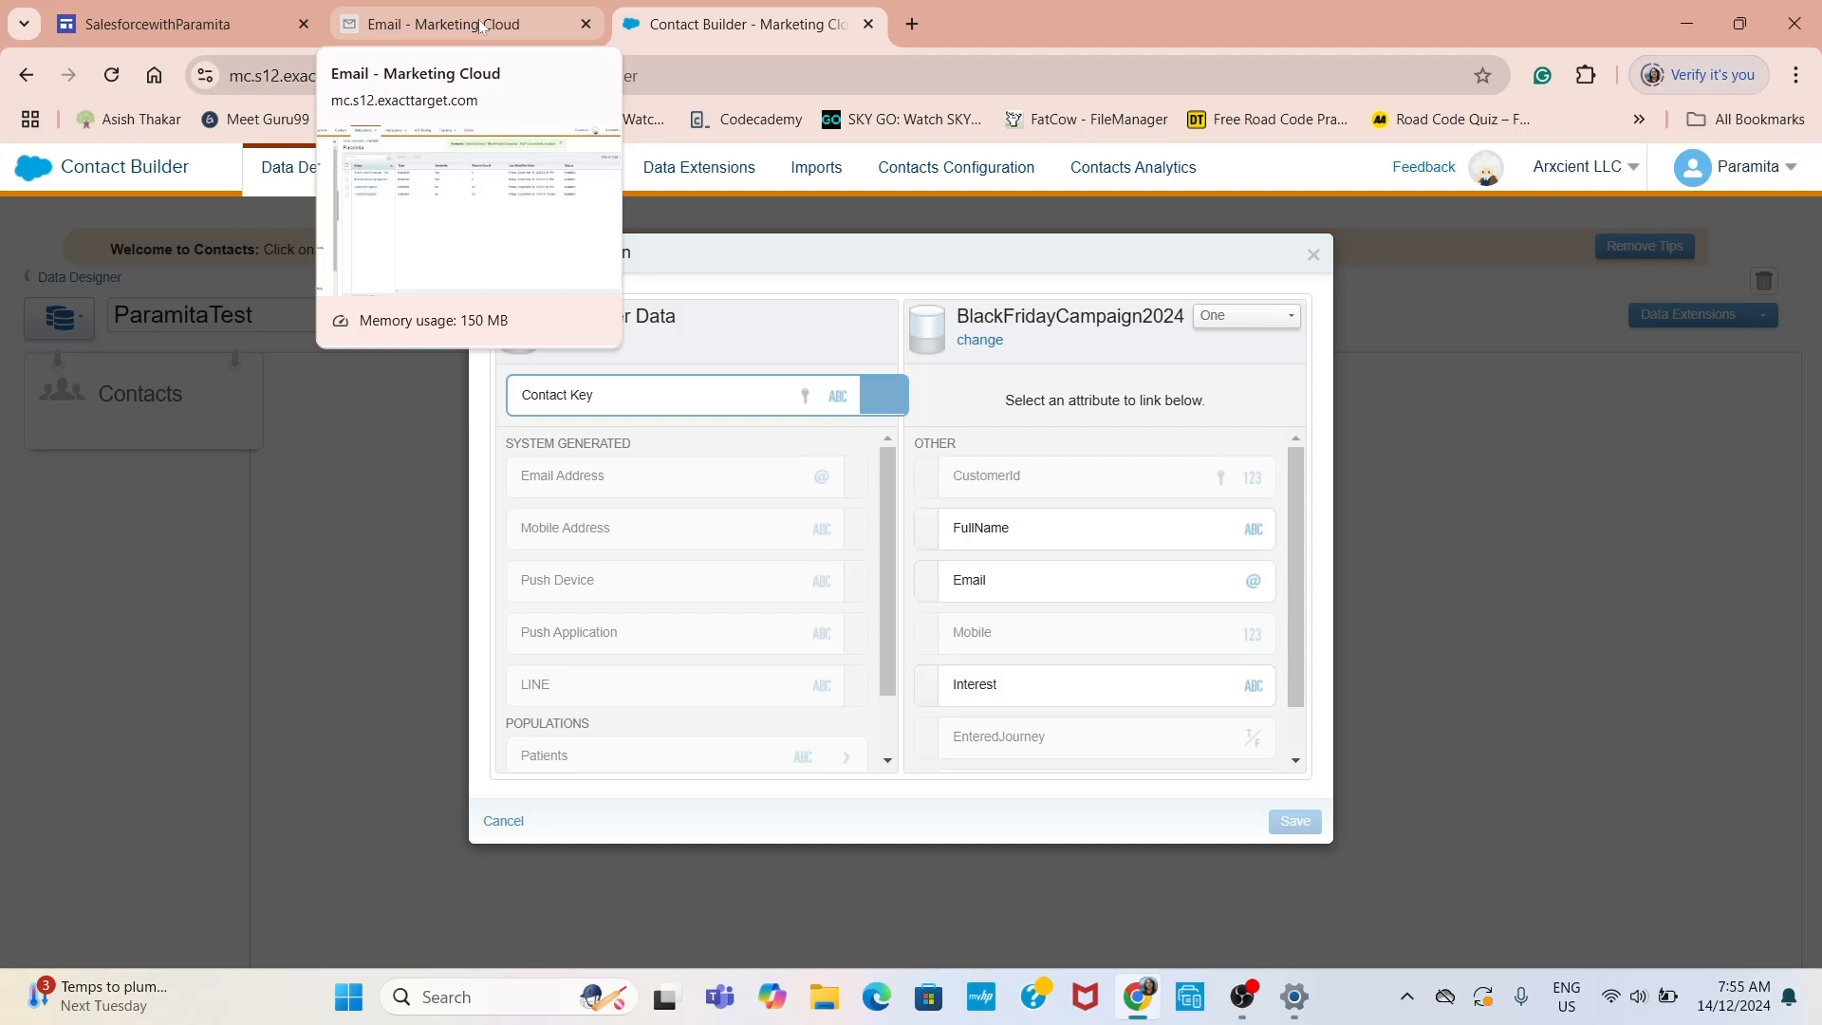
left_click(481, 25)
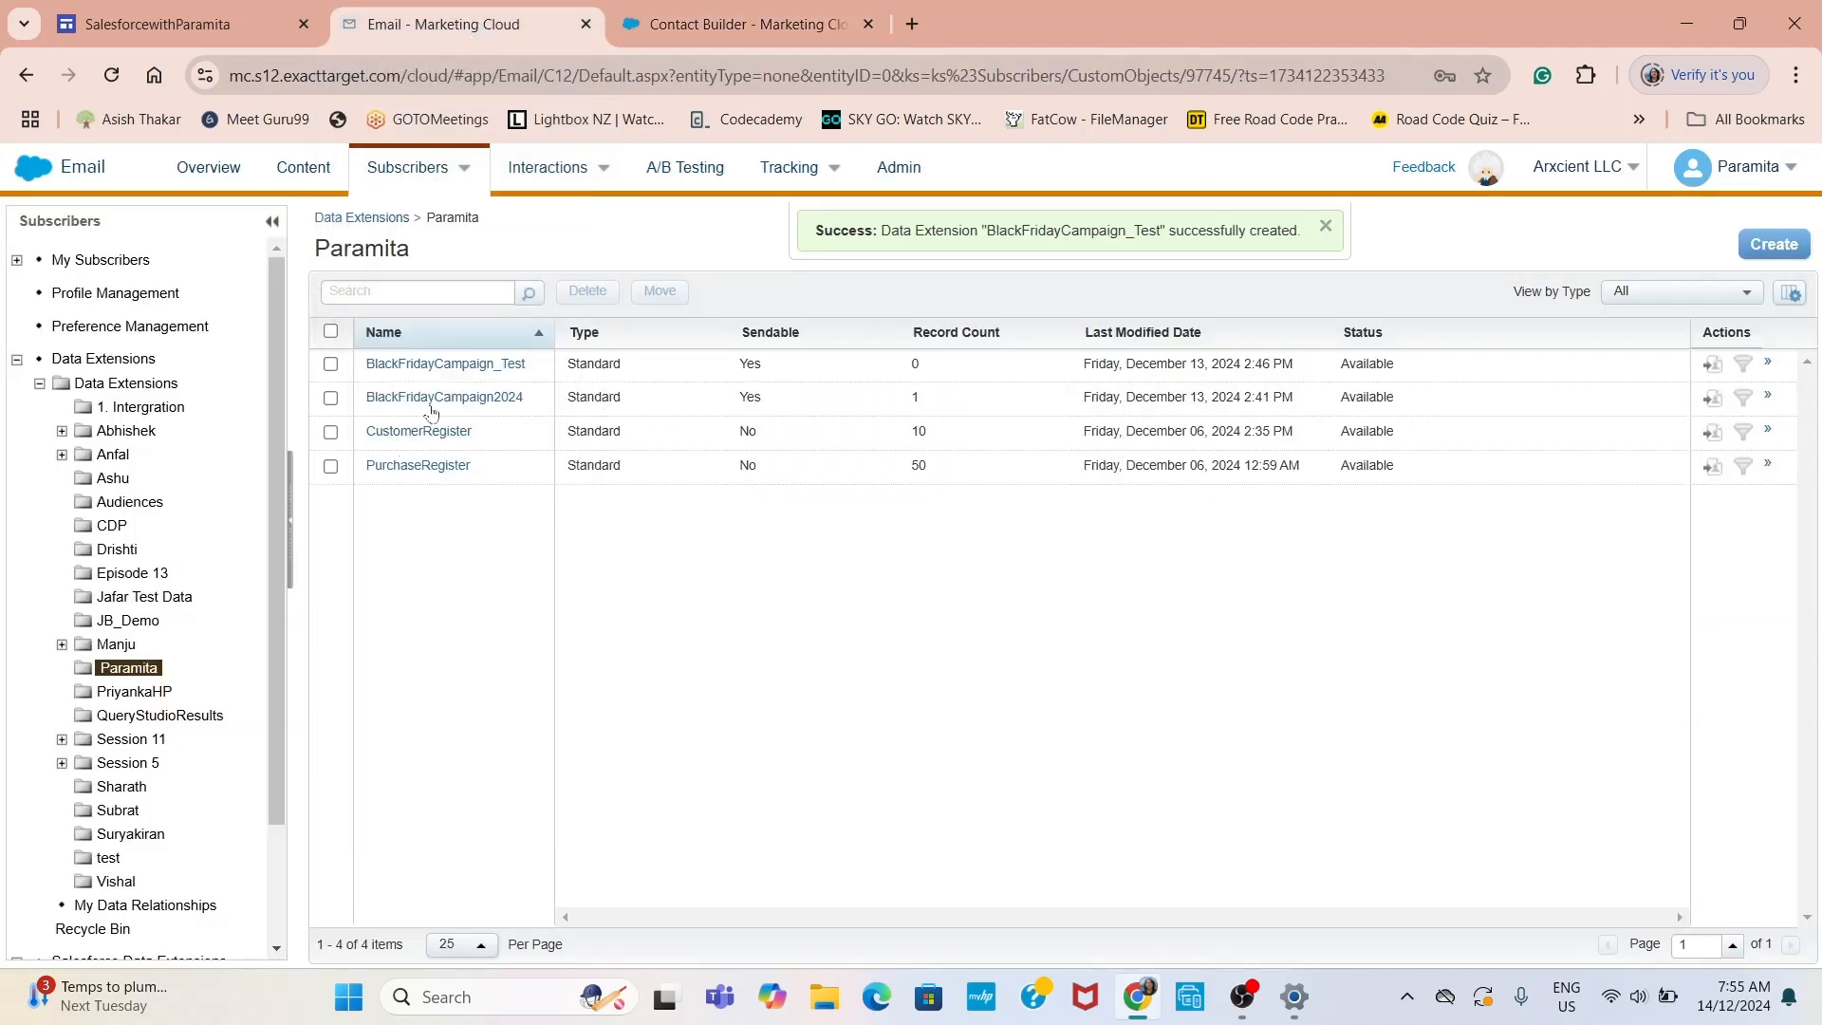
left_click(474, 399)
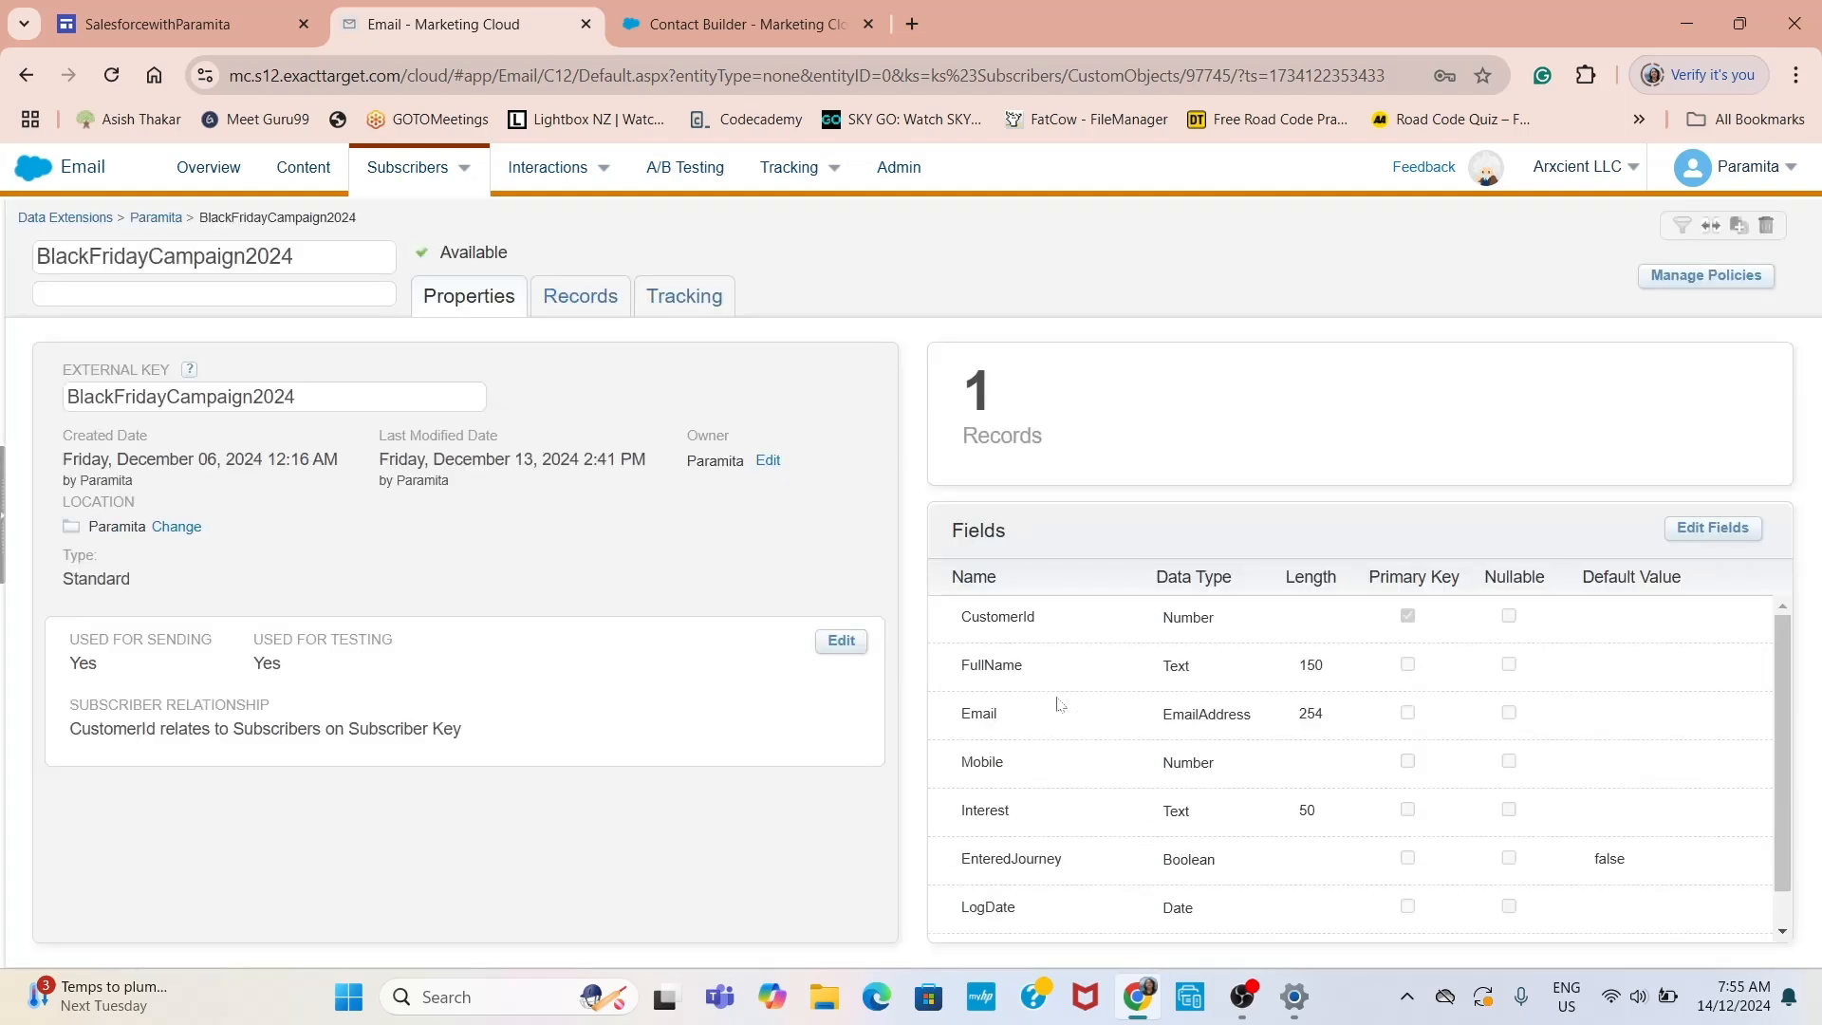
scroll(1051, 688, "down", 1)
scroll(1050, 700, "up", 1)
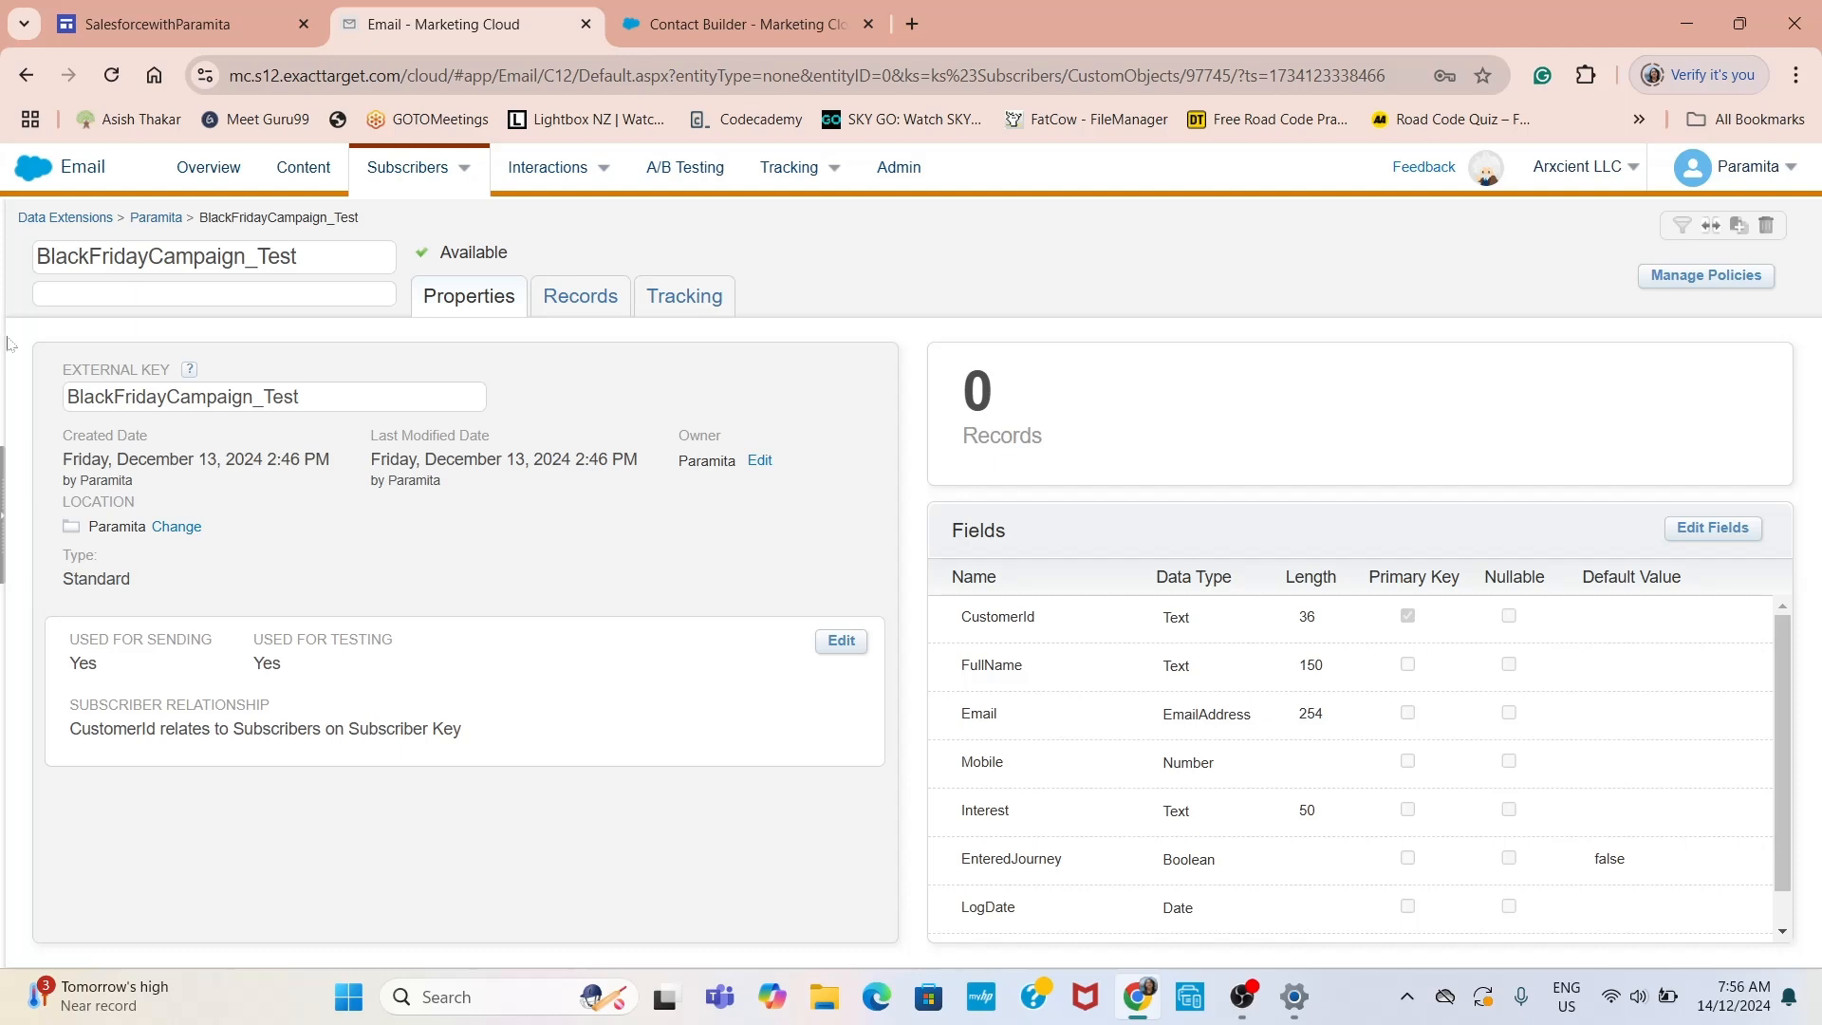
Rename the BlackFridayCampaign_Test data extension as BlackFridayCampaign2024
left_click(155, 220)
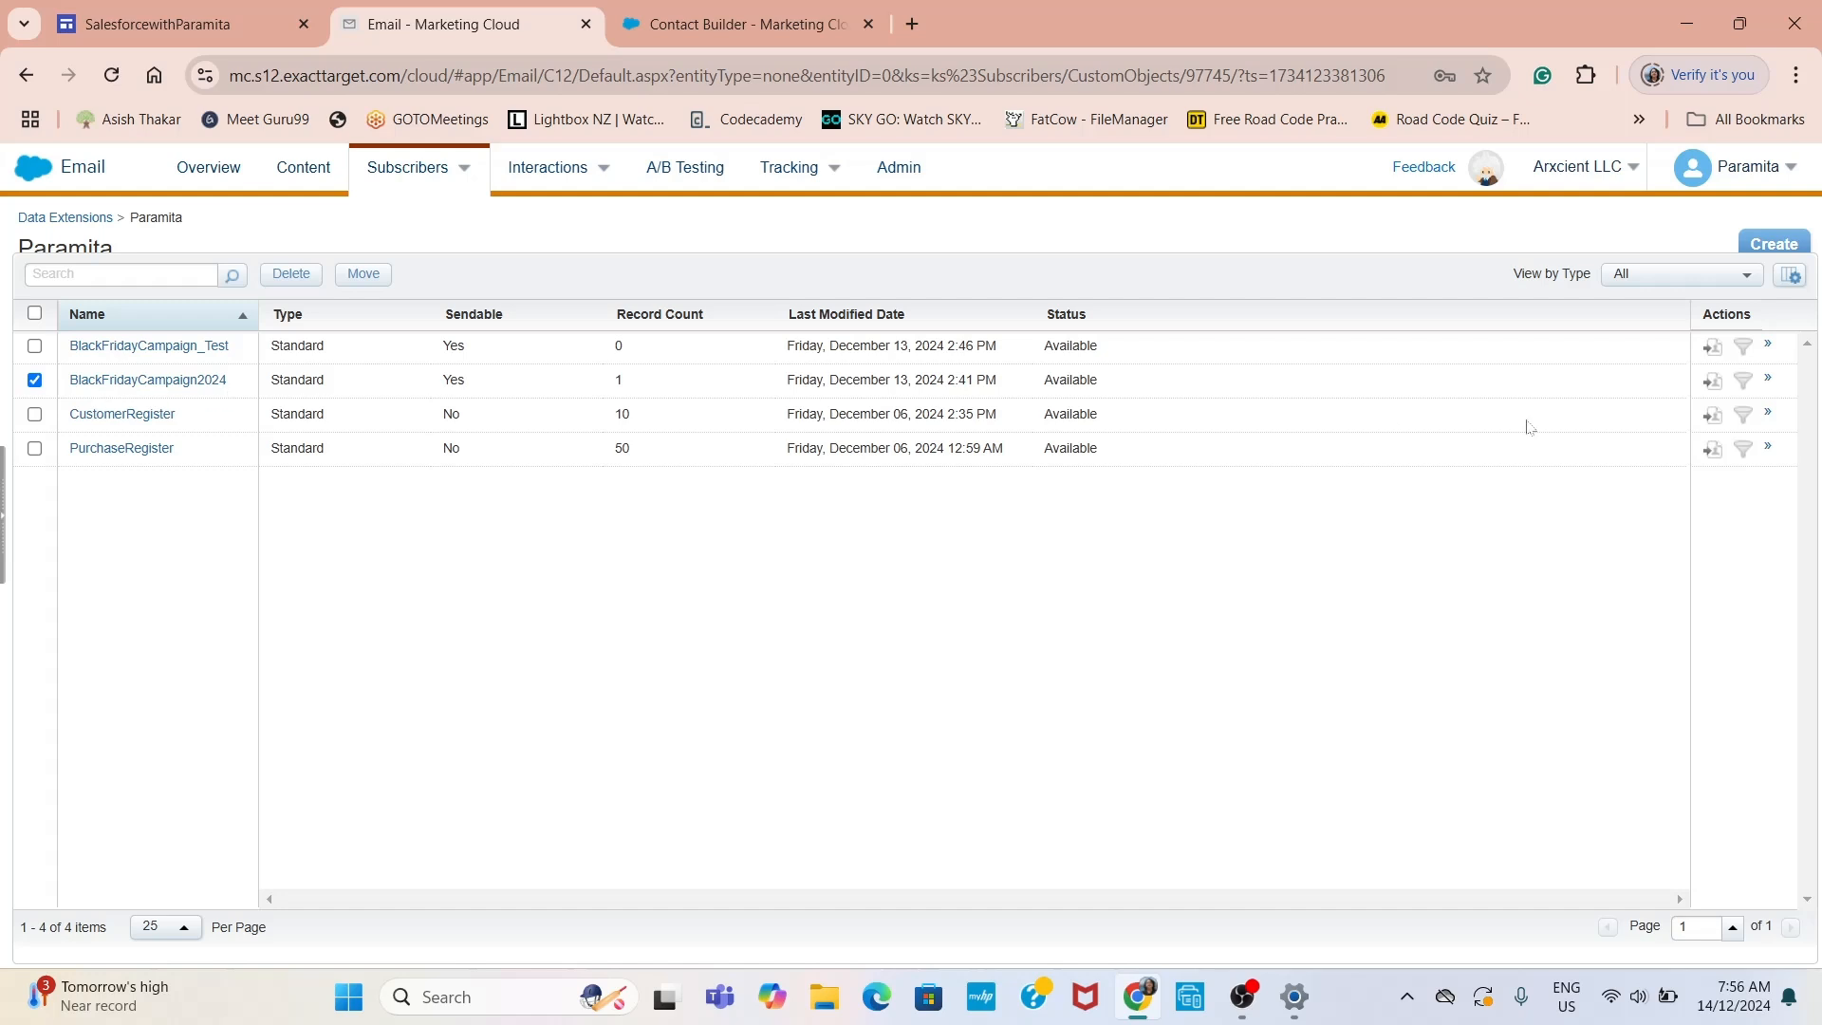
left_click(149, 346)
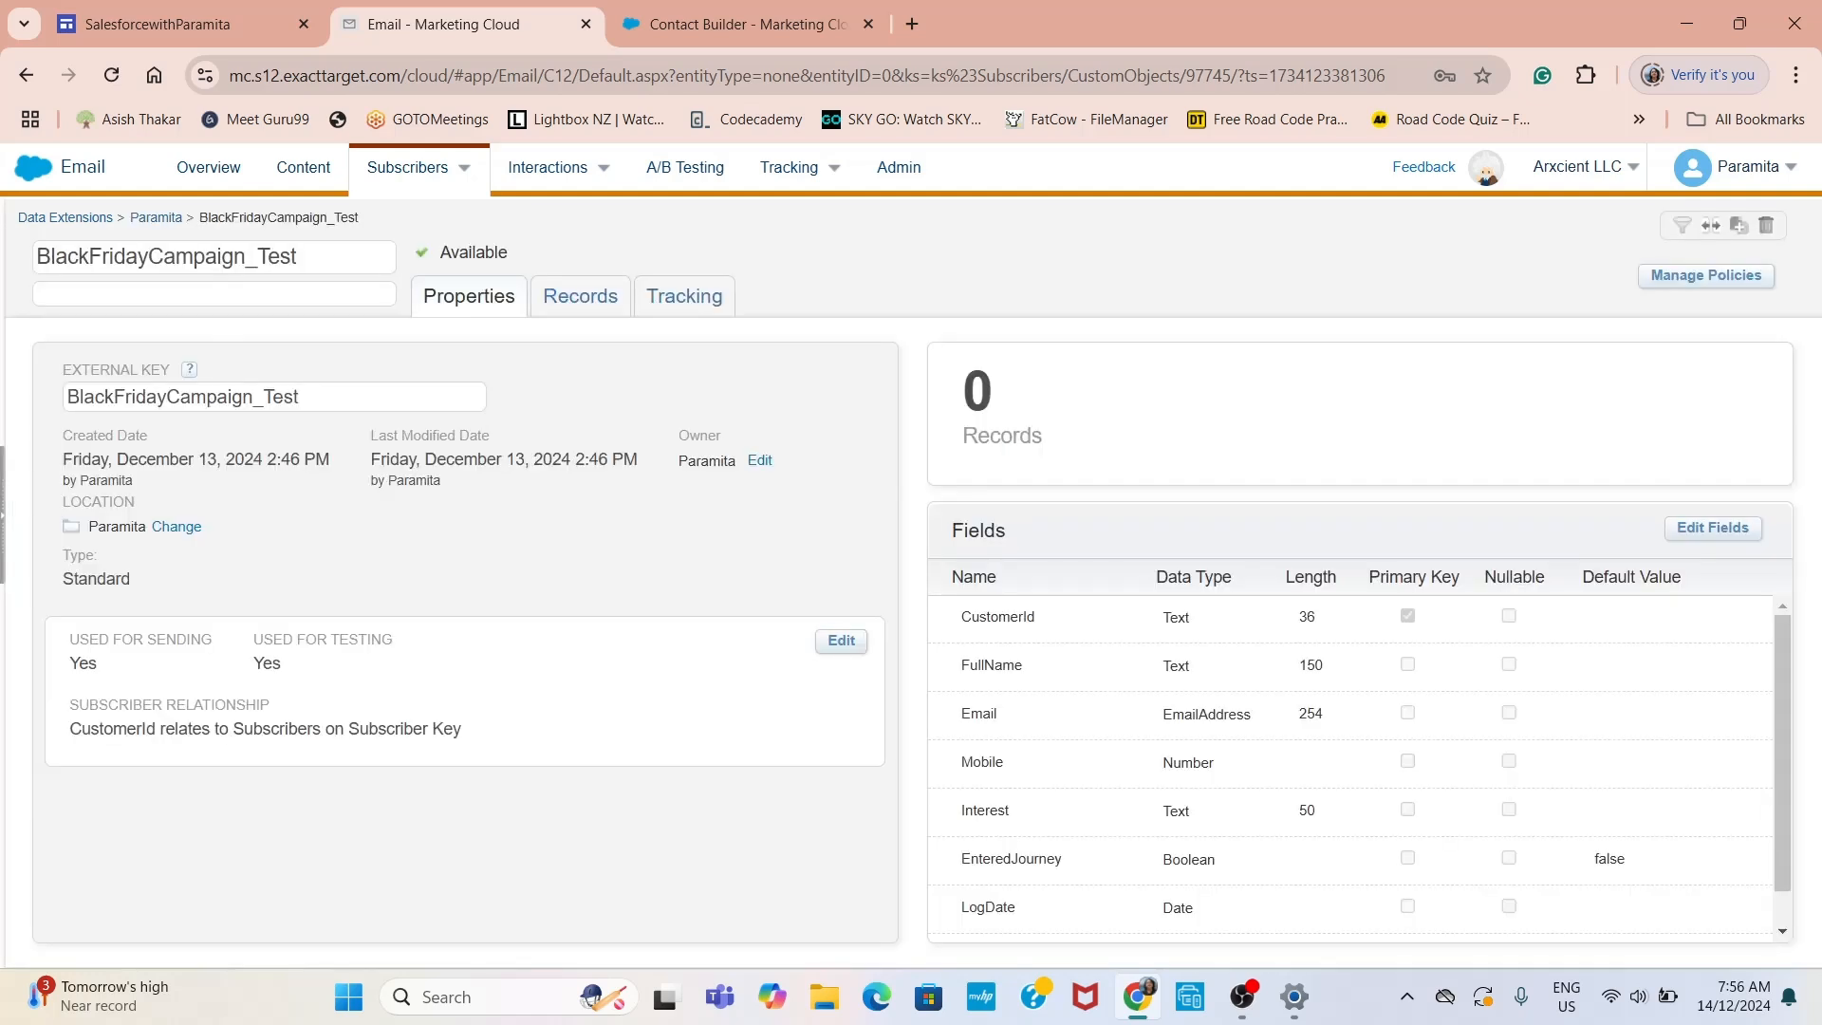
left_click(329, 260)
key("BackSpace")
key("BackSpace")
key("BackSpace")
key("BackSpace")
key("BackSpace")
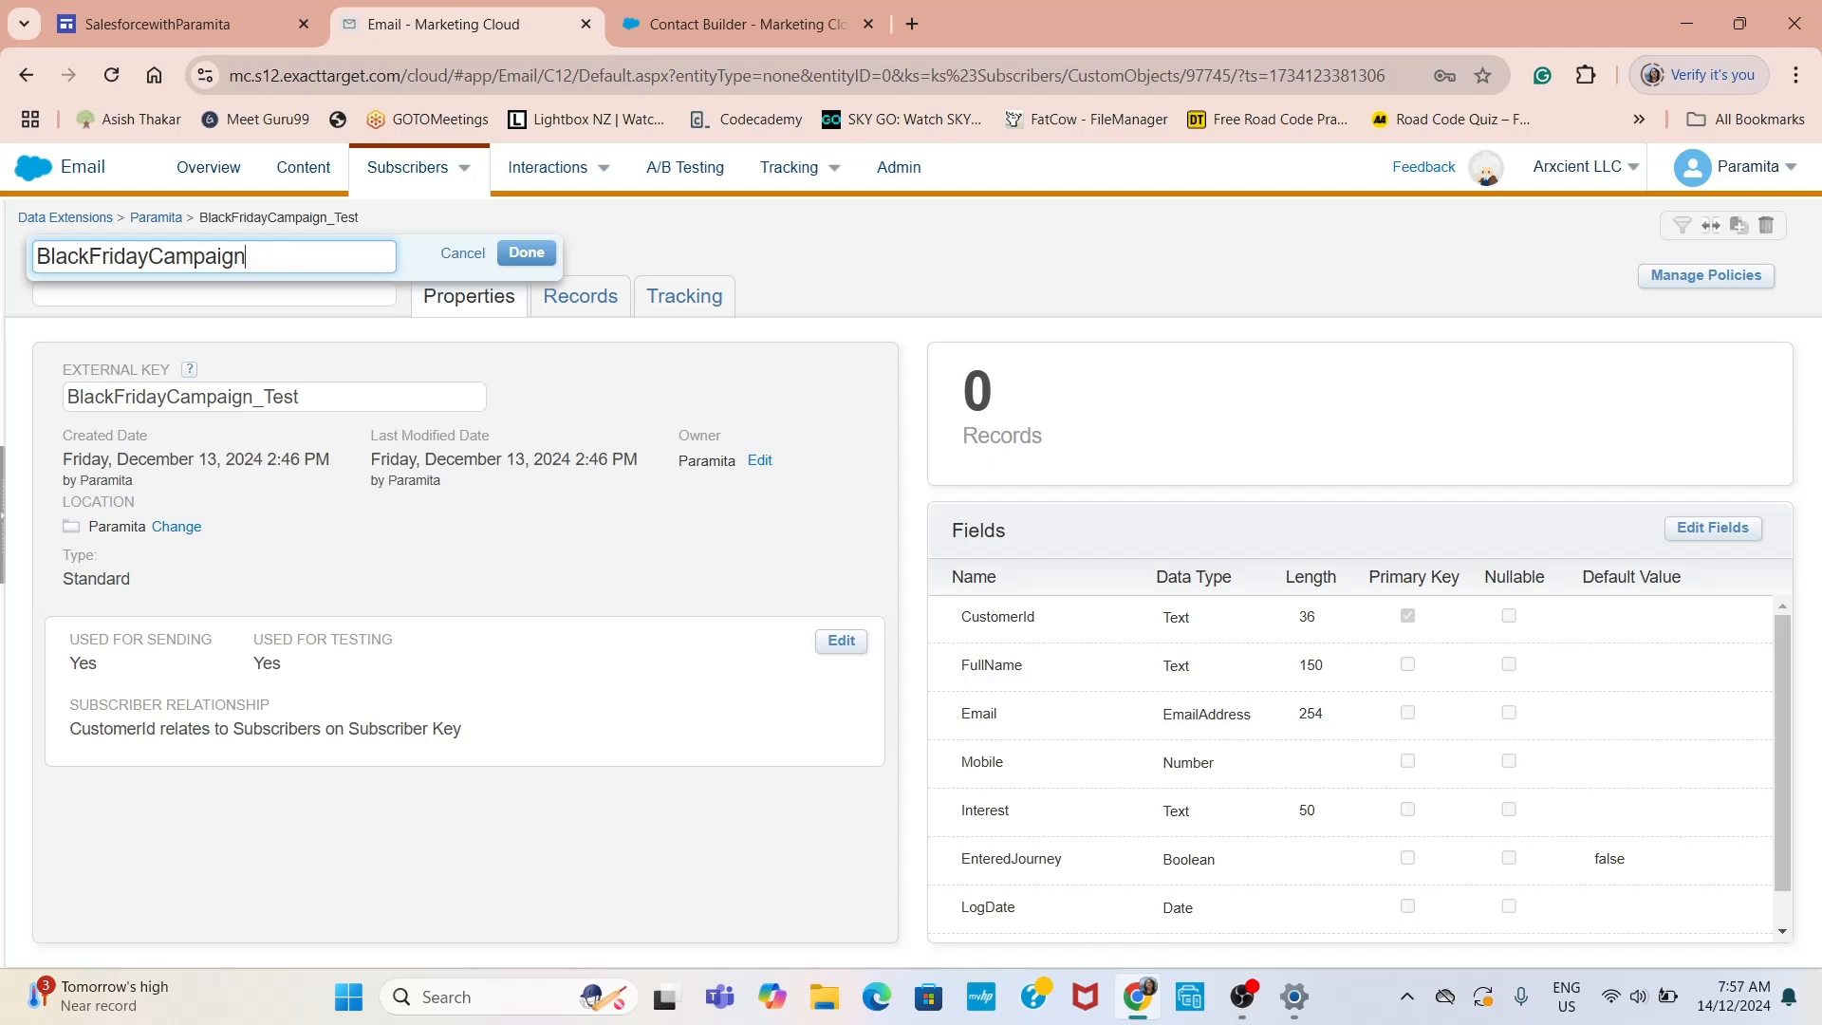
type("2024")
left_click(365, 408)
left_click(365, 408)
key("BackSpace")
key("BackSpace")
key("BackSpace")
key("BackSpace")
key("BackSpace")
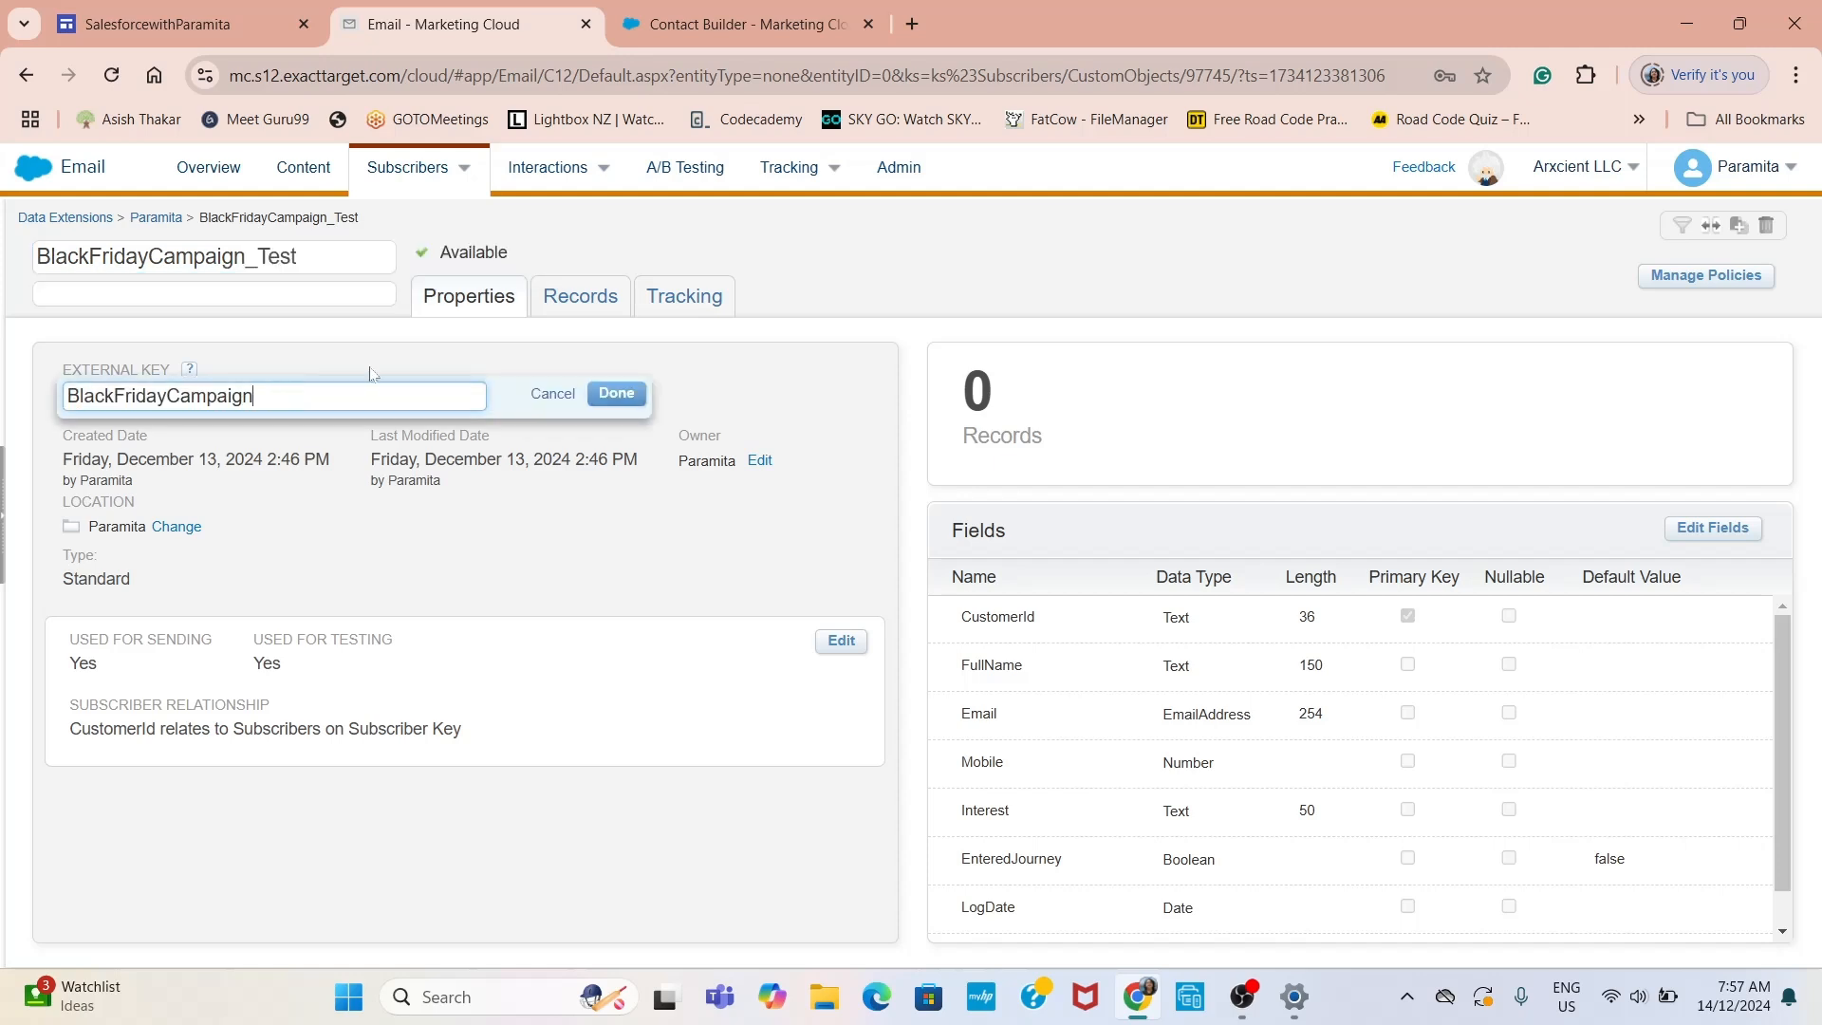
left_click(334, 258)
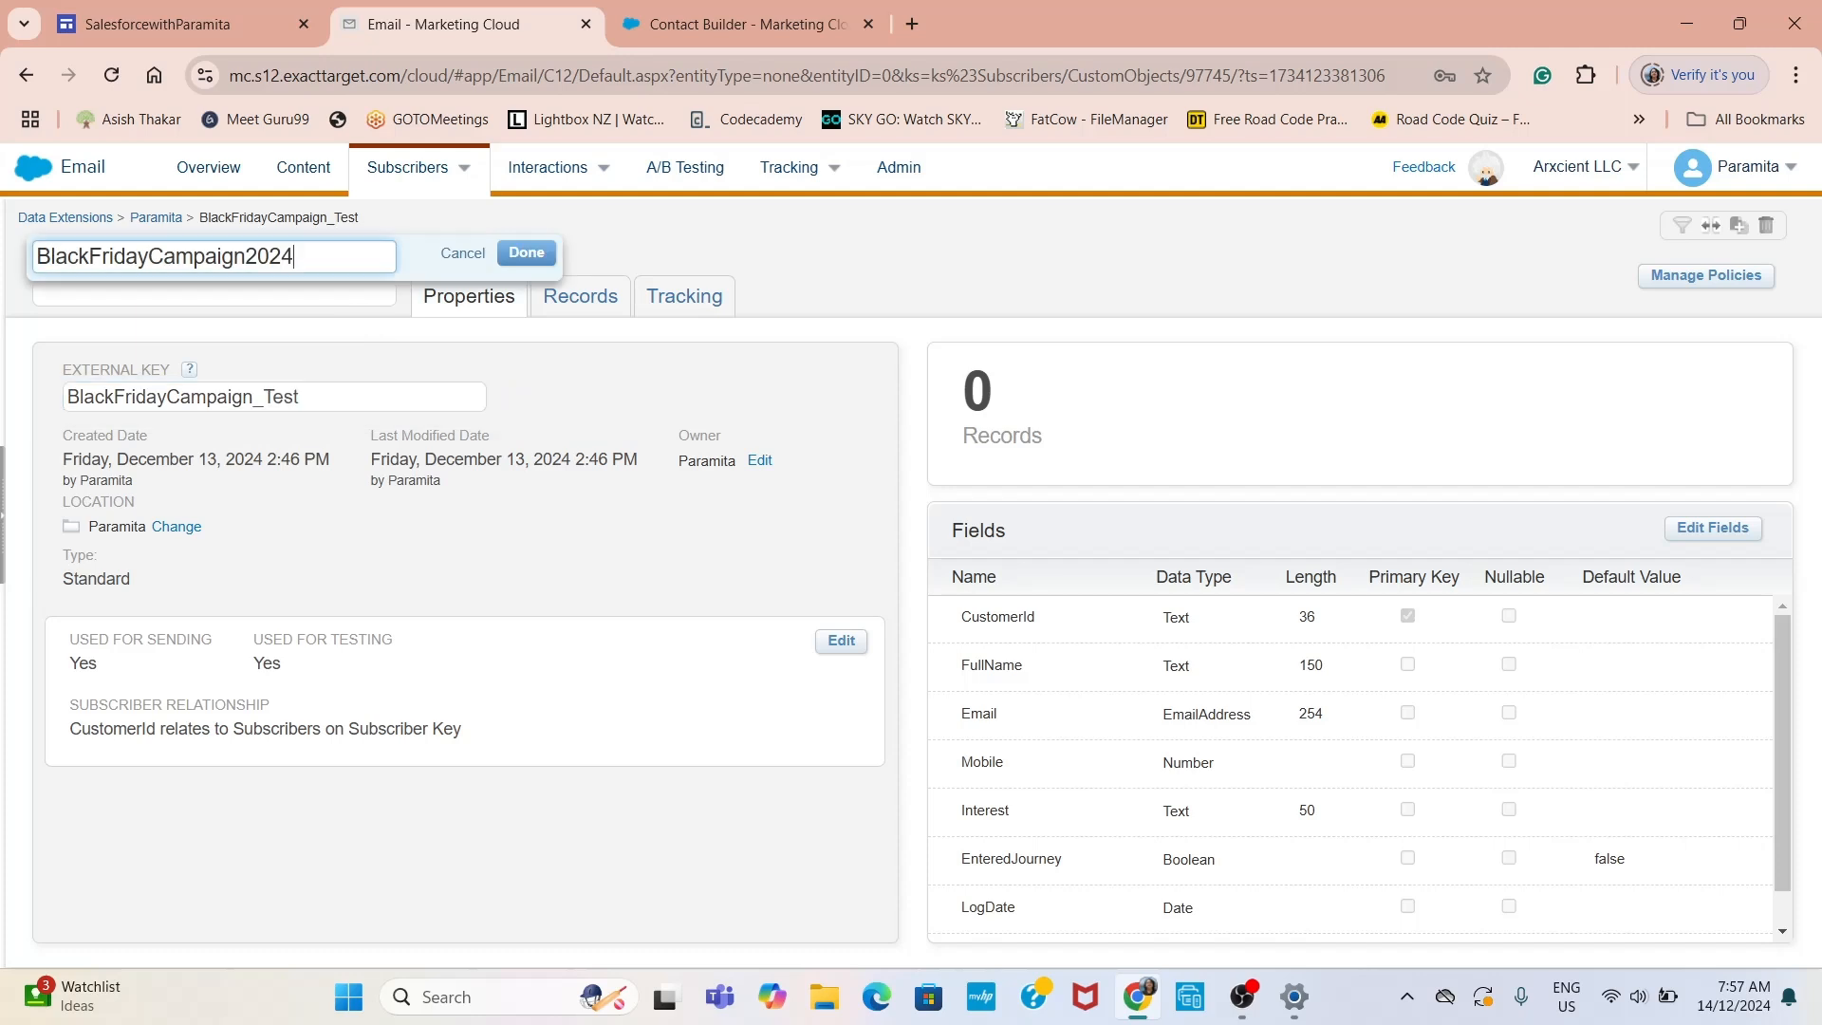
left_click(526, 253)
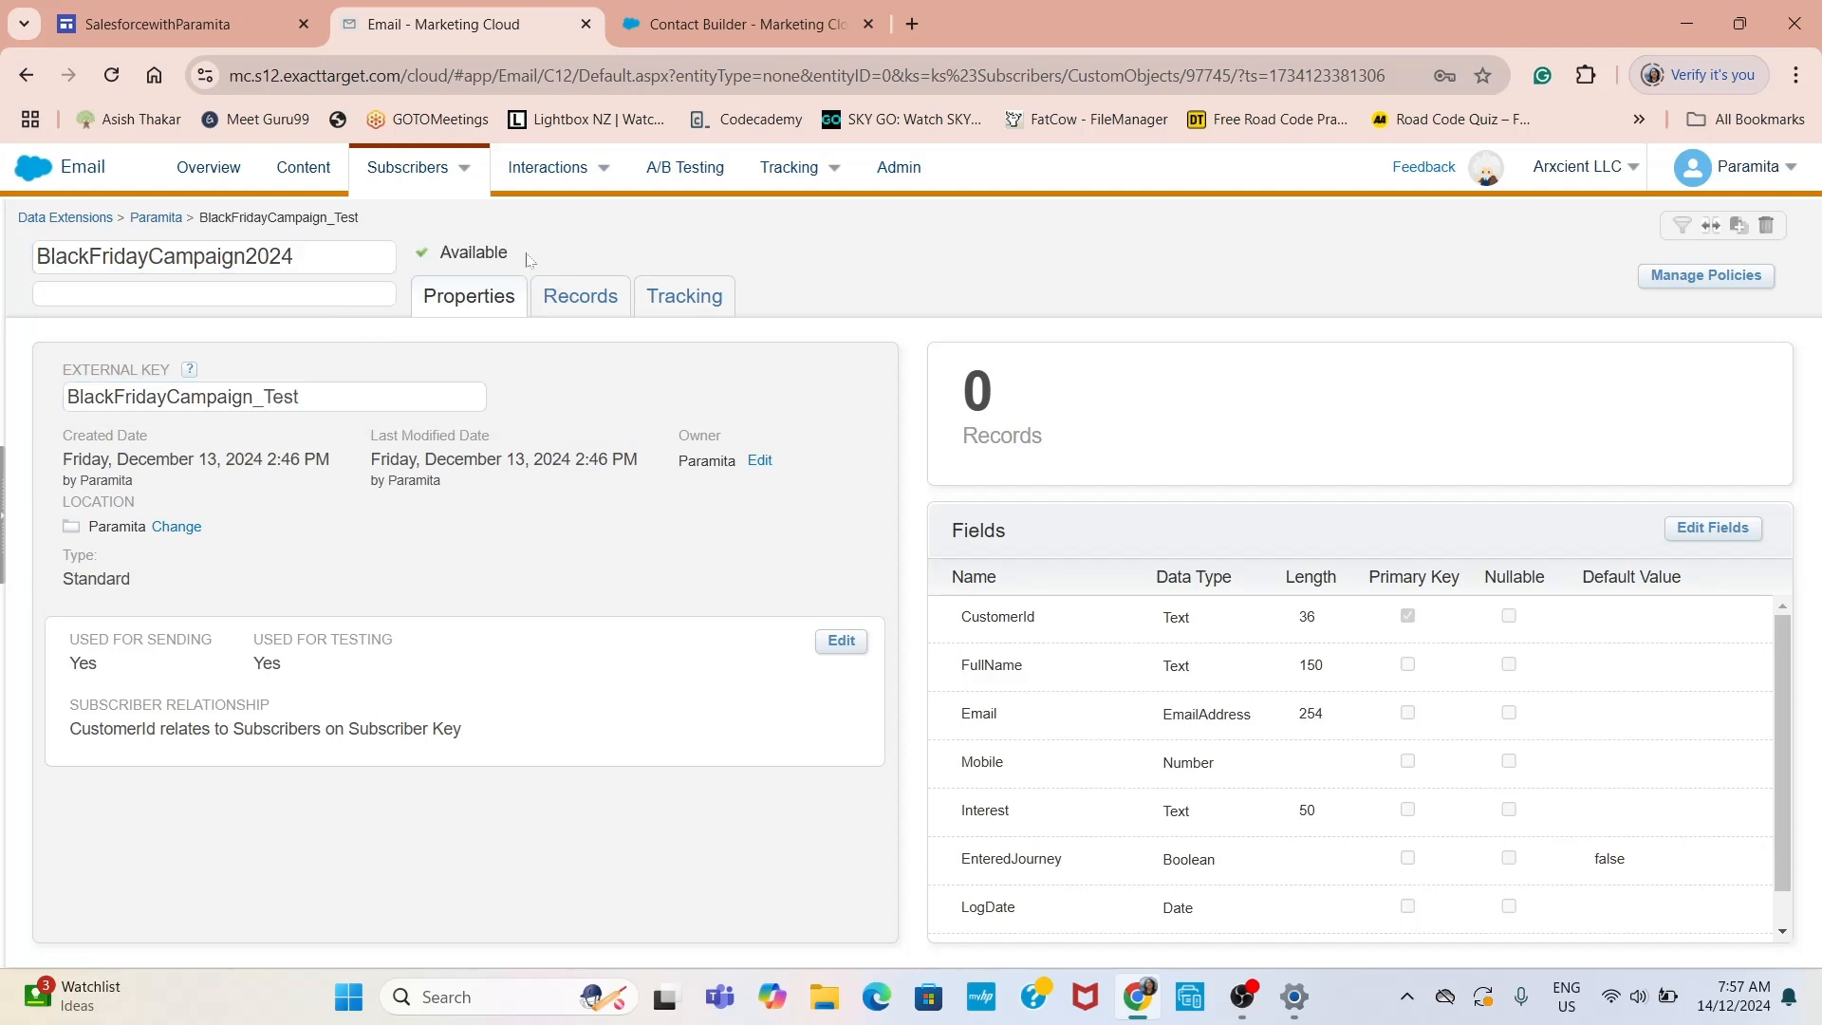
Replace the data extension's external key with BlackFridayCampaign2024, copied from its name, and save it
left_click(309, 400)
left_click(303, 261)
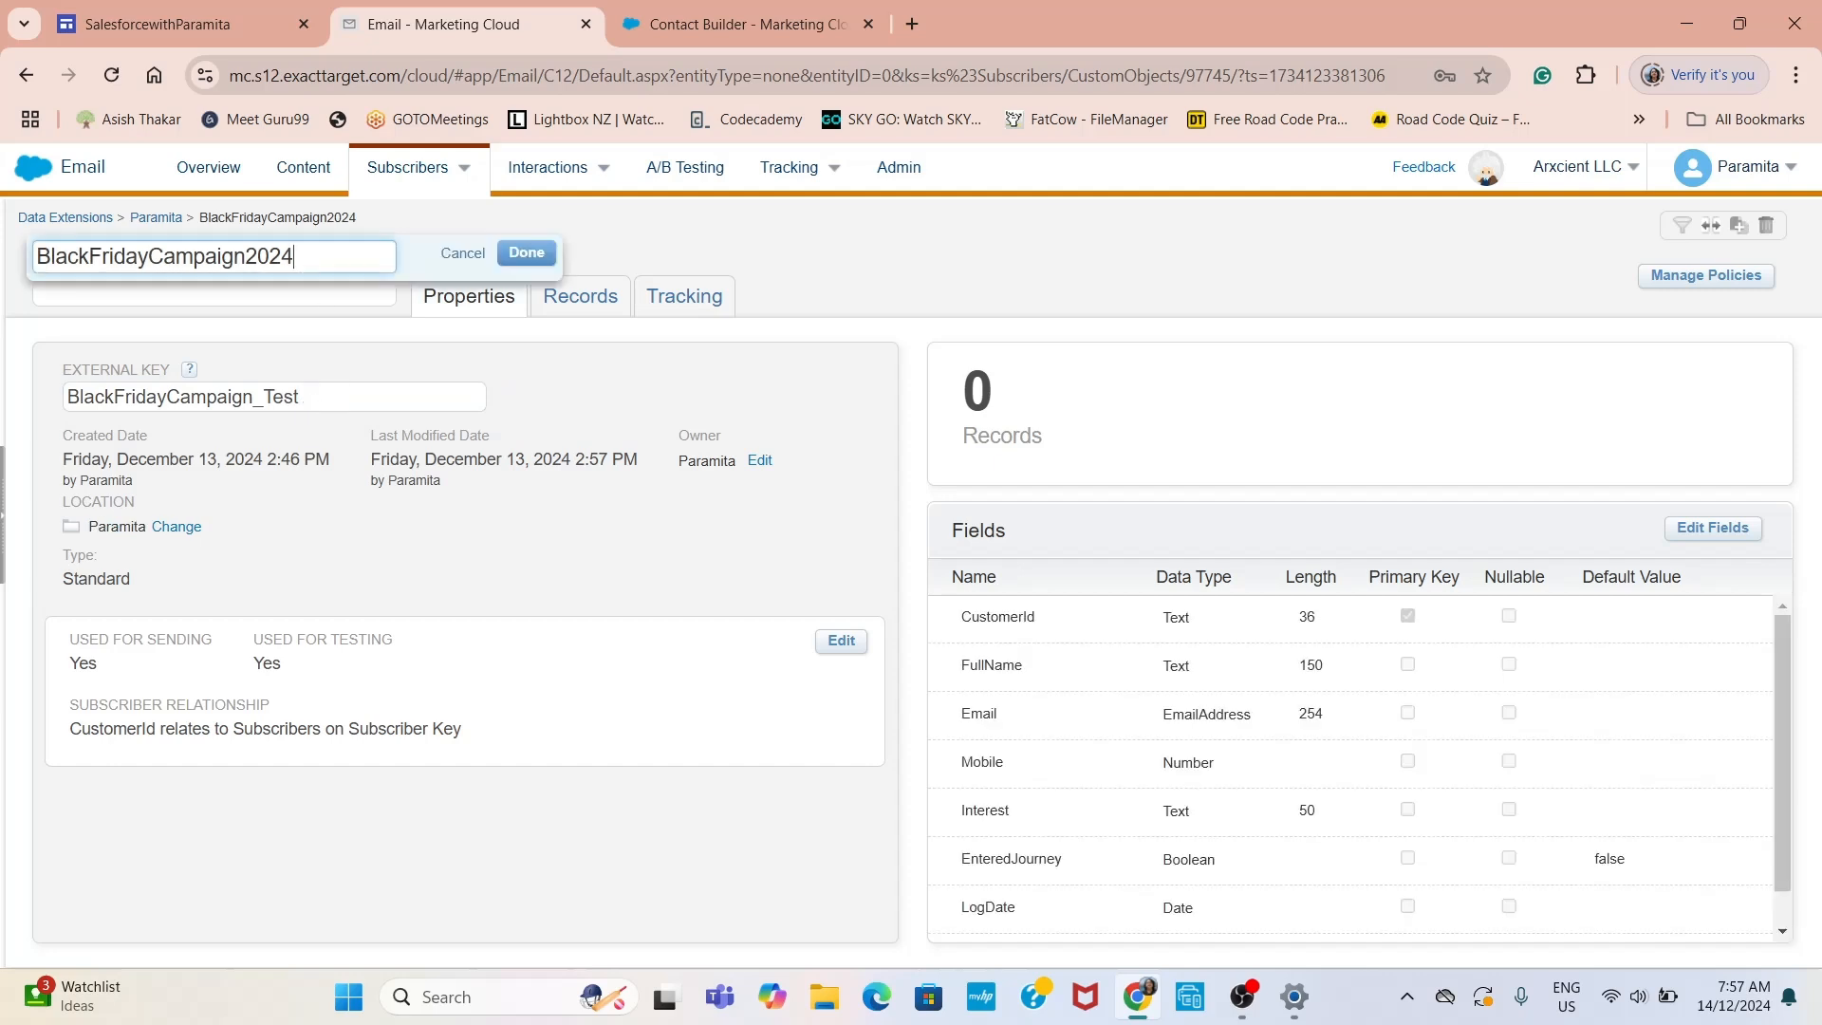
double_click(303, 261)
key("ctrl+c")
left_click(325, 396)
key("BackSpace")
key("BackSpace")
key("BackSpace")
key("BackSpace")
key("BackSpace")
key("BackSpace")
key("BackSpace")
key("BackSpace")
key("BackSpace")
key("BackSpace")
key("BackSpace")
key("BackSpace")
key("BackSpace")
key("BackSpace")
key("BackSpace")
key("BackSpace")
key("BackSpace")
key("BackSpace")
key("BackSpace")
key("BackSpace")
key("BackSpace")
key("BackSpace")
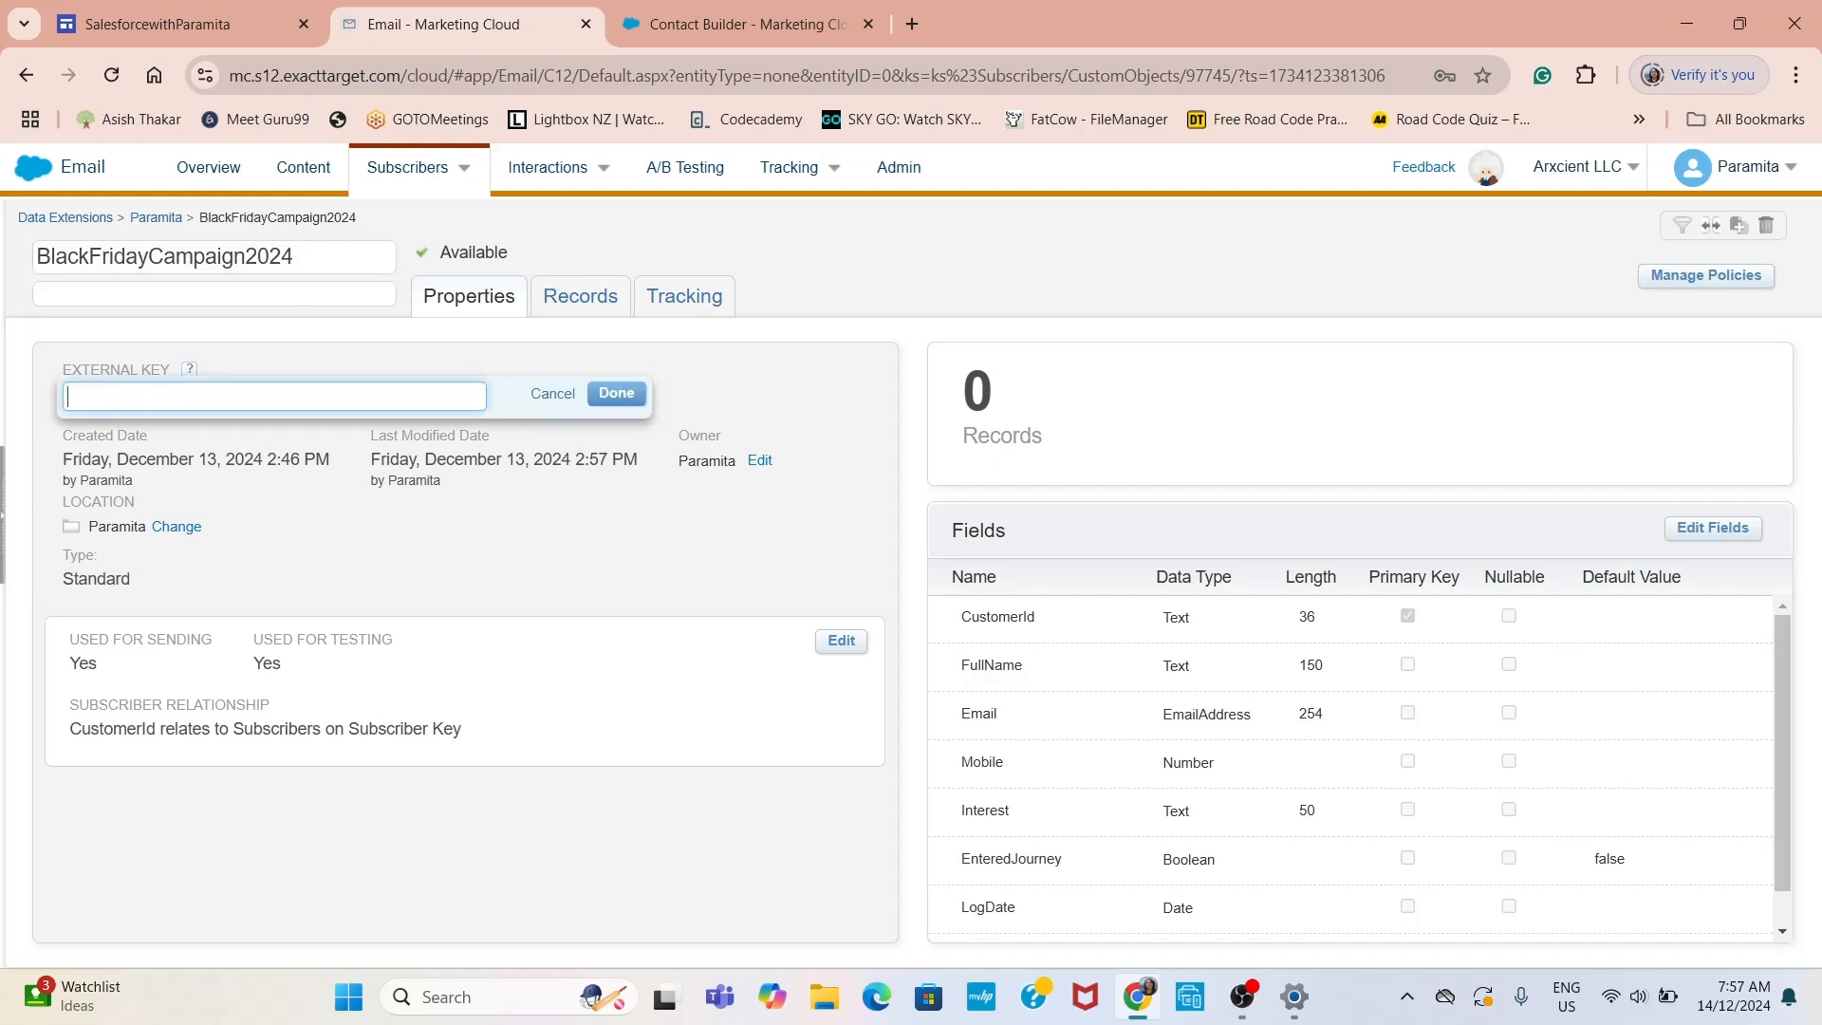
key("ctrl+v")
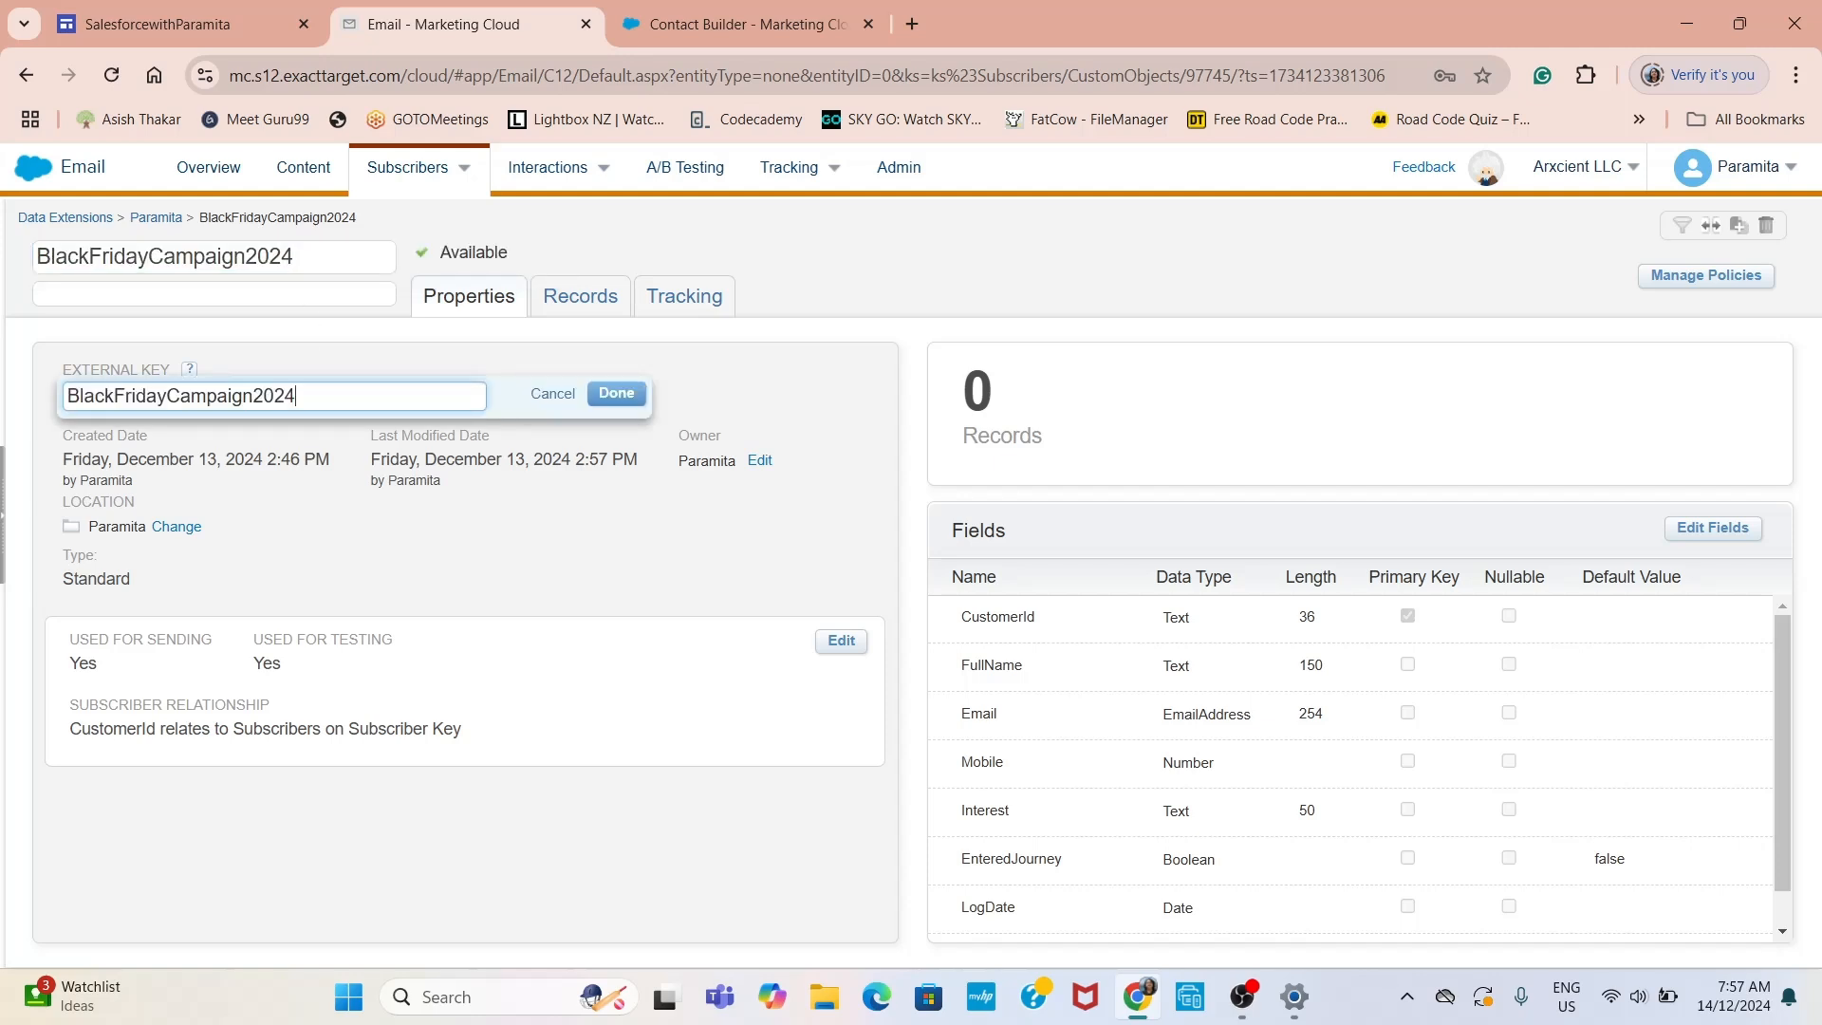
left_click(616, 393)
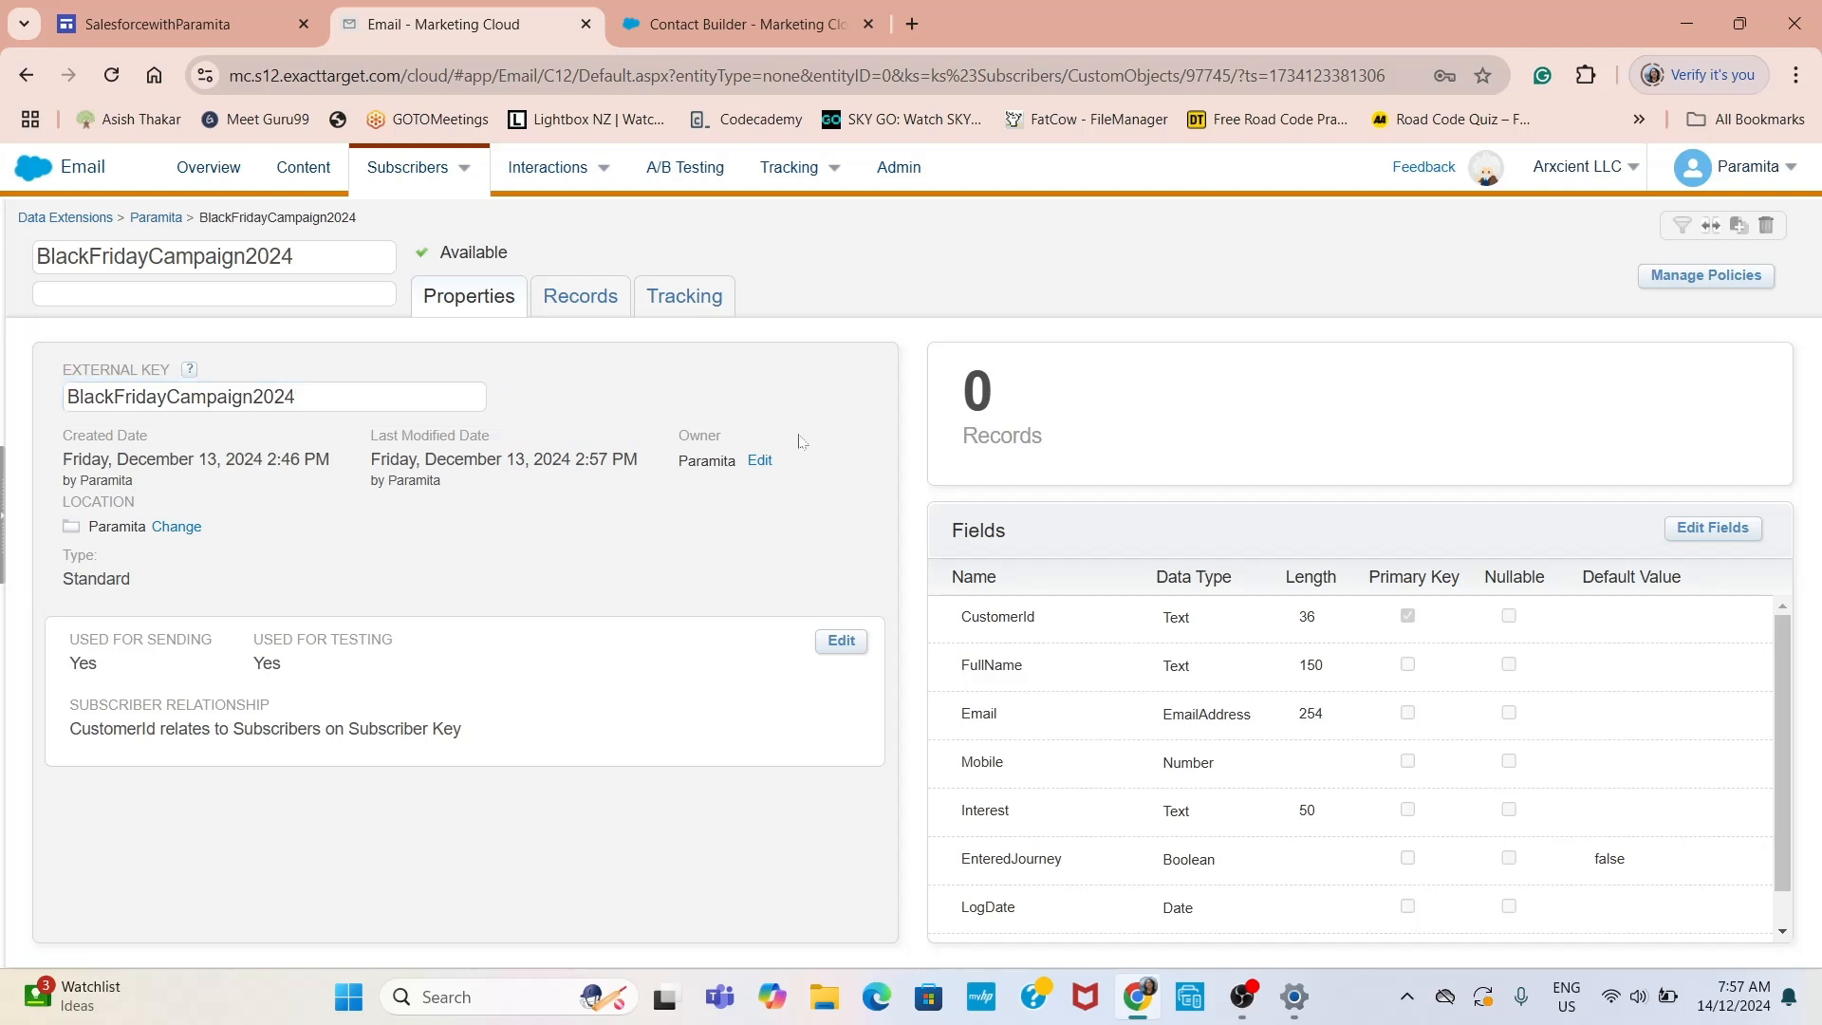
scroll(1085, 689, "down", 1)
scroll(1211, 712, "up", 1)
Switch to Contact Builder, restart the link and join Contact Key to CustomerId of BlackFridayCampaign2024 one-to-one, accepting the data model change
left_click(693, 30)
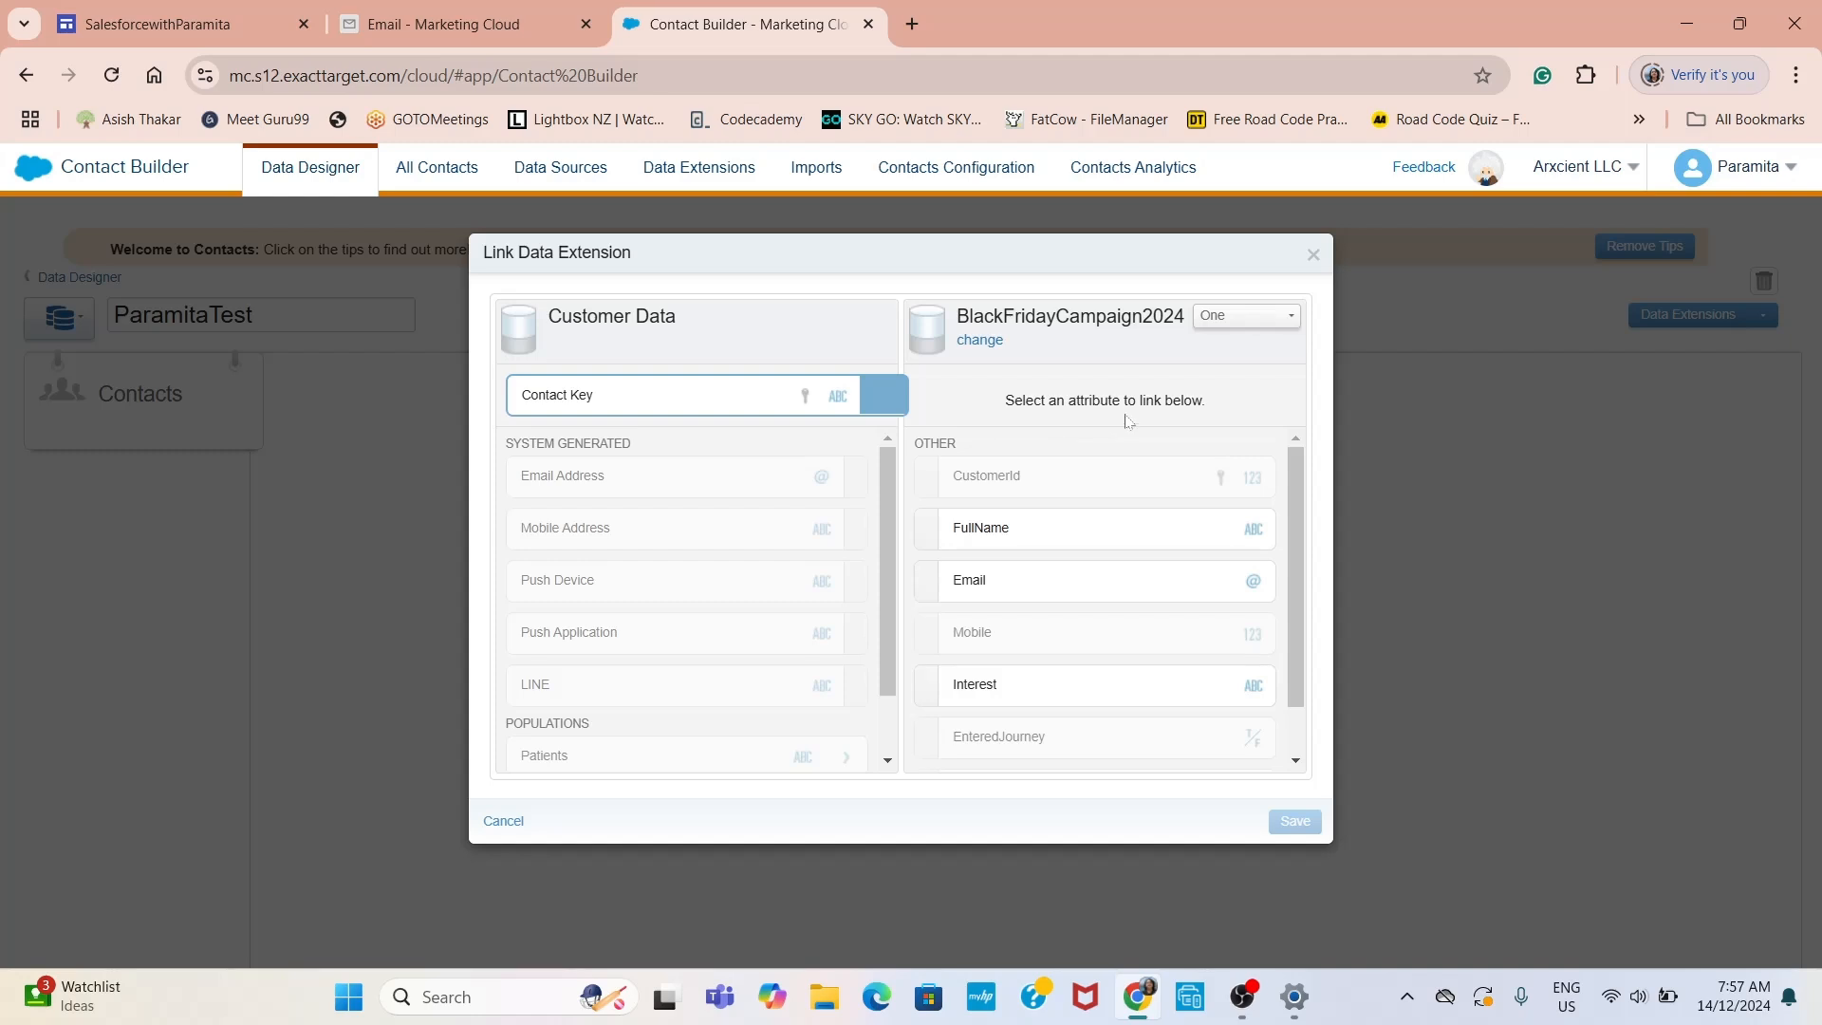
left_click(493, 824)
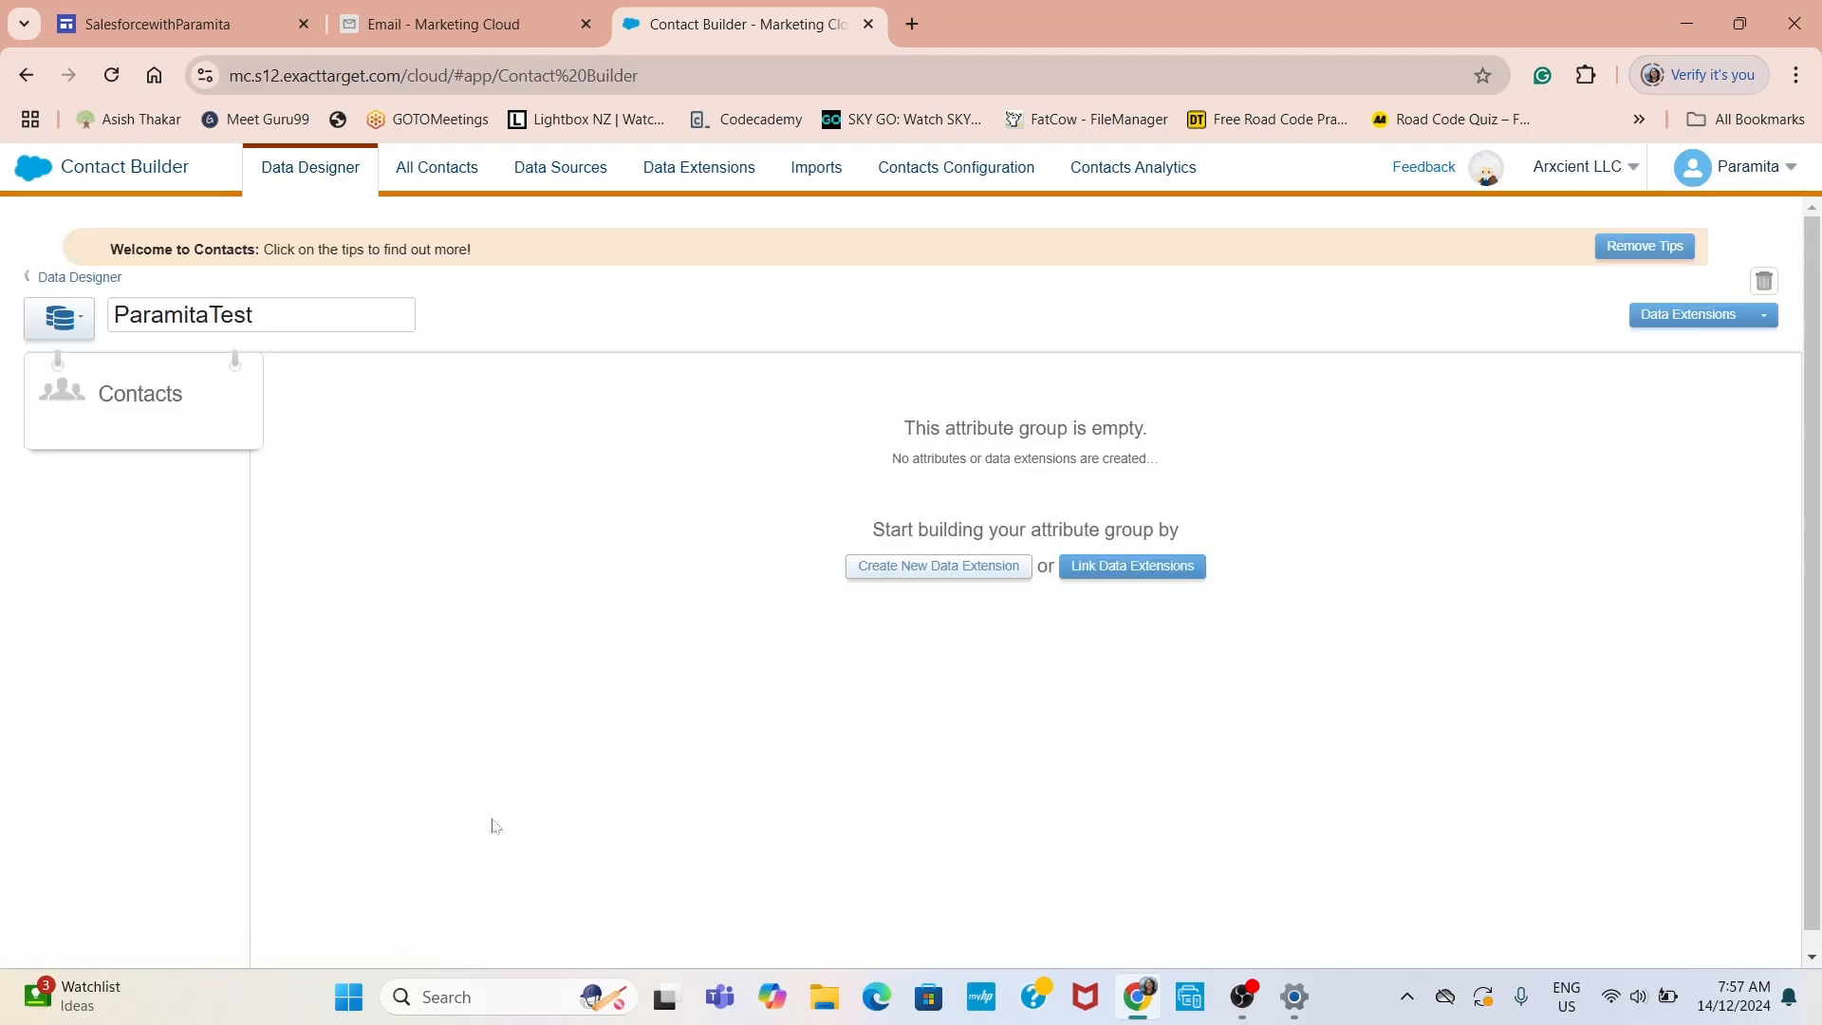
left_click(1154, 576)
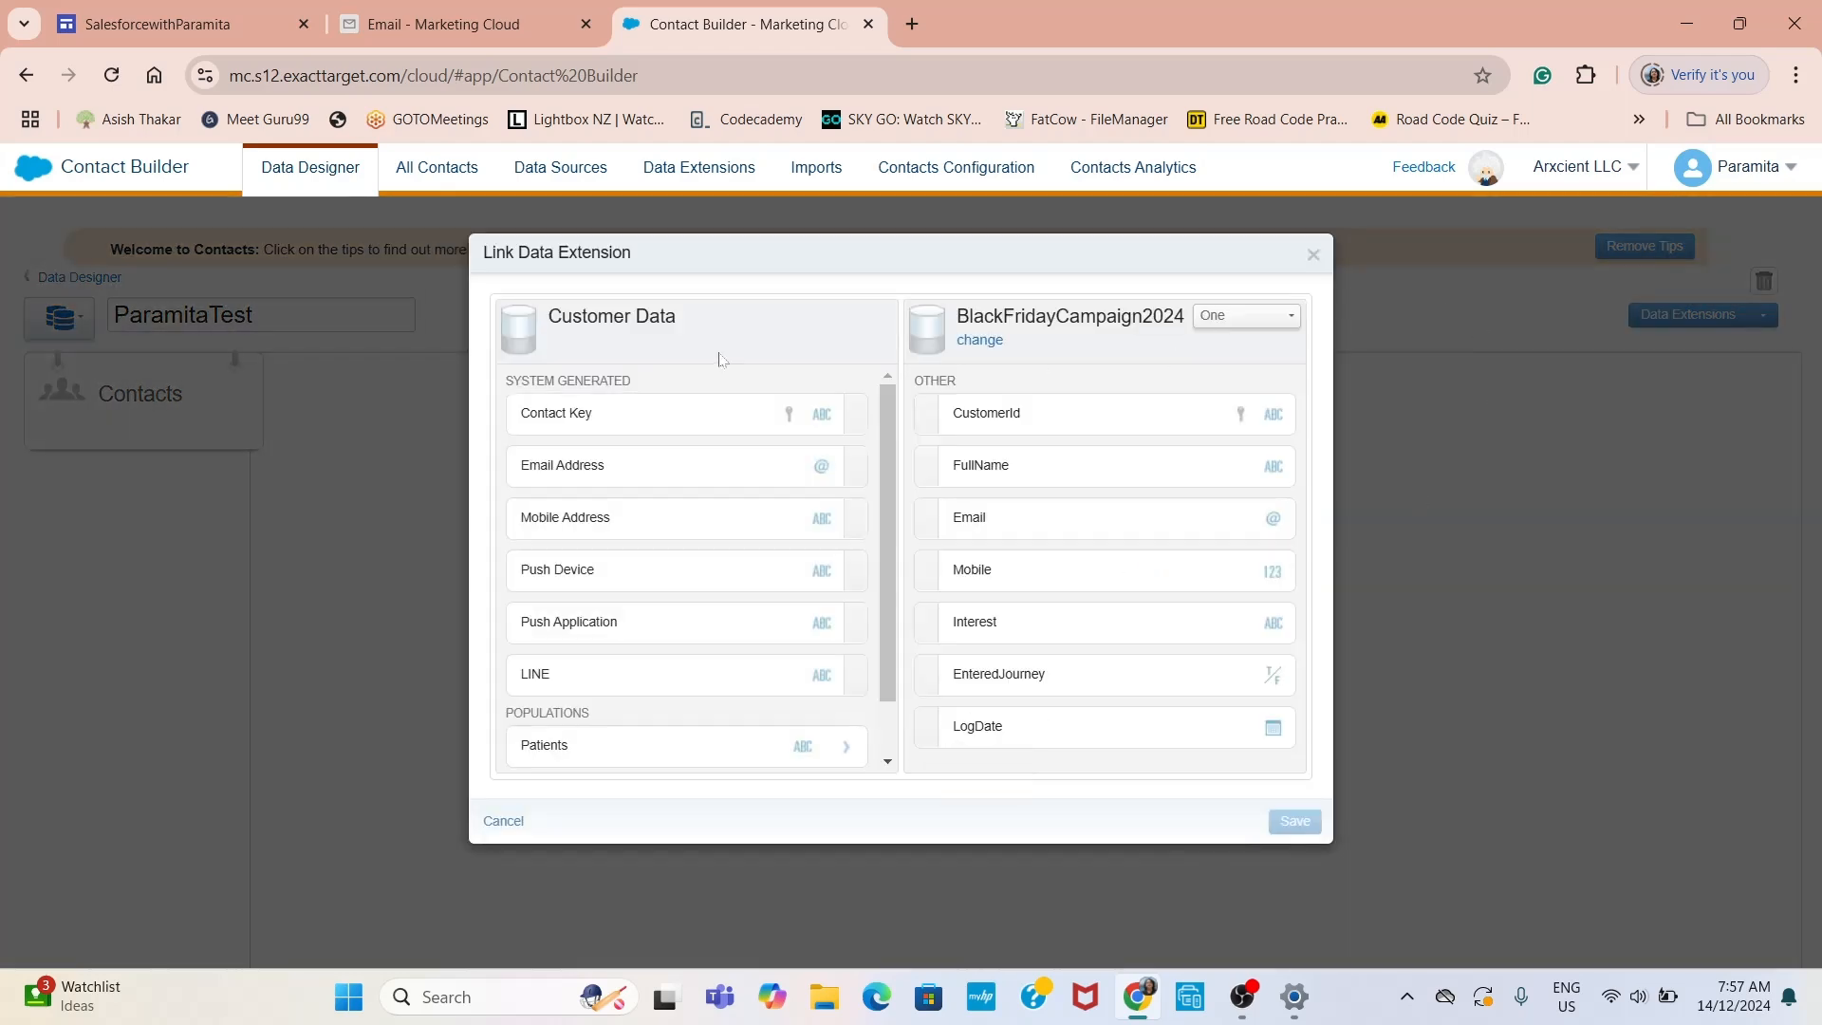
left_click(600, 418)
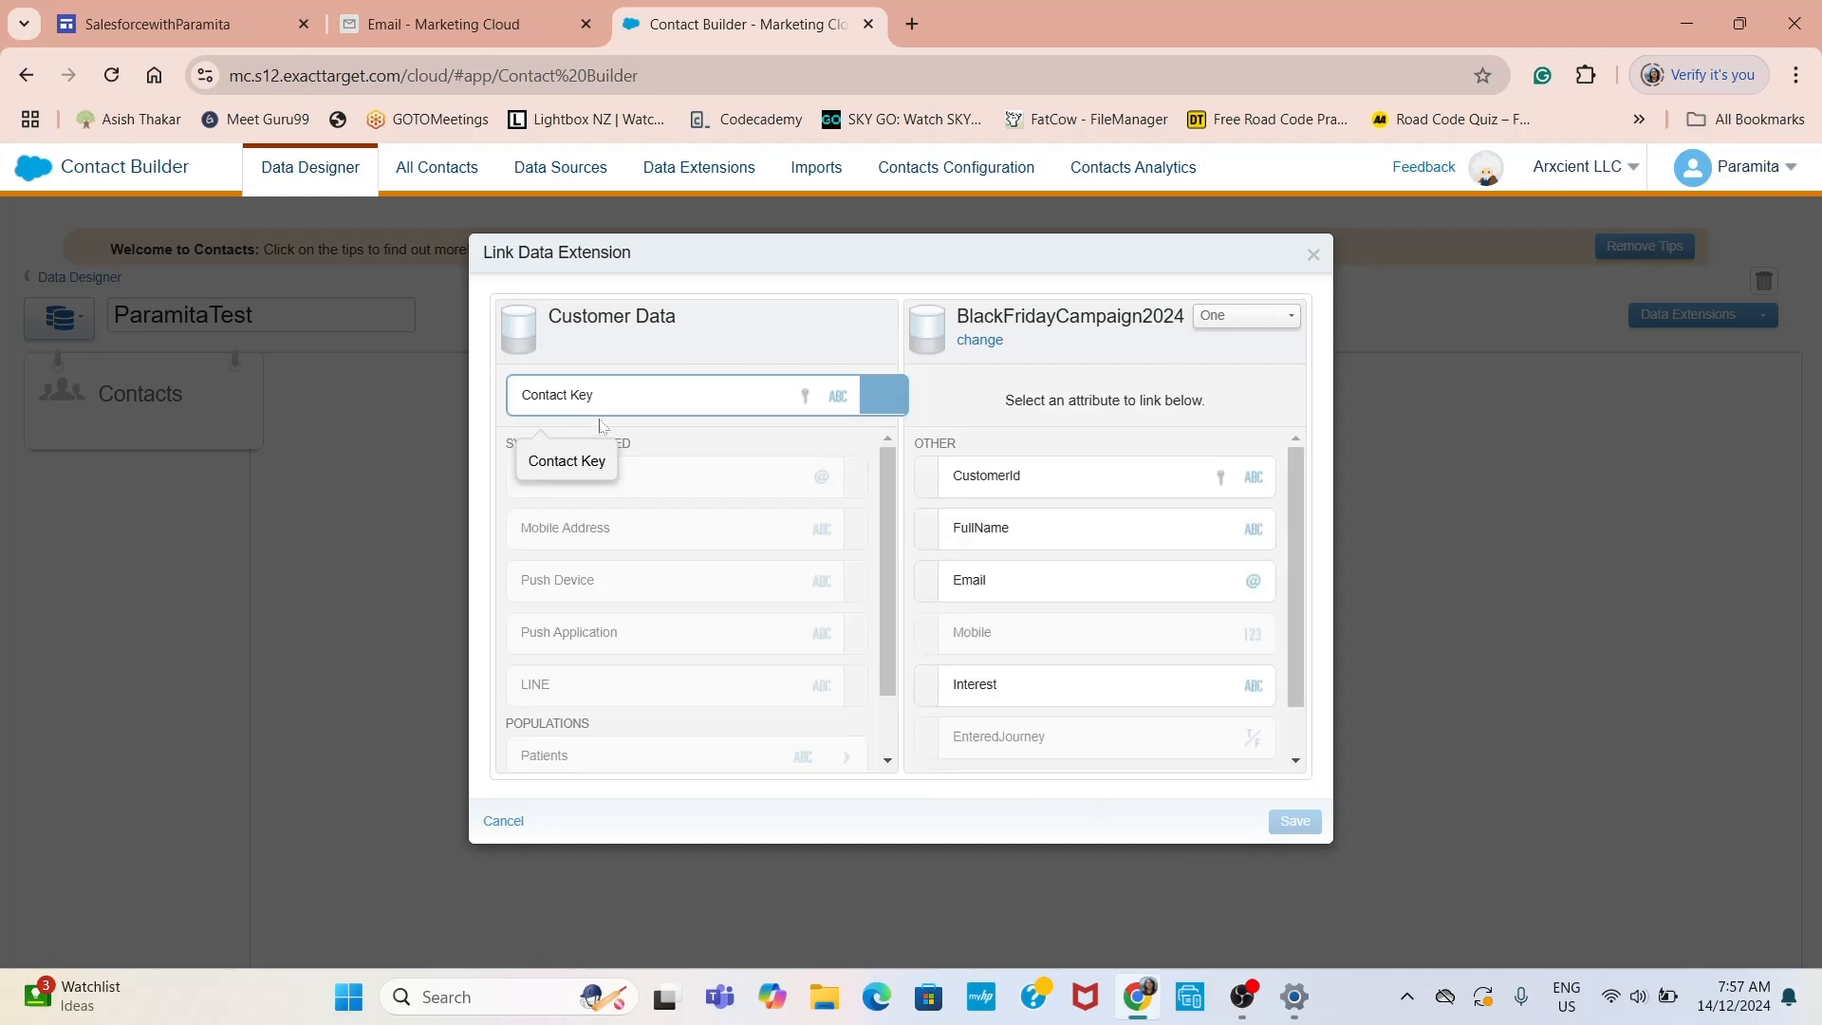
left_click(1042, 486)
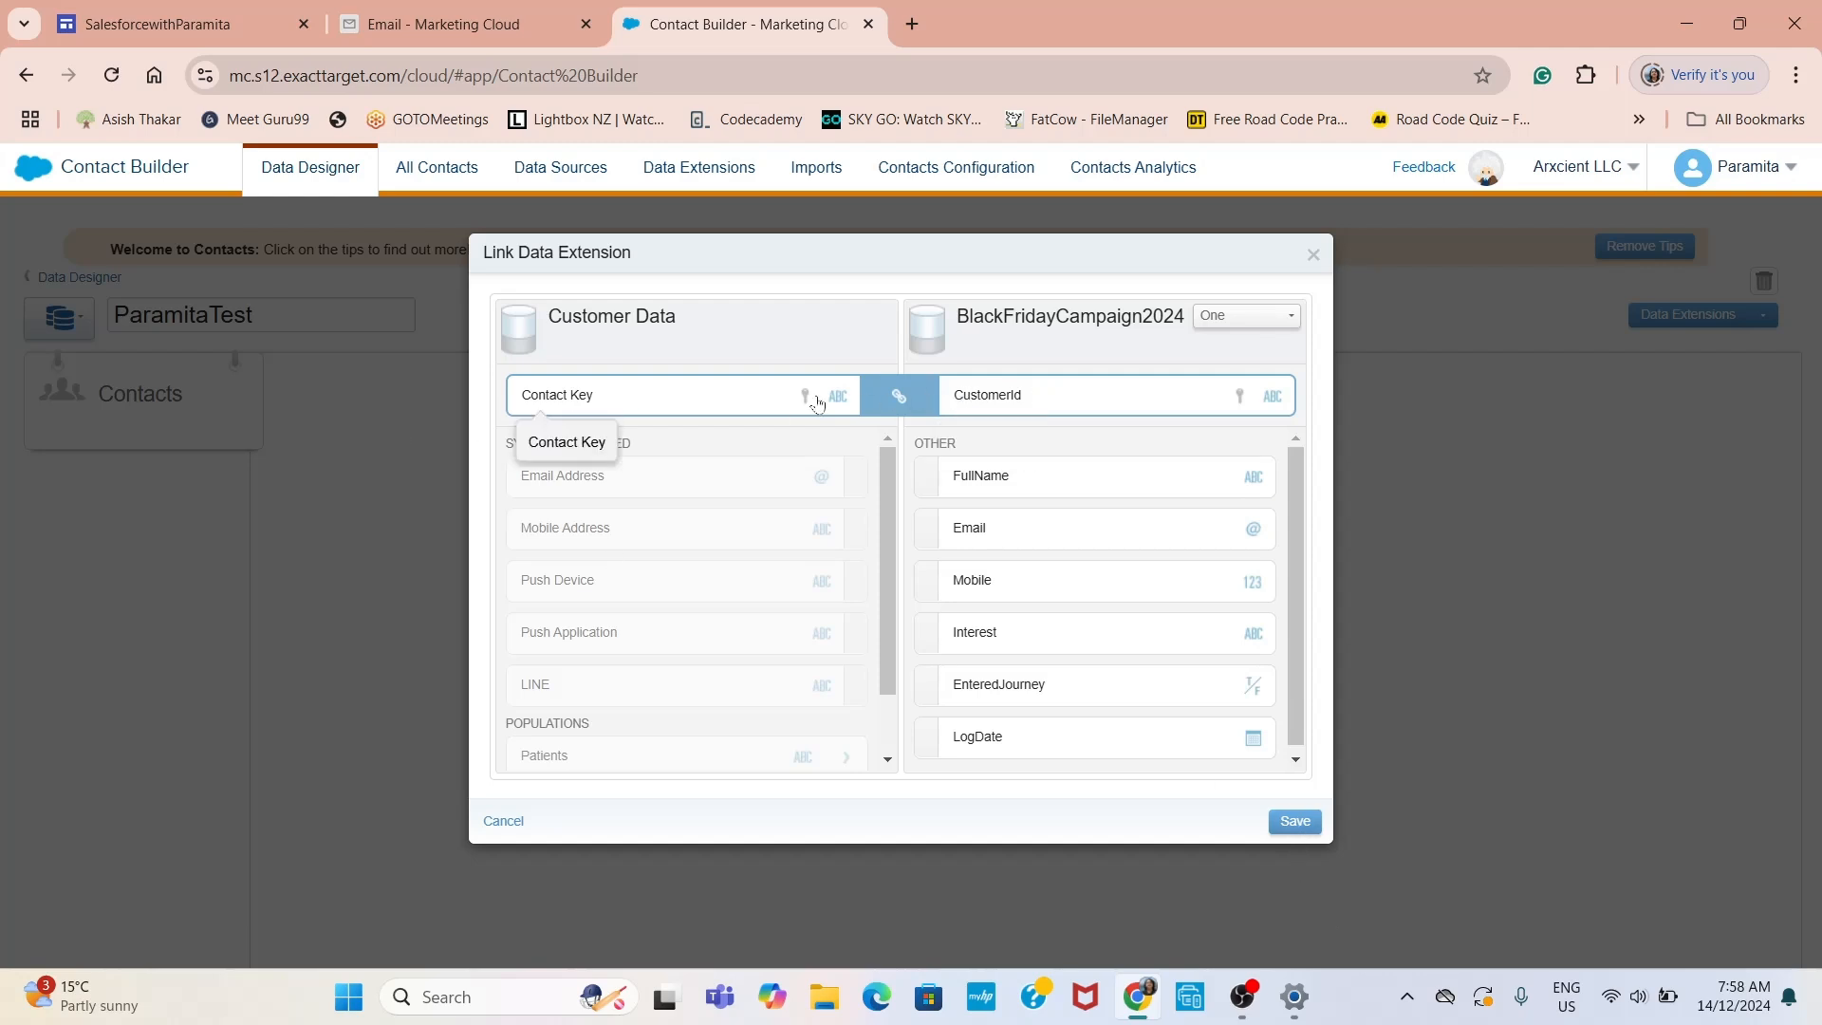
left_click(1293, 325)
left_click(1293, 326)
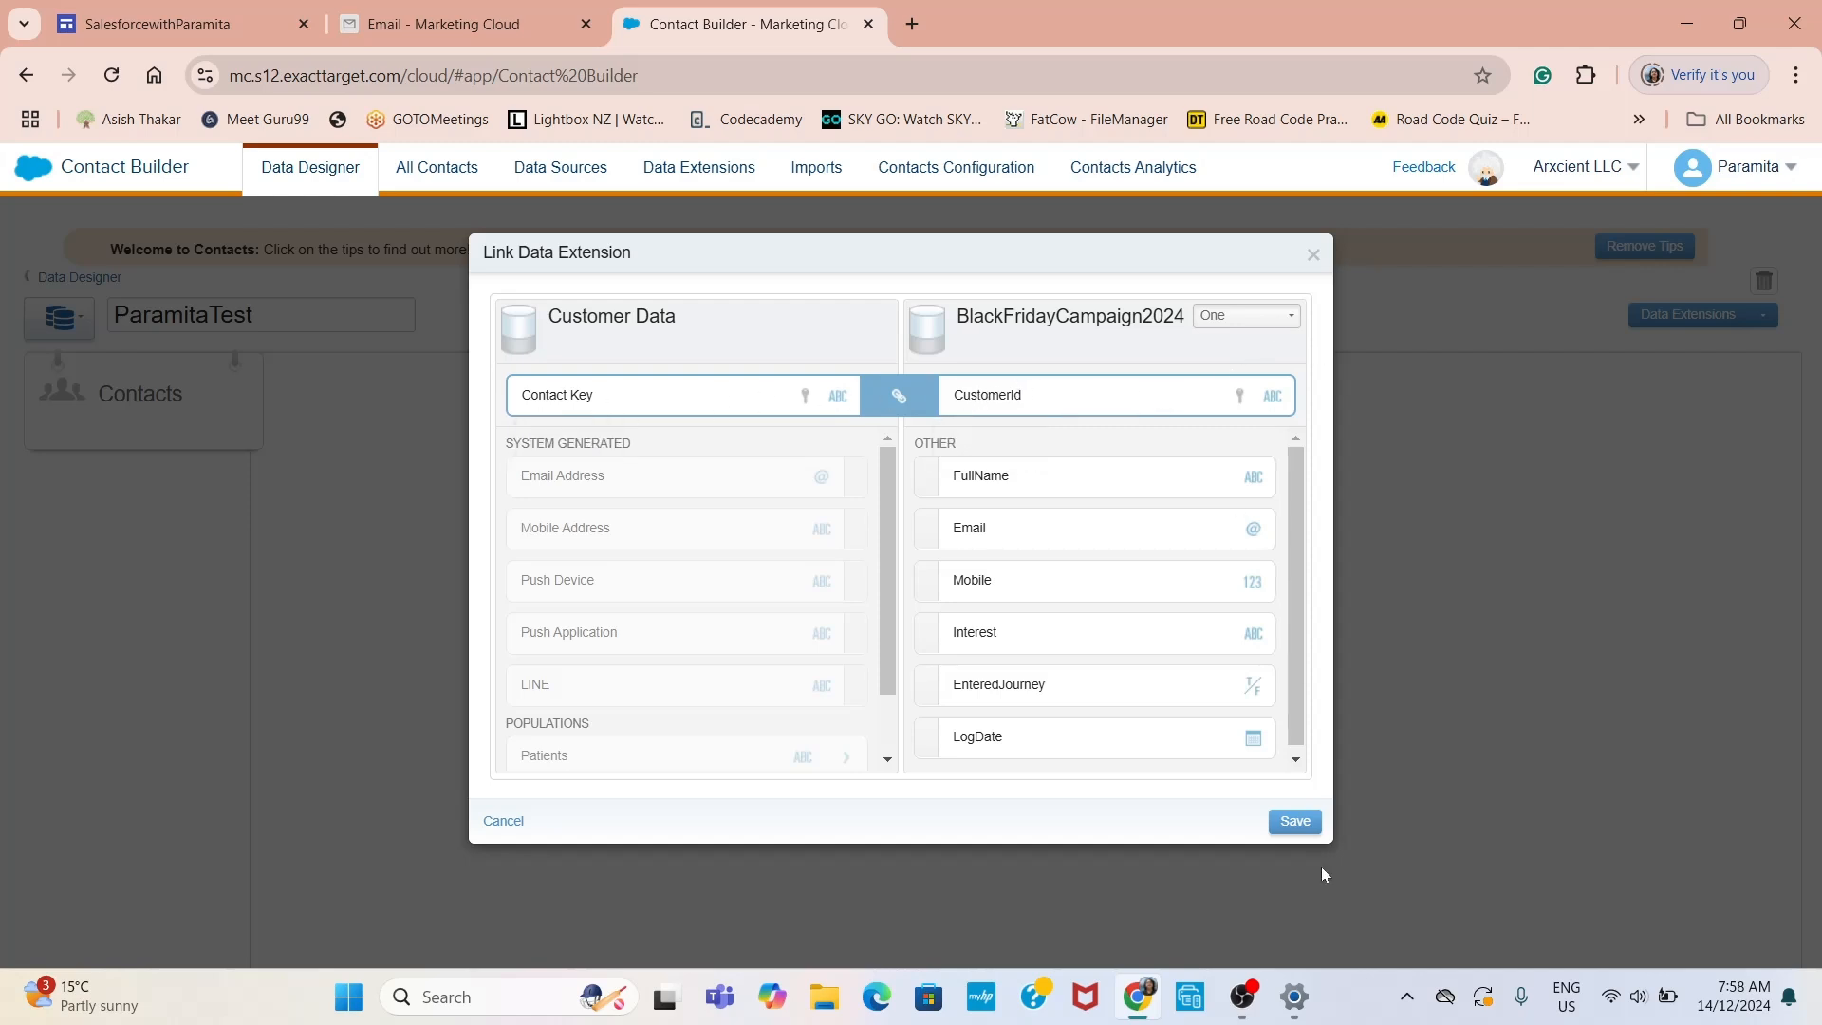
left_click(1296, 822)
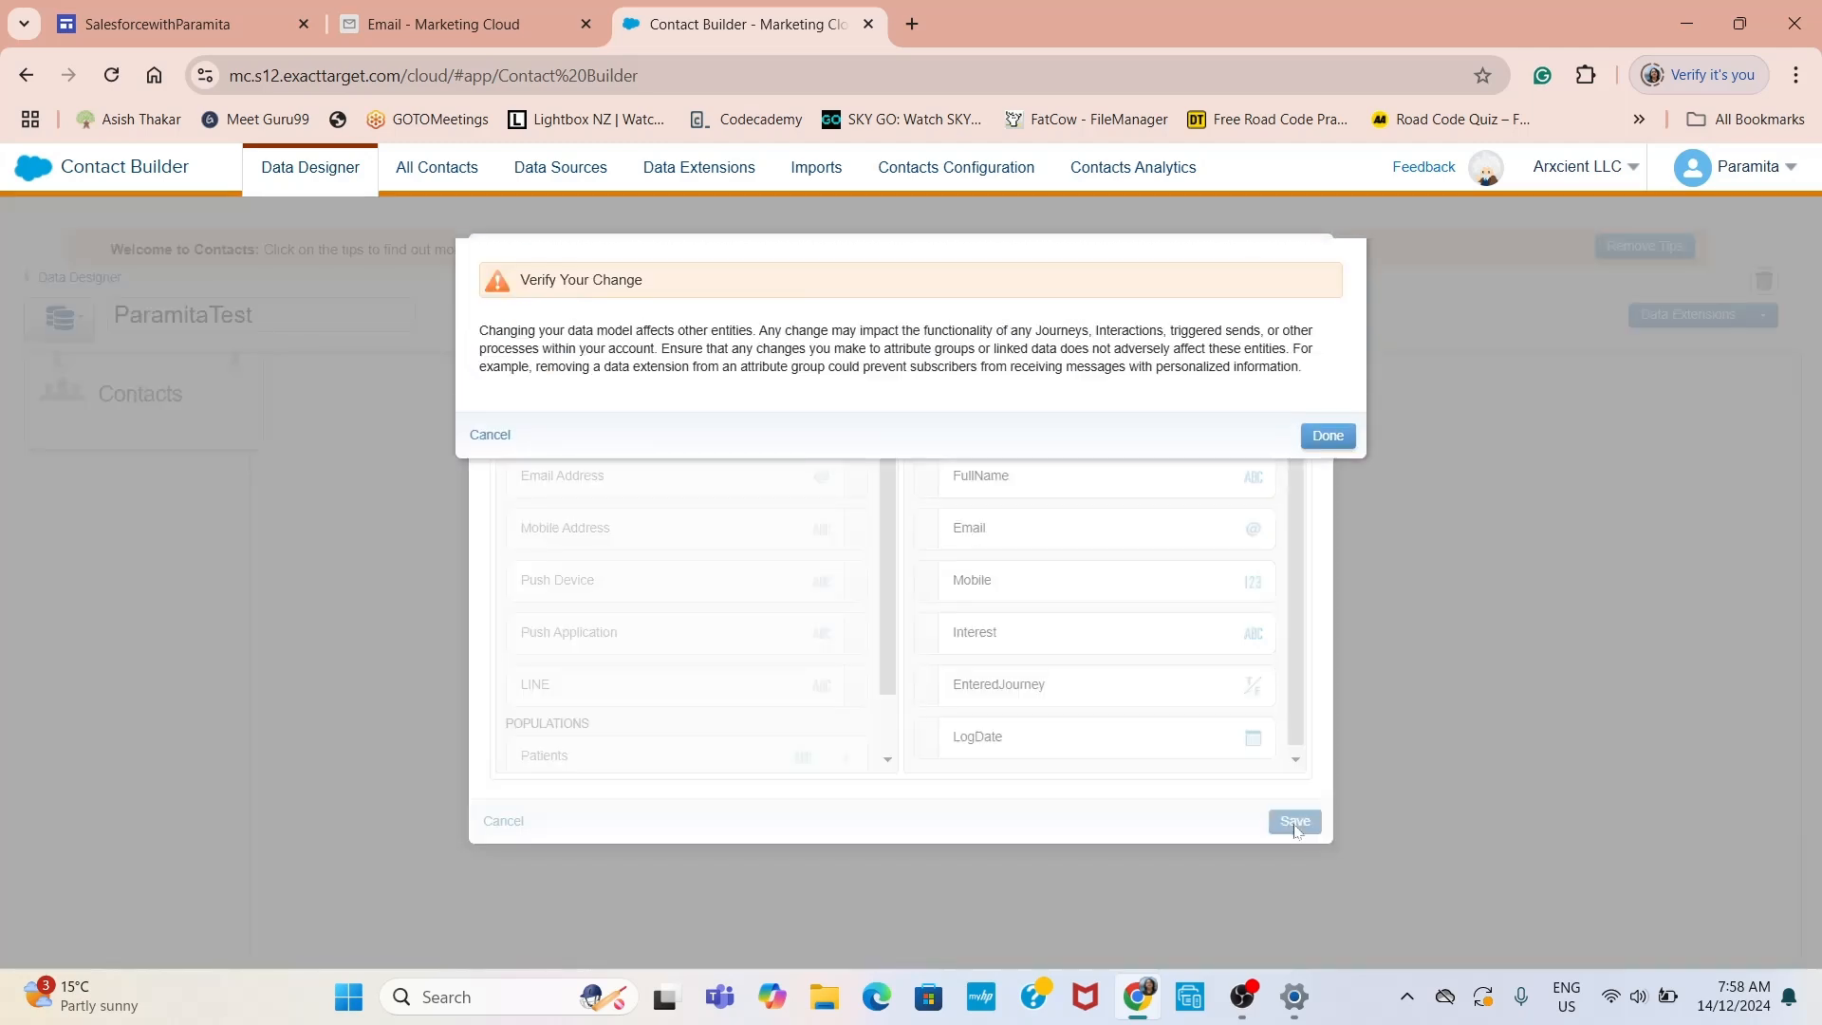
left_click(1342, 437)
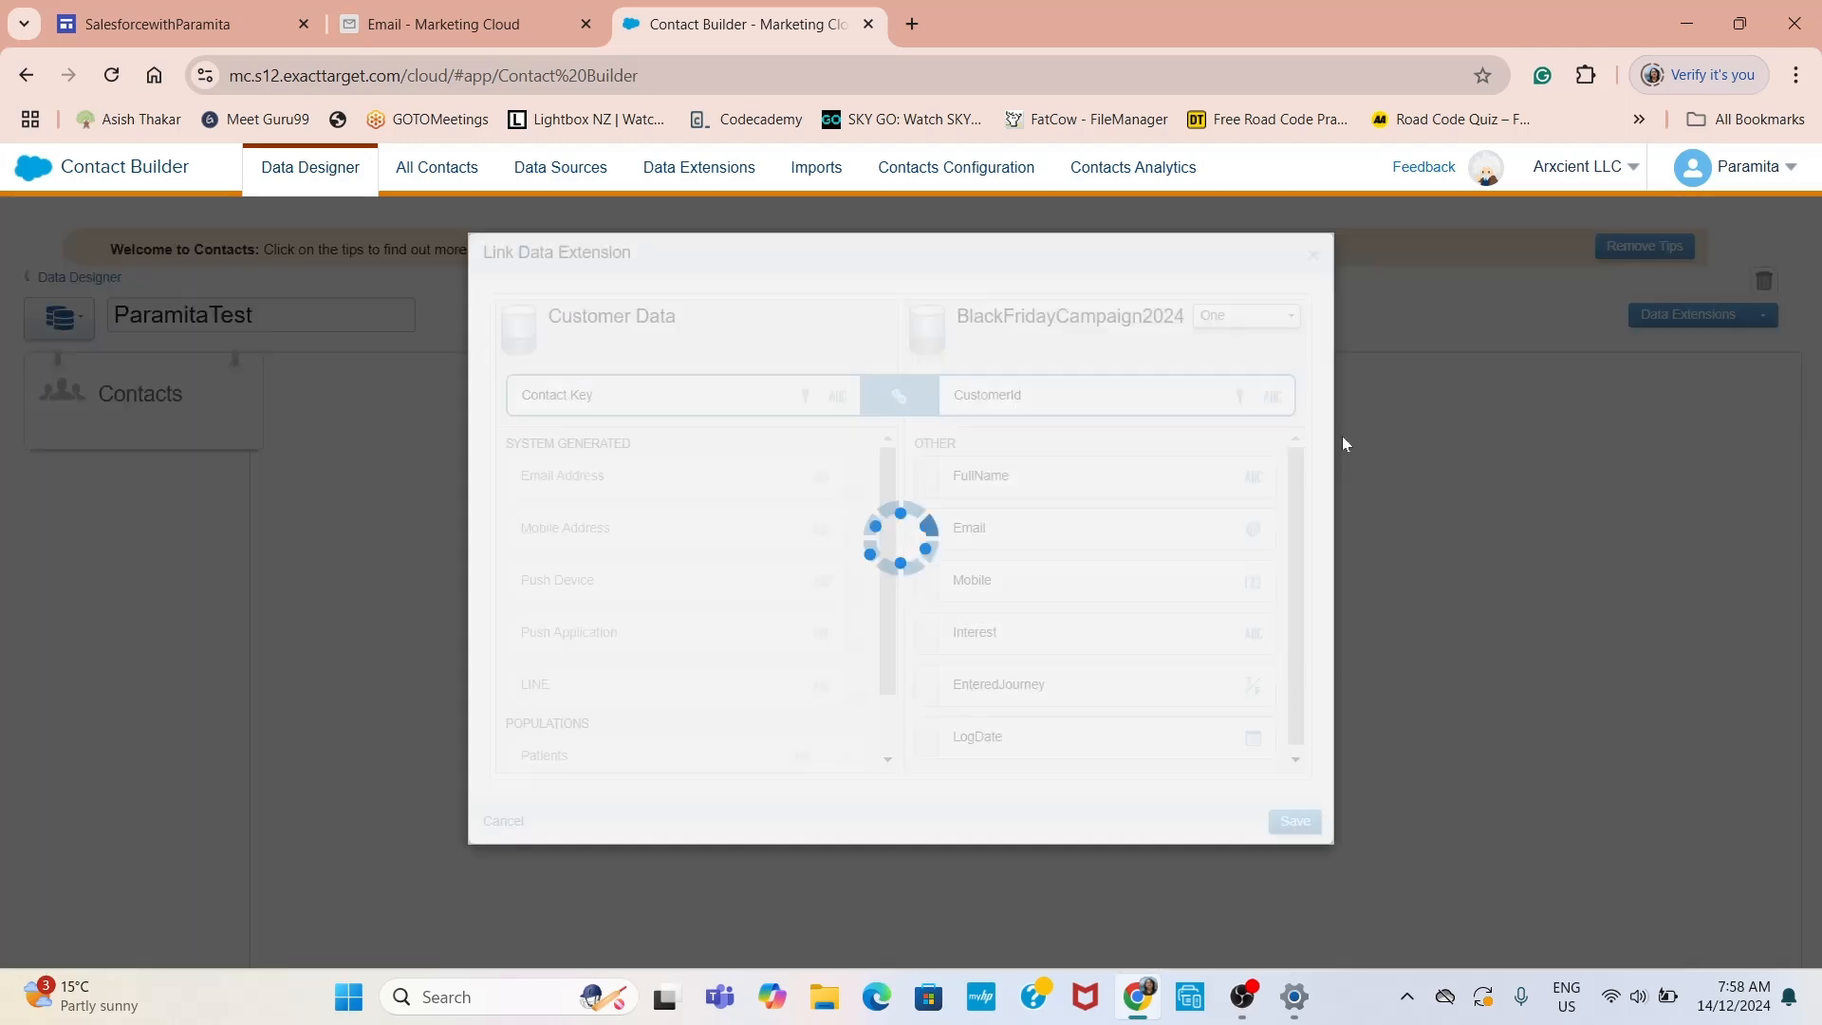
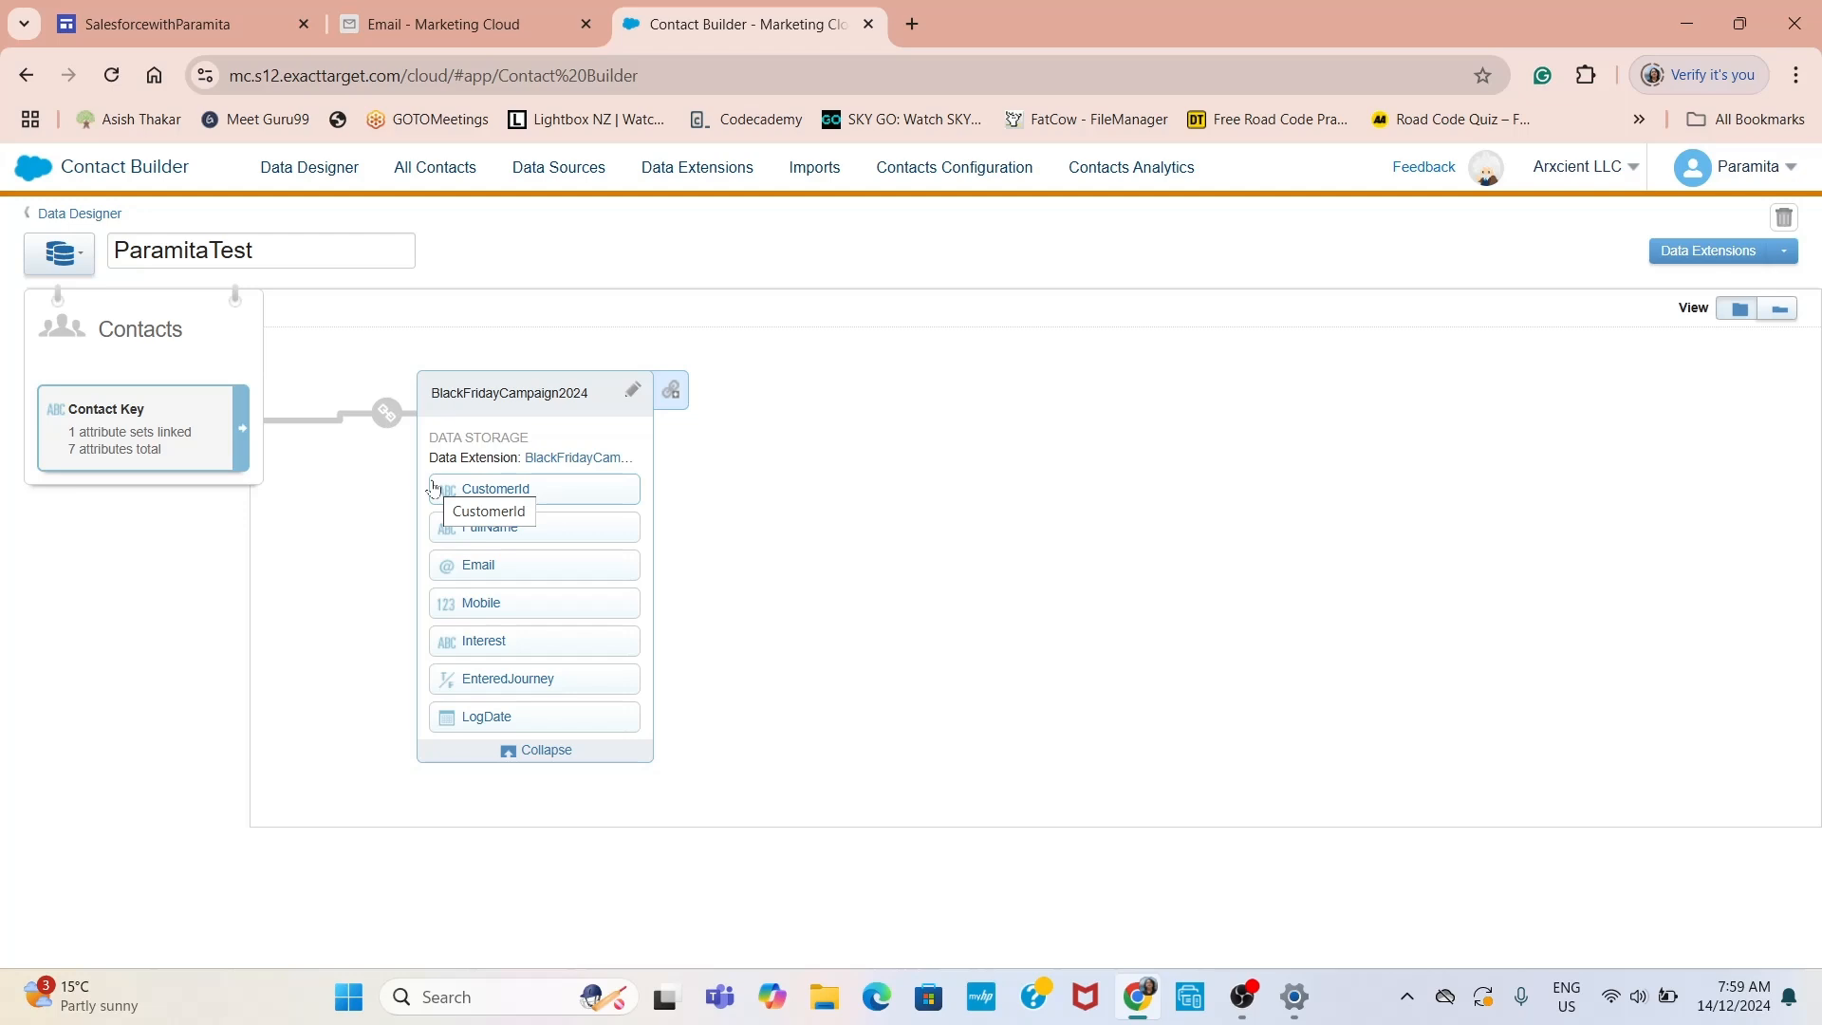
Link BlackFridayCampaign2024 to the CustomerRegister data extension on CustomerId as a one-to-one relationship, accepting the data model change
left_click(673, 395)
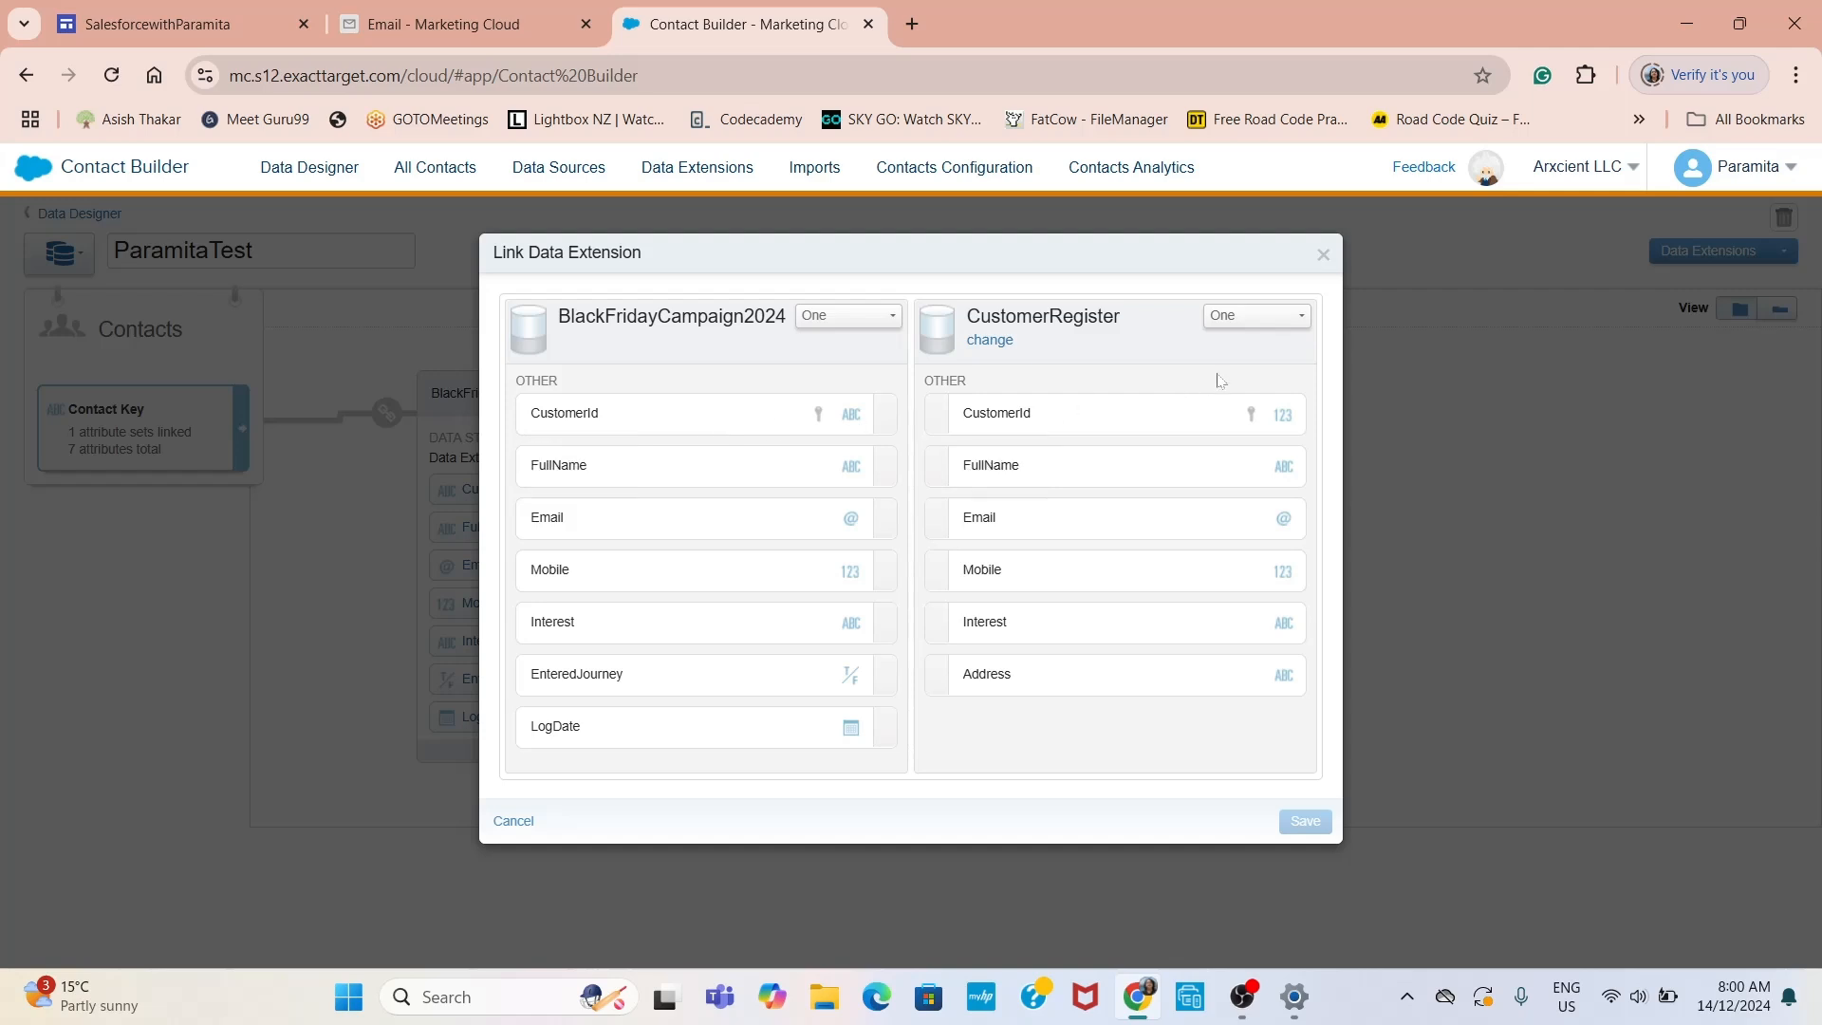
left_click(1301, 318)
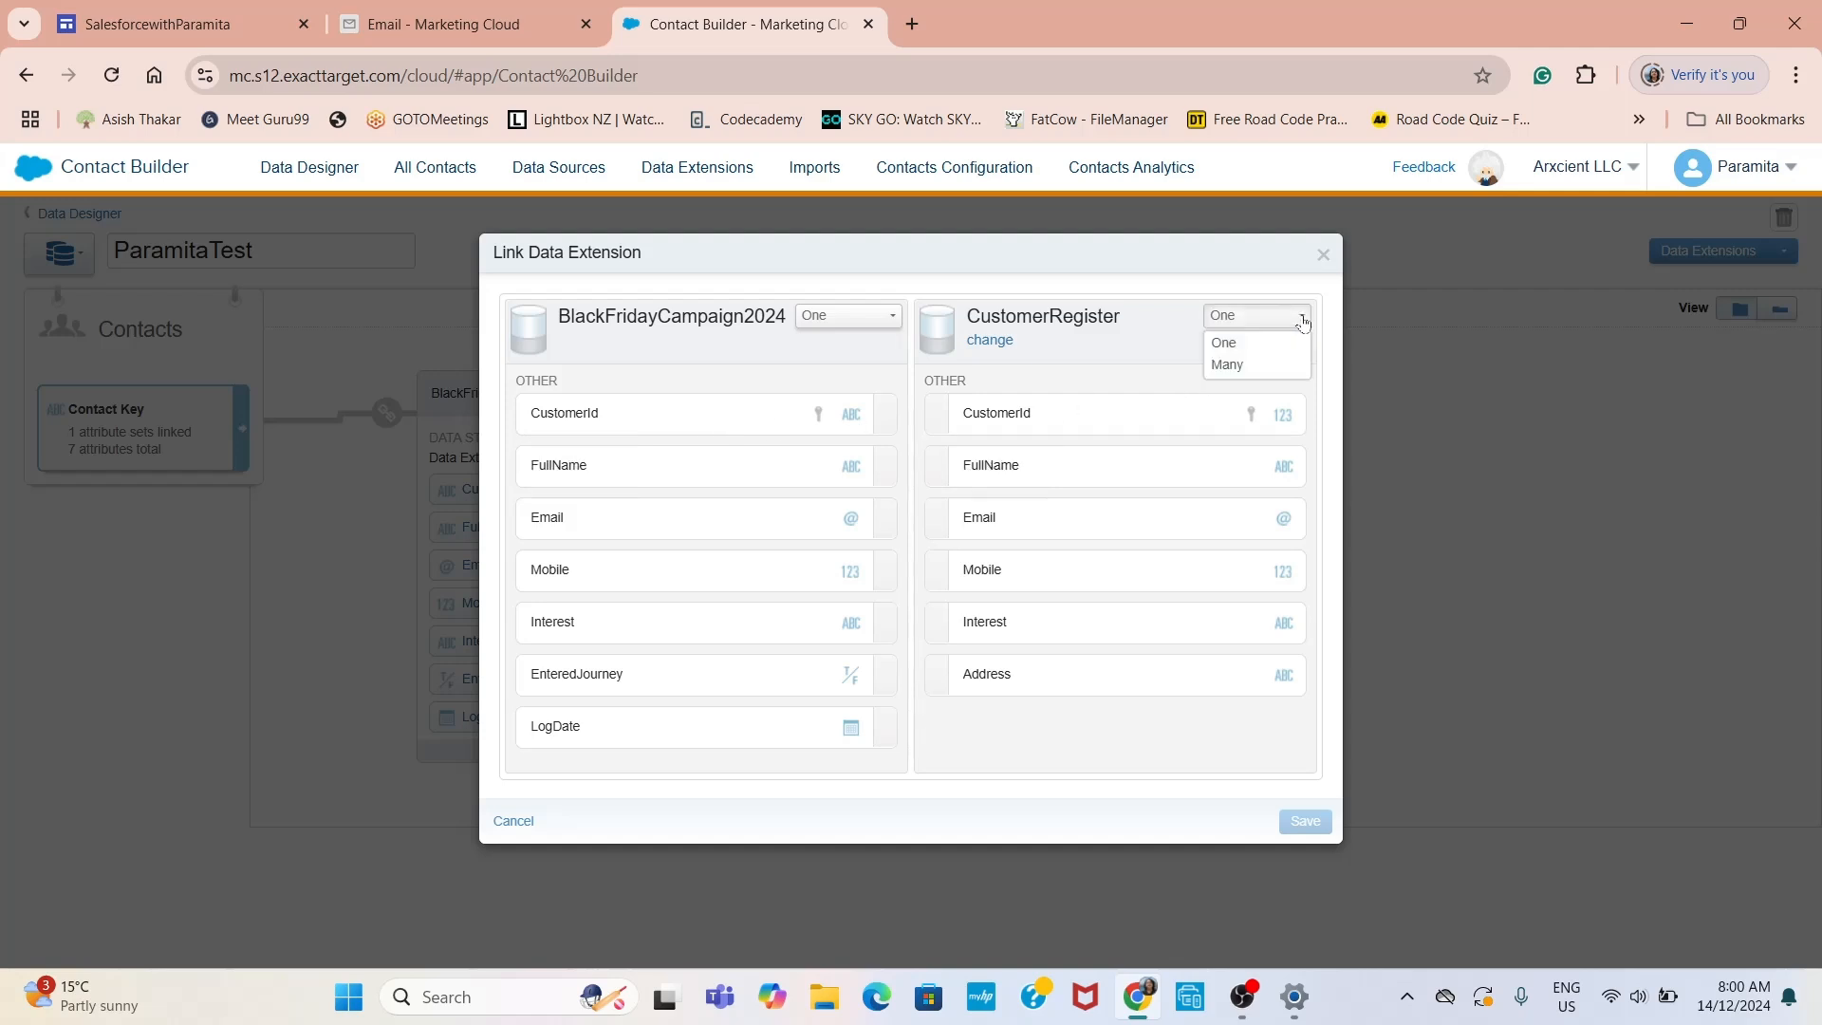
left_click(1297, 319)
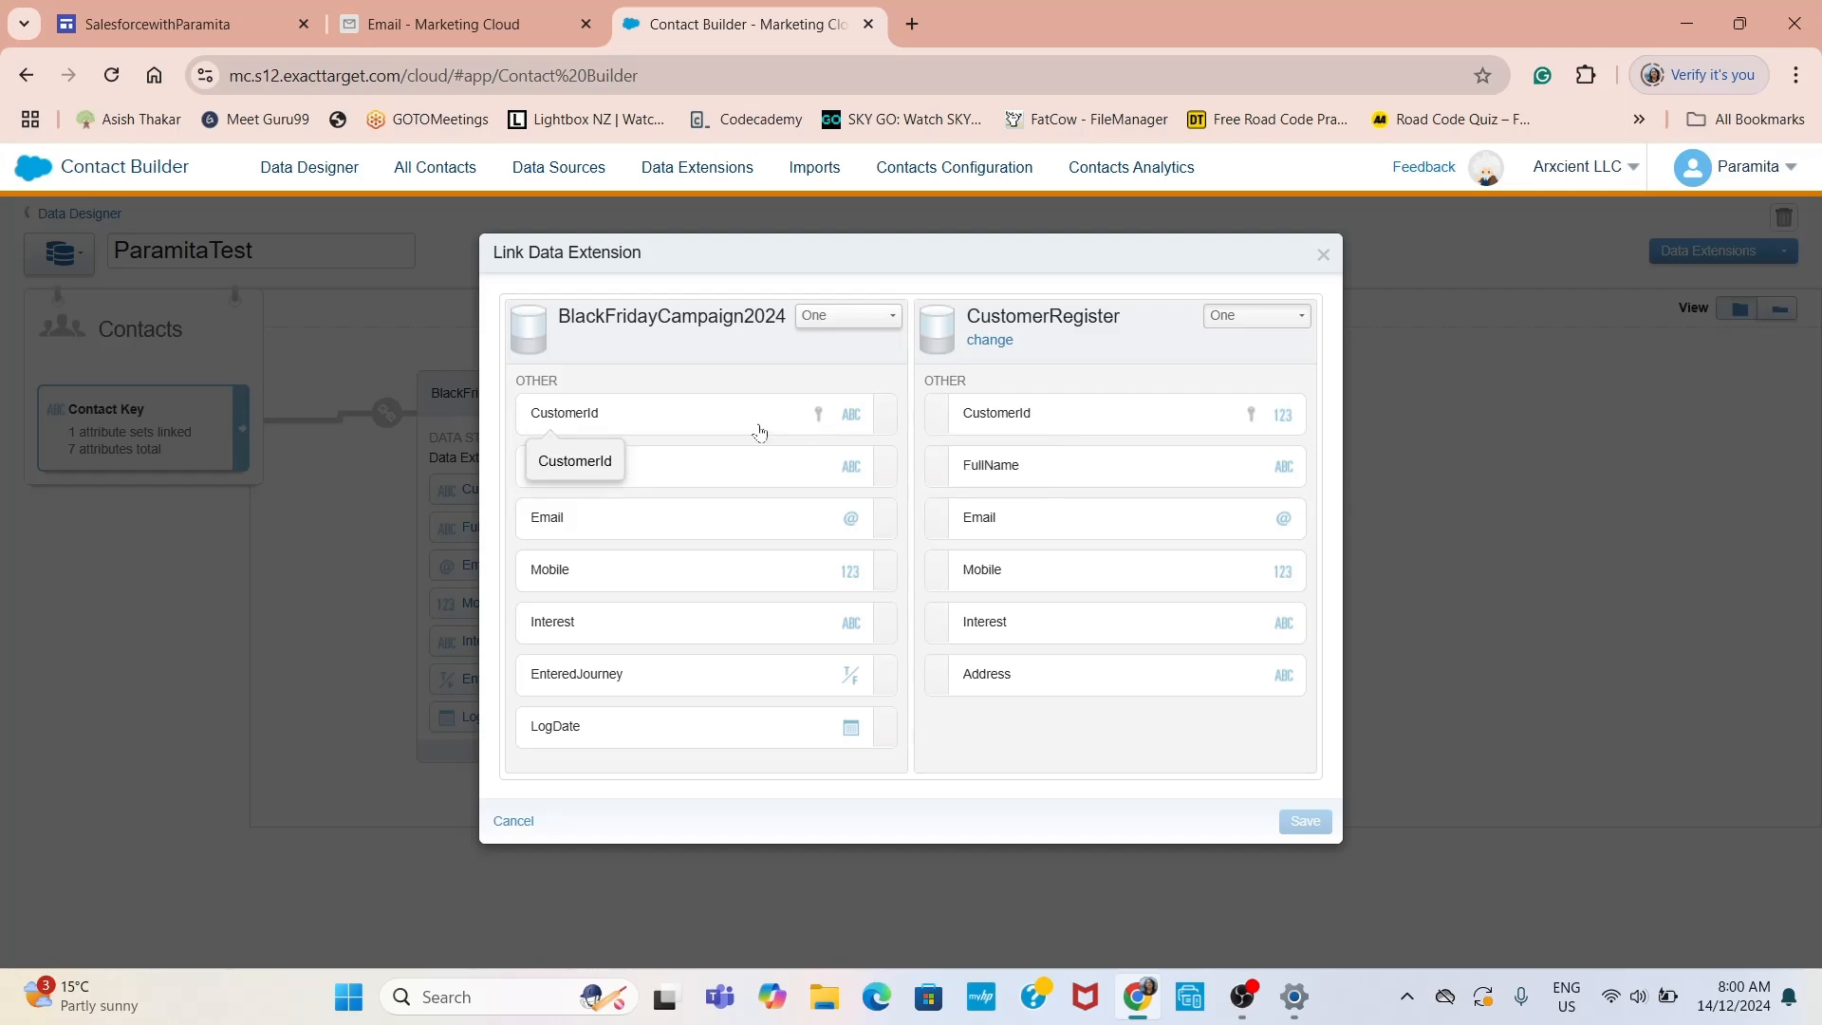
left_click(688, 432)
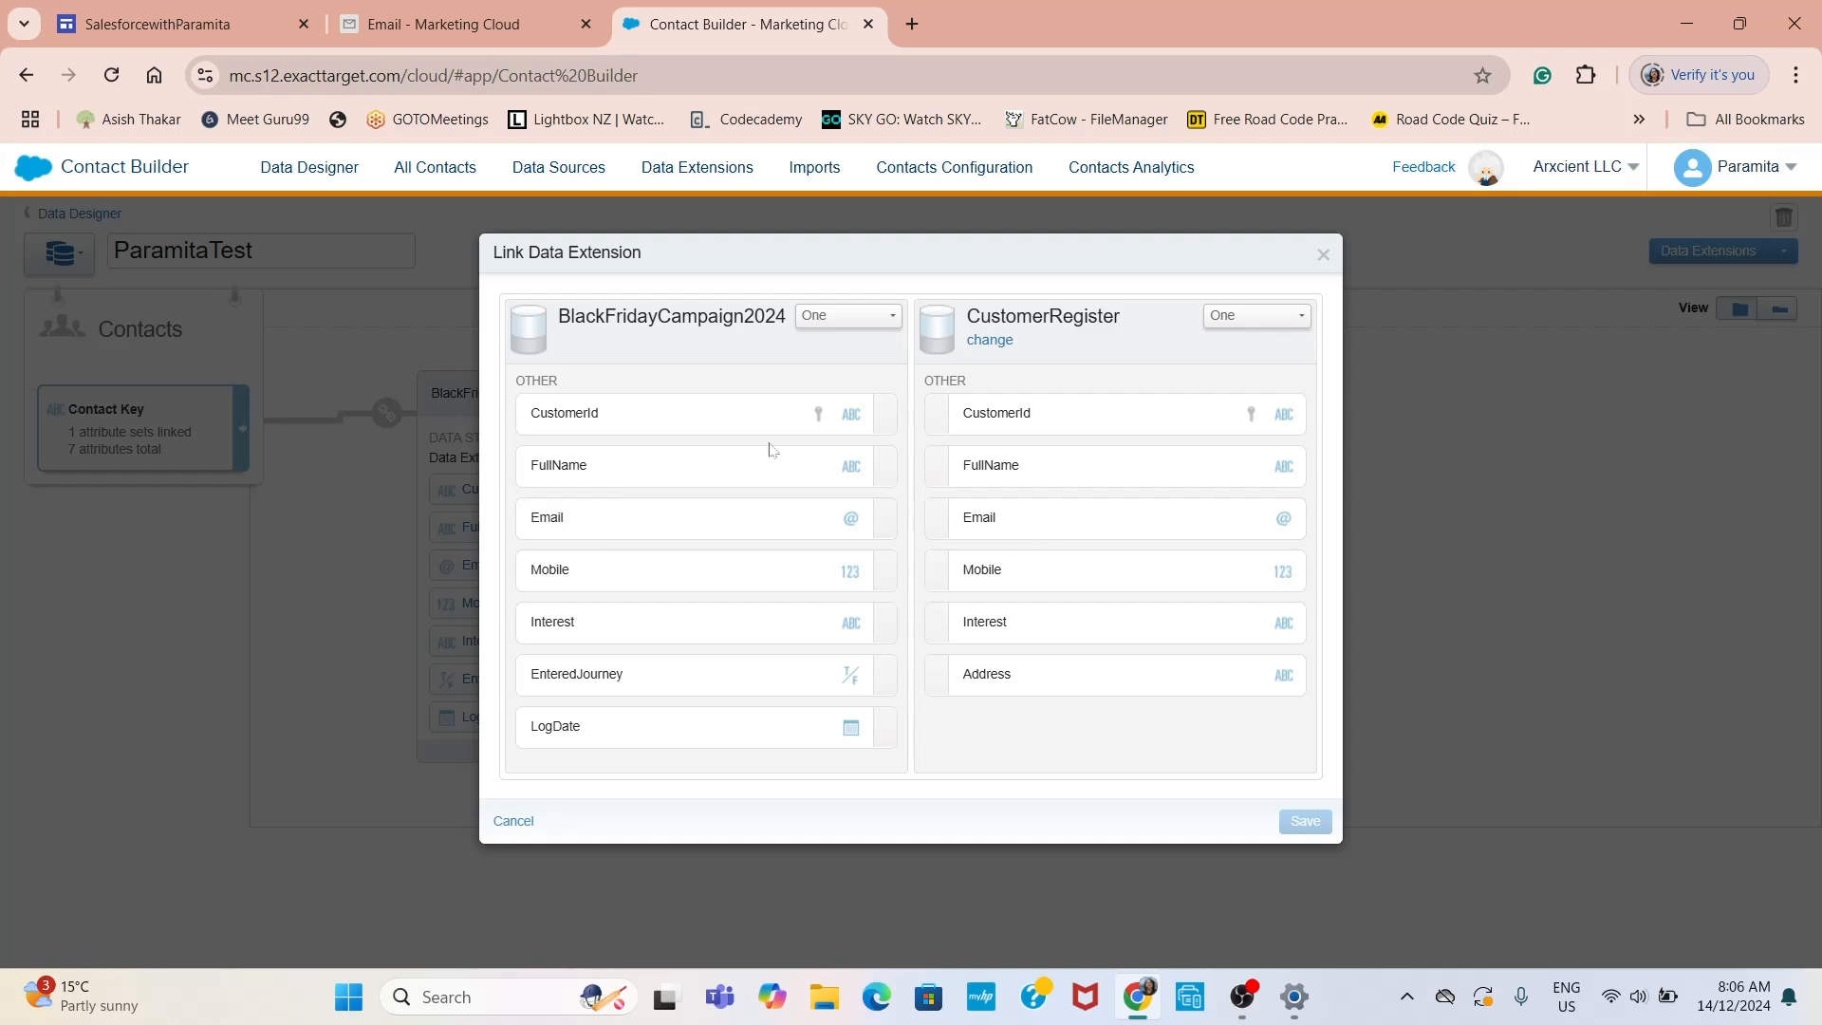
left_click(708, 426)
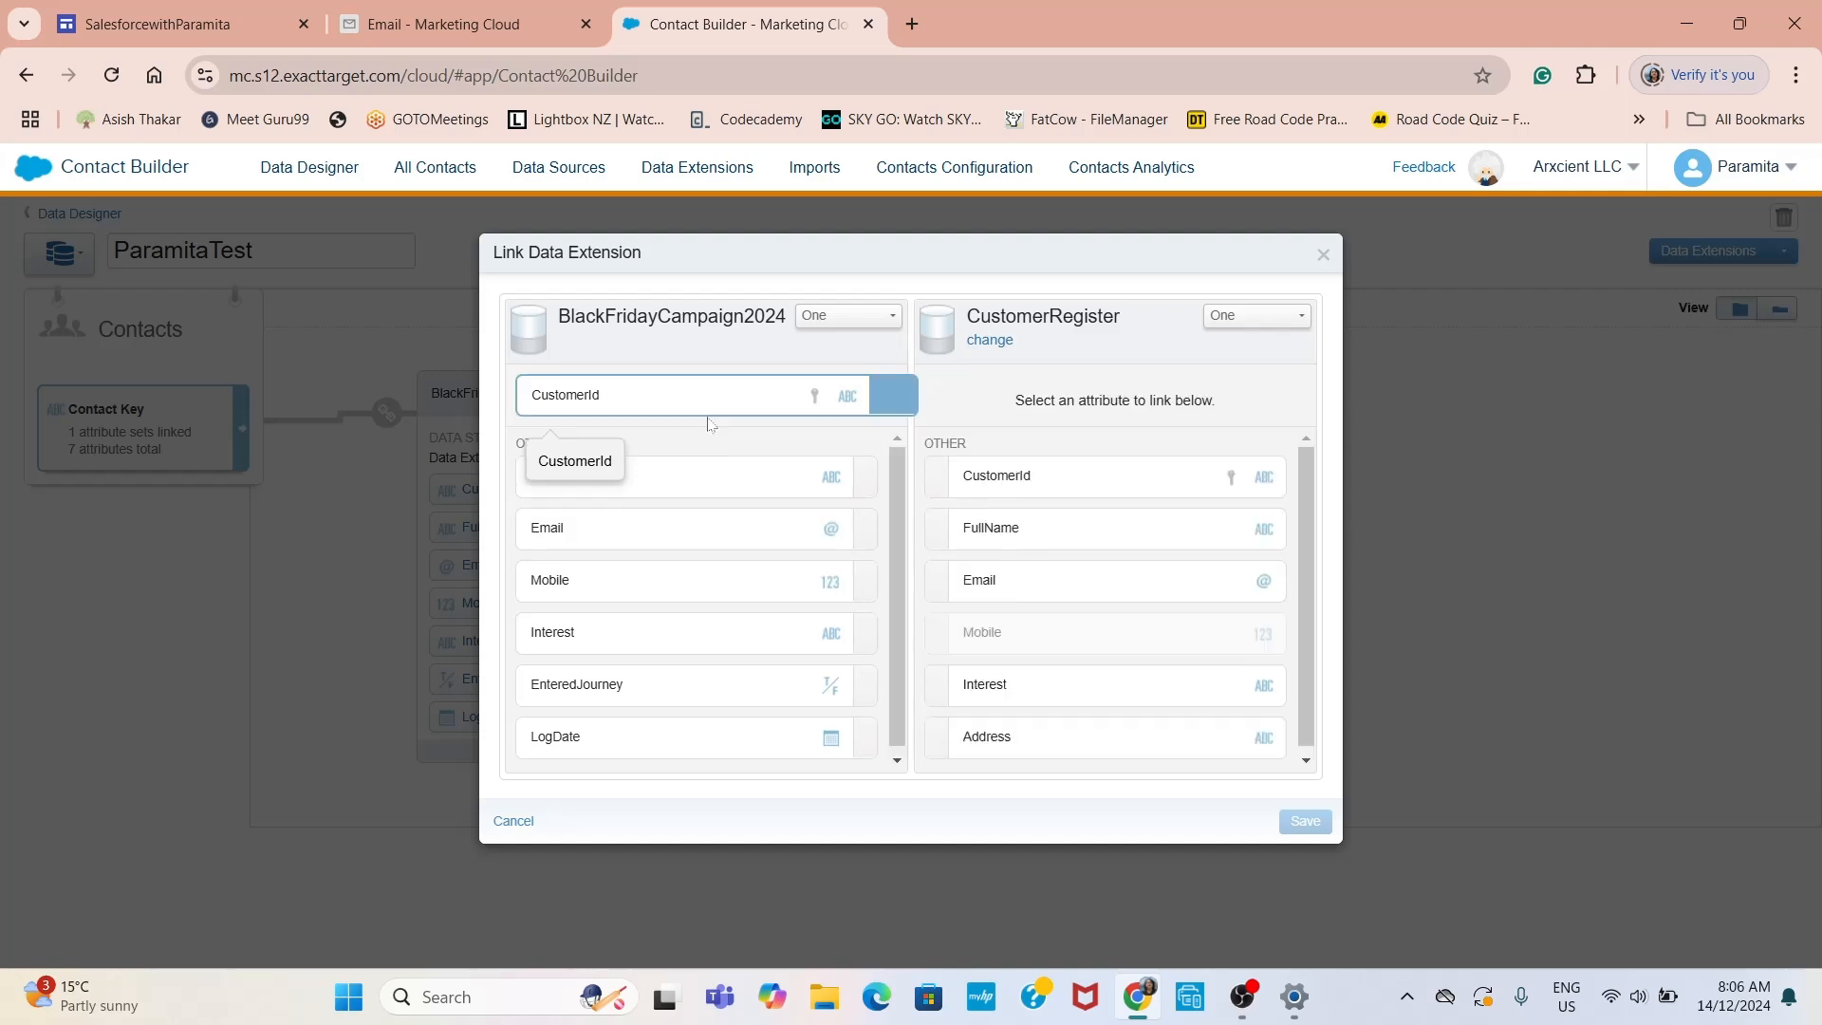
left_click(1044, 484)
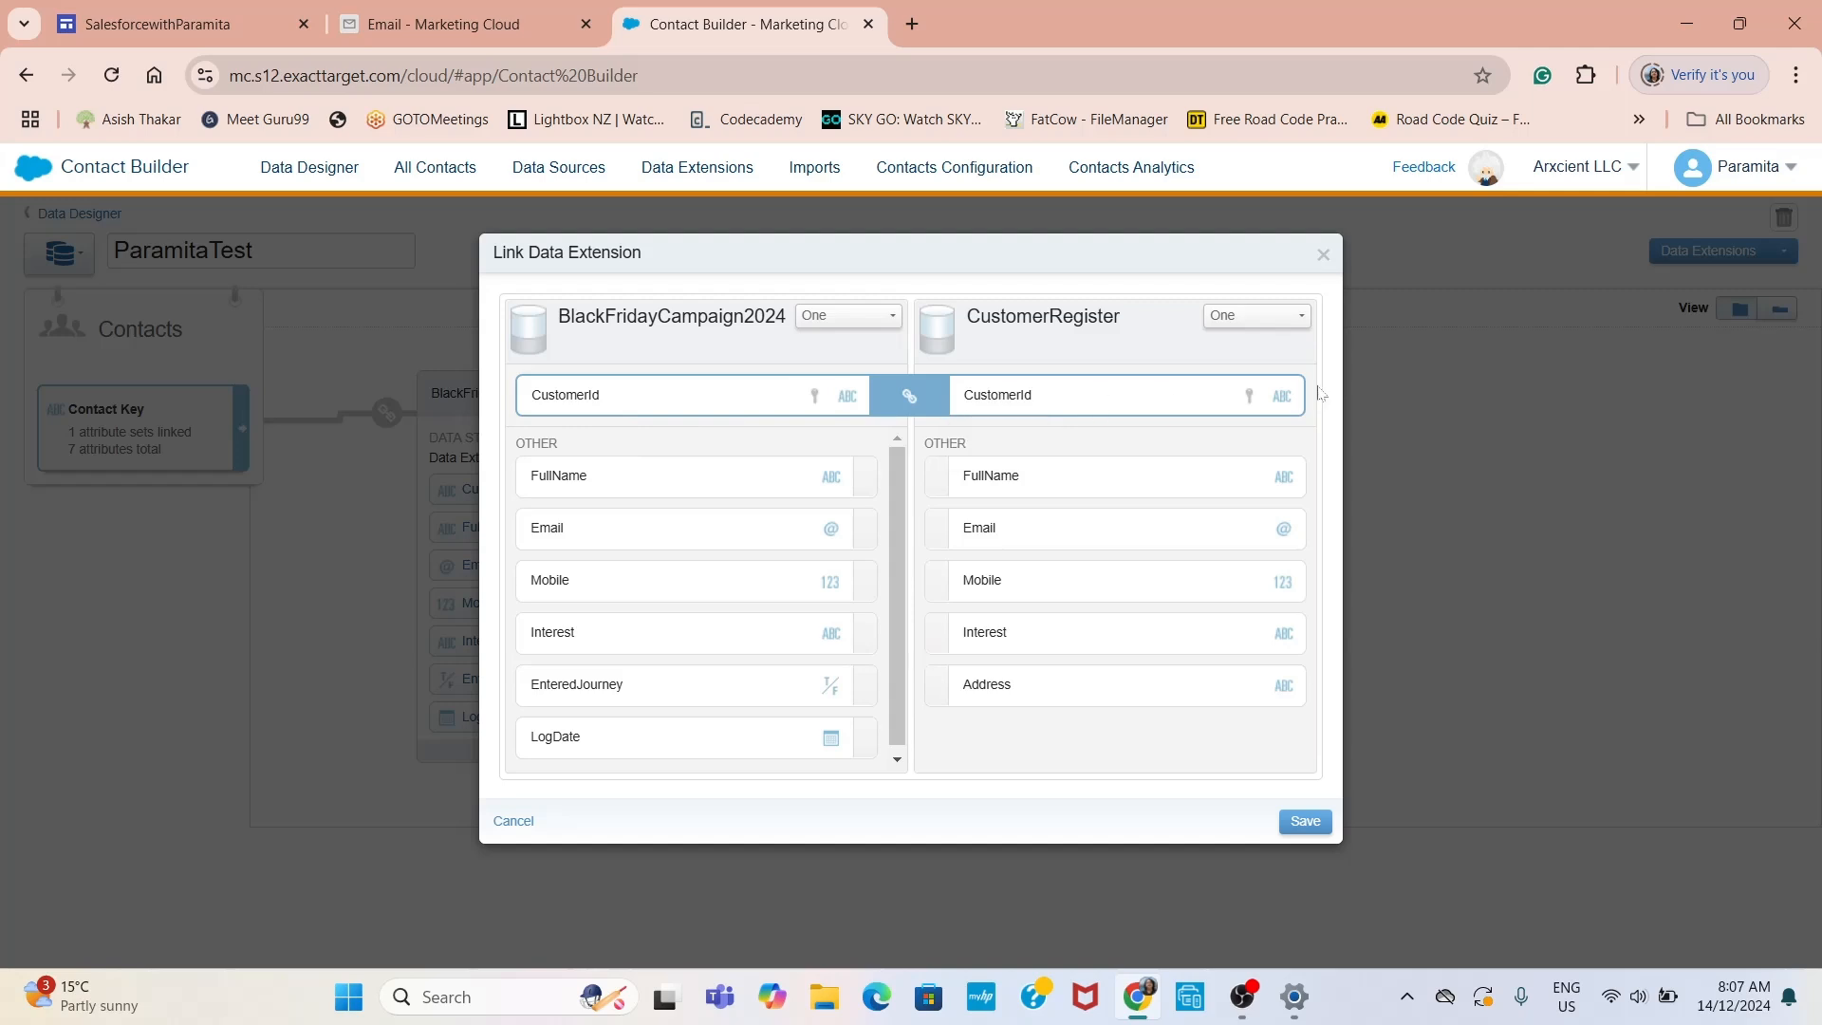
left_click(1298, 318)
left_click(1231, 346)
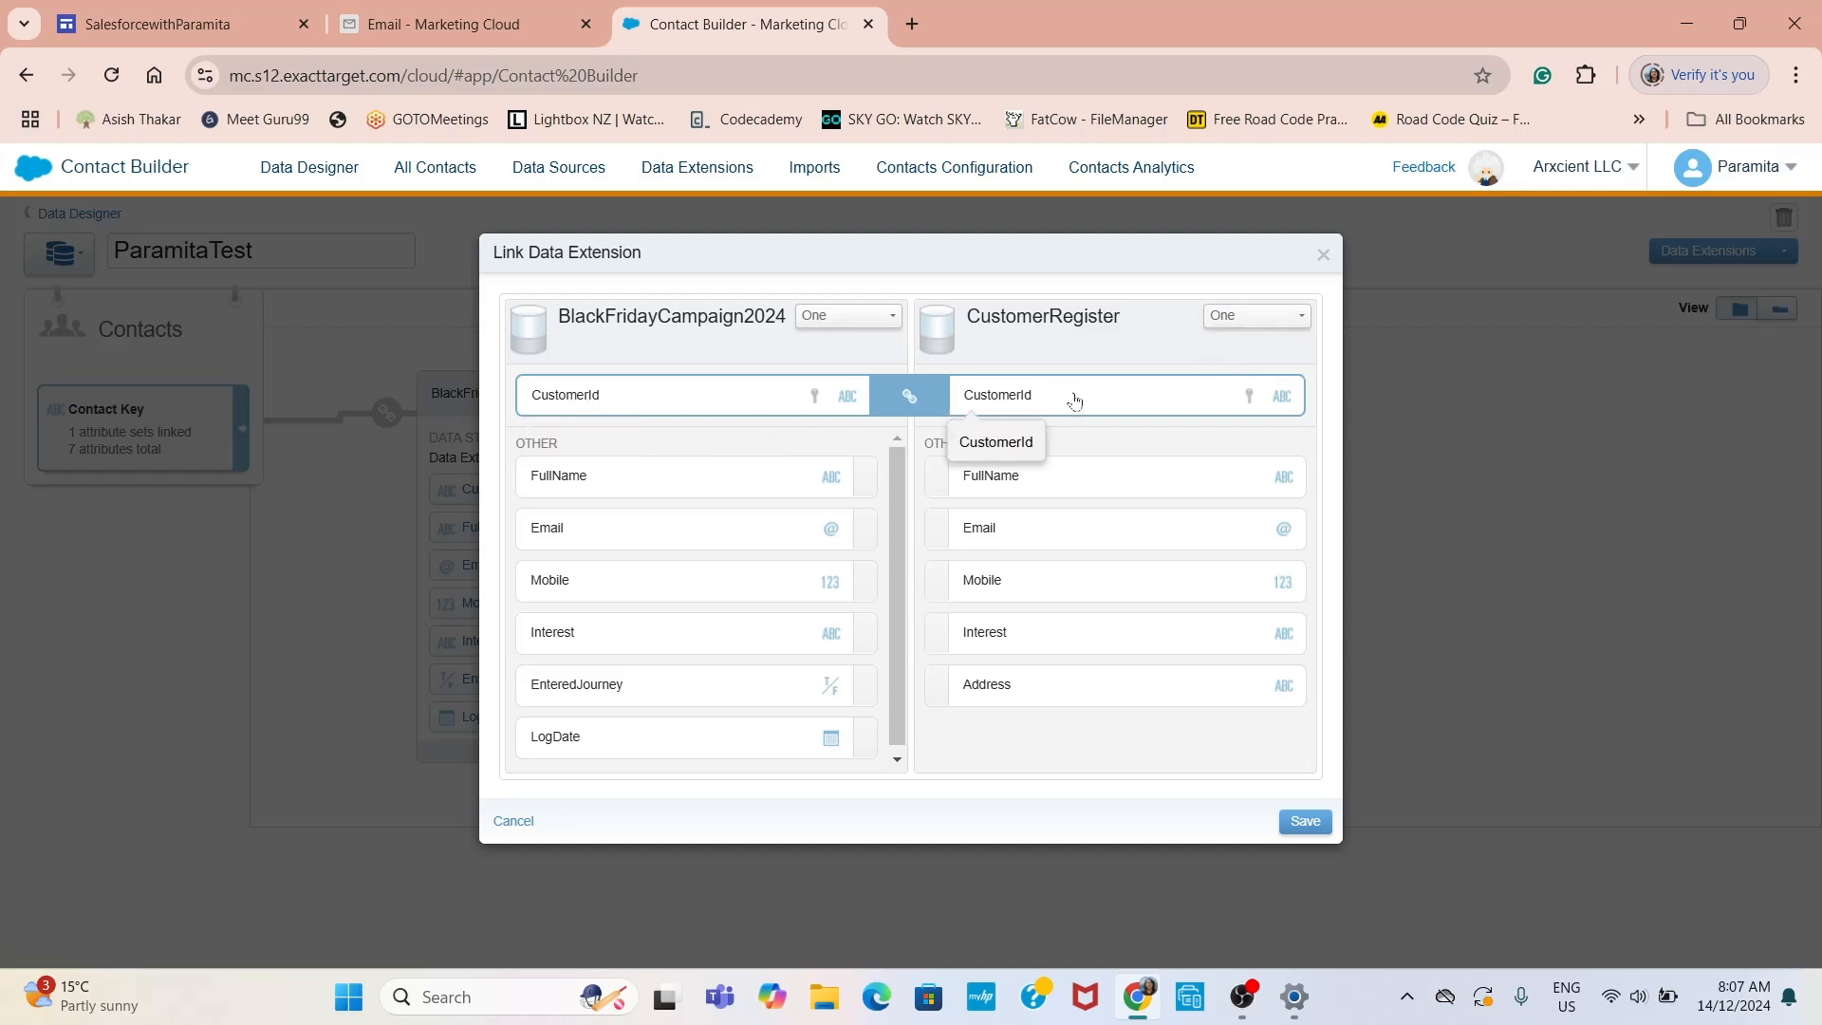
left_click(1302, 832)
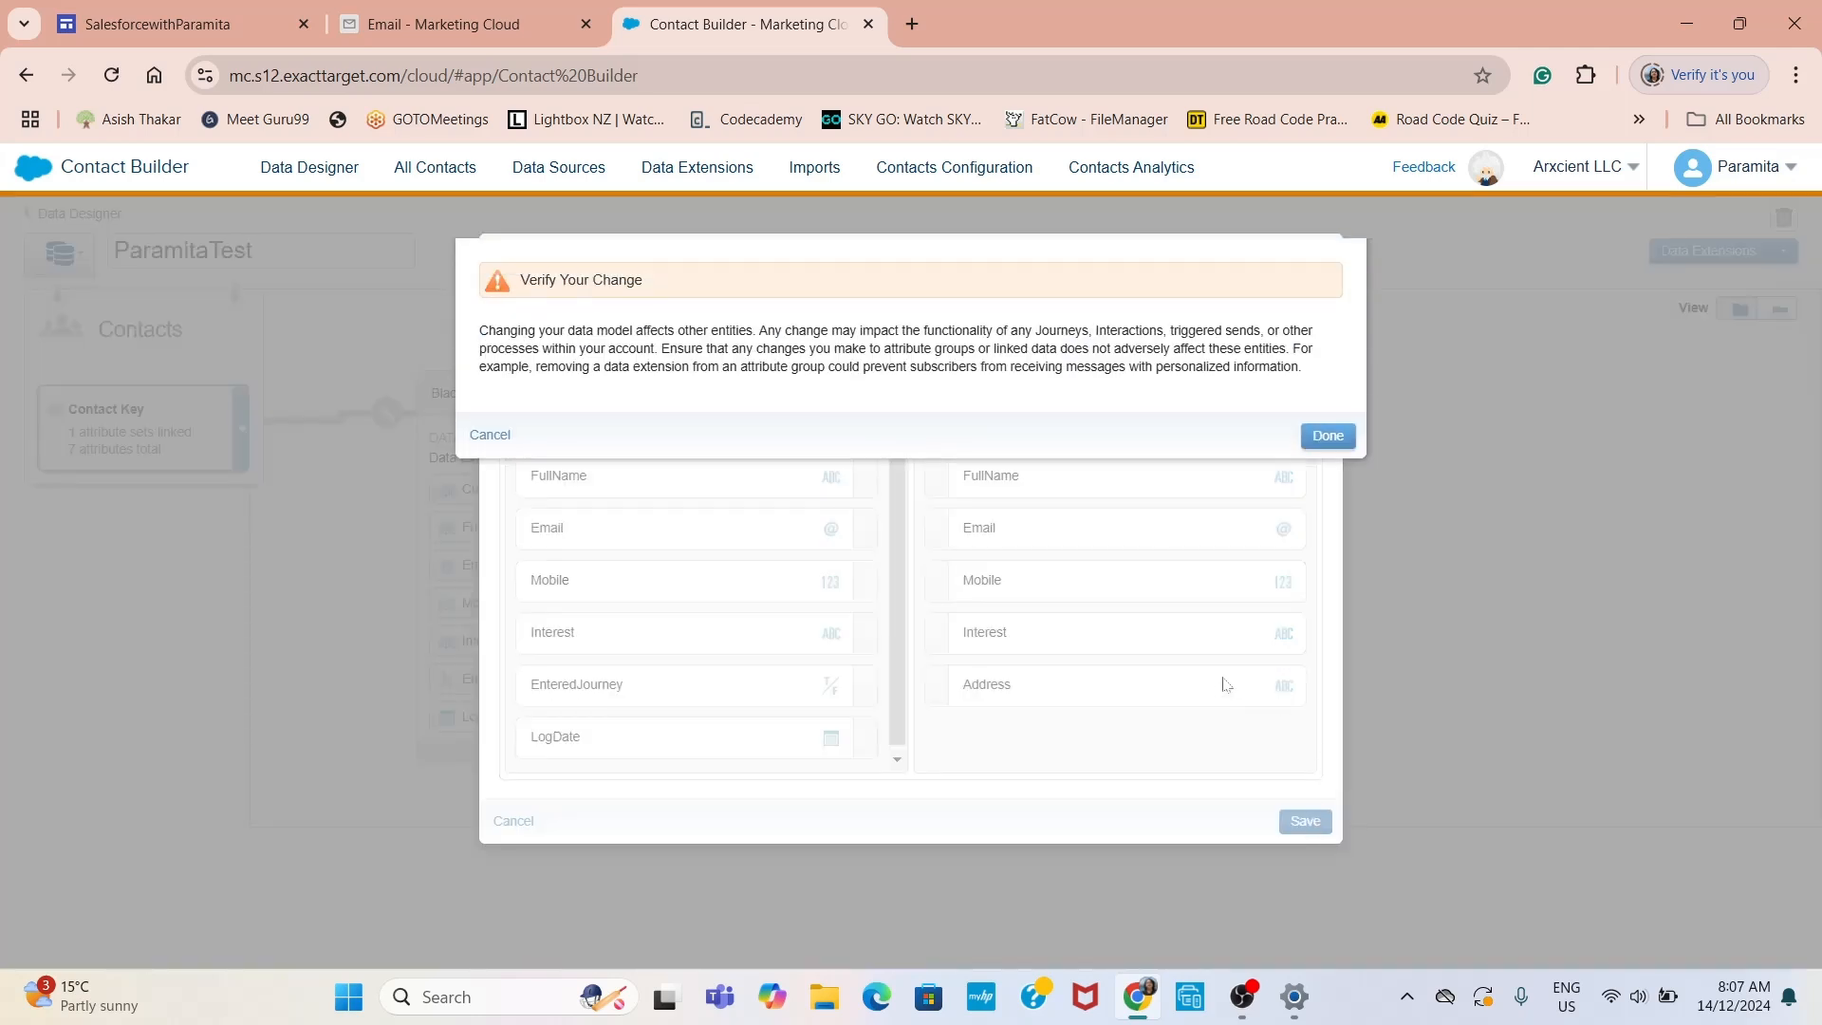
left_click(1328, 435)
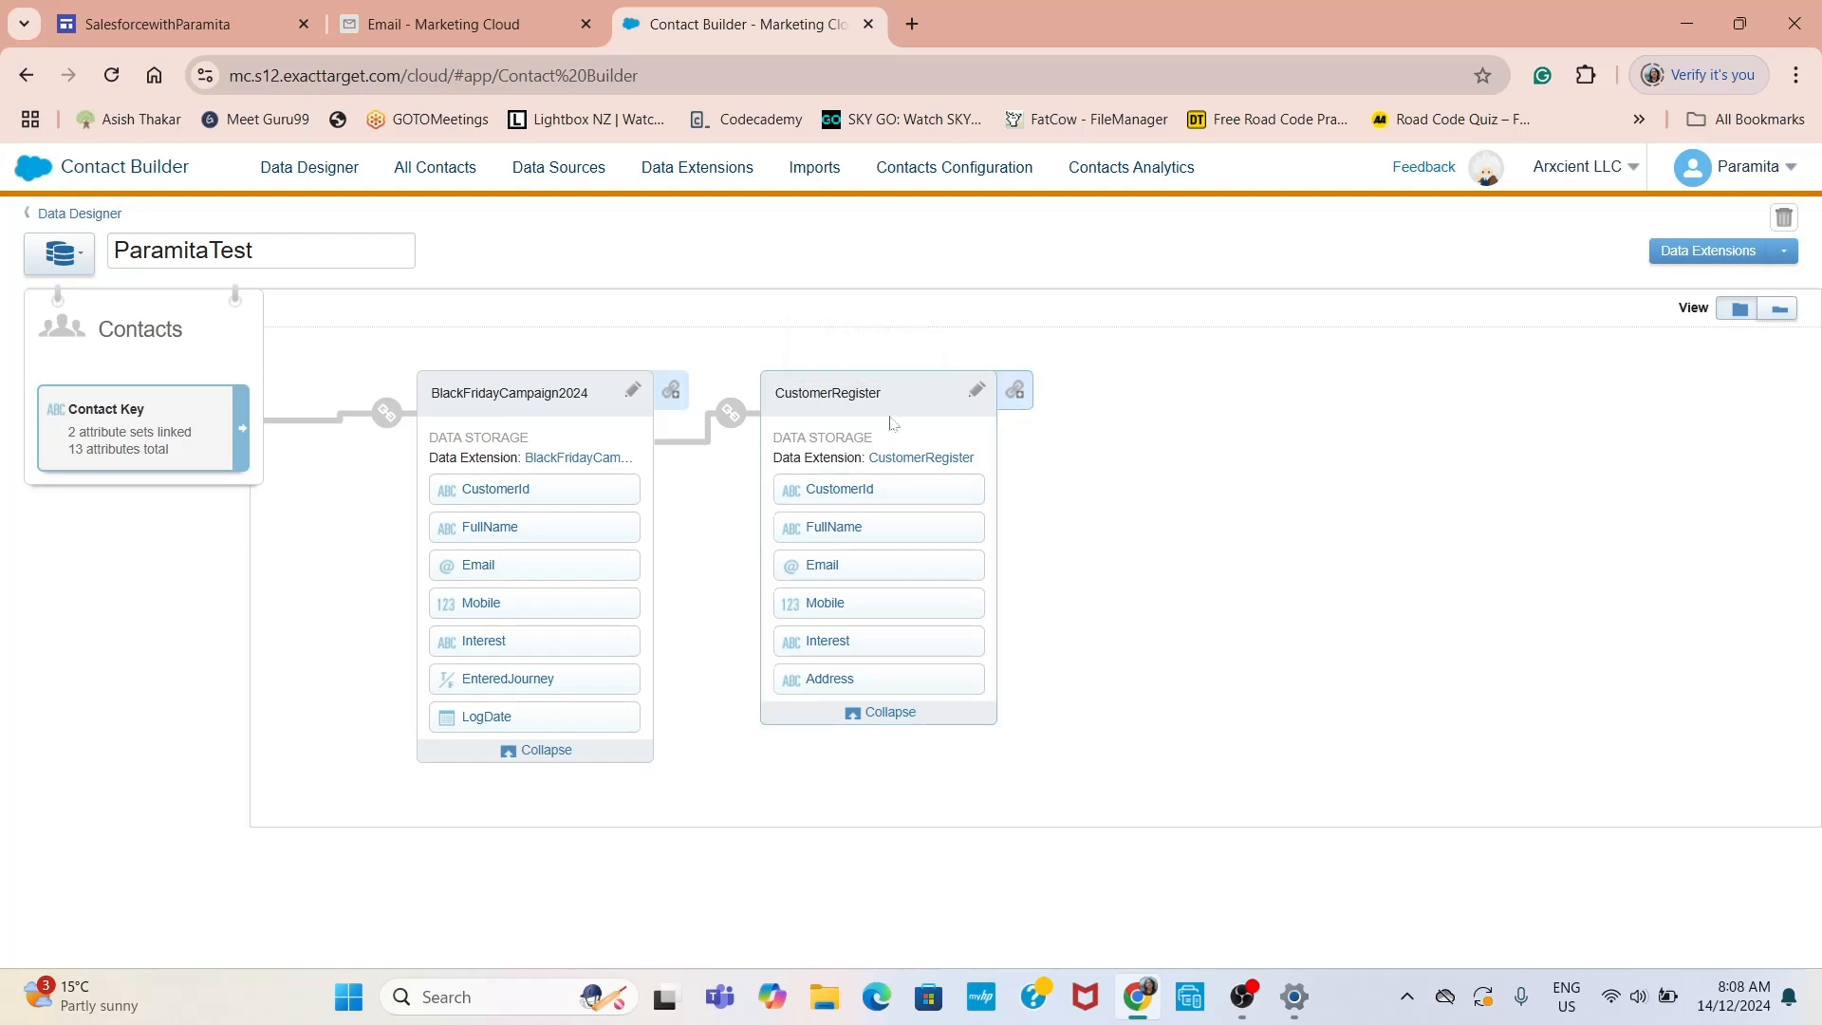
Link CustomerRegister to the PurchaseRegister data extension on CustomerId as a one-to-many relationship, accepting the data model change
left_click(1015, 392)
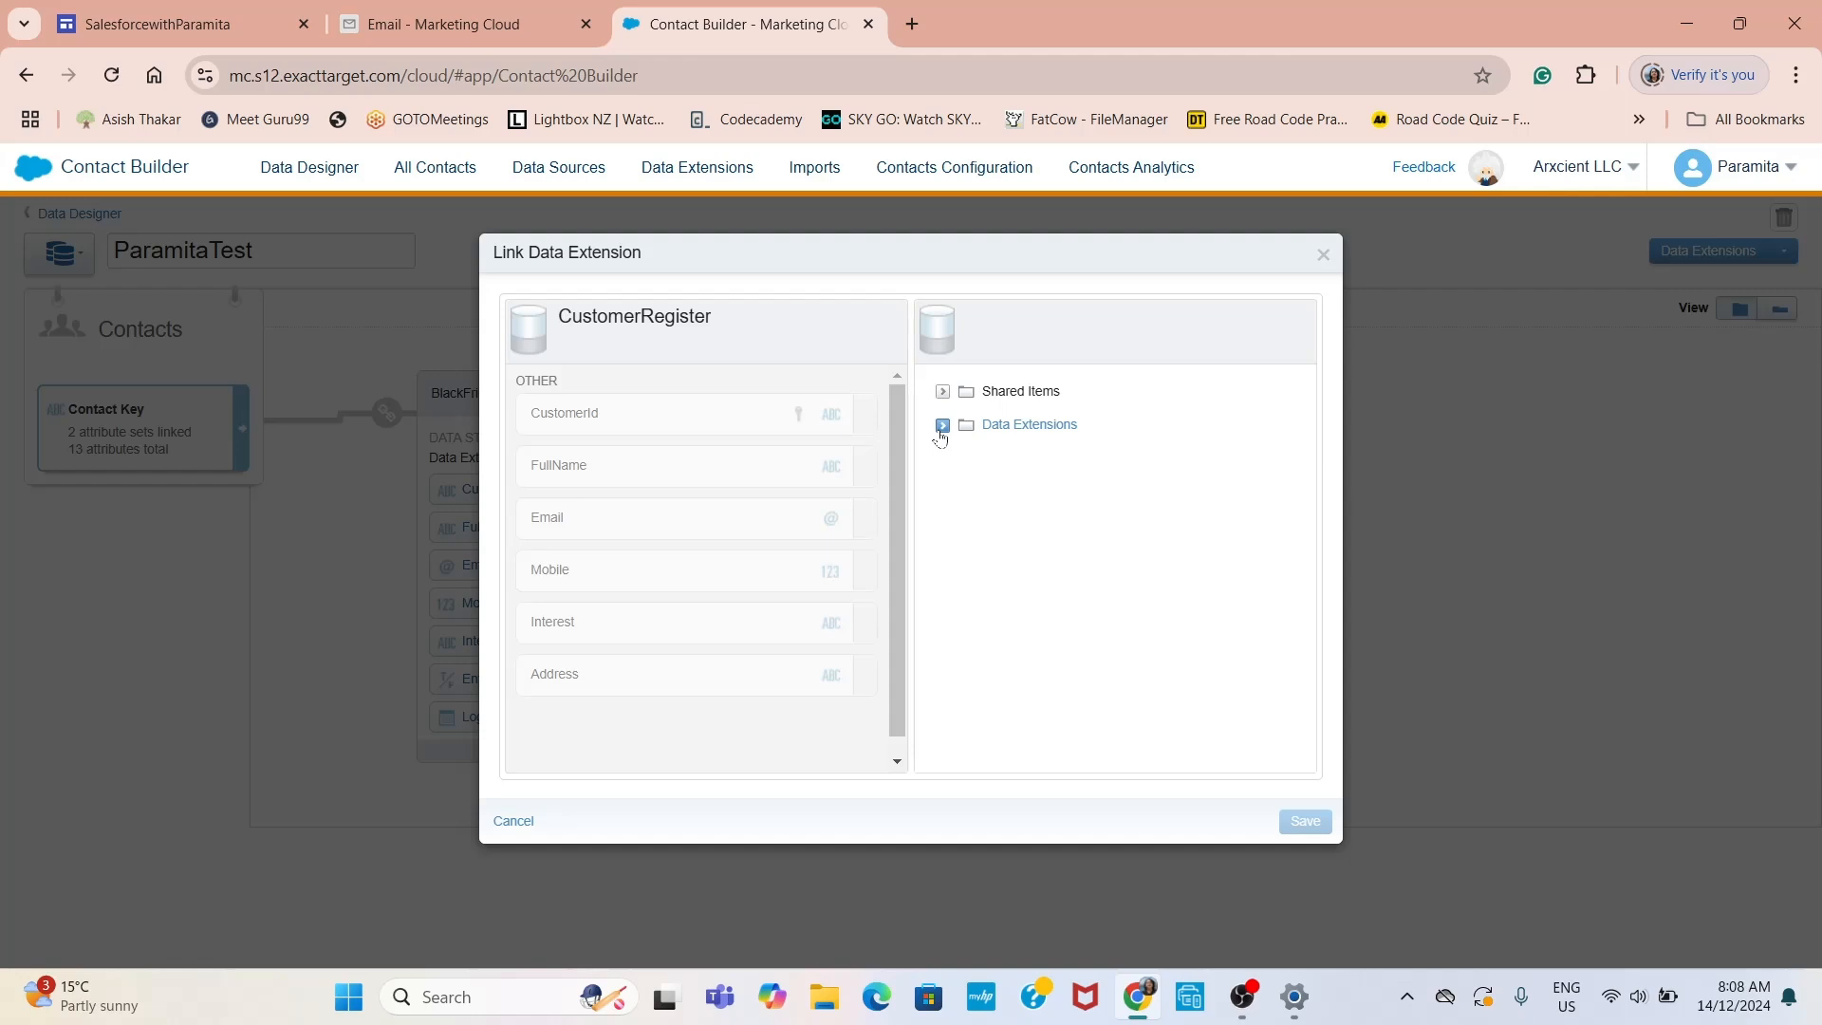
left_click(943, 425)
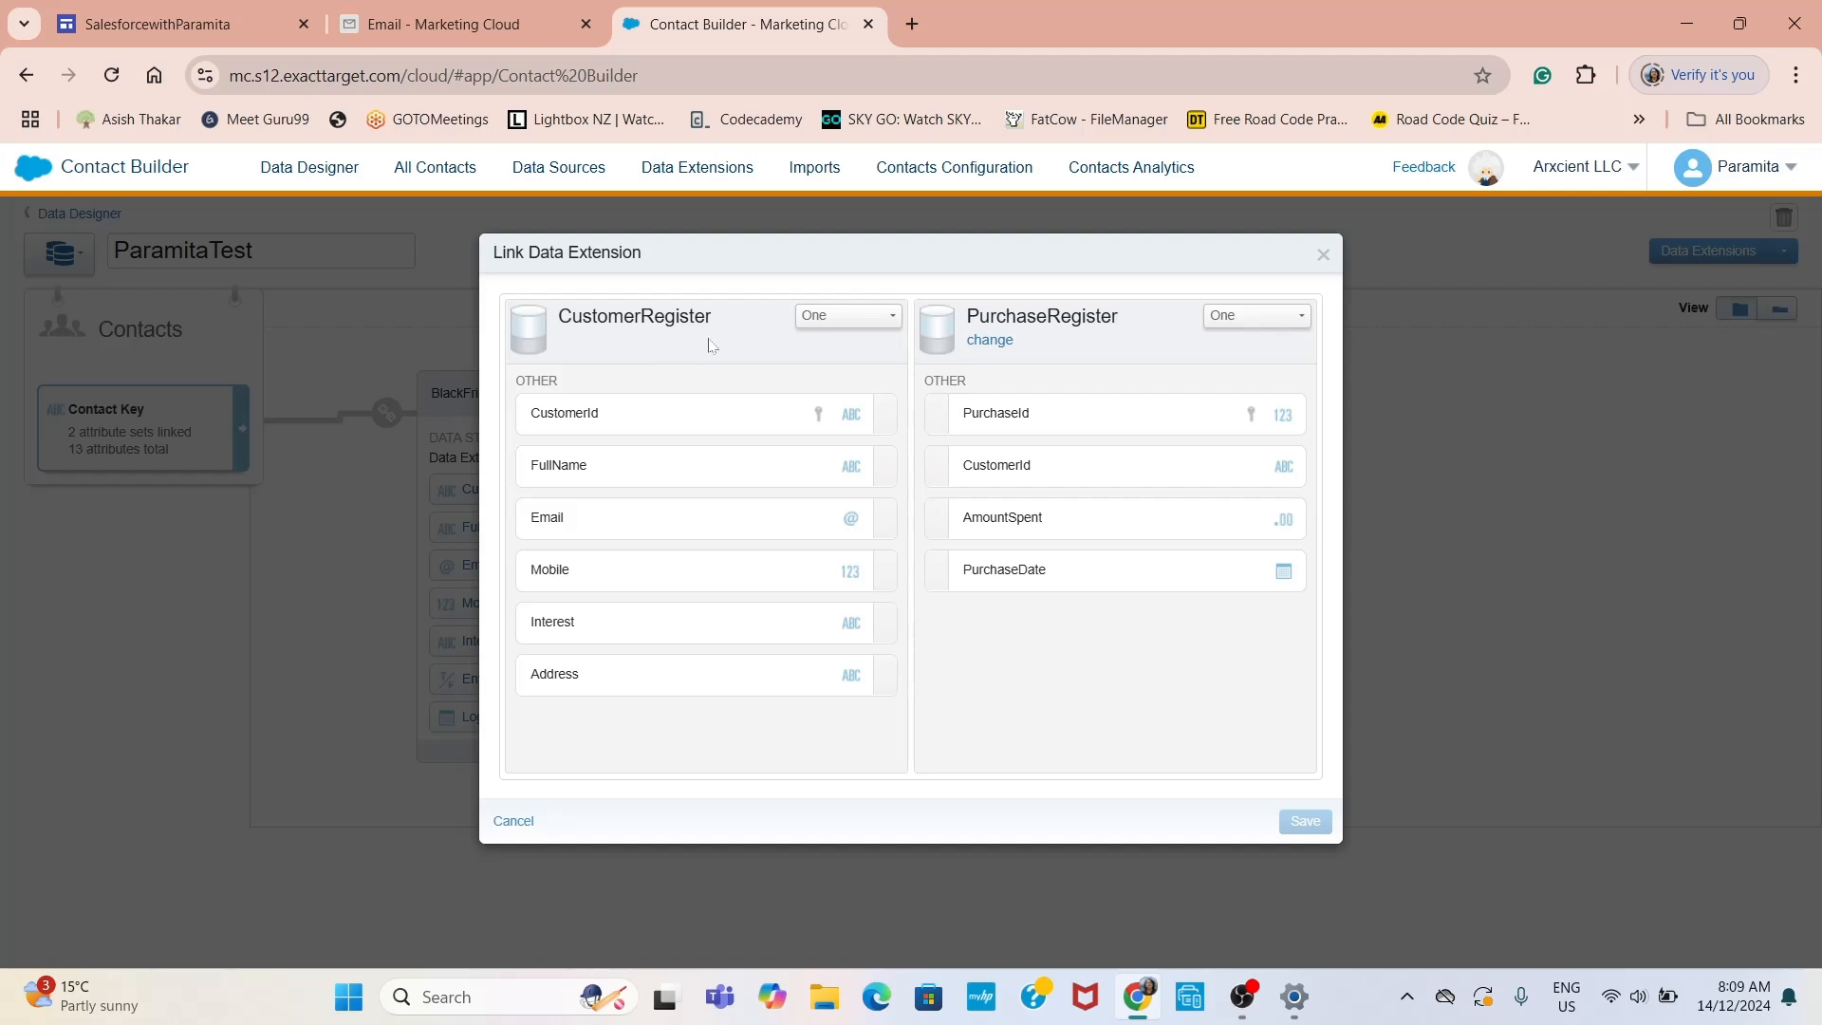
left_click(625, 422)
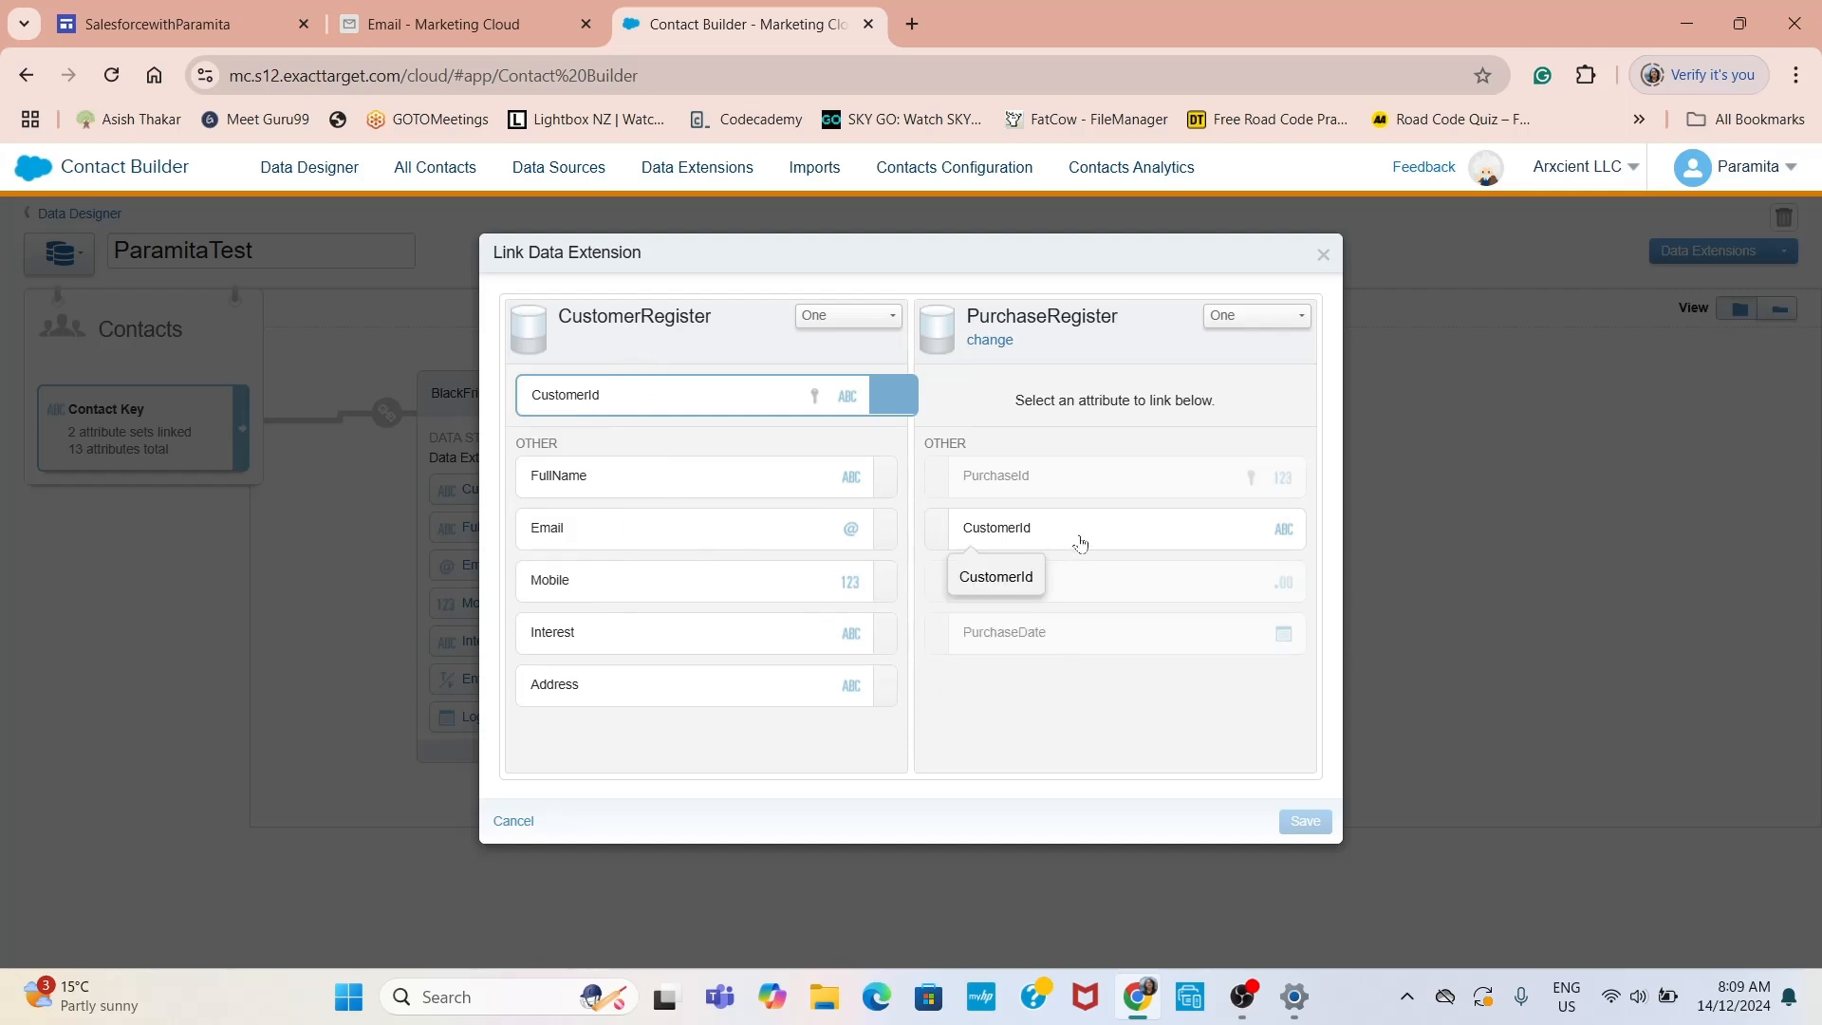
left_click(1048, 542)
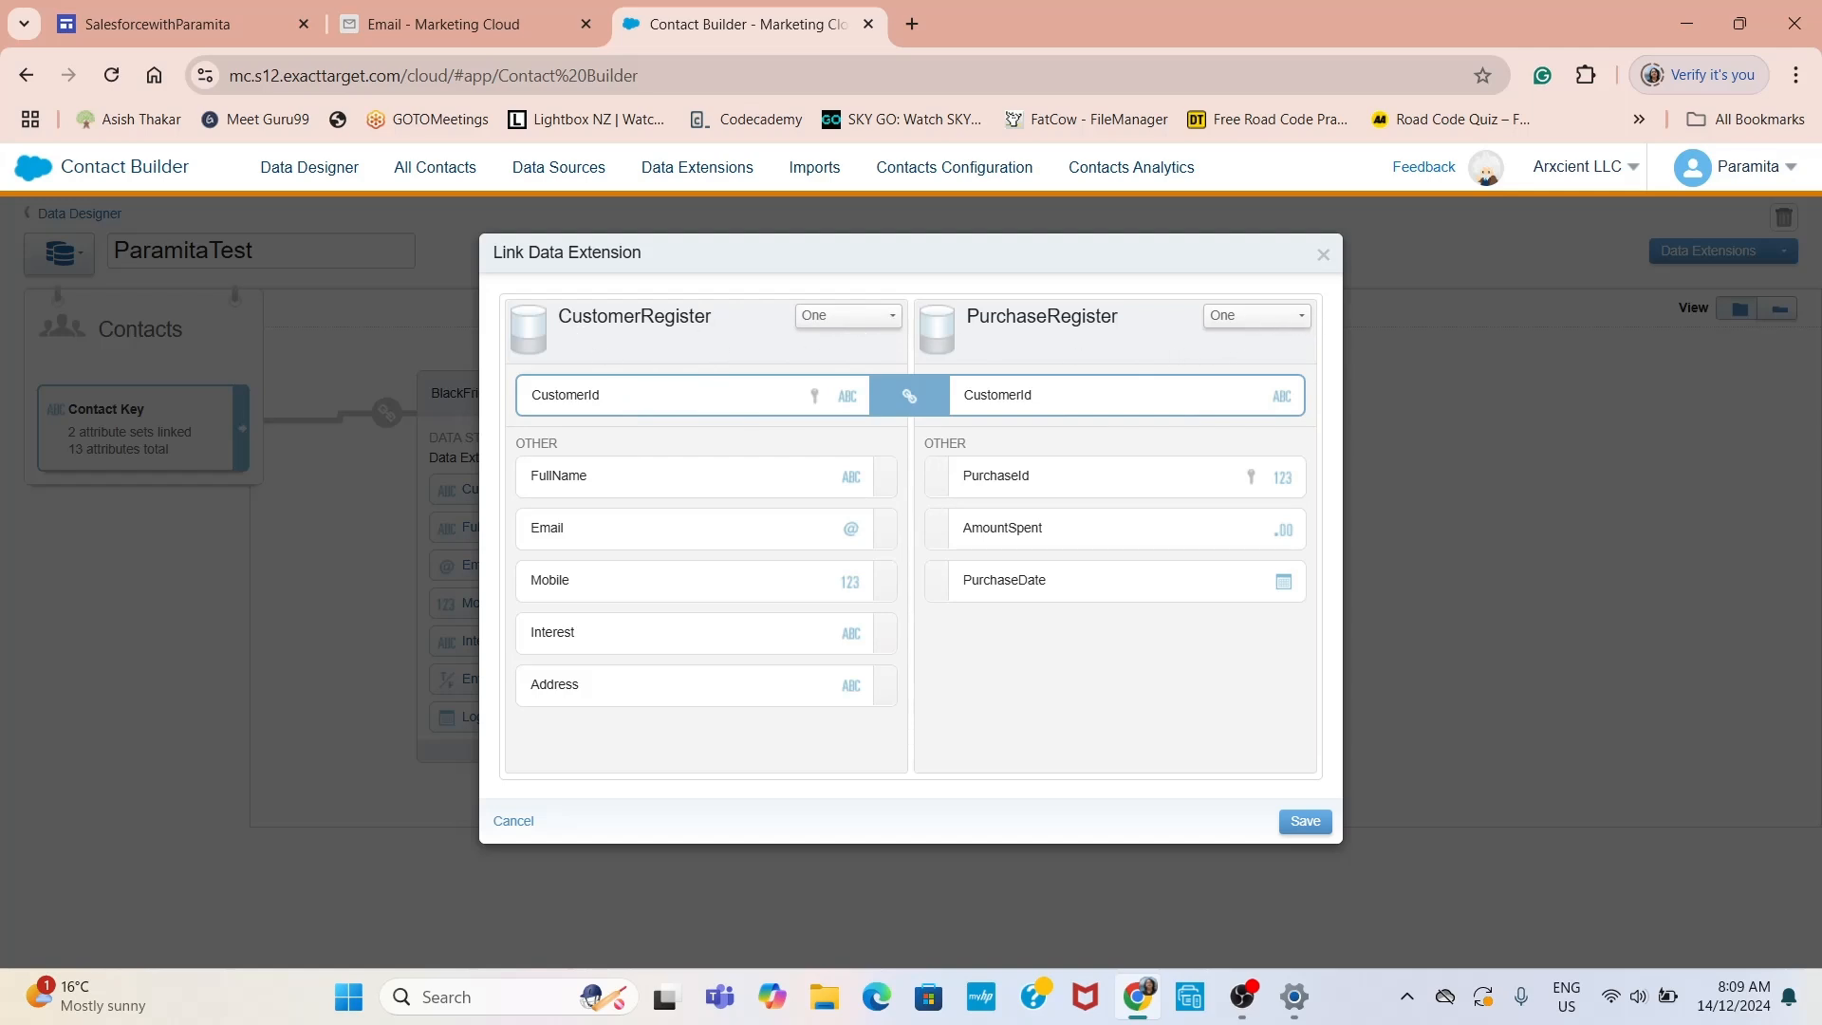
left_click(1302, 318)
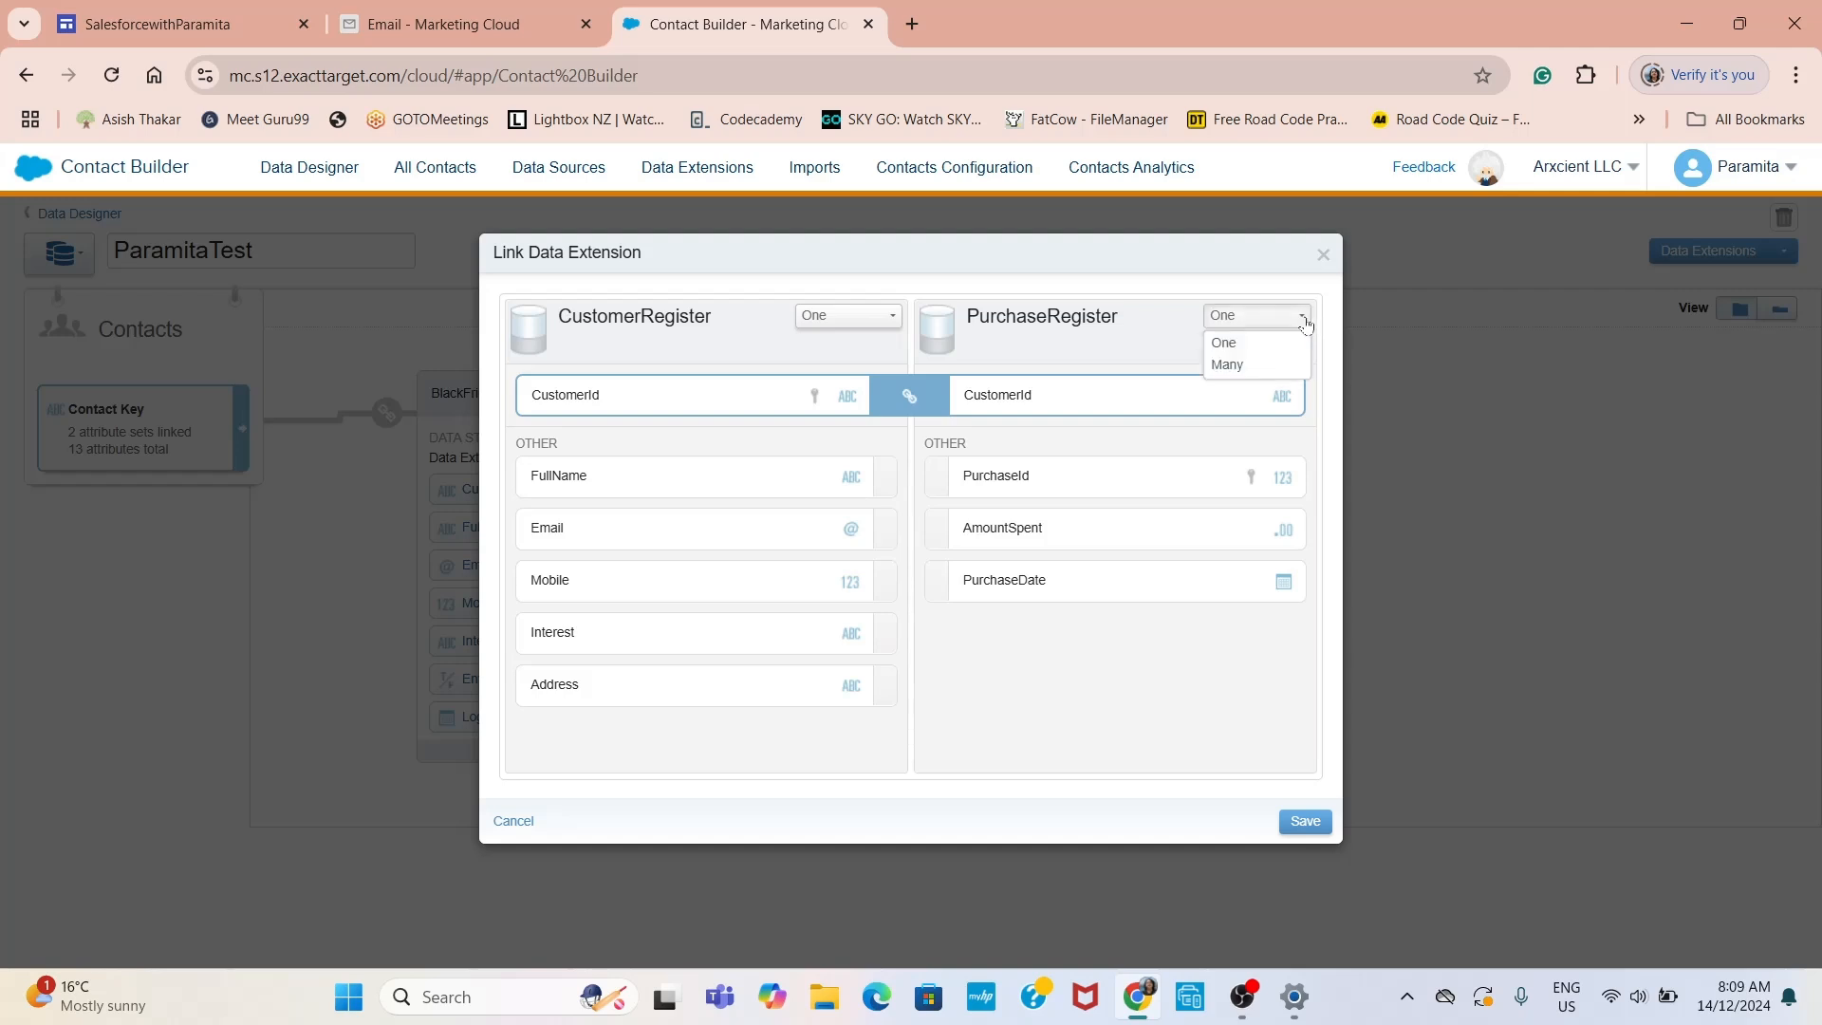
left_click(1225, 366)
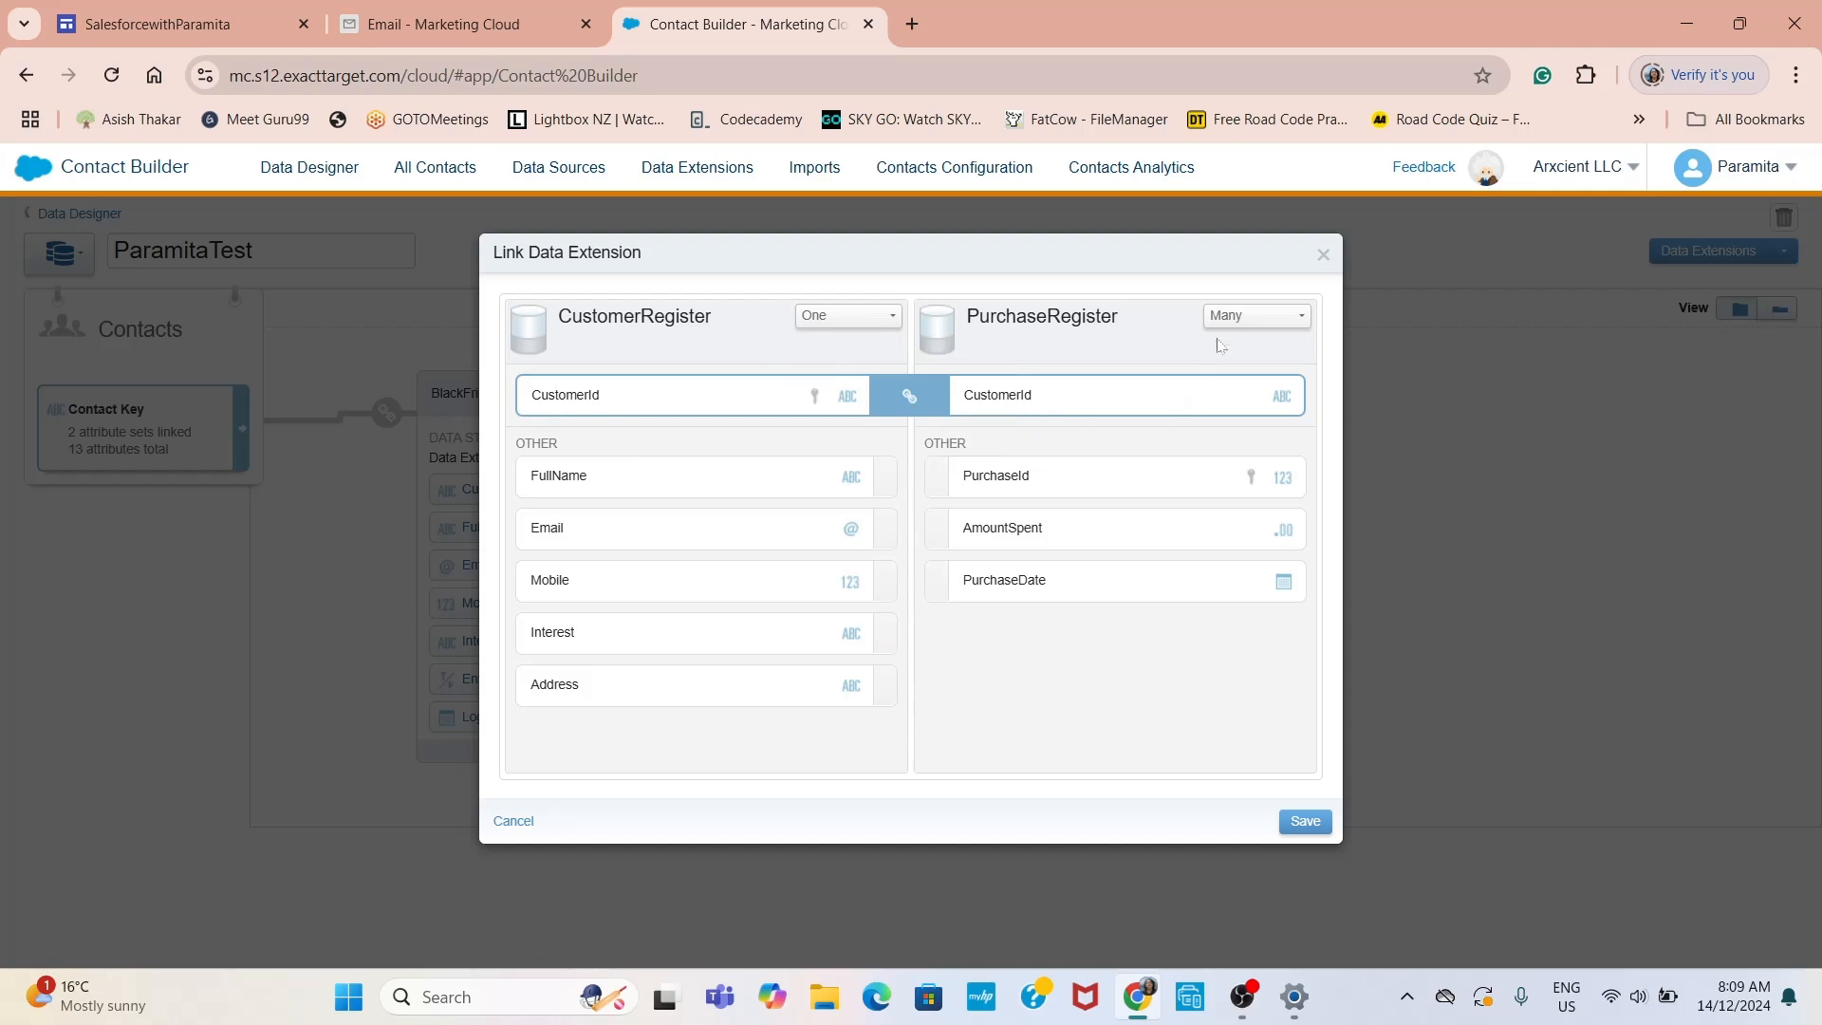
left_click(1308, 823)
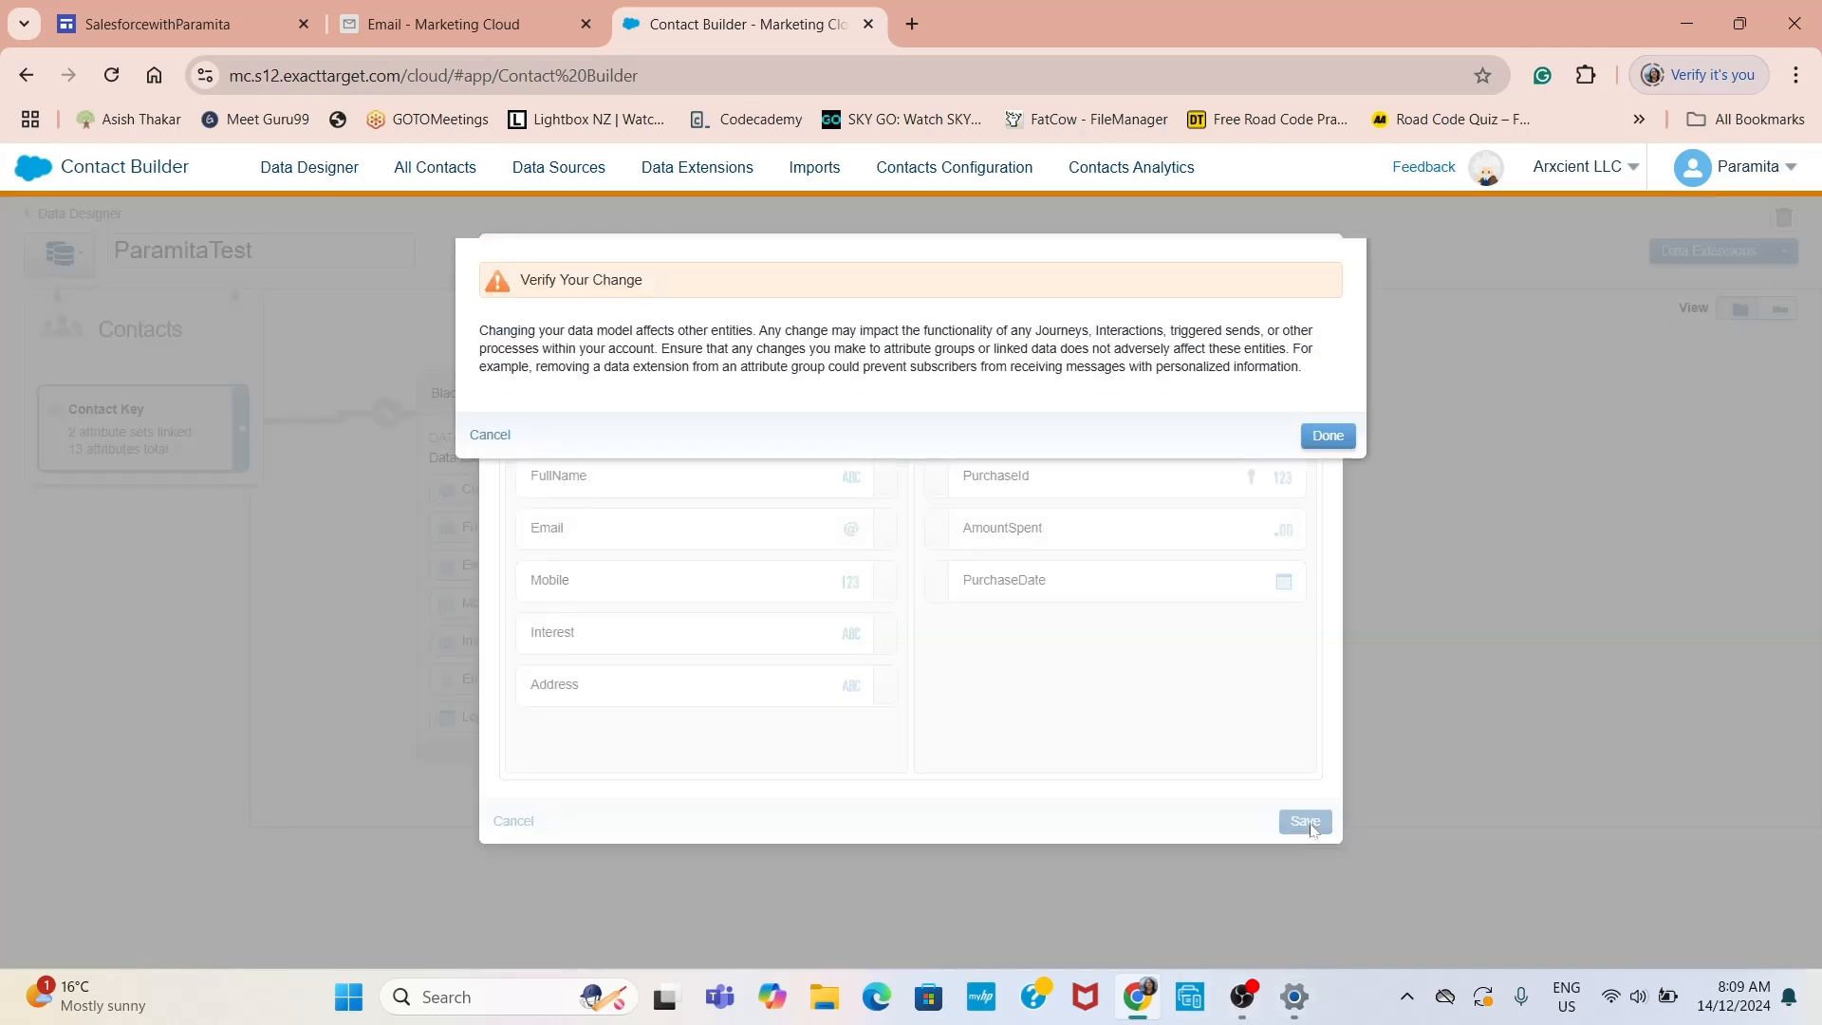
left_click(1327, 437)
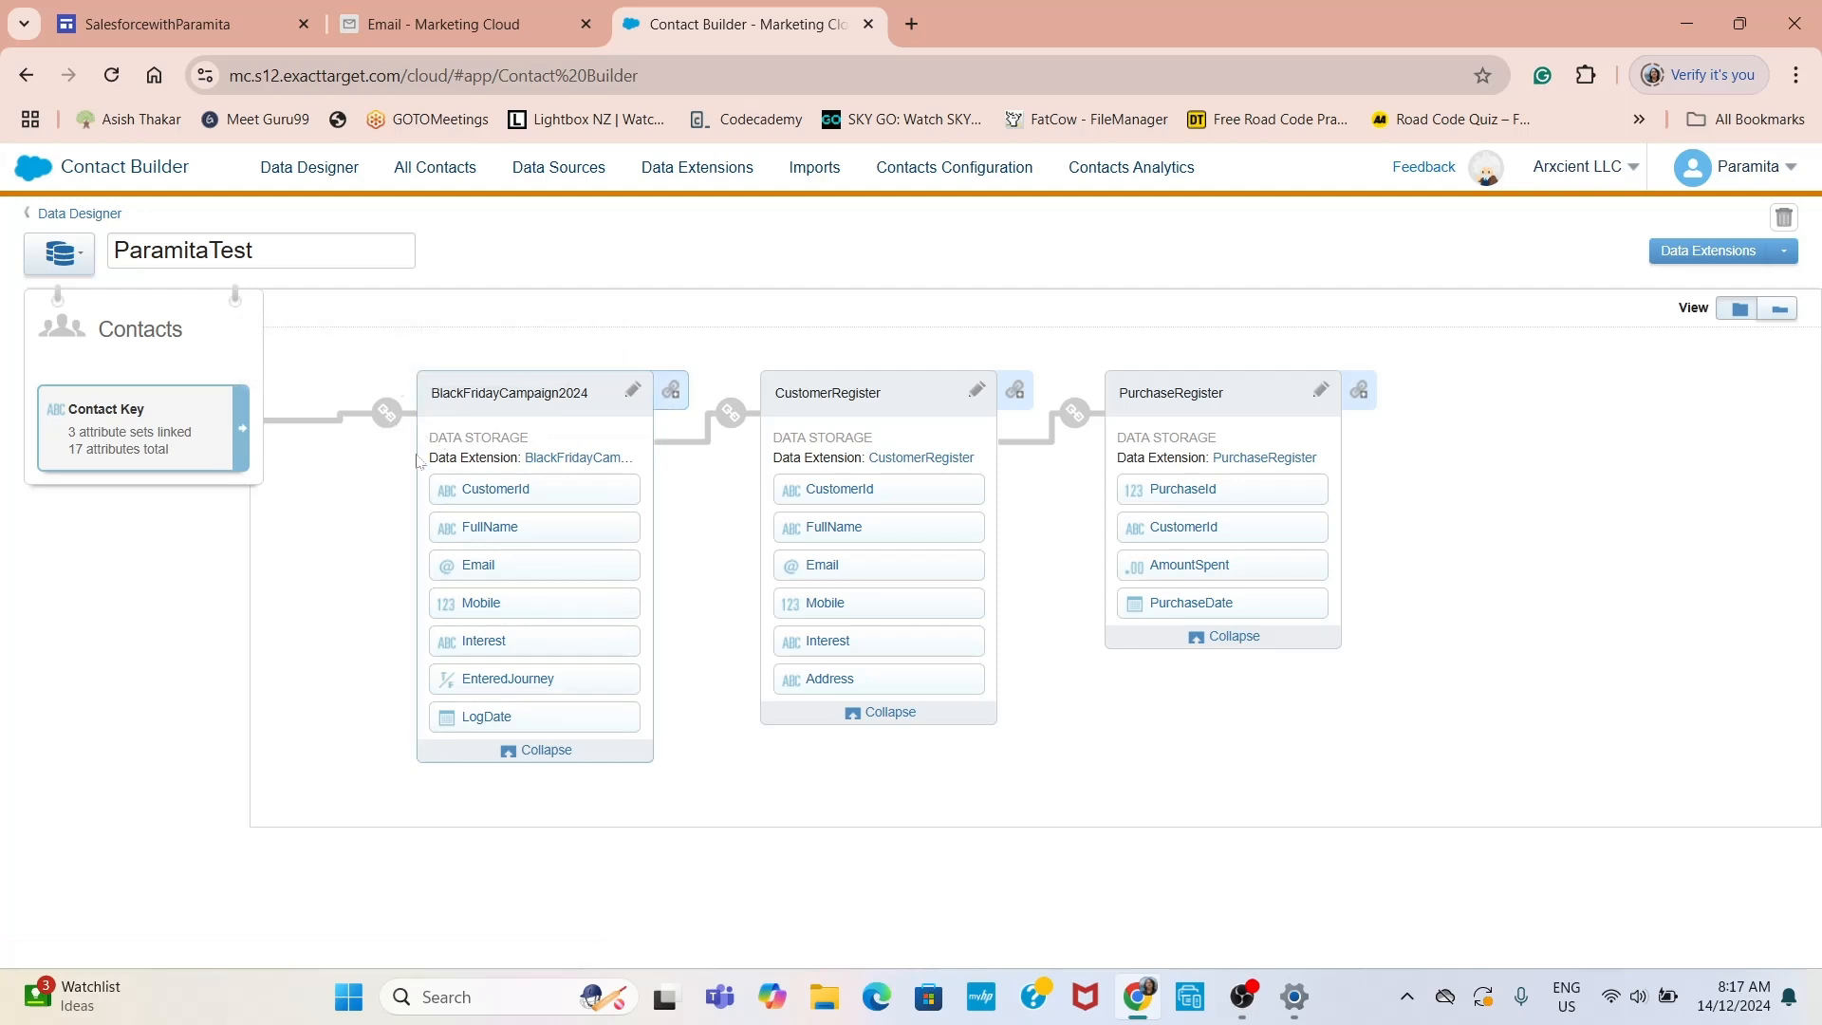
Inspect the linked attributes and cardinality of each relationship from Contact Key through BlackFridayCampaign2024 and CustomerRegister to PurchaseRegister
mouse_move(384, 418)
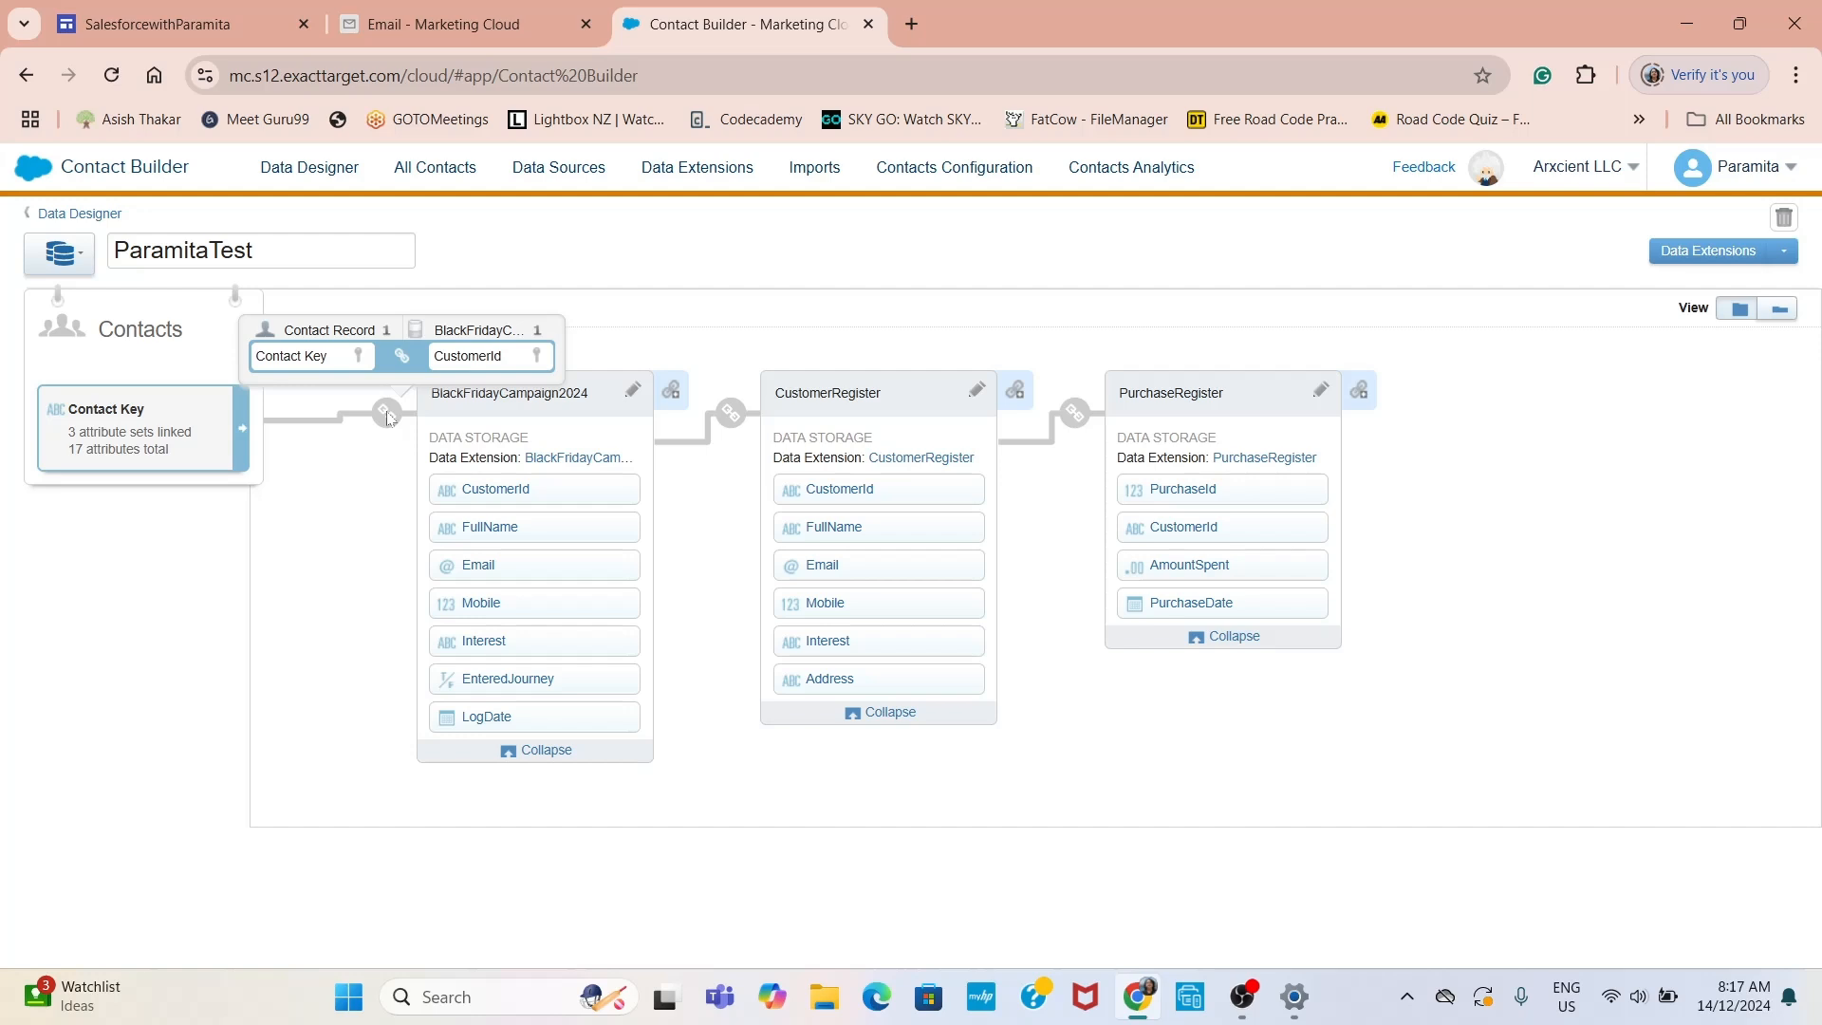
mouse_move(732, 418)
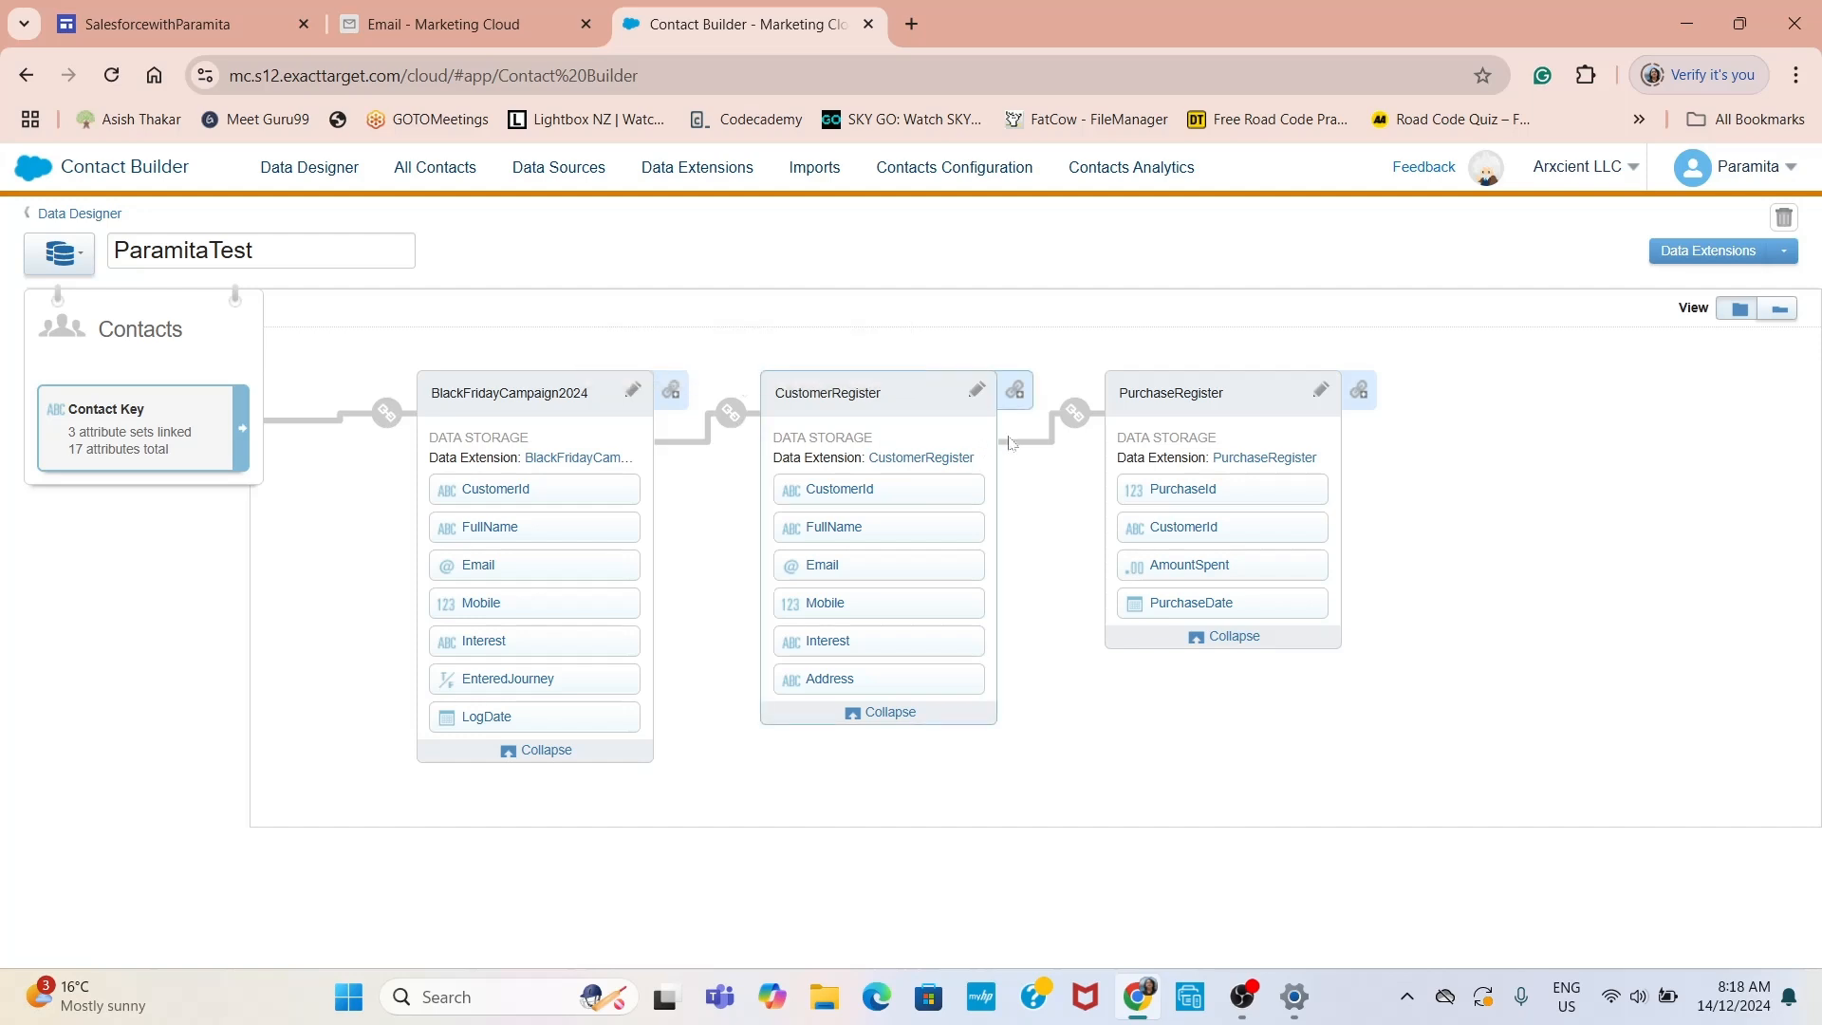
mouse_move(1082, 417)
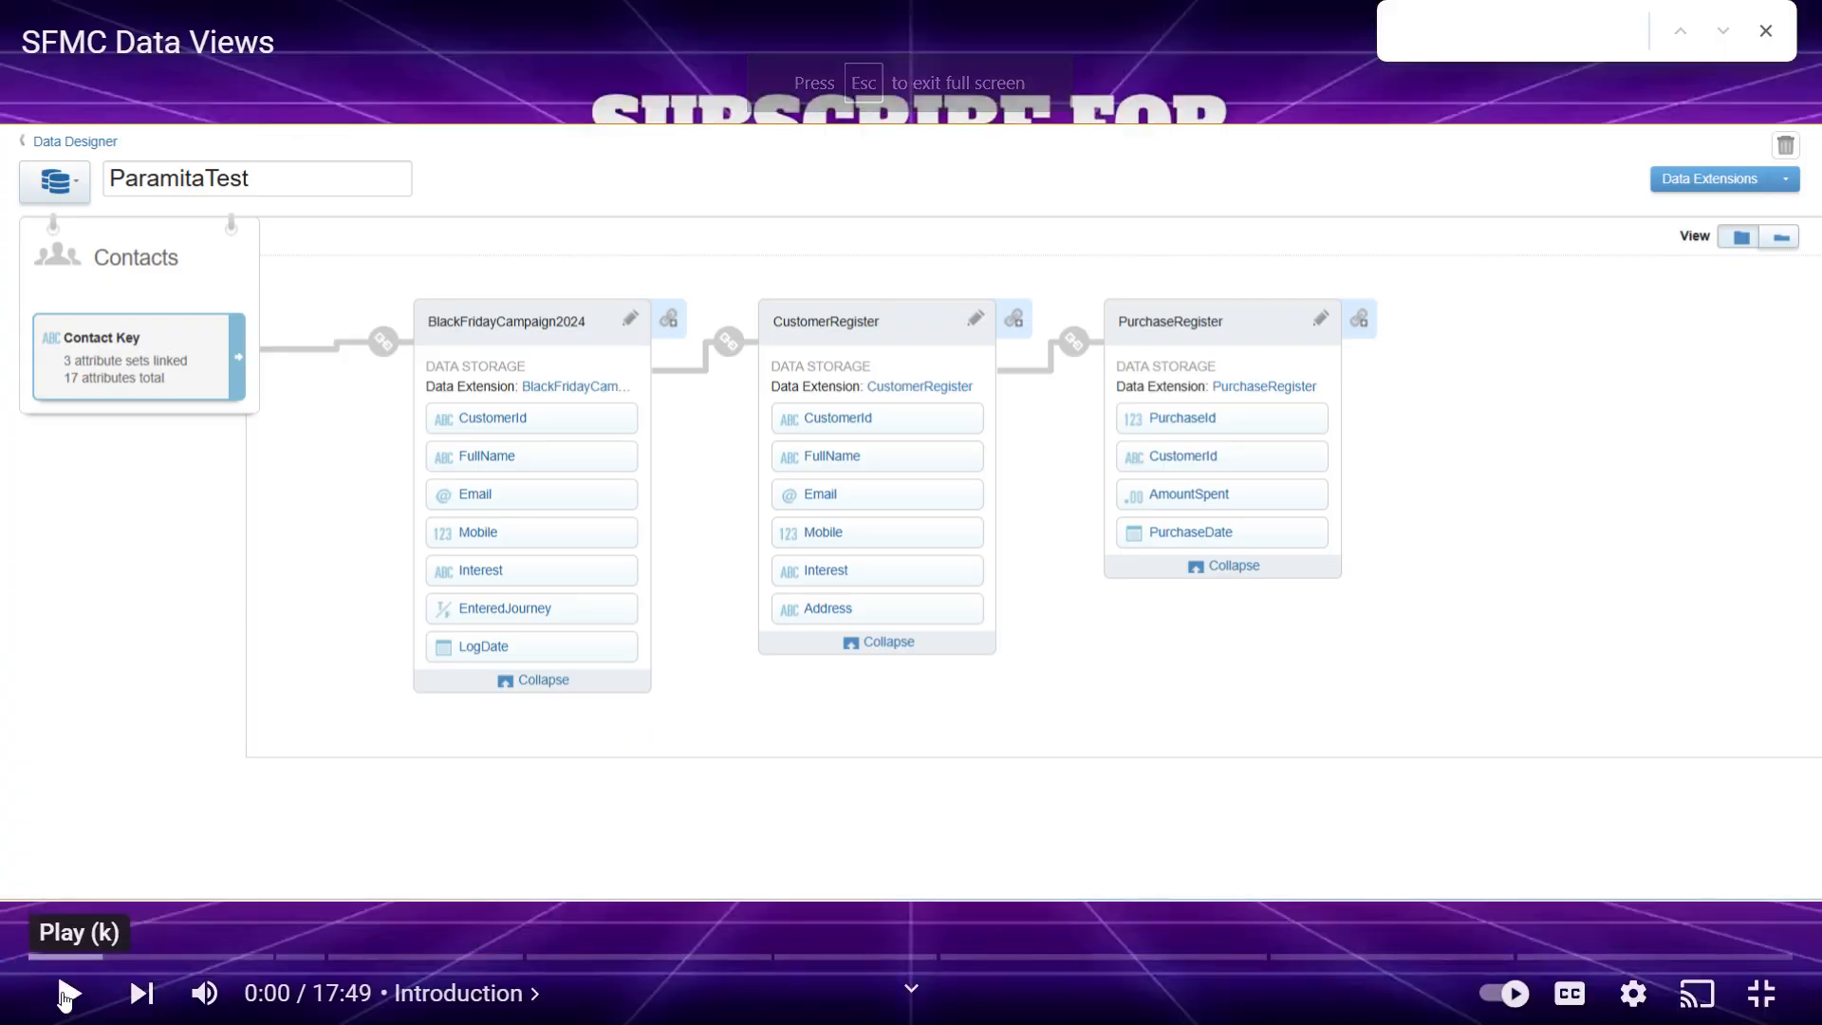
left_click(68, 992)
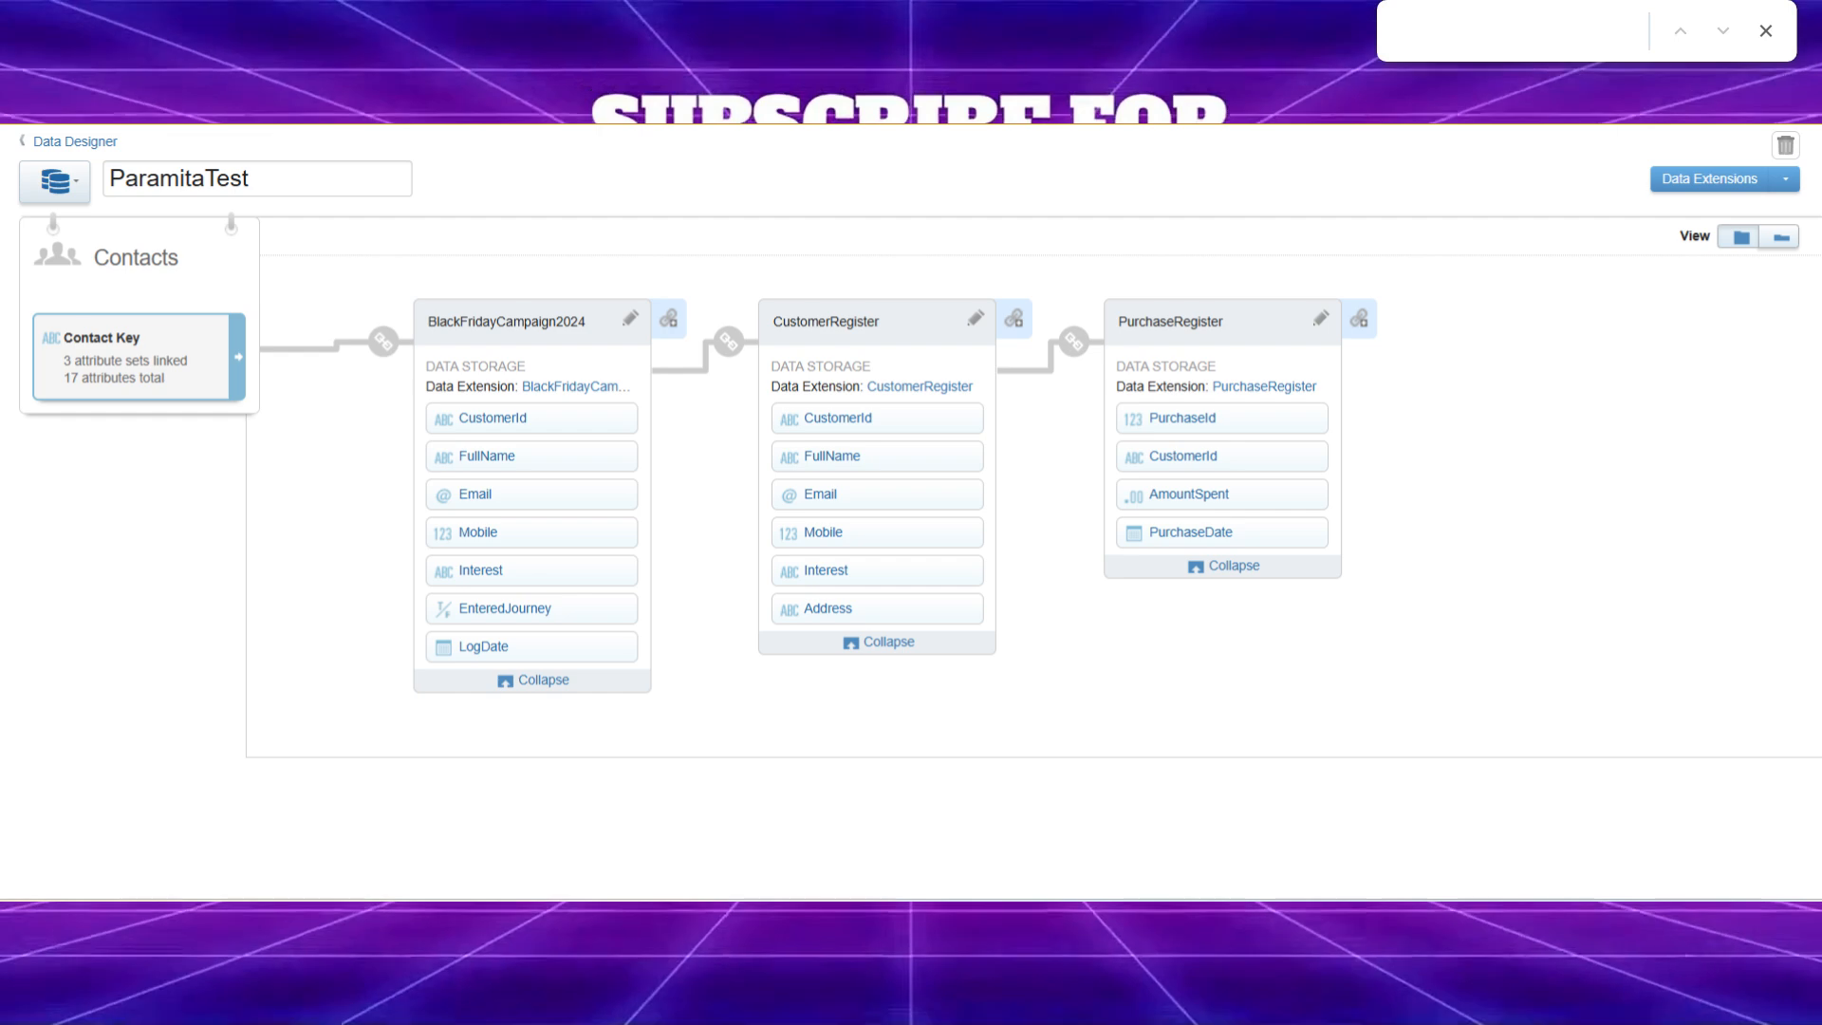
key("space")
left_click(66, 993)
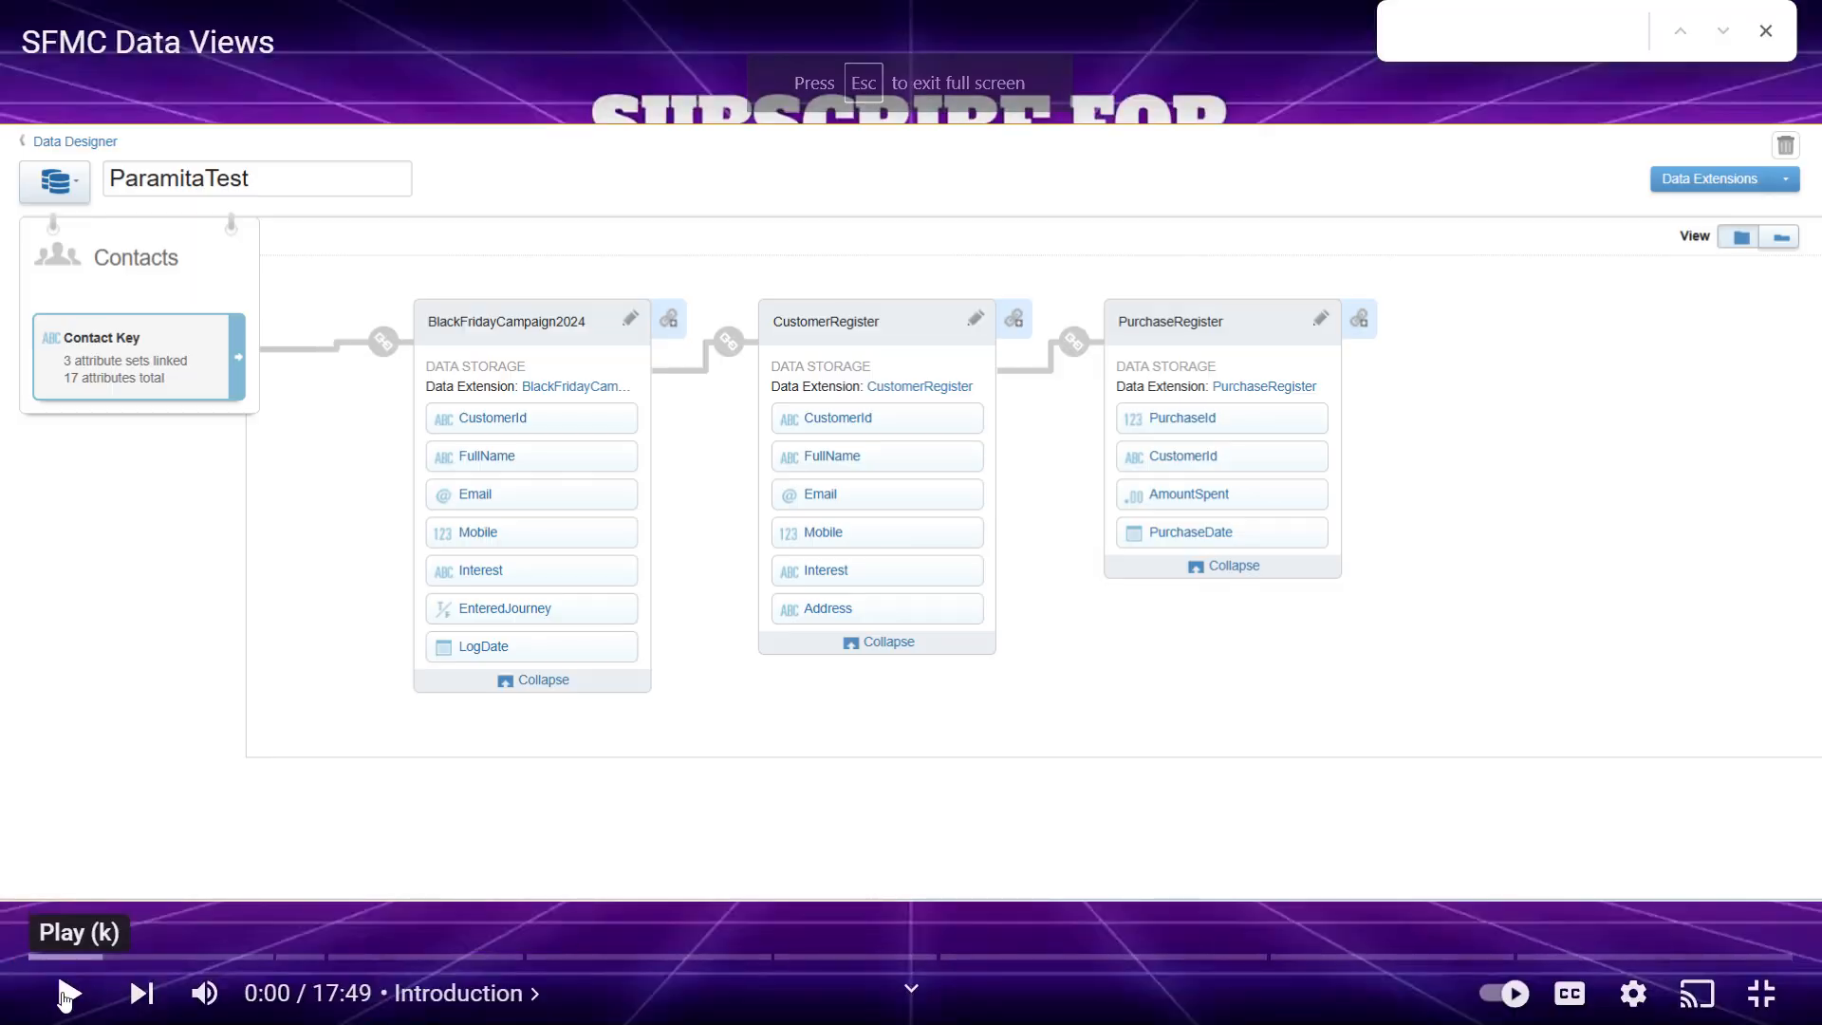
left_click(65, 993)
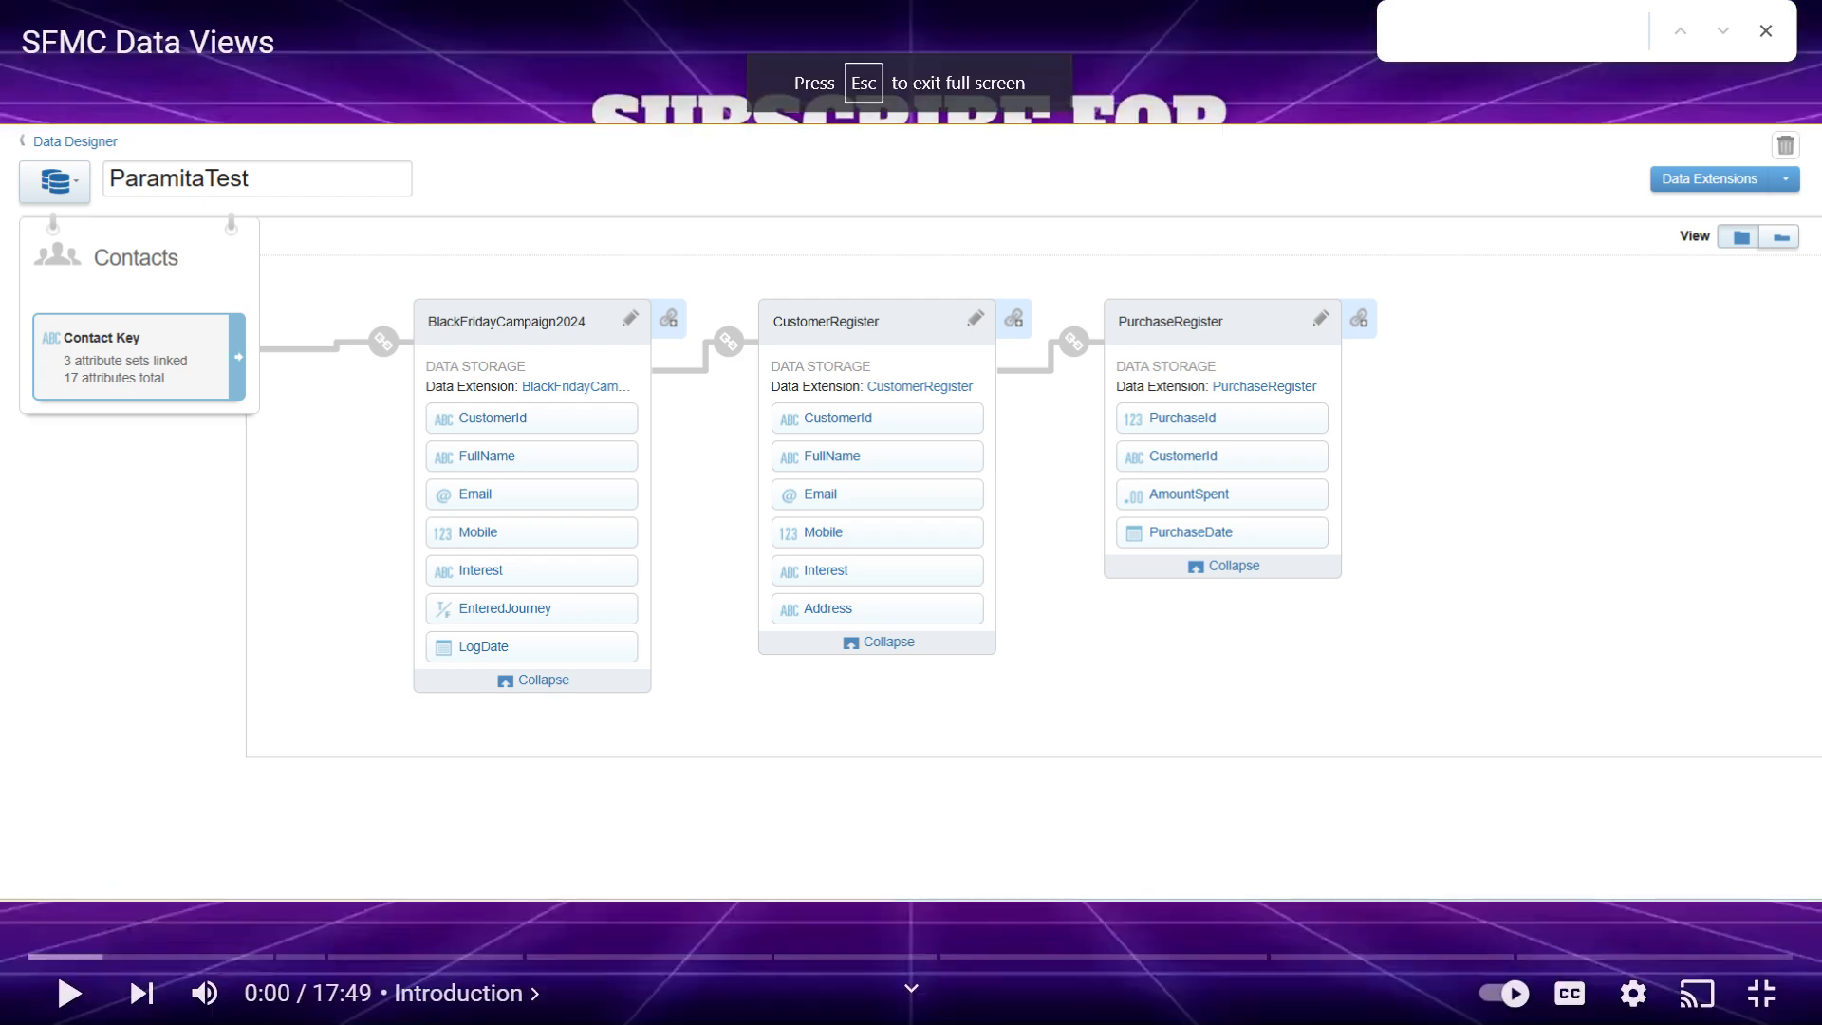
left_click(64, 994)
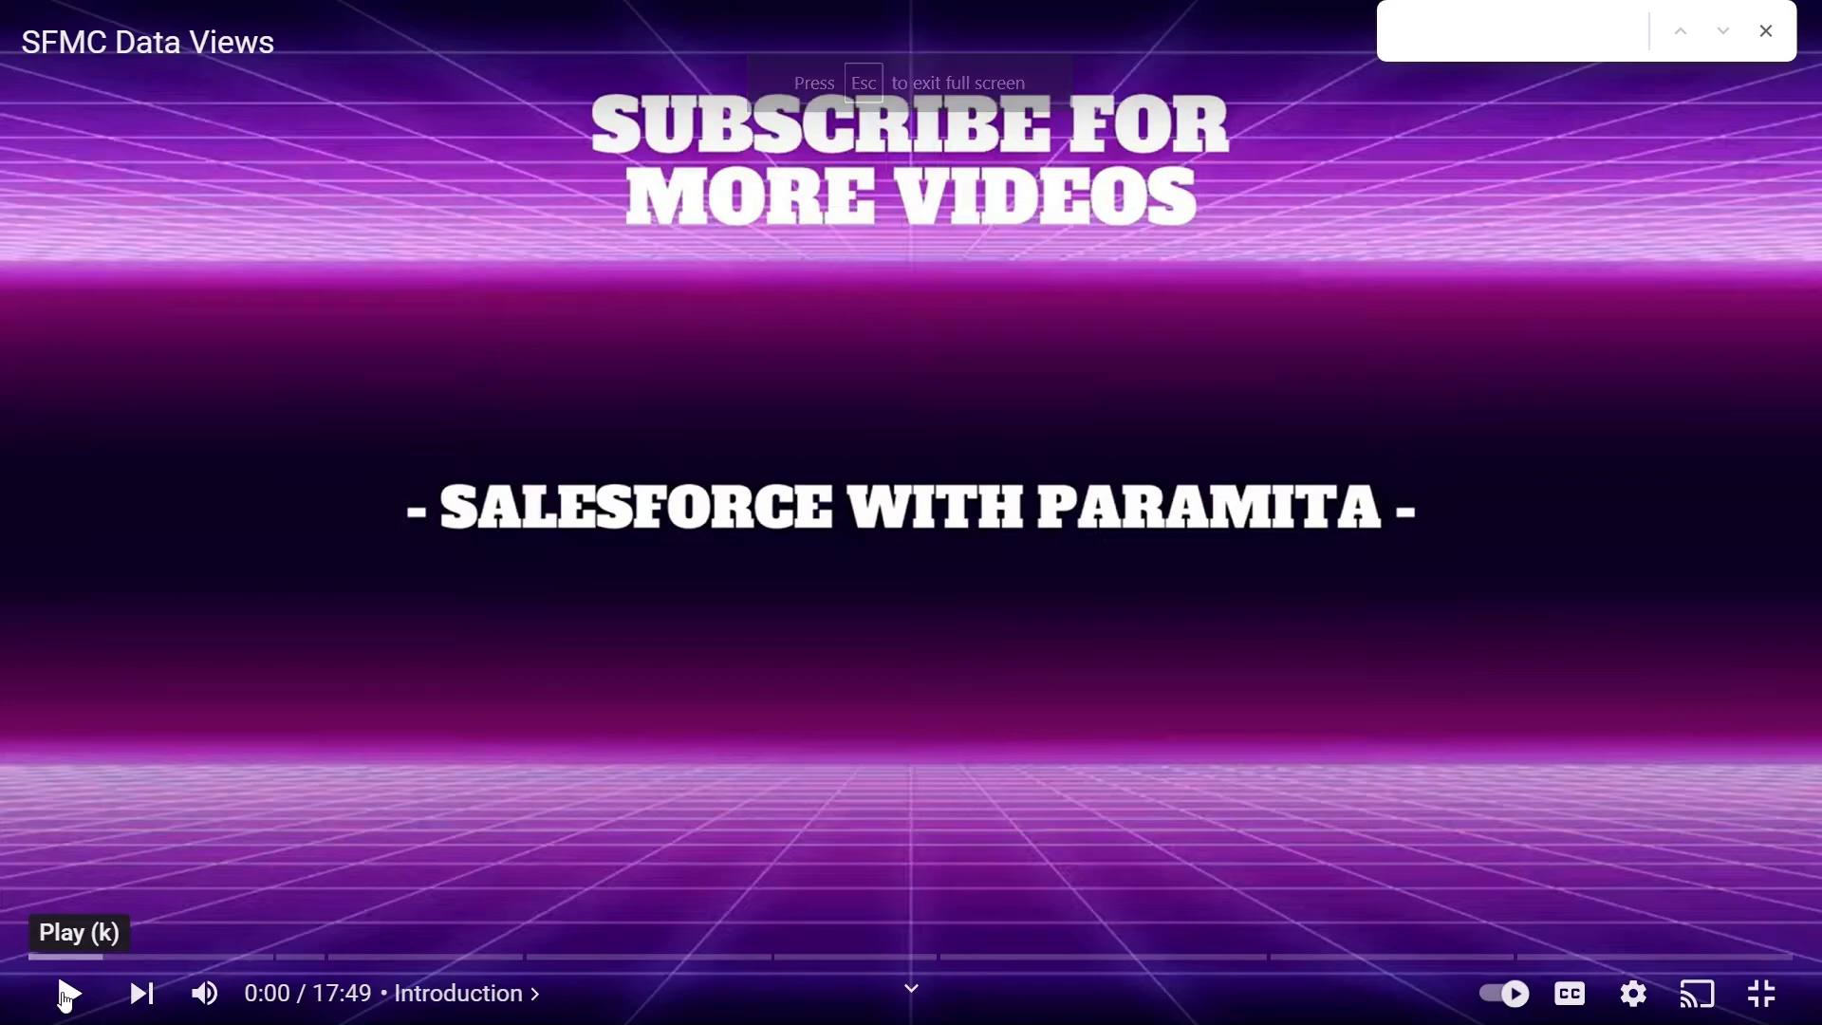
left_click(65, 992)
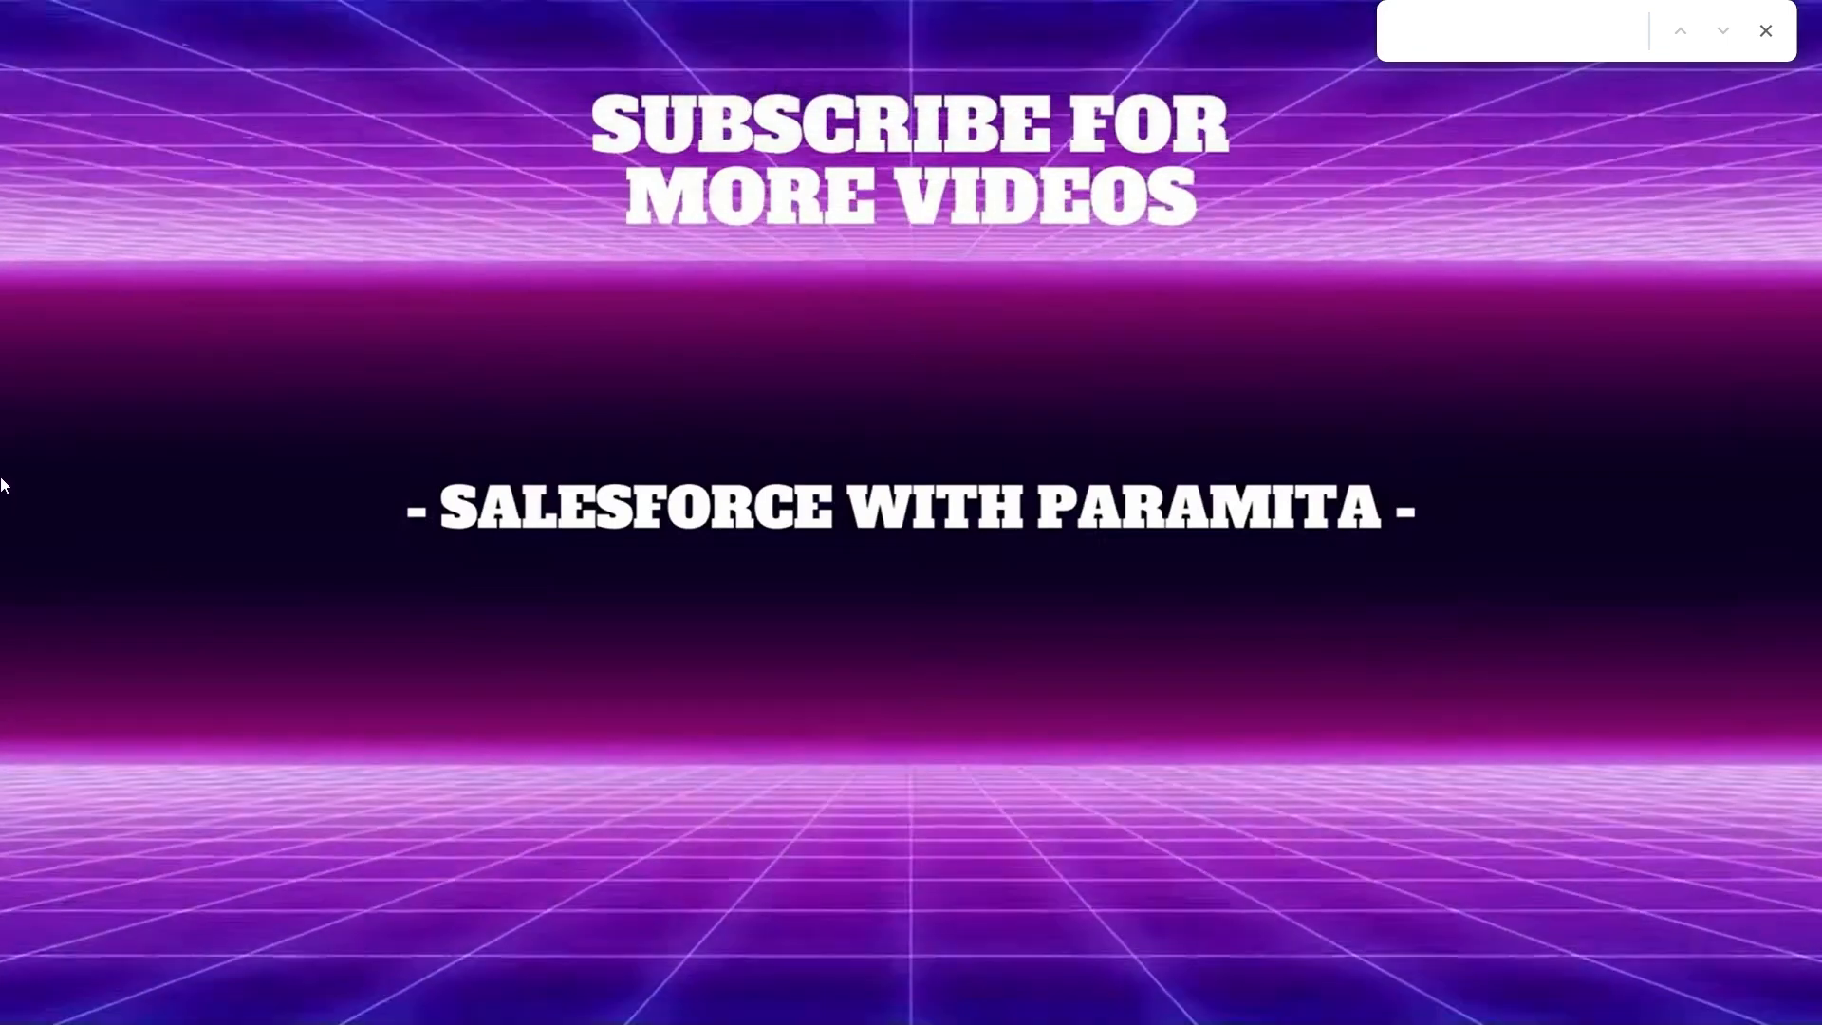